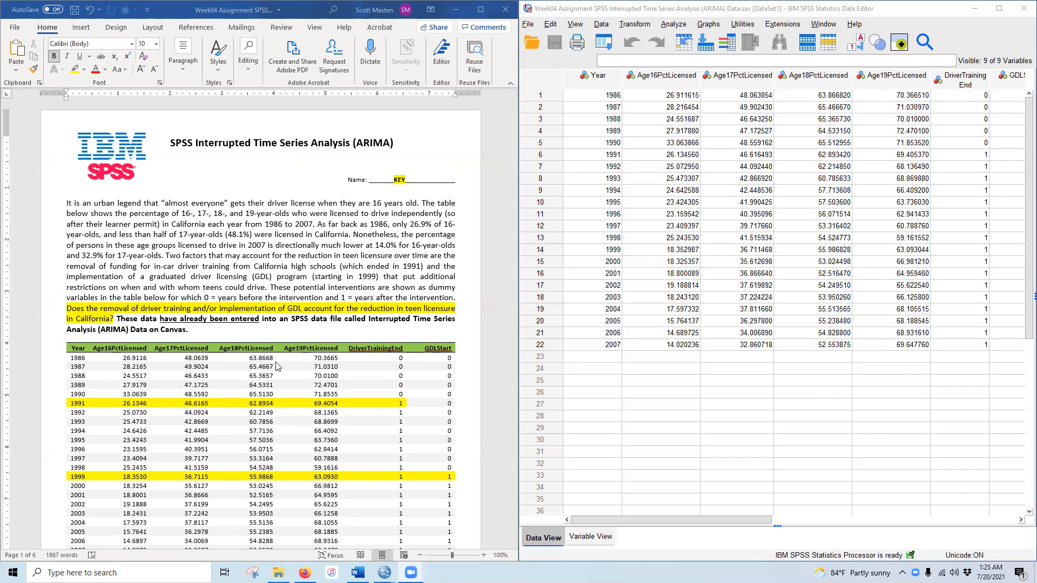
- Scroll the Word assignment down to the 'Create and Modify a Time Series Figure' instructions and example chart
scroll(162, 356, "down", 2)
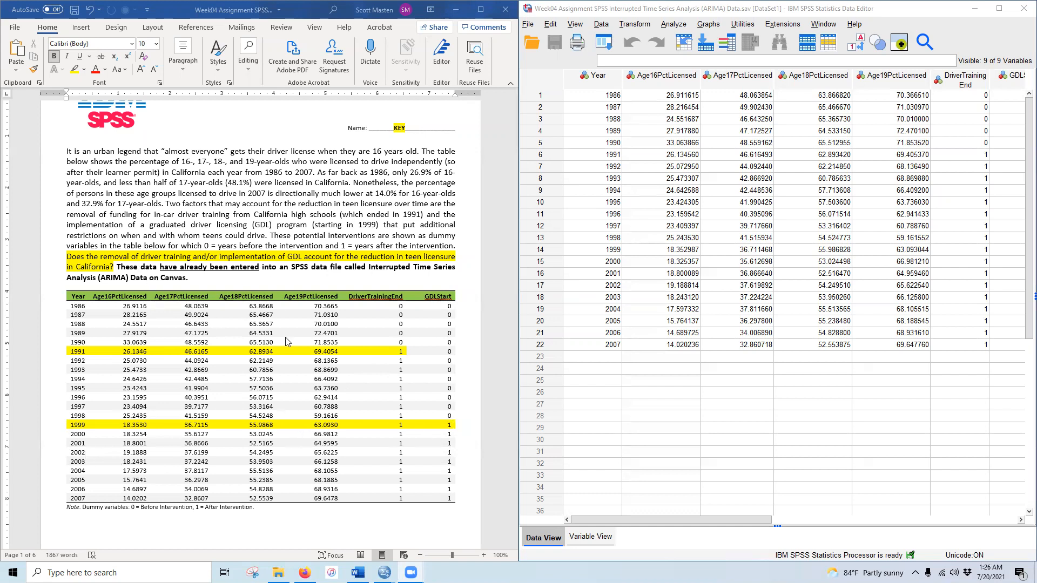
scroll(279, 415, "down", 3)
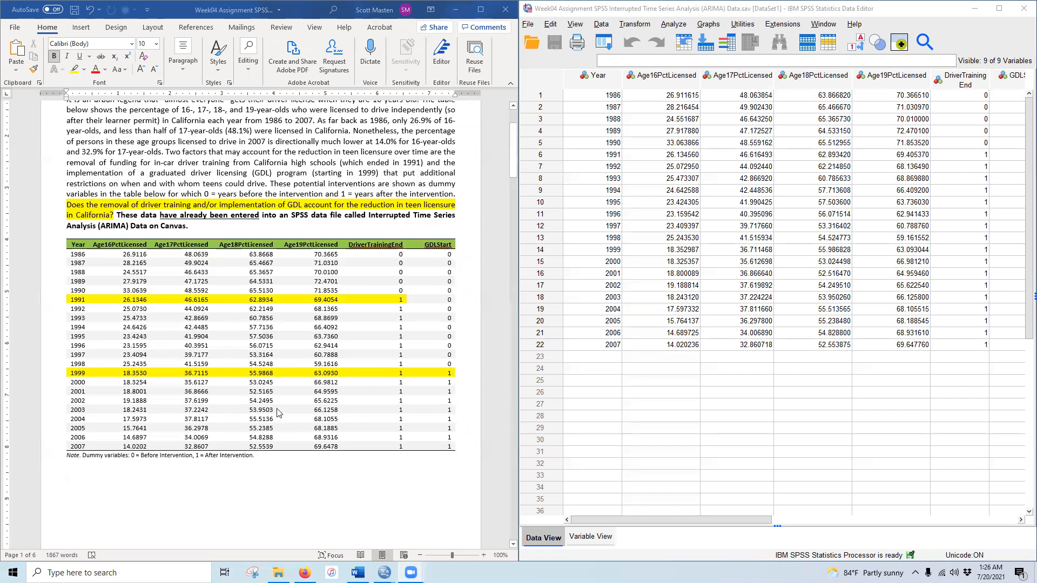
scroll(278, 415, "down", 3)
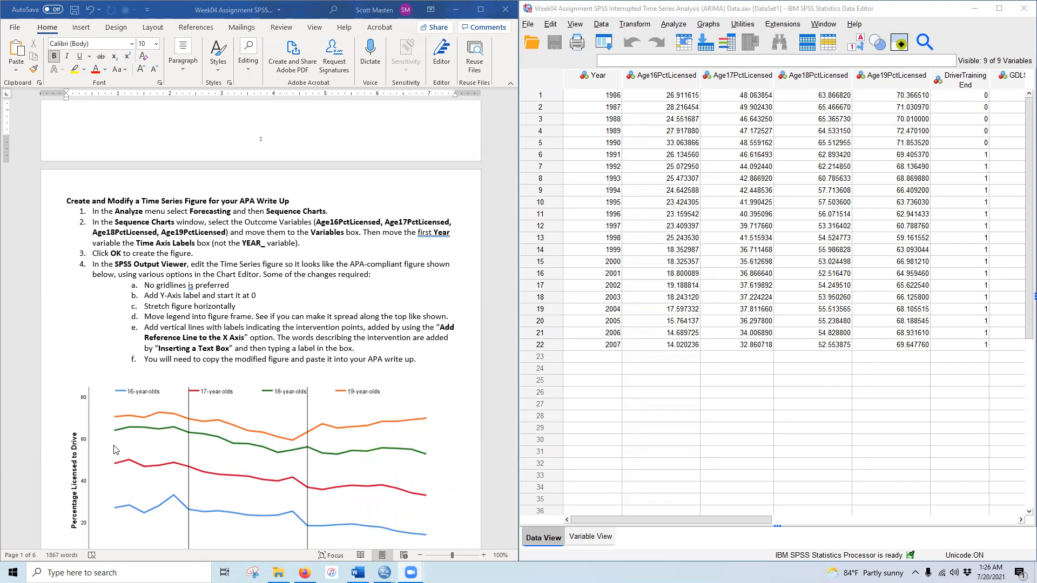
- Plot Age16PctLicensed through Age19PctLicensed as a sequence chart with Year as the time axis labels
left_click(670, 24)
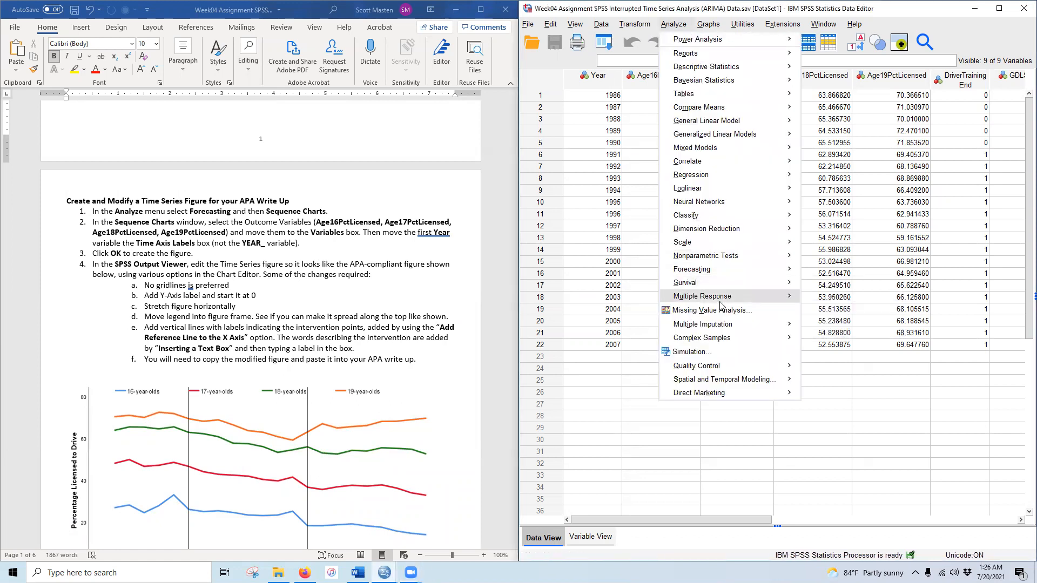
mouse_move(725, 277)
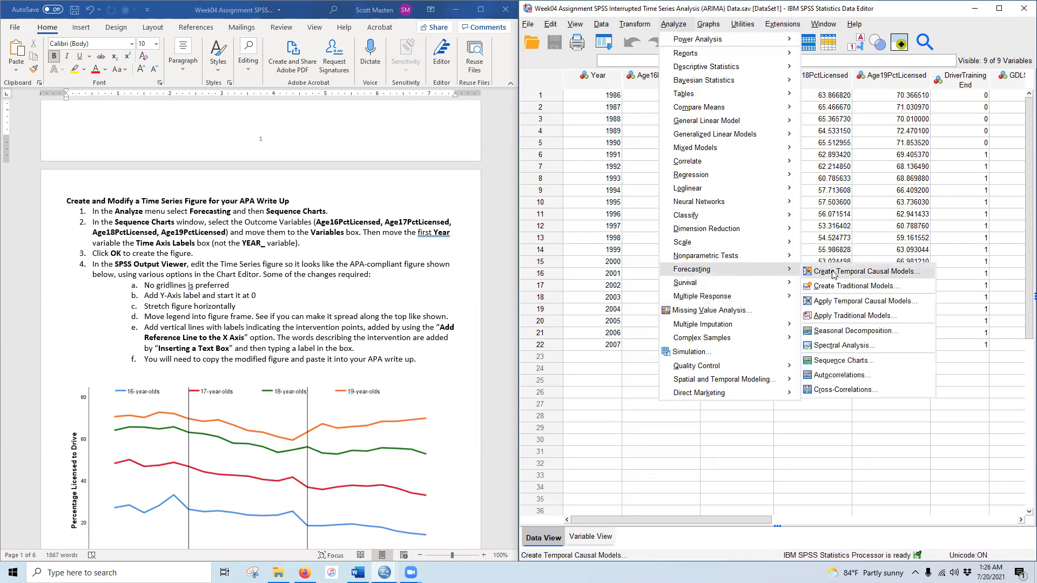
left_click(857, 360)
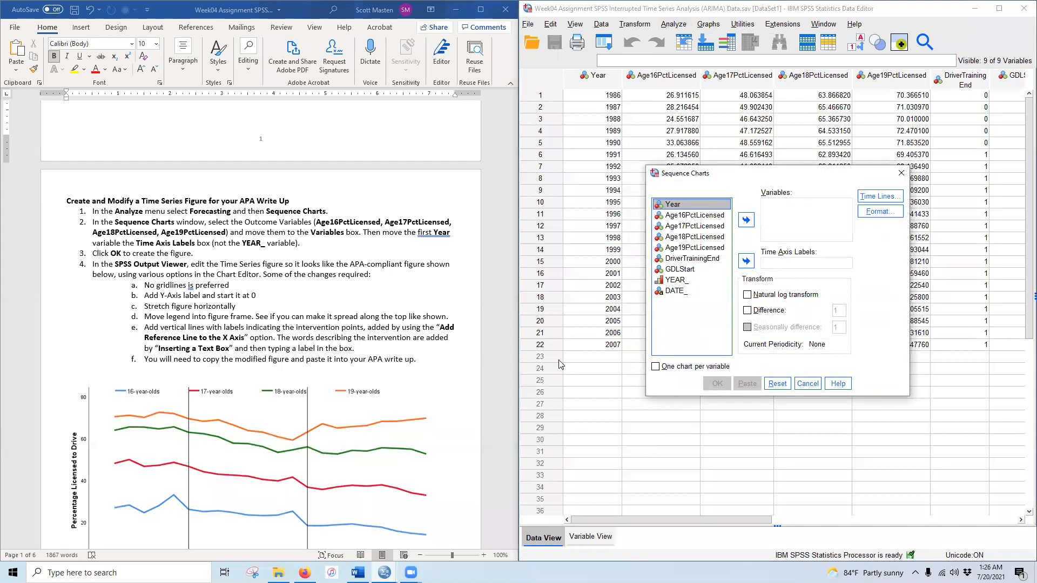
left_click(700, 217)
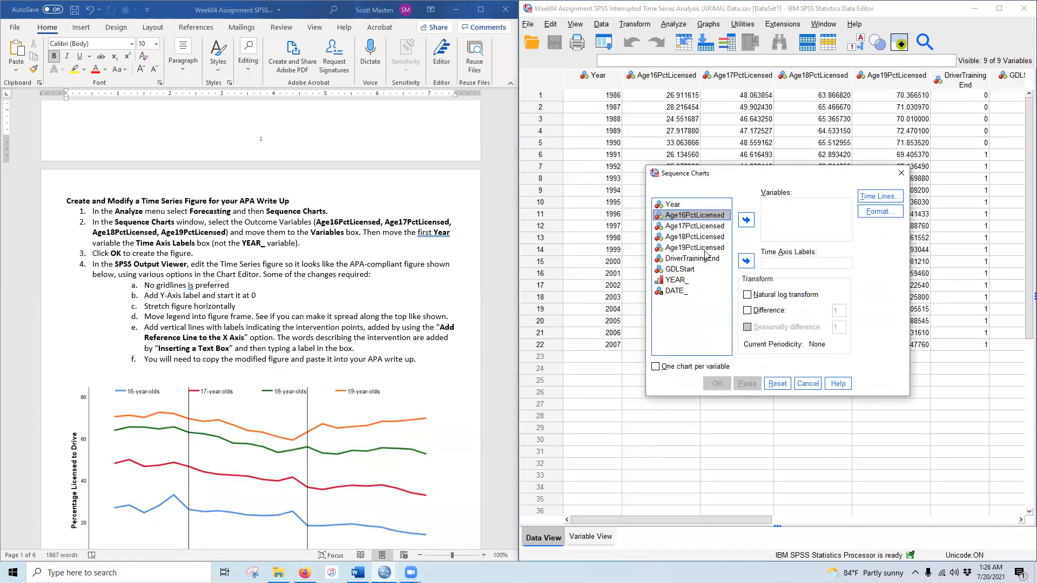
left_click(700, 248, "shift")
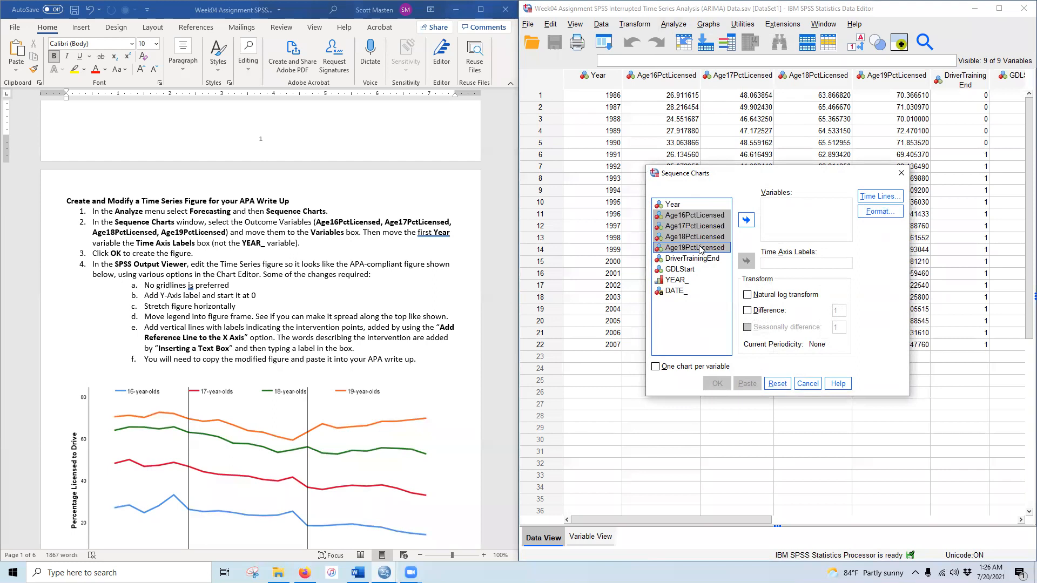
left_click(746, 220)
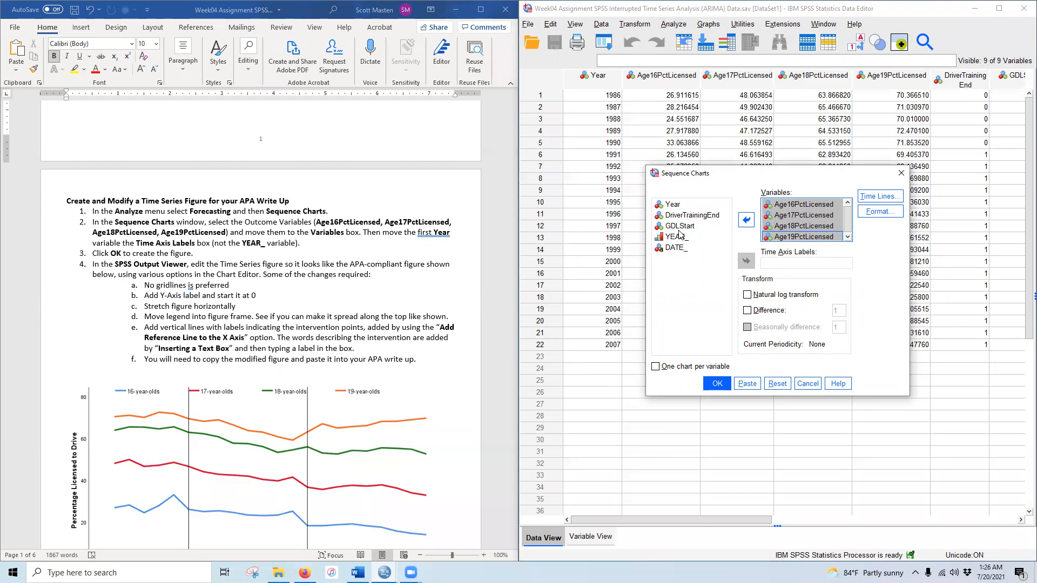
left_click(675, 205)
left_click(746, 262)
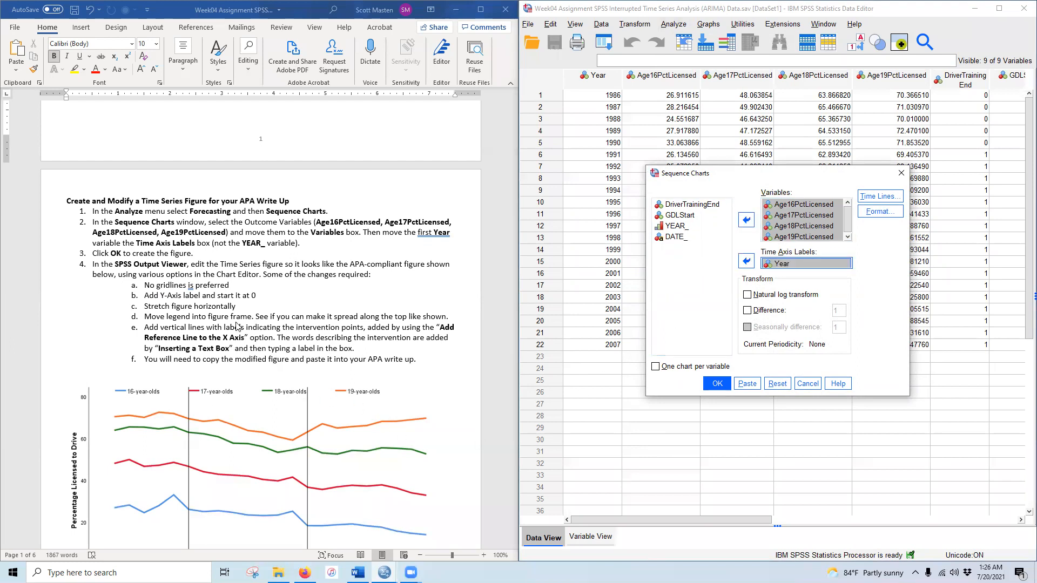
left_click(717, 383)
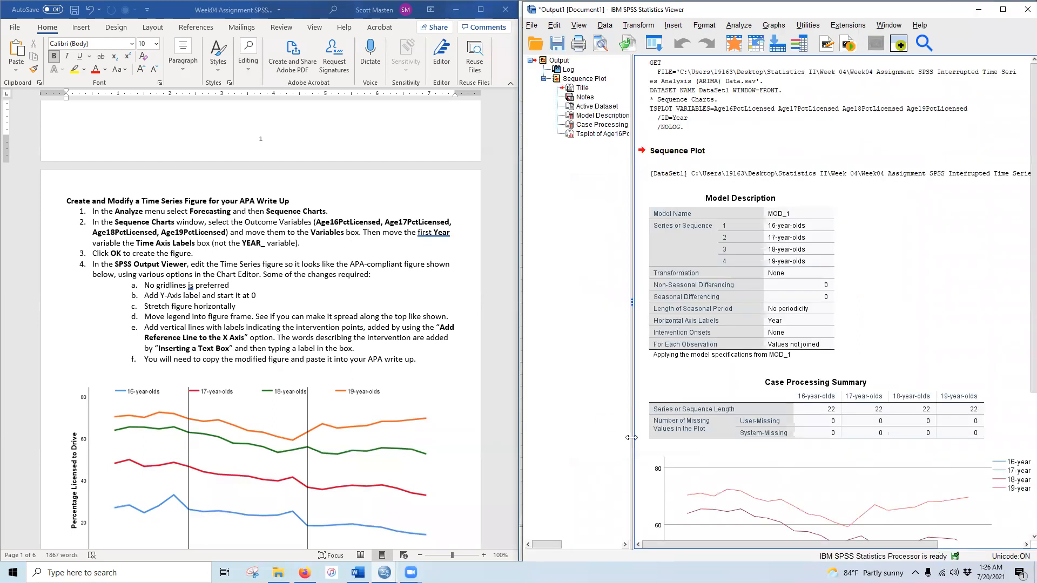
- Scroll to the Sequence Plot, widen the output pane, and open the plot in the Chart Editor
scroll(794, 340, "down", 5)
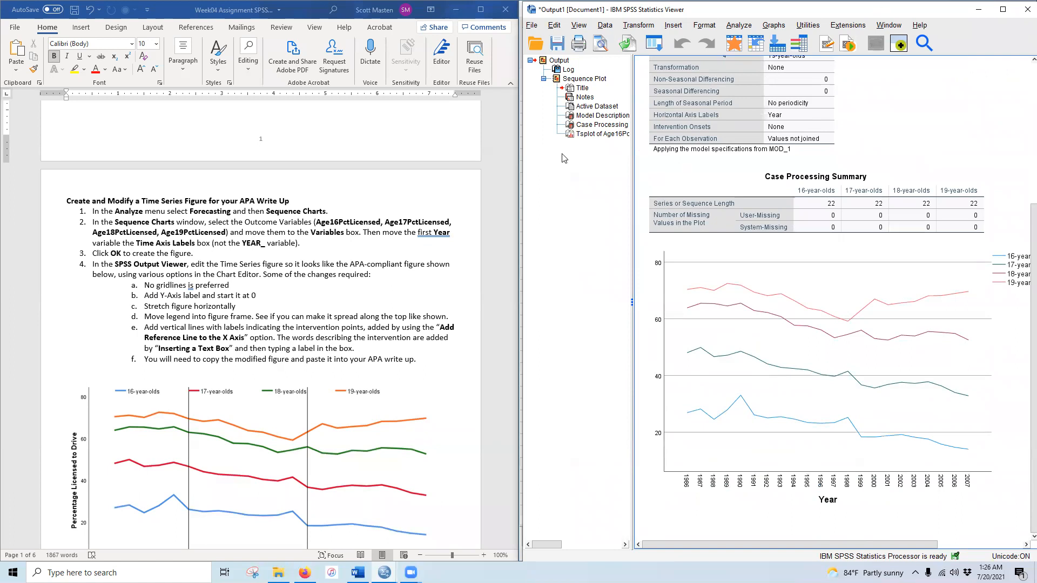
scroll(335, 311, "down", 4)
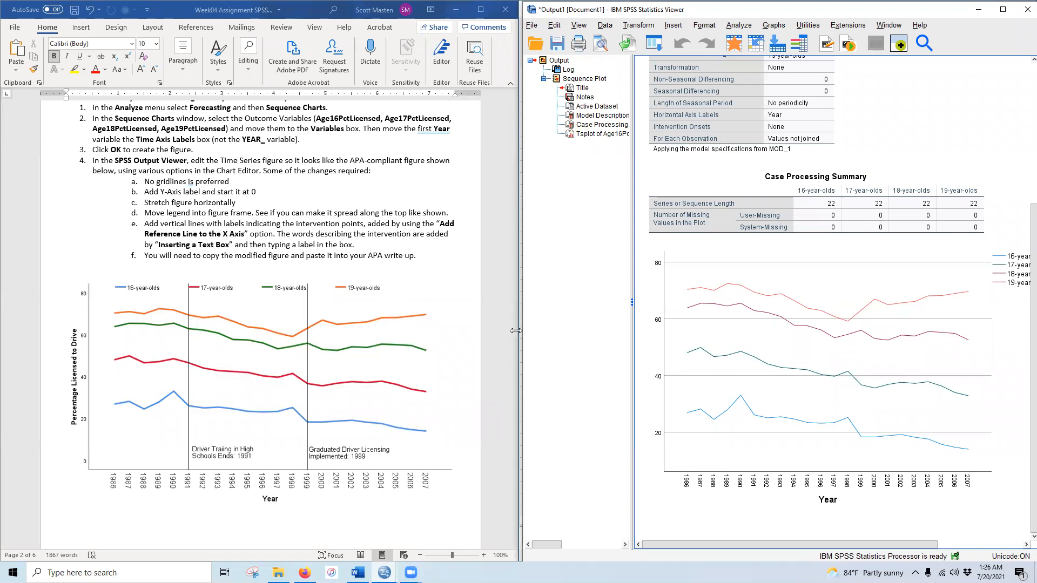
left_click_drag(633, 304, 575, 306)
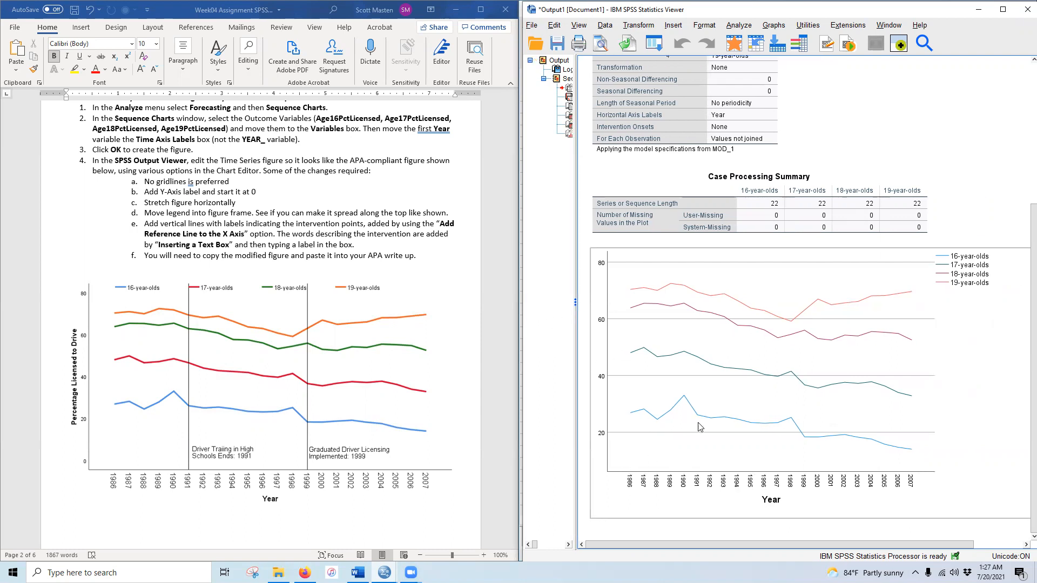
double_click(741, 347)
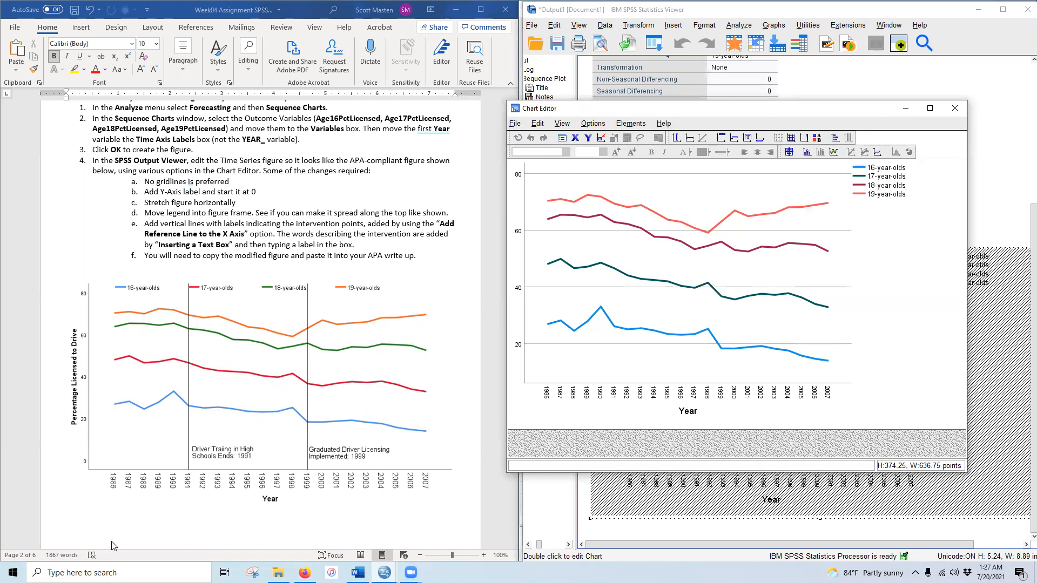
- Change the Y axis scale minimum from 10 to 0
double_click(519, 291)
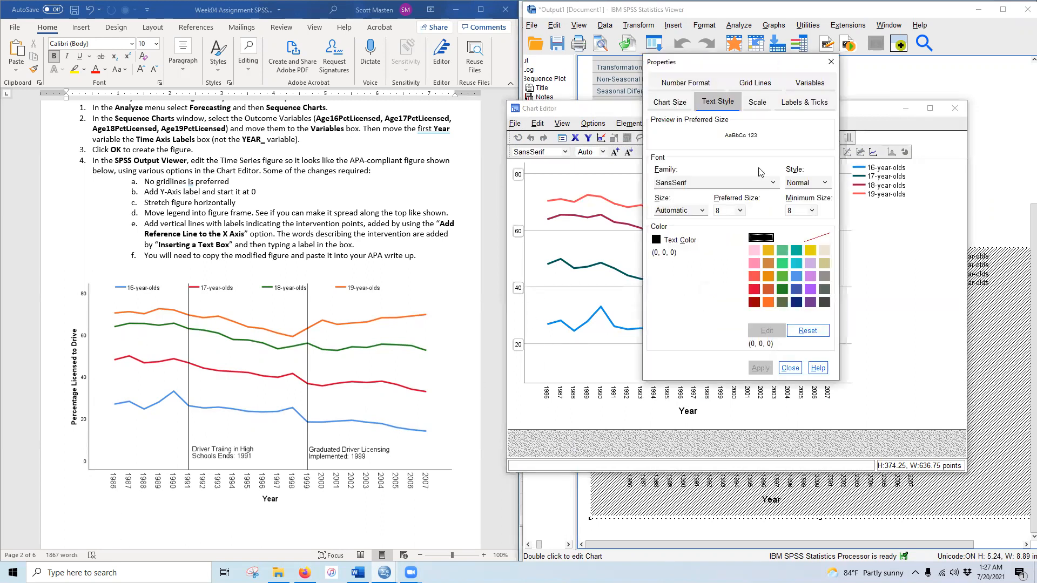
left_click(758, 102)
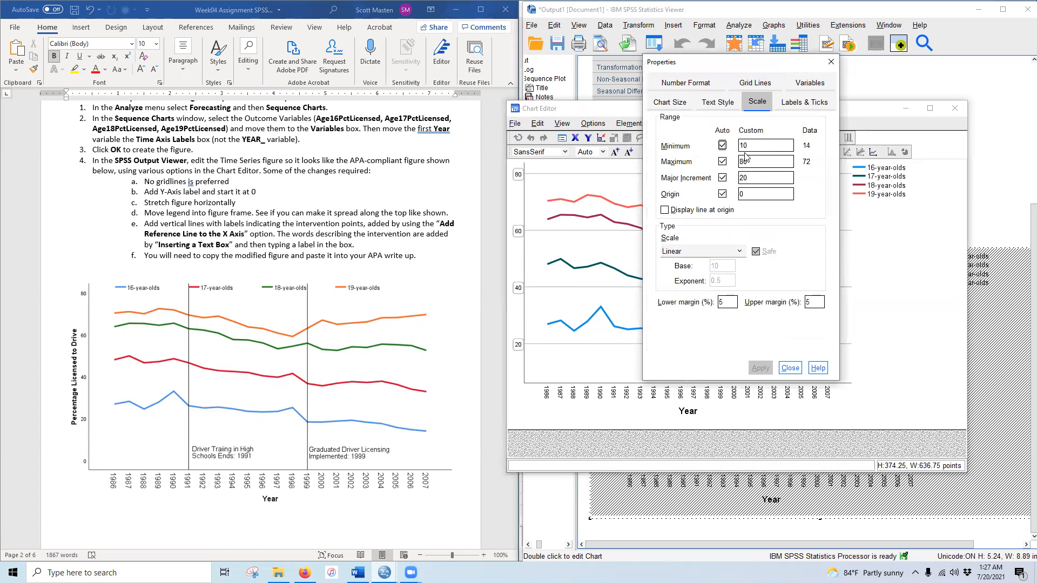
left_click_drag(753, 148, 712, 148)
type("0")
left_click(759, 371)
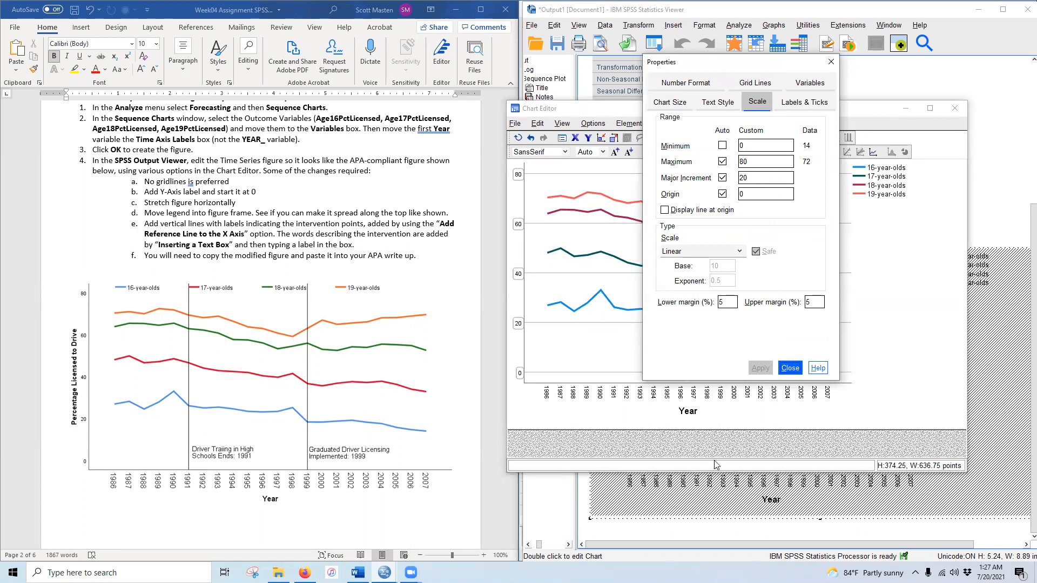
left_click(791, 370)
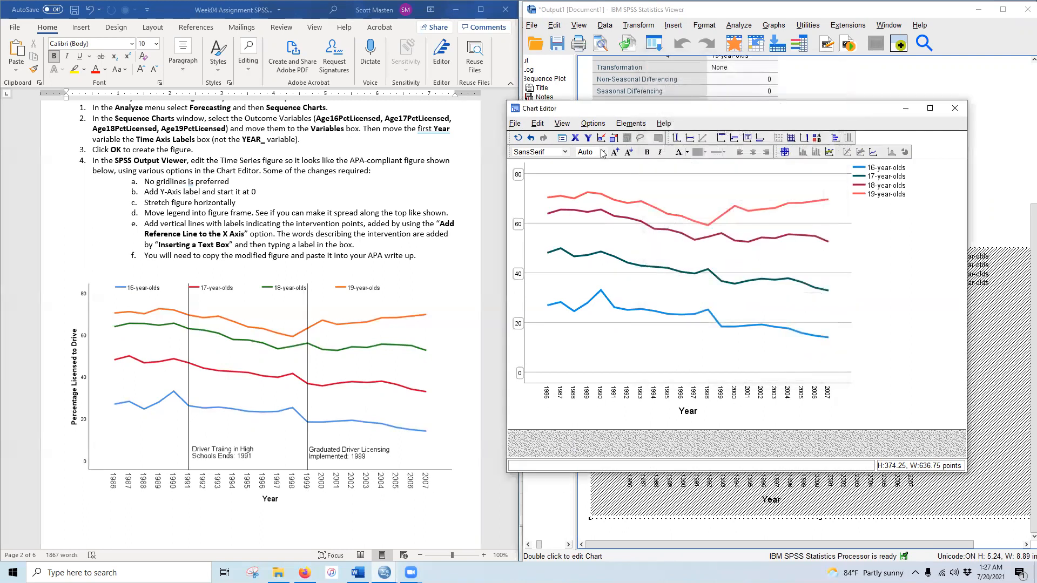
- Hide the chart's grid lines
left_click(599, 128)
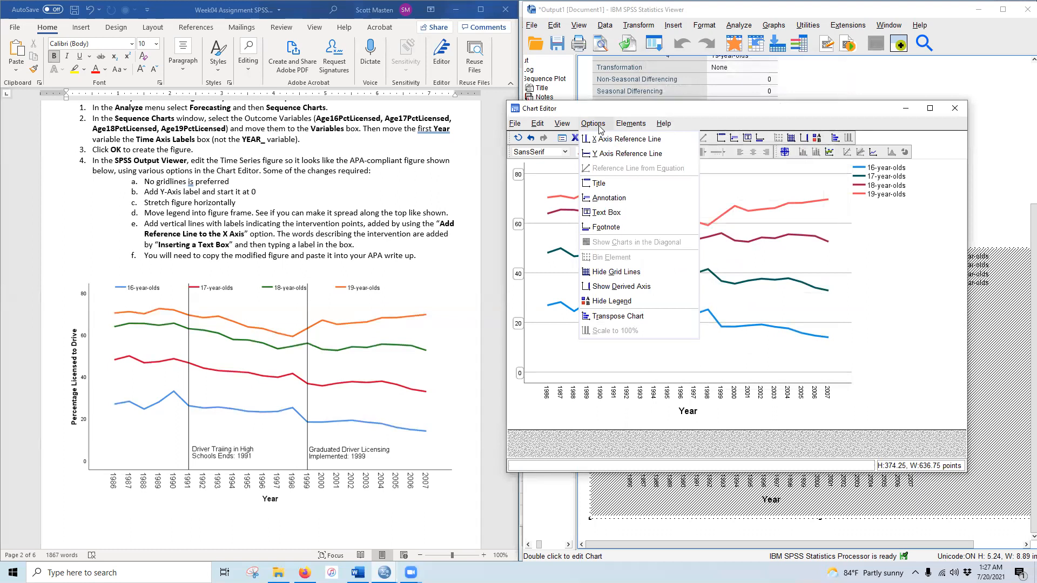
left_click(628, 277)
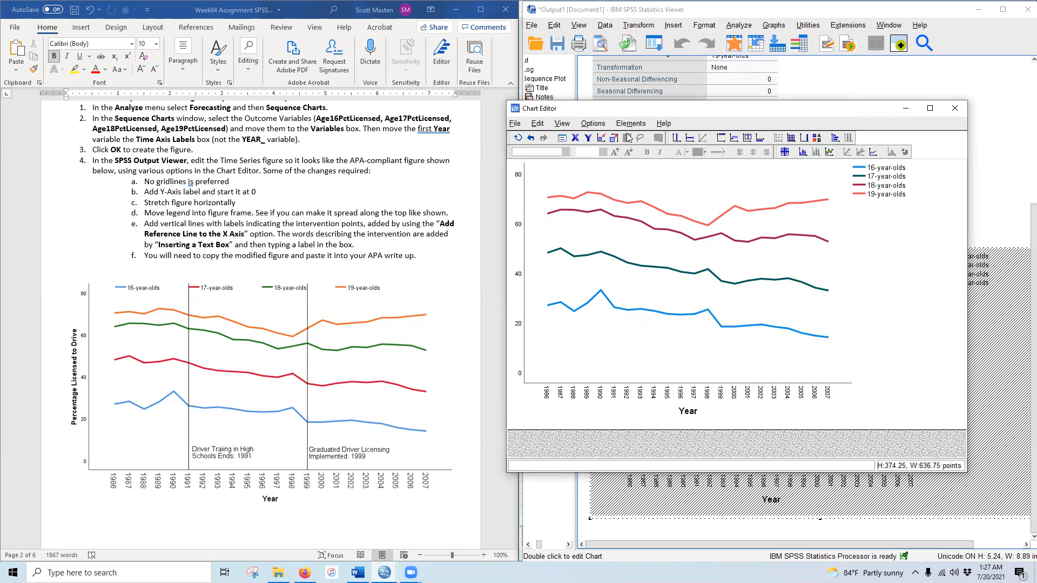
left_click(598, 127)
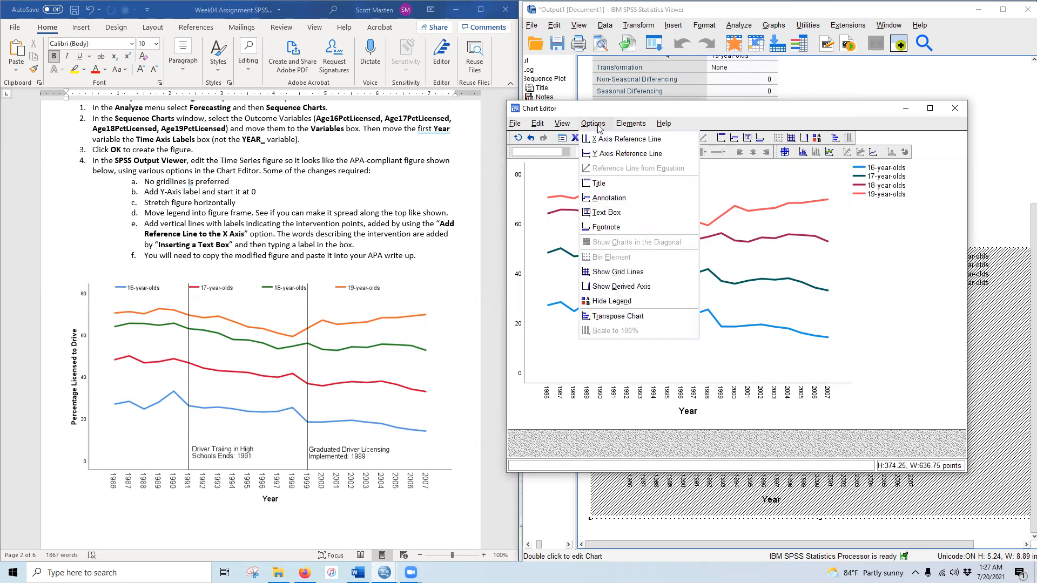
mouse_move(629, 125)
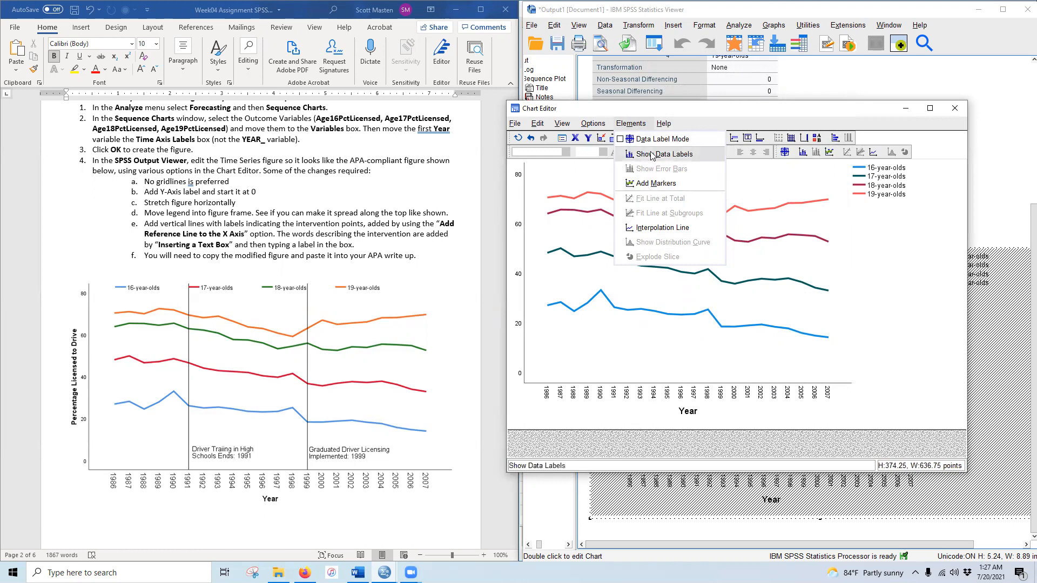
left_click(520, 281)
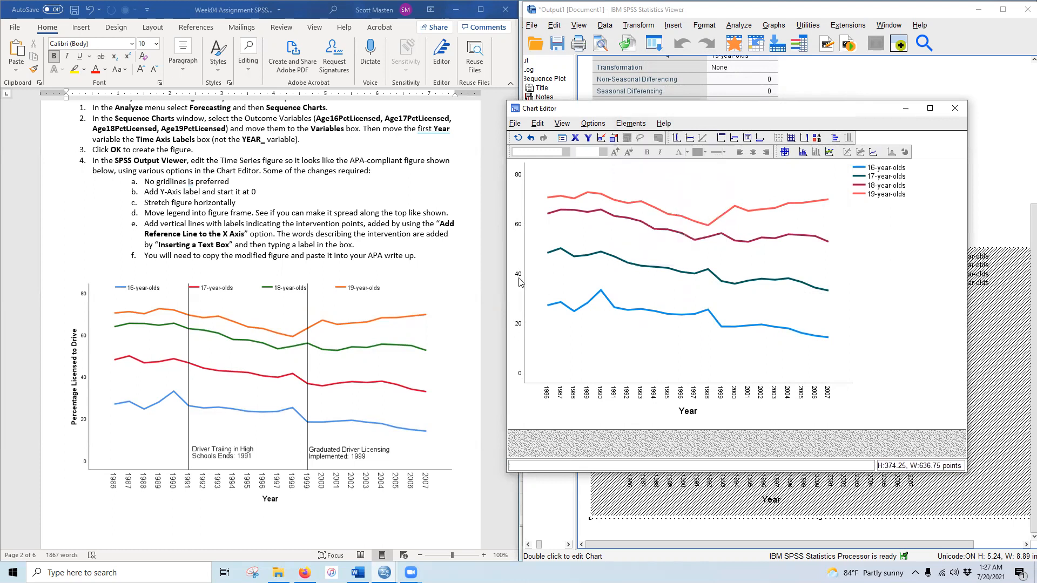
- Turn on the Y axis title and rename it 'Percentage Licensed to Drive'
double_click(520, 281)
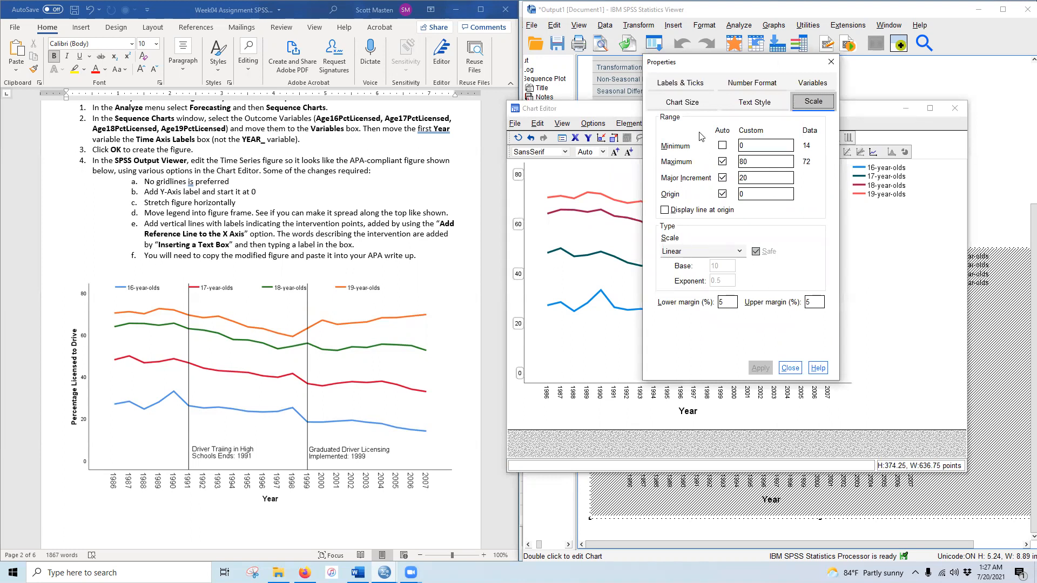
left_click(681, 83)
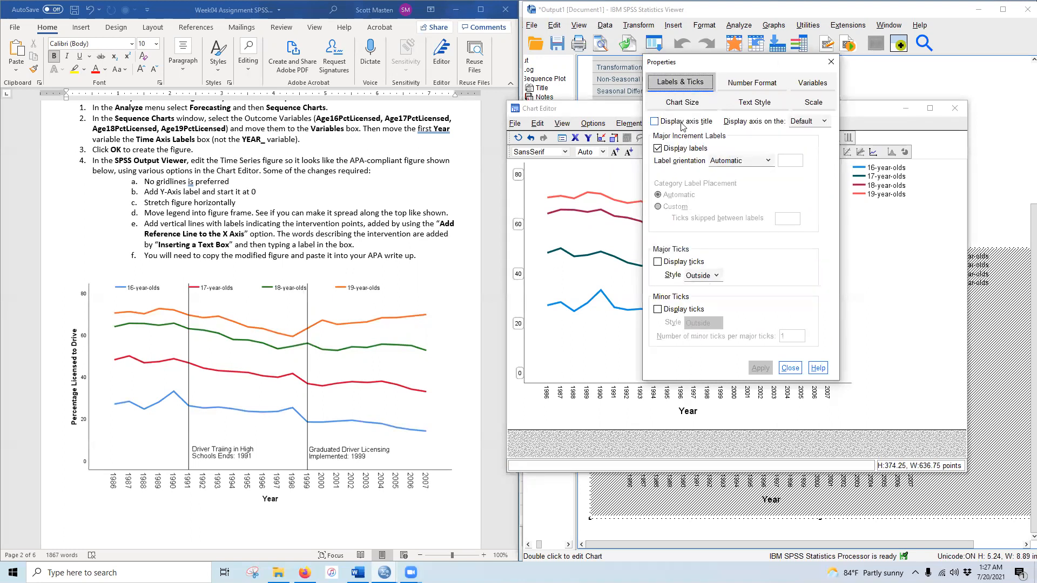
left_click(654, 123)
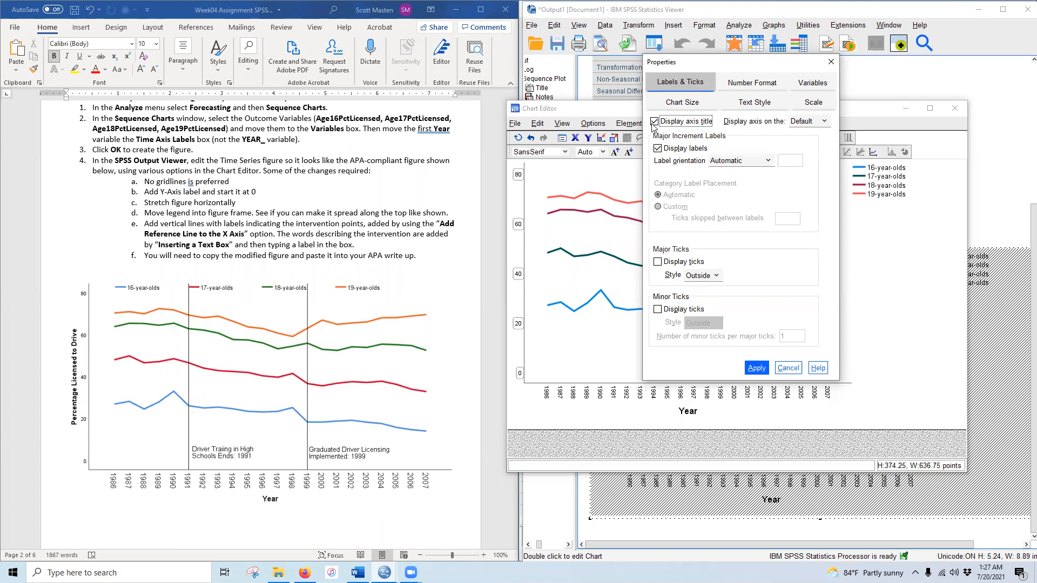
left_click(757, 368)
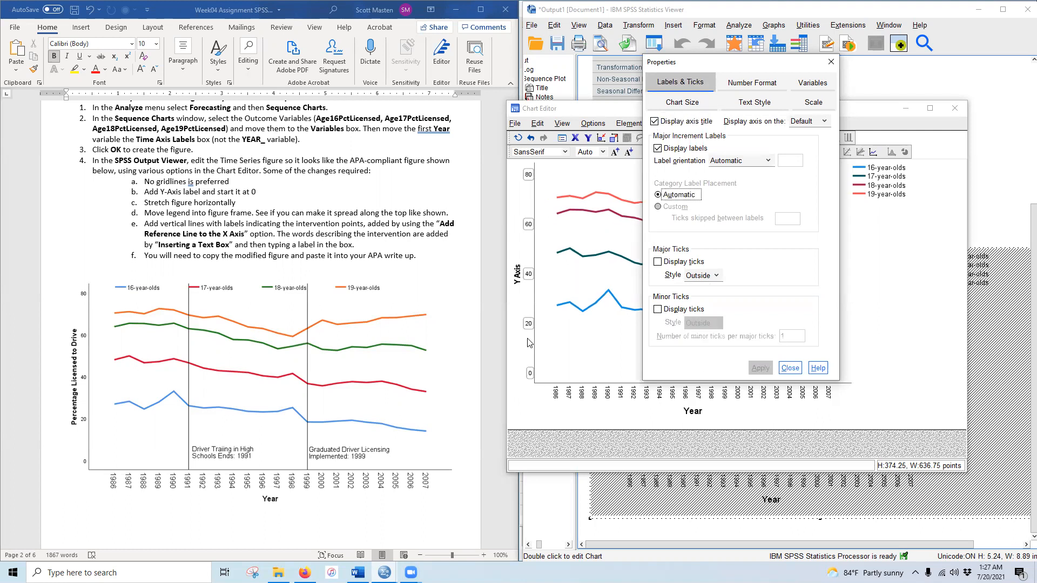
left_click(517, 286)
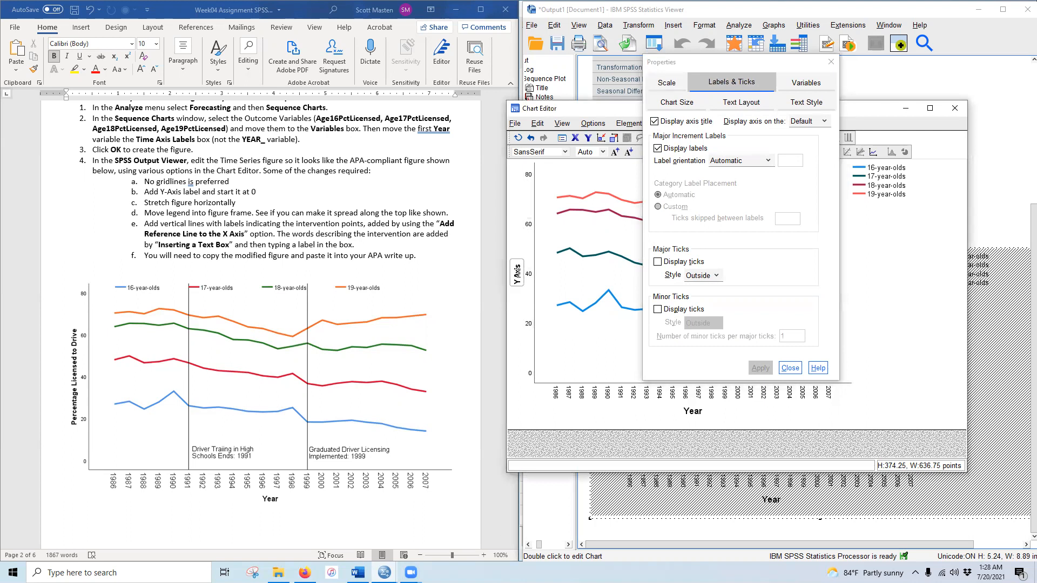
left_click(518, 273)
left_click_drag(513, 266, 533, 267)
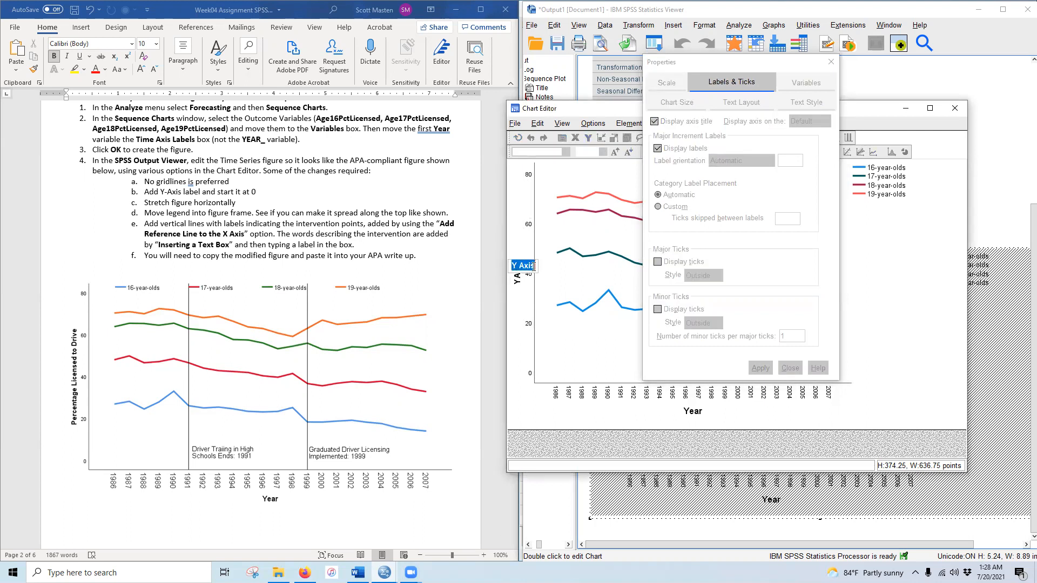
type("Percentage Licensed to Driv")
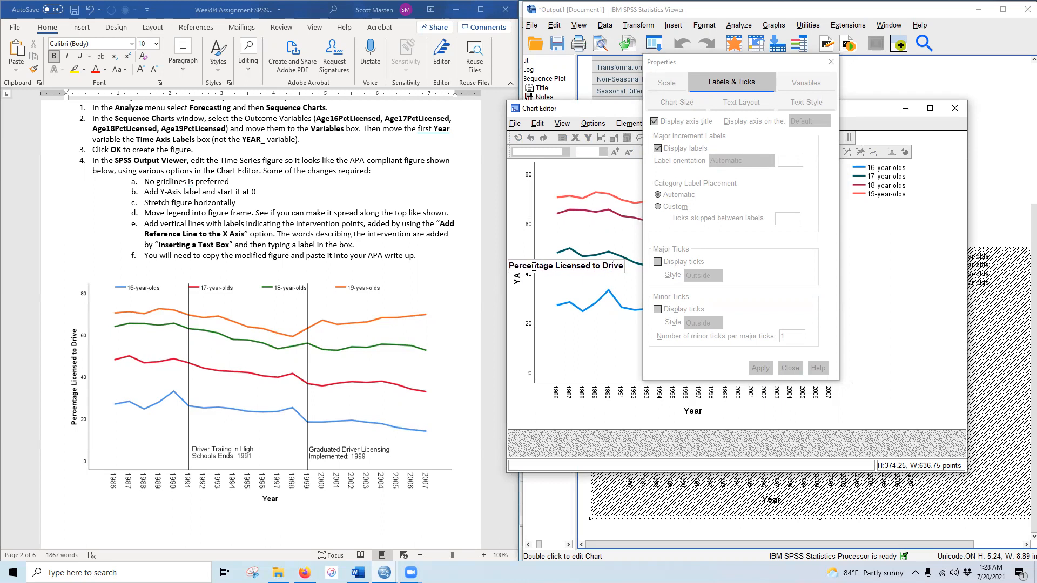
type("e")
left_click(534, 266)
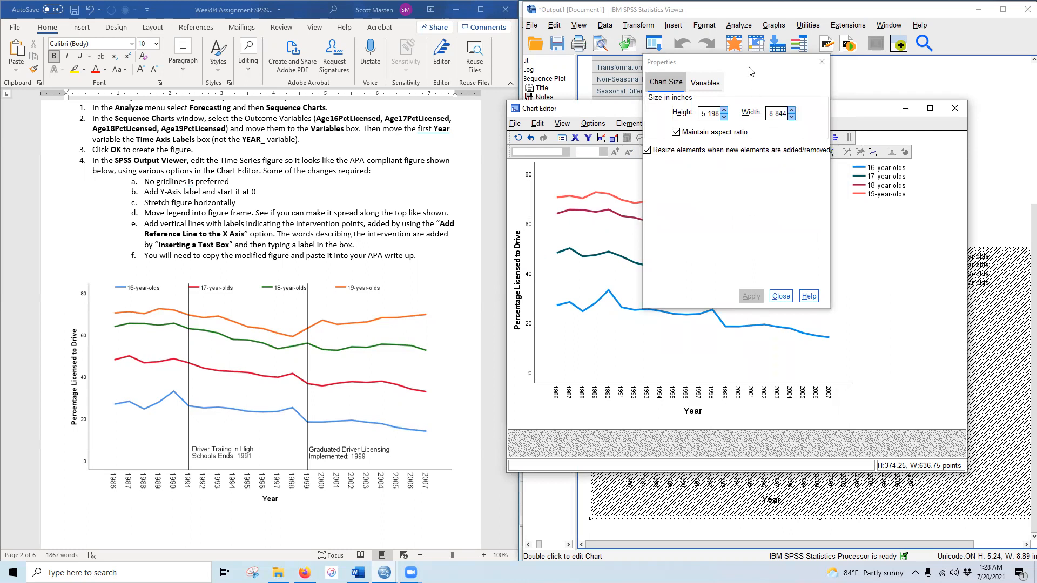
left_click(784, 299)
- Spread the legend into a single row across the plot top and stretch the chart wider to the right
left_click(860, 177)
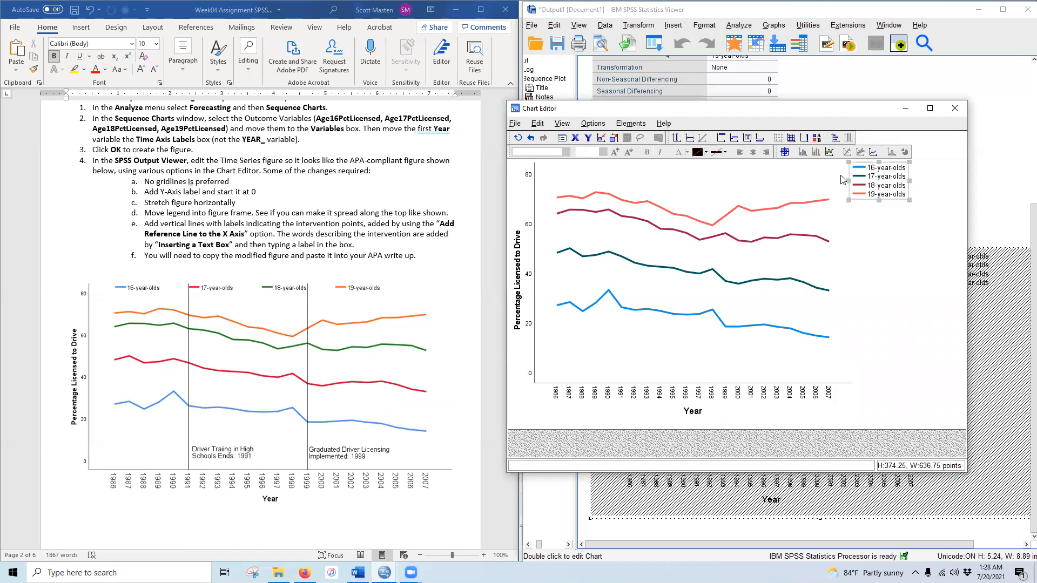
left_click_drag(684, 174, 533, 174)
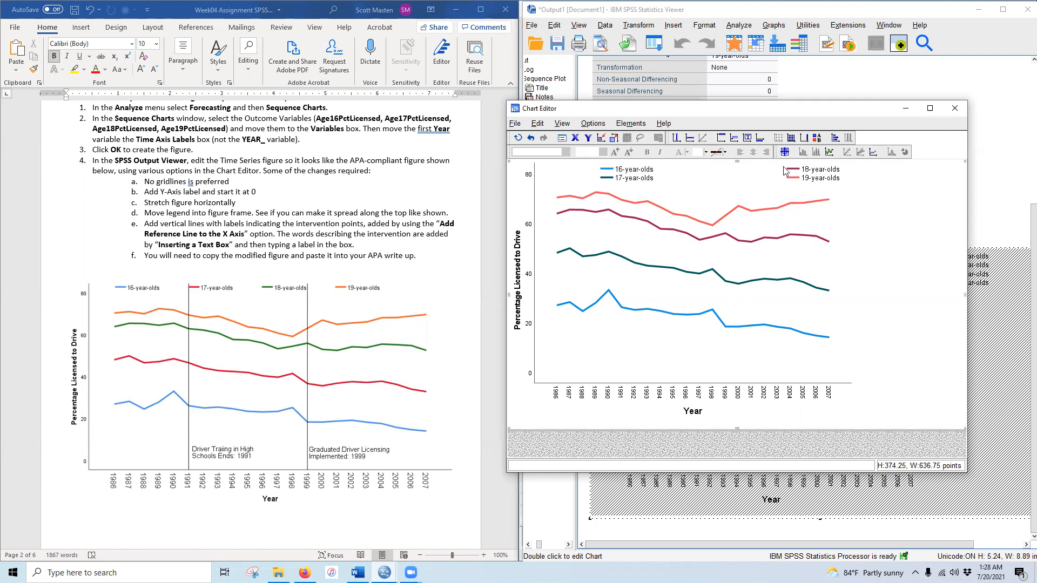
left_click_drag(909, 183, 960, 185)
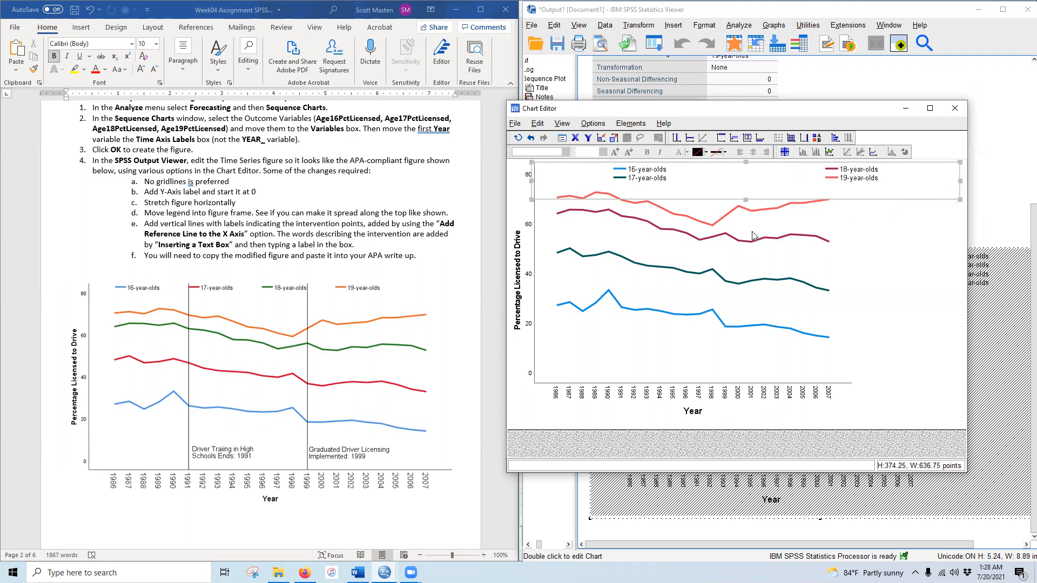
left_click_drag(745, 199, 747, 177)
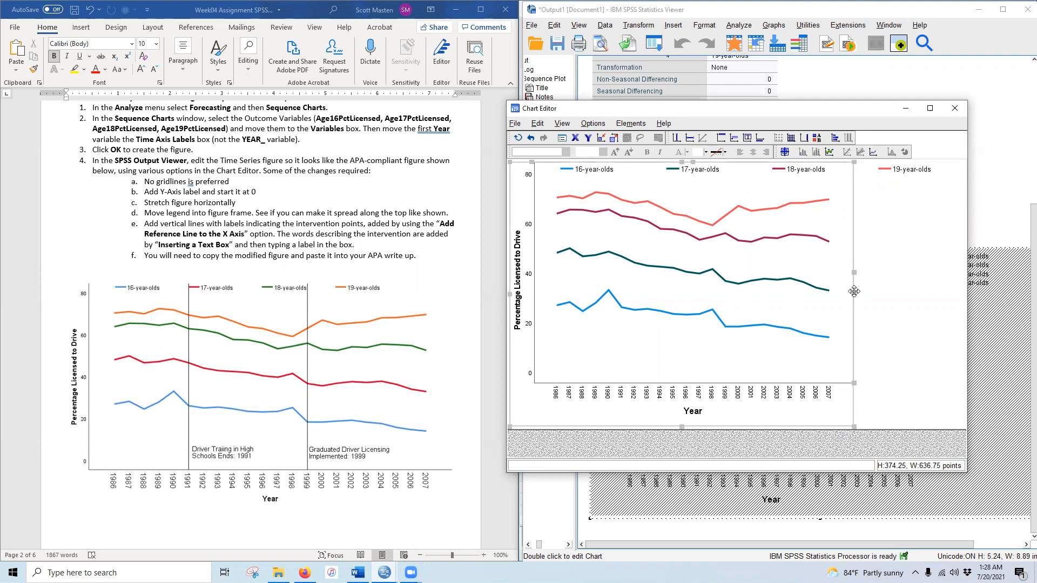
left_click_drag(854, 295, 963, 300)
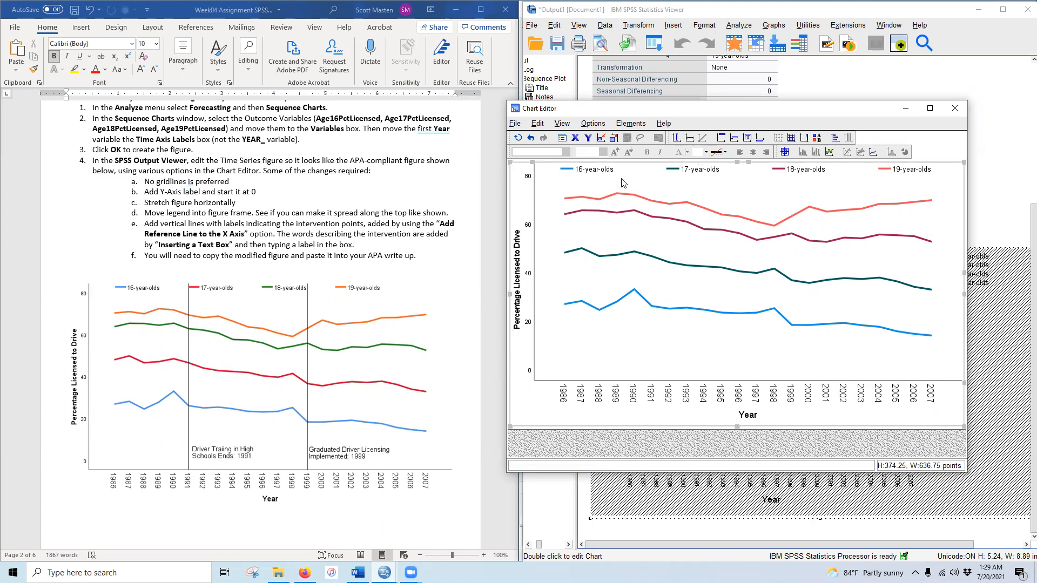
- Add an x-axis reference line at 1991 (6:1991)
left_click(593, 125)
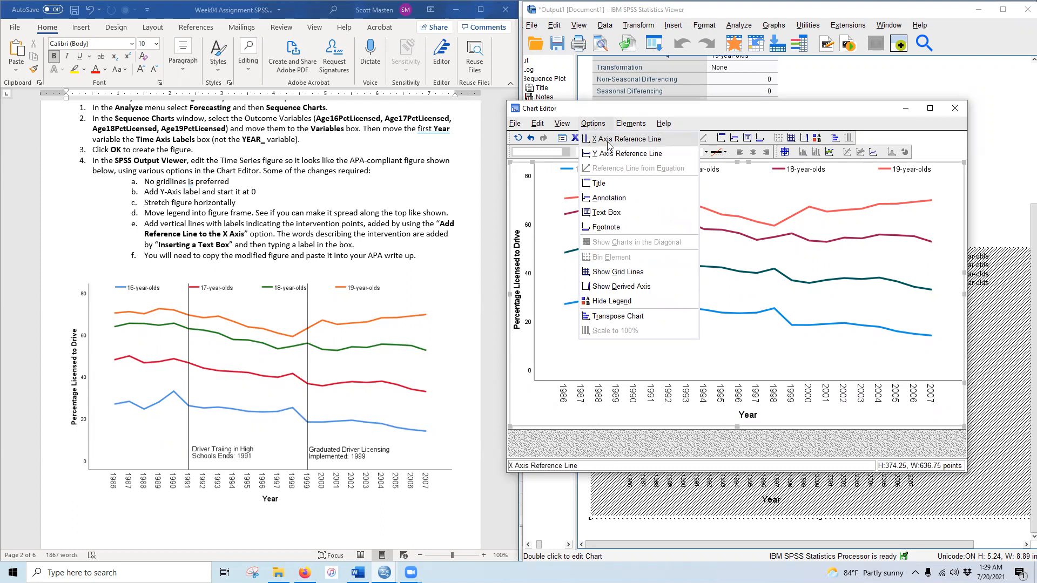
left_click(609, 140)
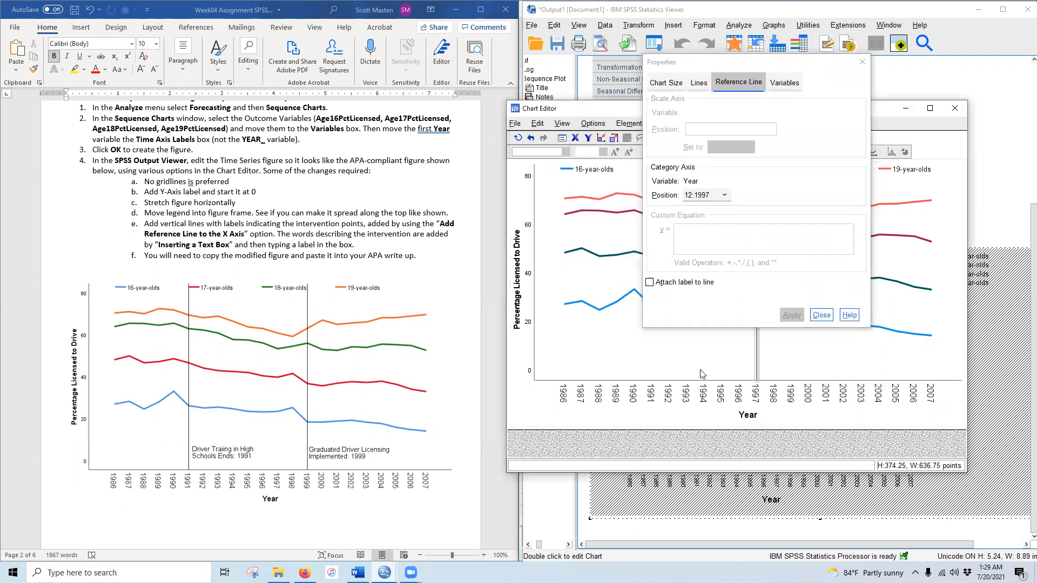
left_click(724, 196)
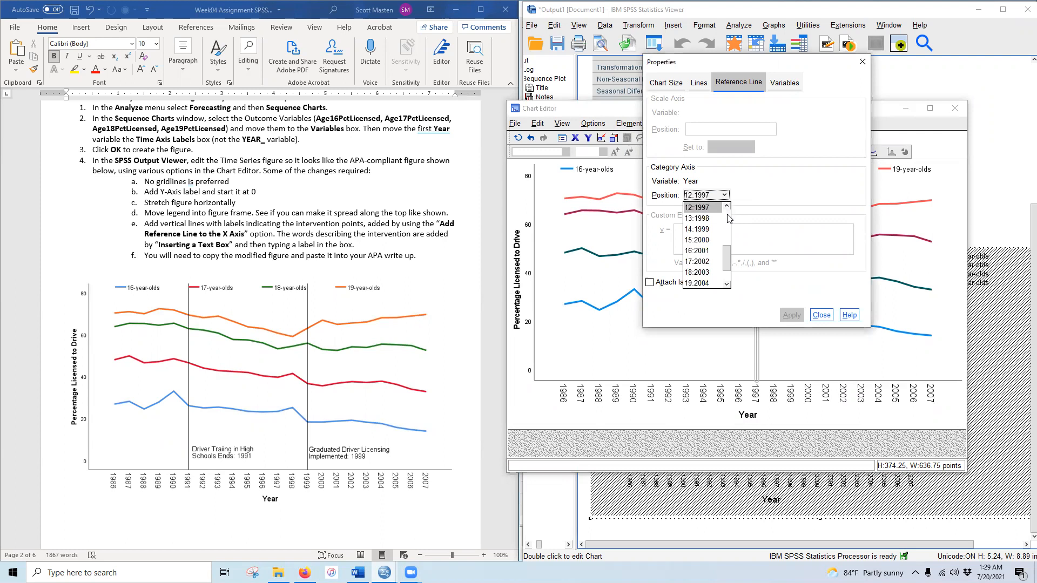
left_click(727, 230)
left_click(713, 216)
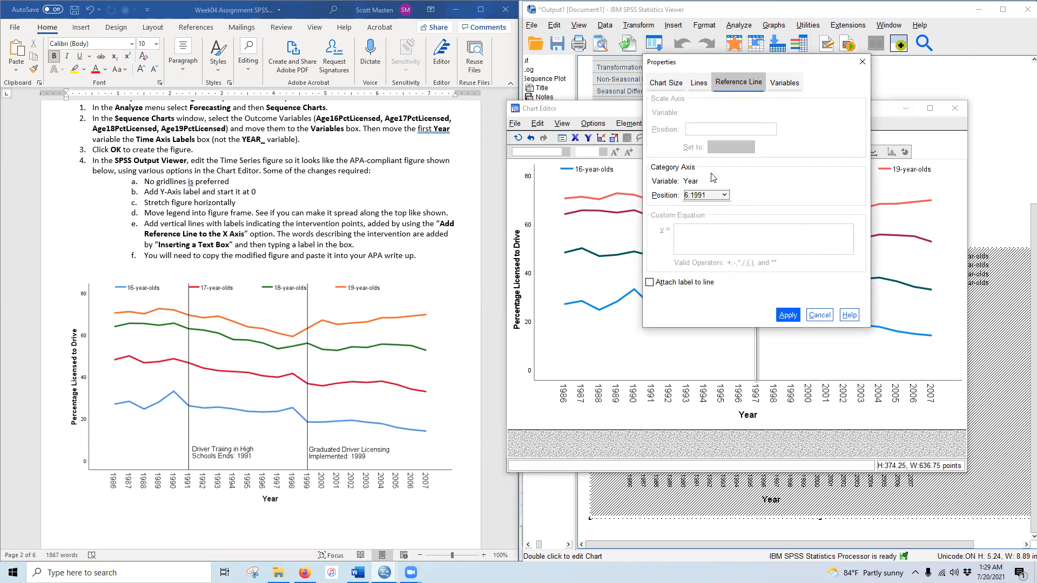
left_click(666, 286)
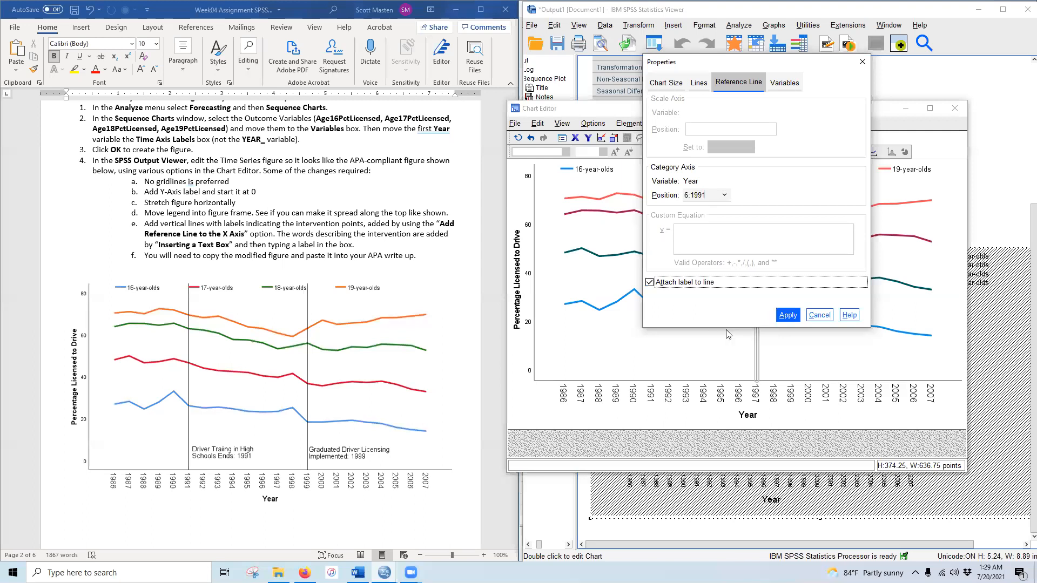
left_click(784, 316)
left_click(821, 316)
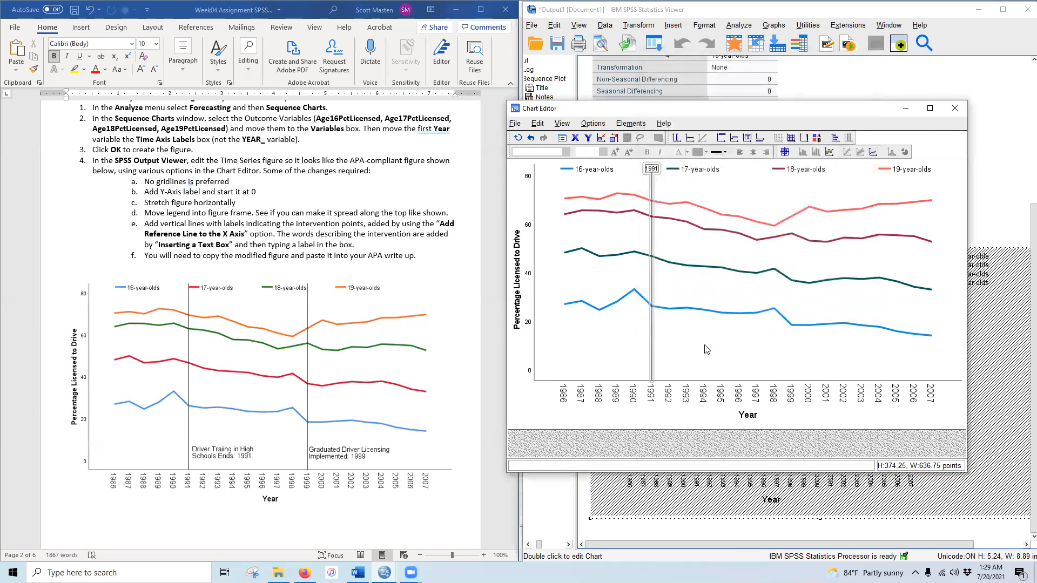
left_click(653, 171)
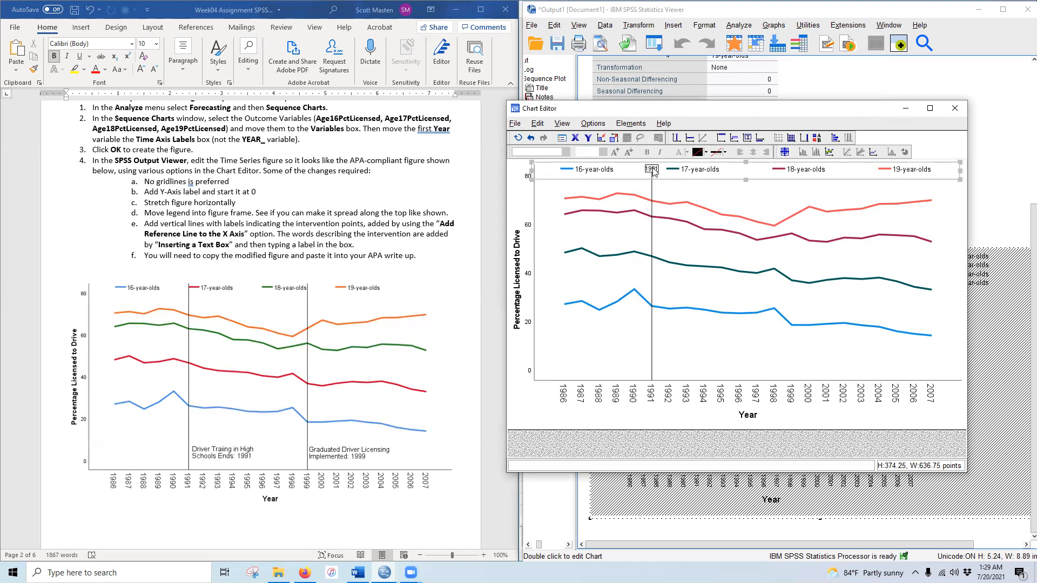
- Remove the attached label from the 1991 reference line
double_click(653, 198)
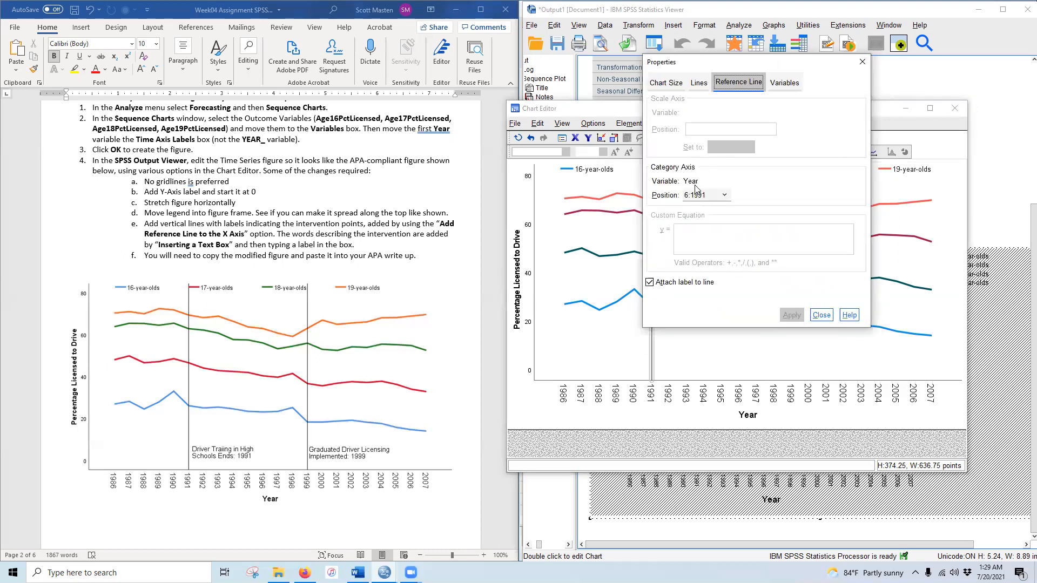
left_click(668, 284)
left_click(667, 286)
left_click(791, 315)
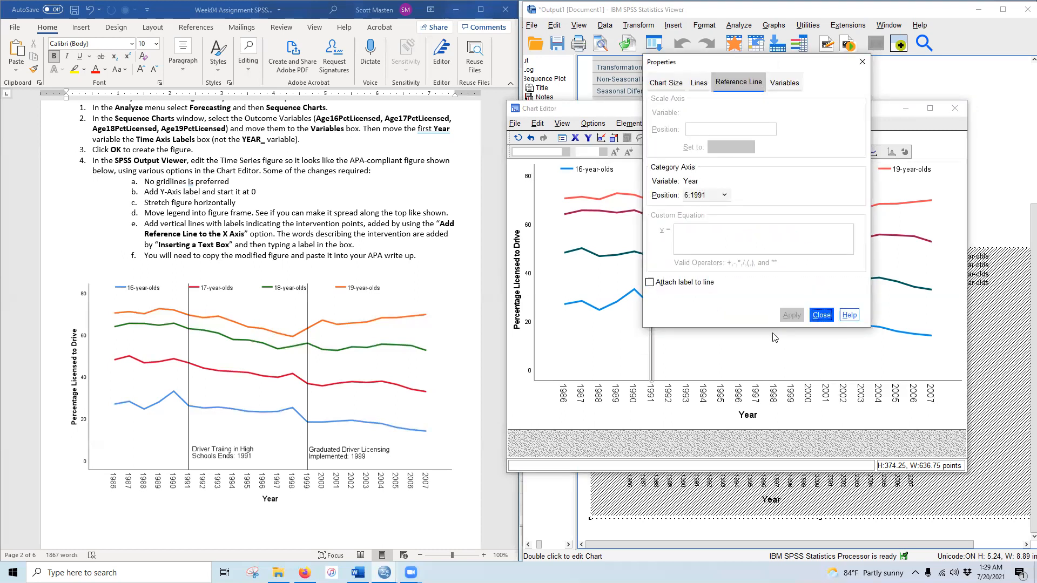
left_click(822, 315)
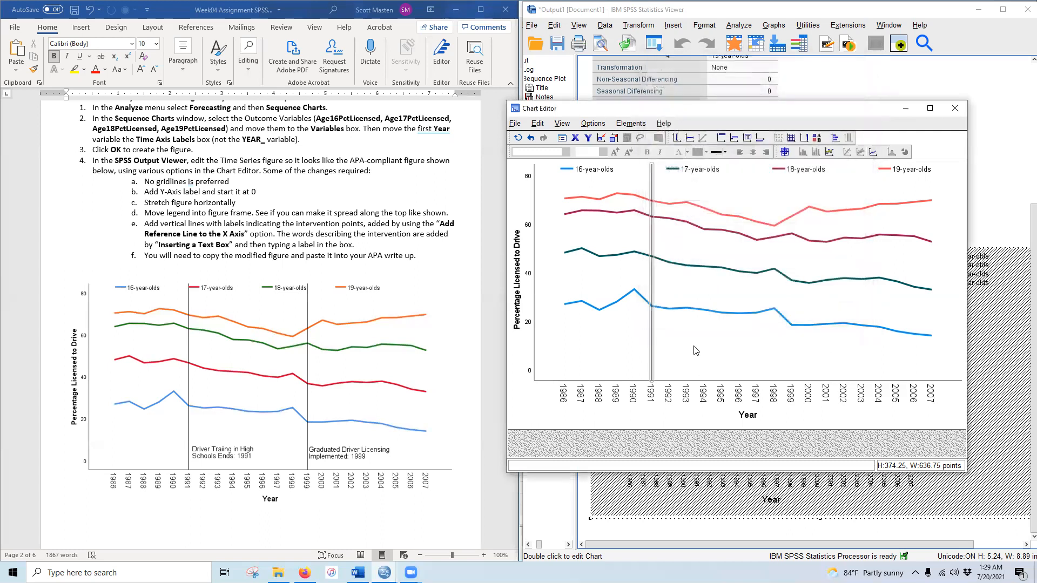
left_click(730, 370)
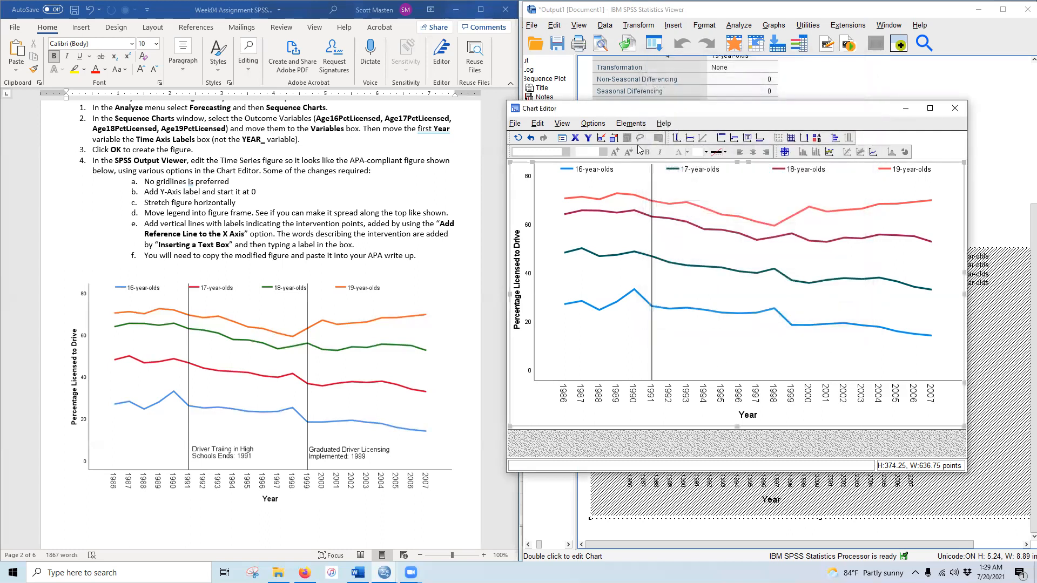
- Add a second unlabelled x-axis reference line at 1999 (14:1999)
left_click(594, 125)
left_click(607, 140)
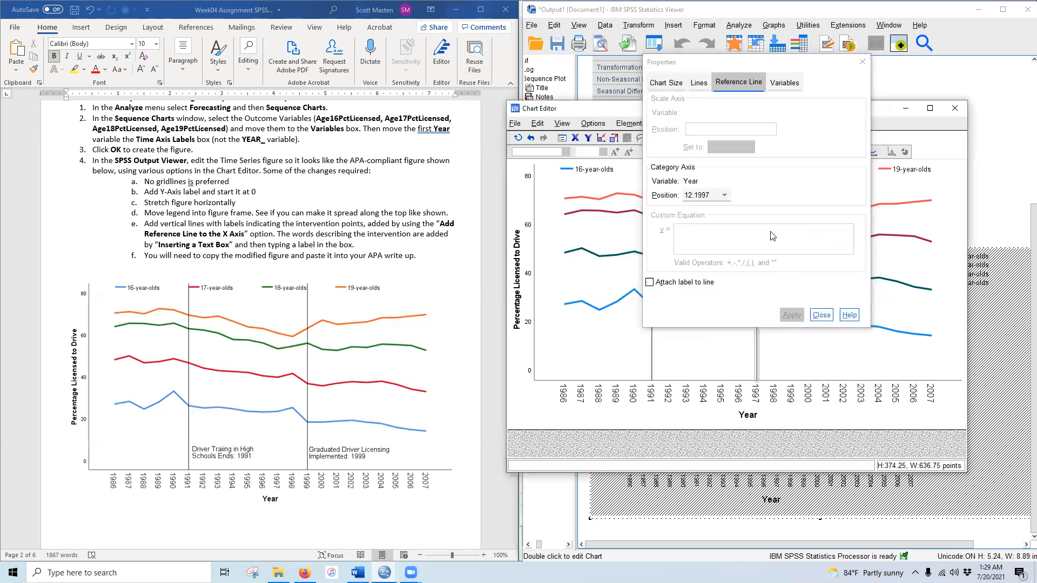
left_click(725, 195)
scroll(716, 254, "down", 1)
left_click(708, 273)
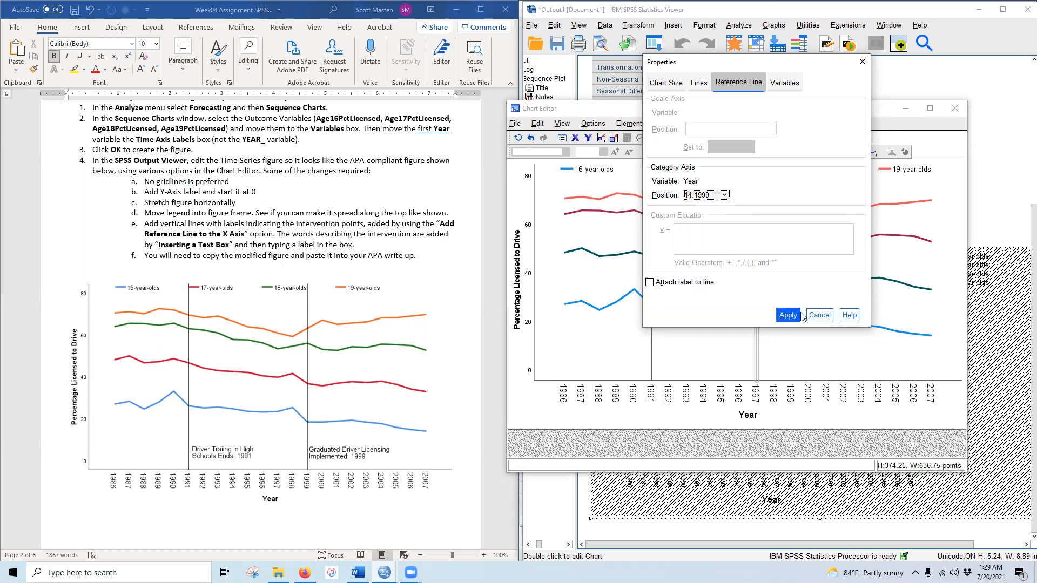
left_click(788, 314)
left_click(822, 315)
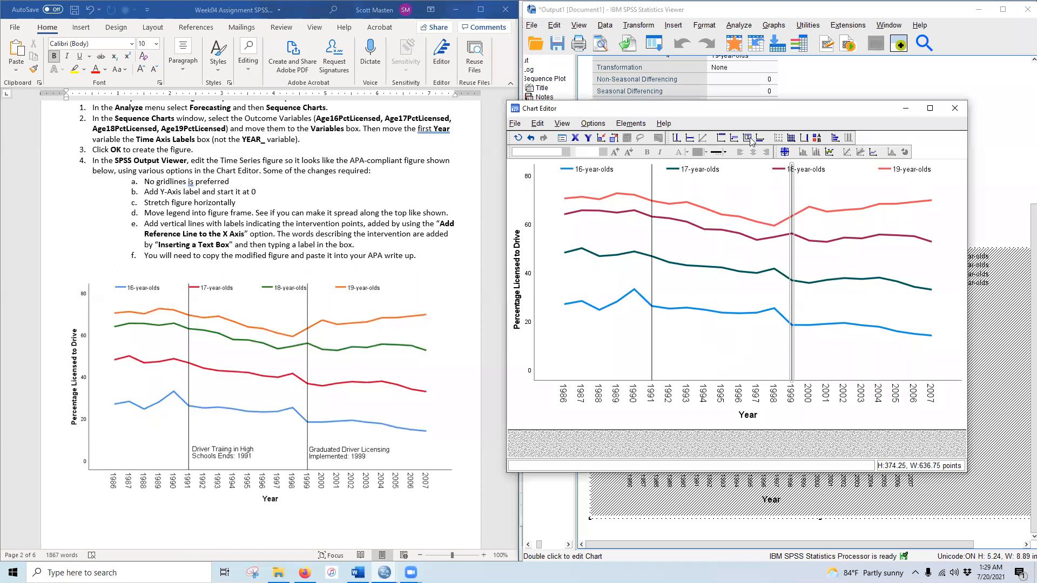
- Narrow the legend from its right side and shift it right to center it above the plot
left_click(763, 183)
left_click(814, 175)
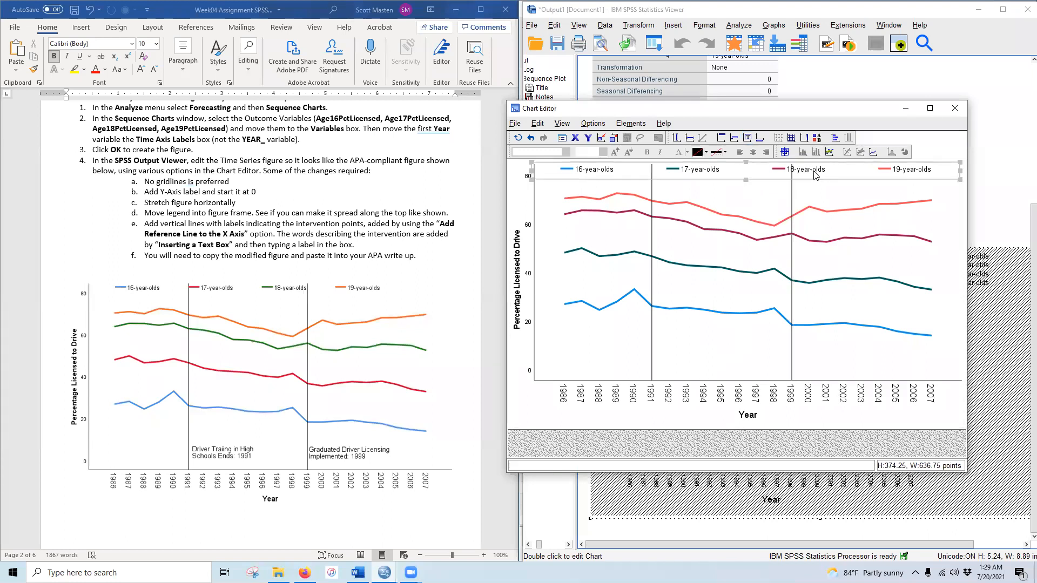
left_click_drag(960, 171, 900, 171)
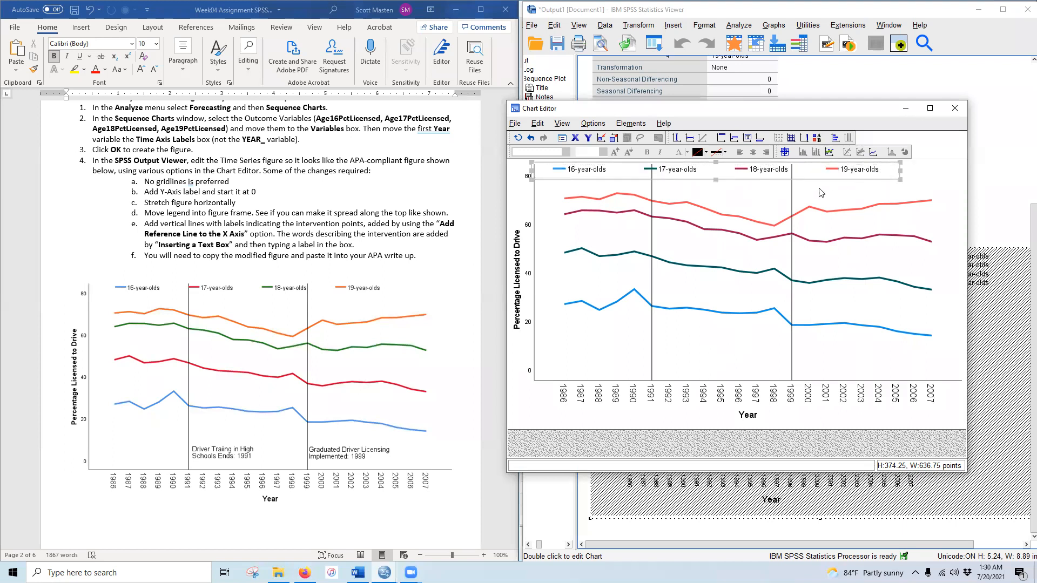
left_click_drag(813, 180, 850, 180)
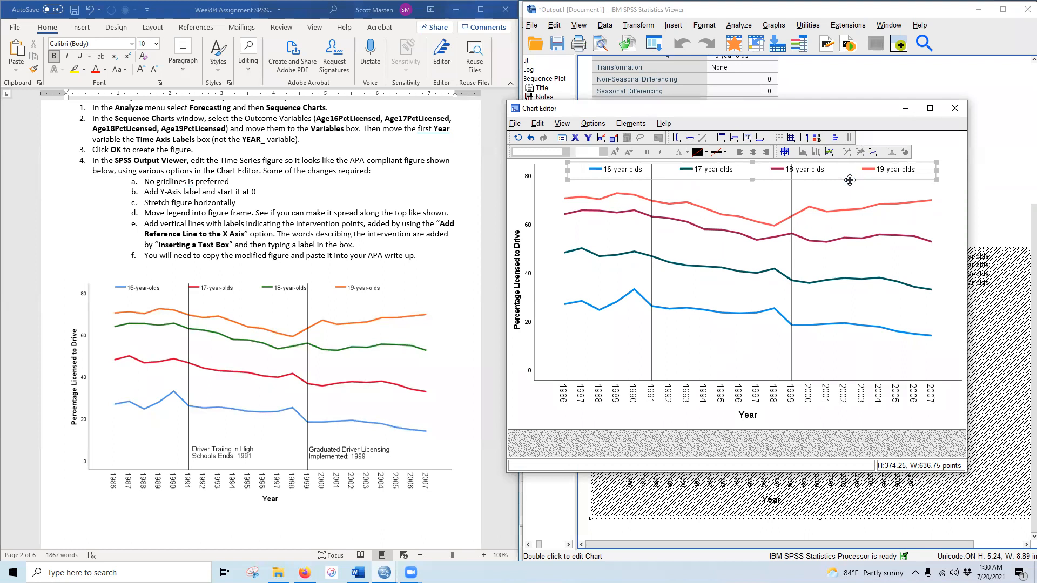
left_click(837, 184)
left_click(820, 177)
left_click_drag(817, 178, 829, 179)
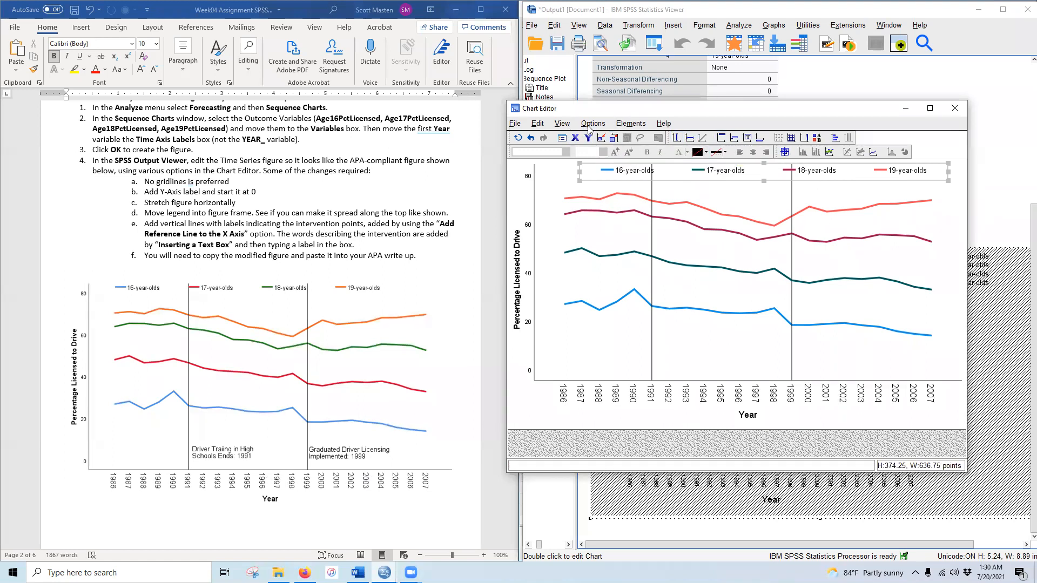
- Insert a placeholder text box, then undo the last chart change
left_click(608, 126)
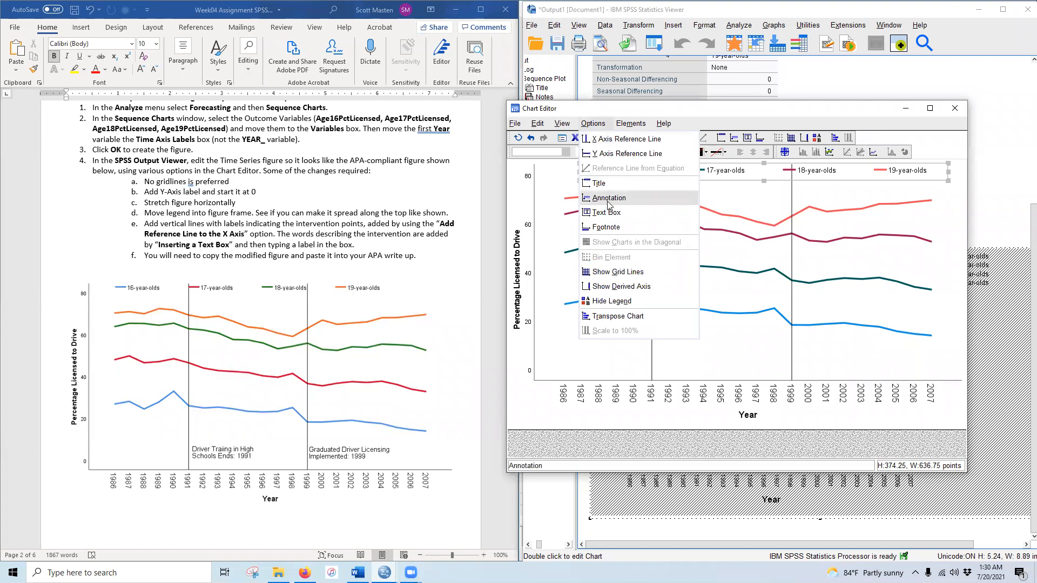
left_click(649, 212)
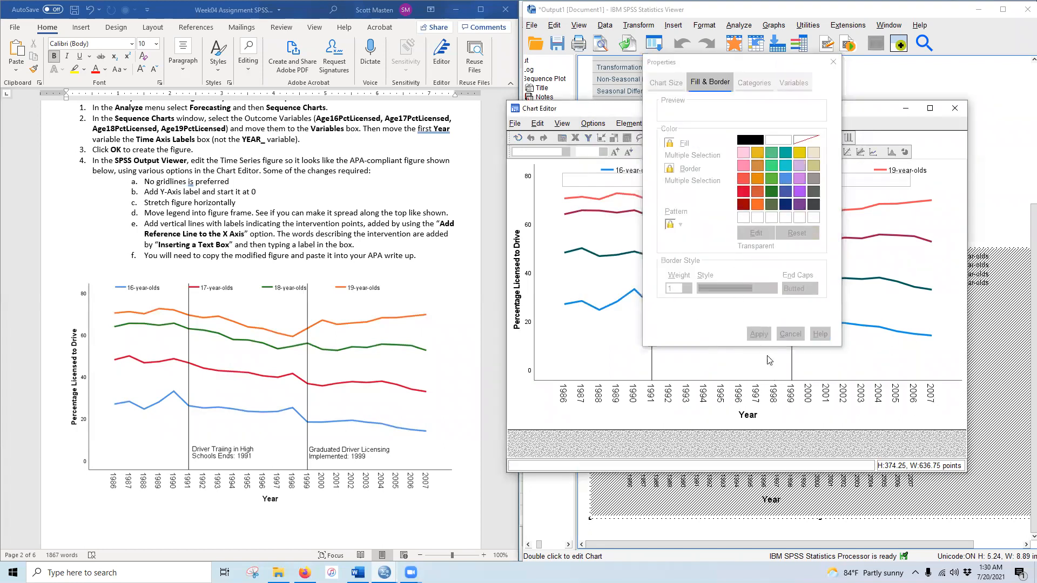
left_click(705, 92)
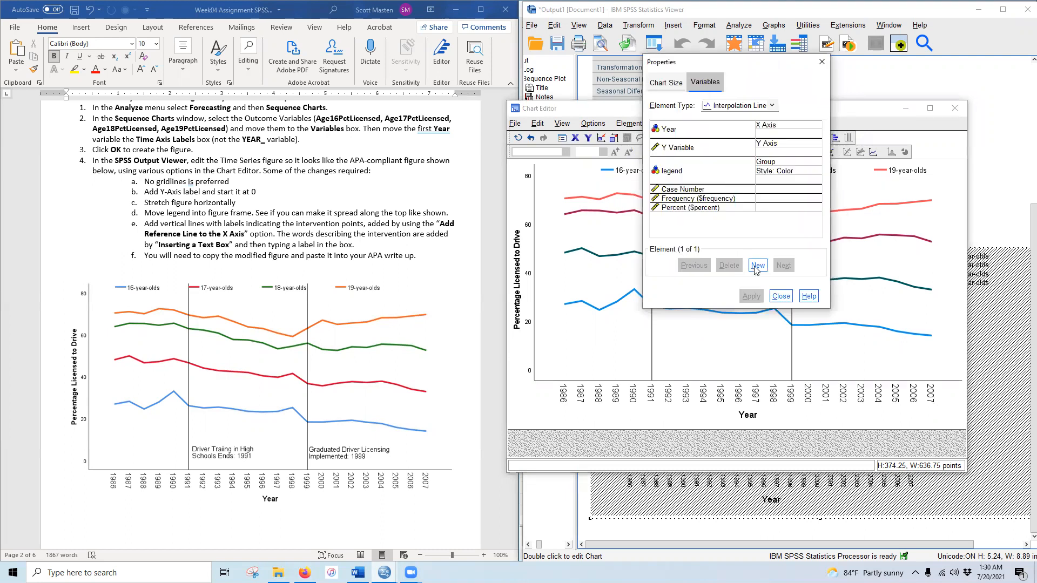
left_click(757, 265)
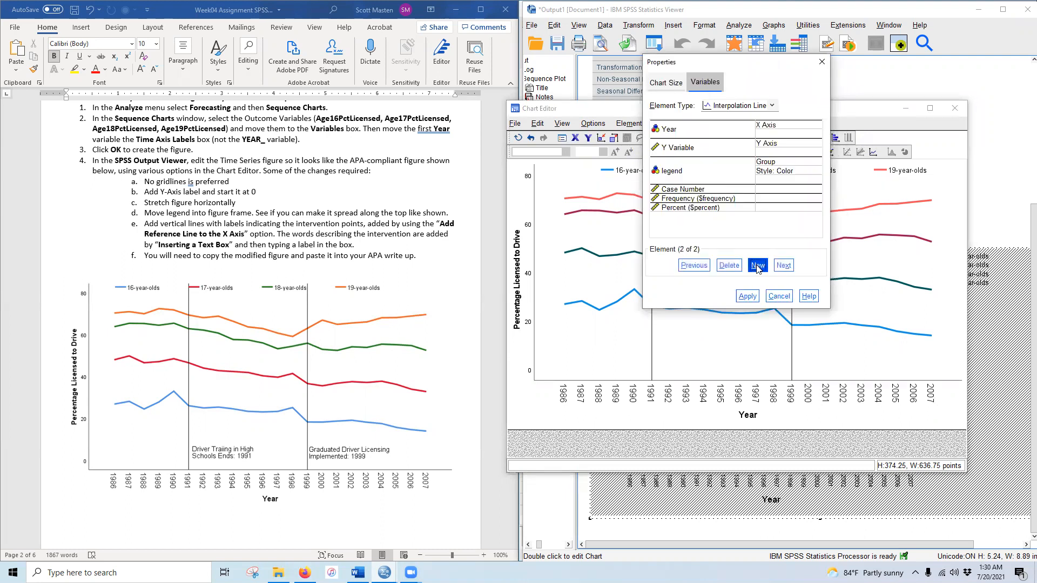
left_click(746, 297)
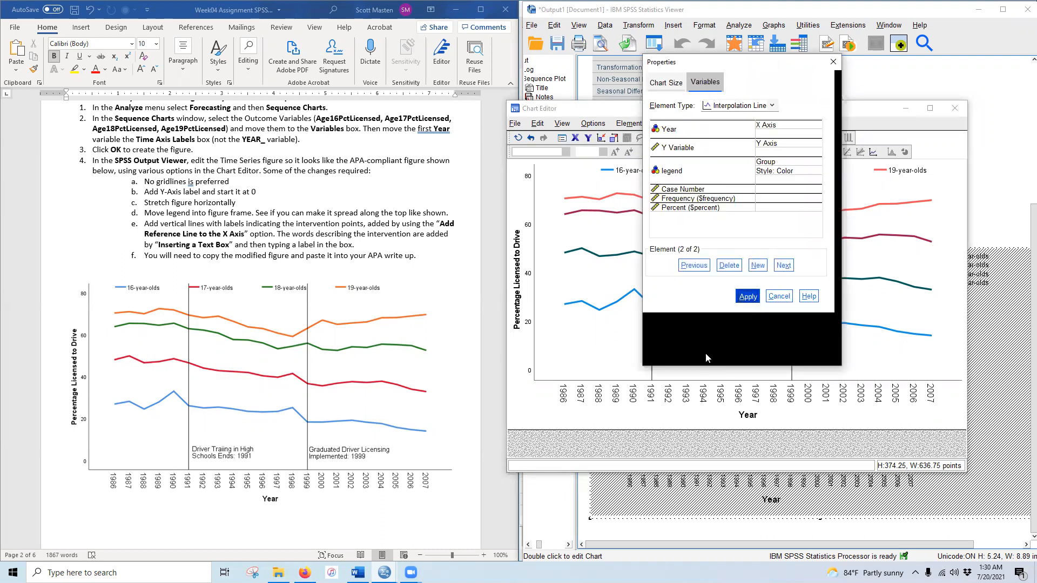
left_click(792, 353)
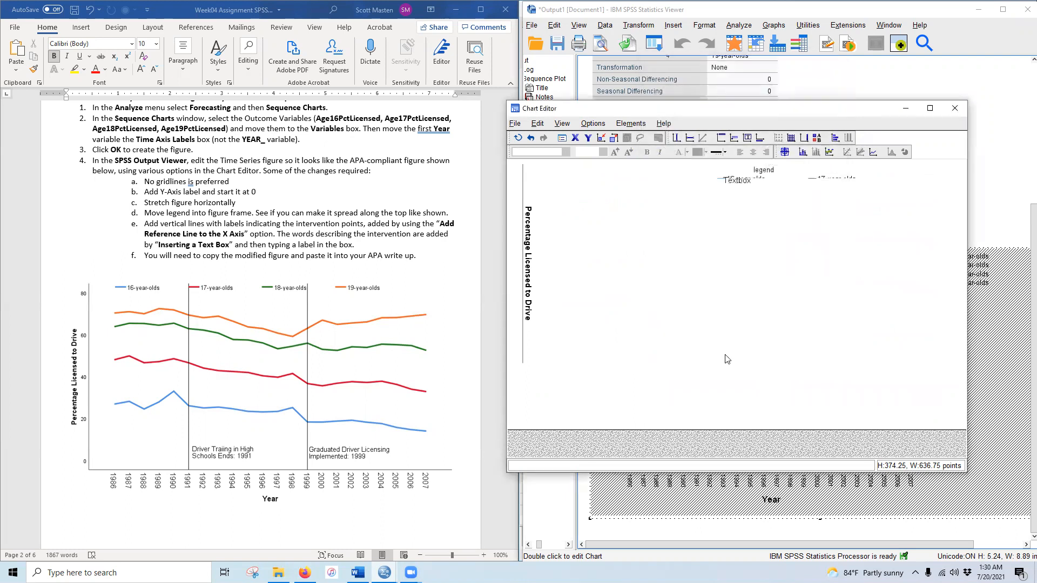
left_click(530, 139)
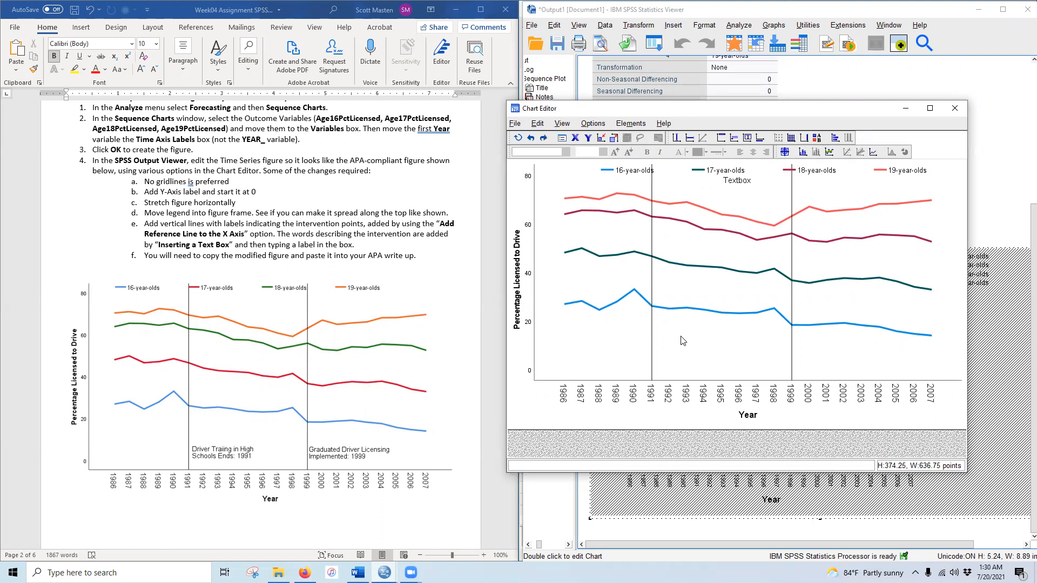
- Insert more placeholder text boxes, applying a new element from the Properties dialog
left_click(597, 124)
left_click(606, 213)
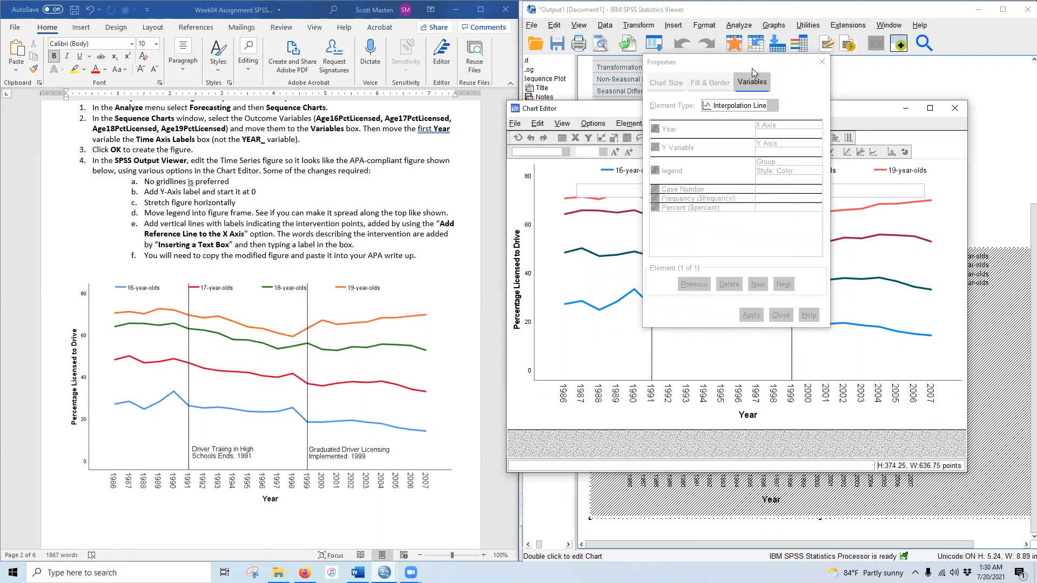
left_click(822, 63)
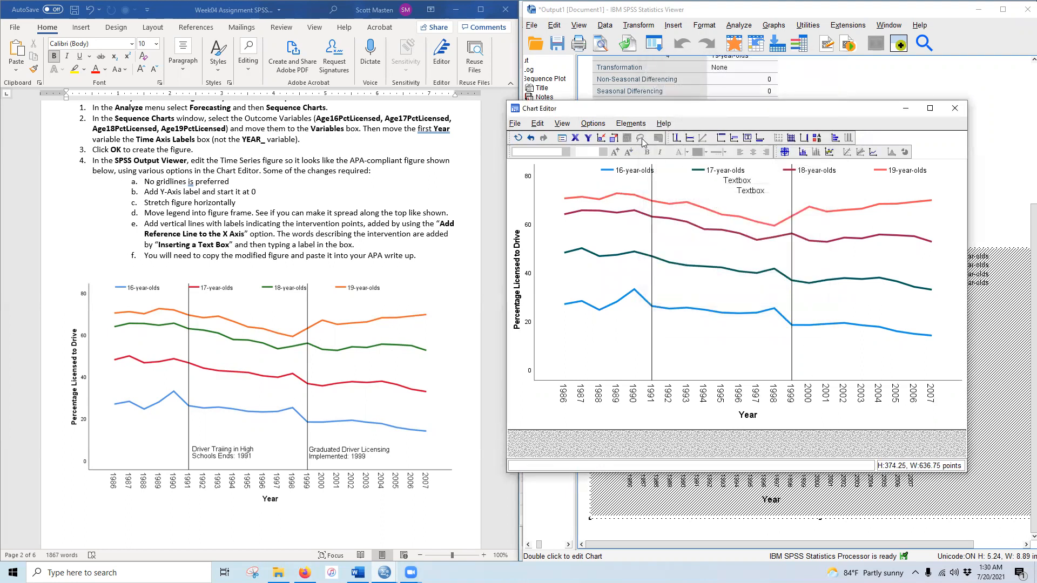
left_click(747, 140)
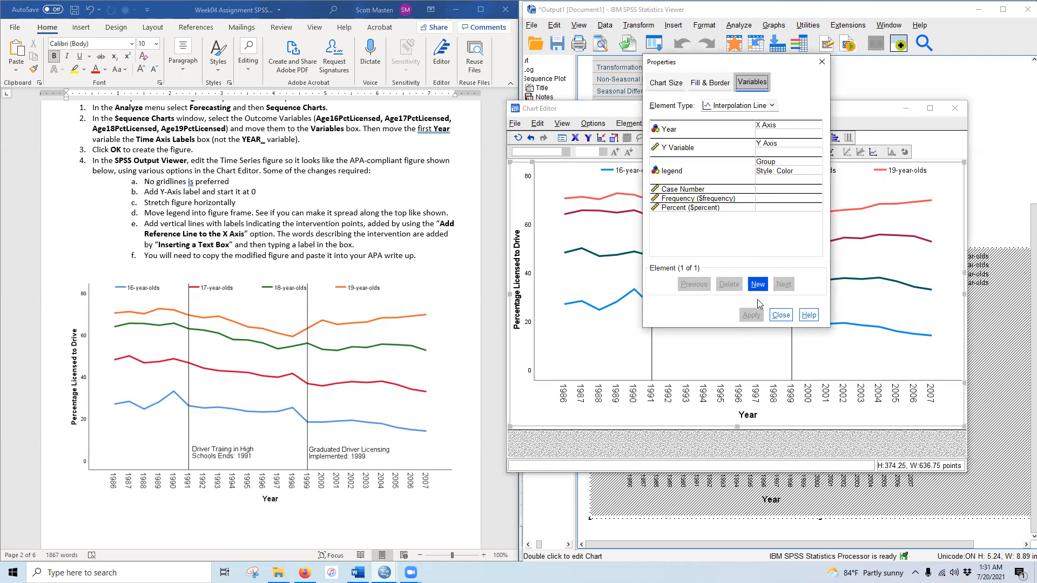
left_click(758, 285)
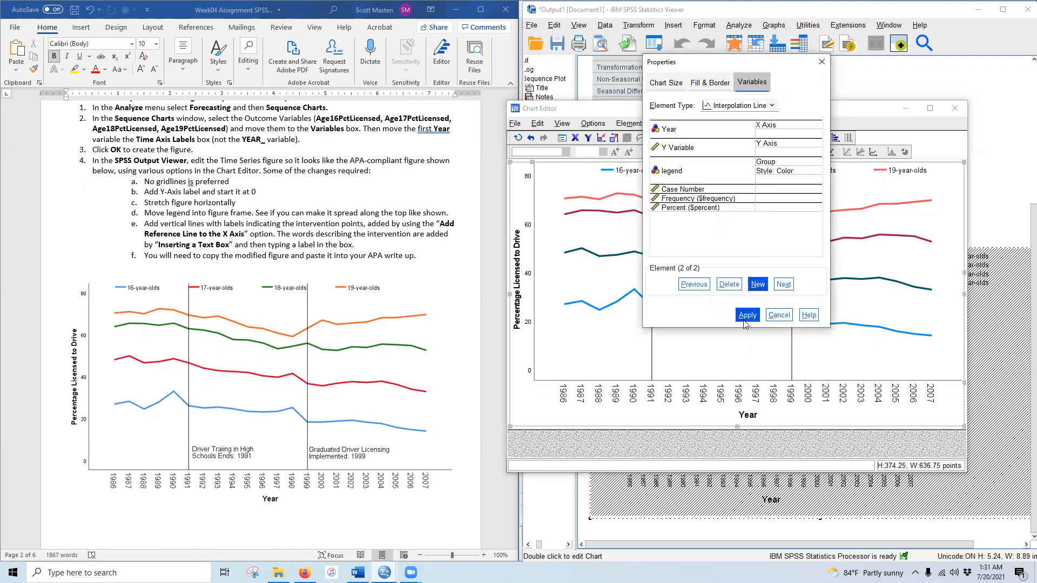
left_click(747, 318)
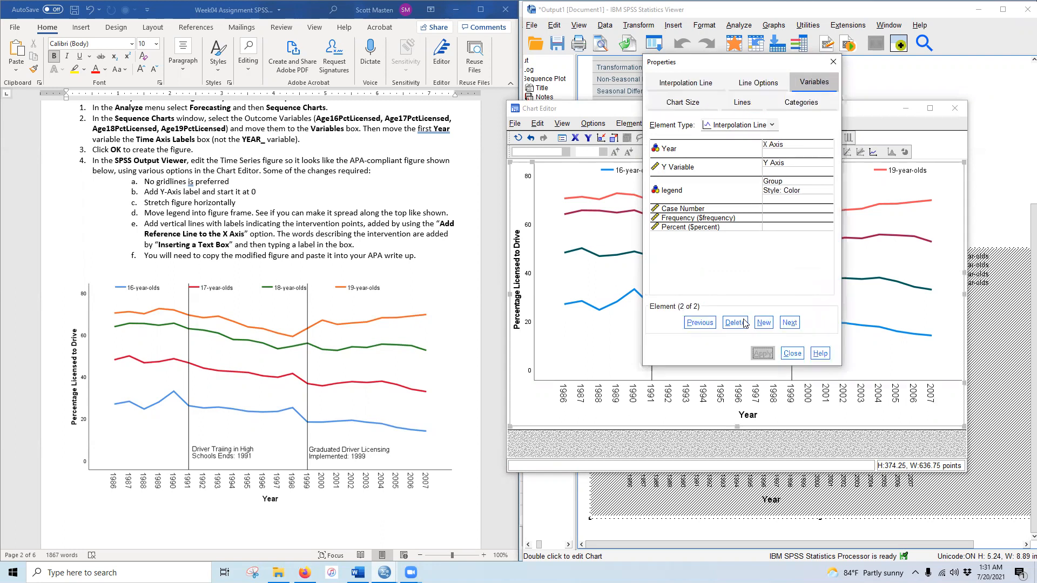
- Move the middle Textbox down beside the 1991 line near the Year axis and narrow it
left_click(793, 355)
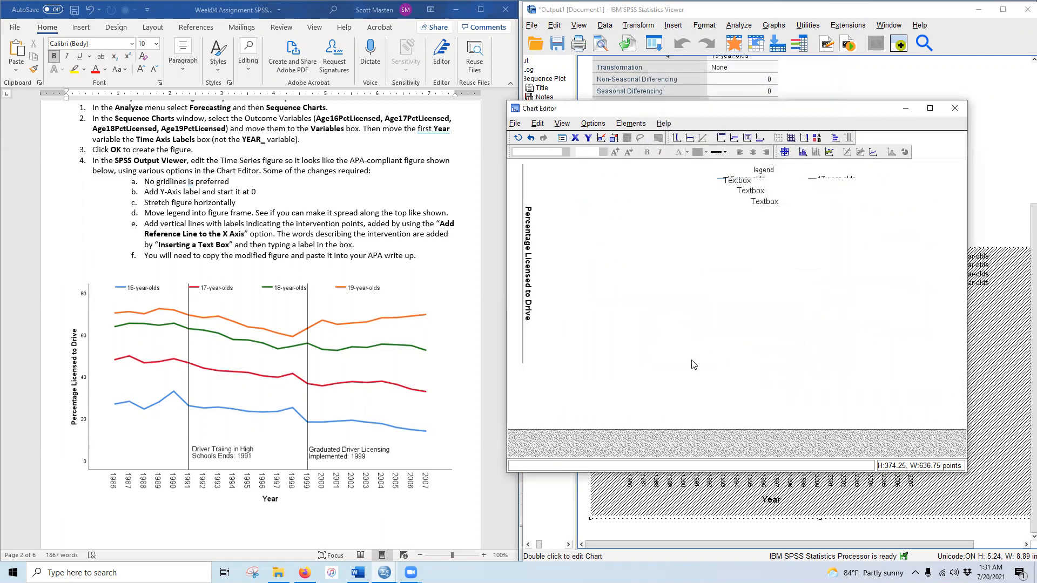
left_click(751, 195)
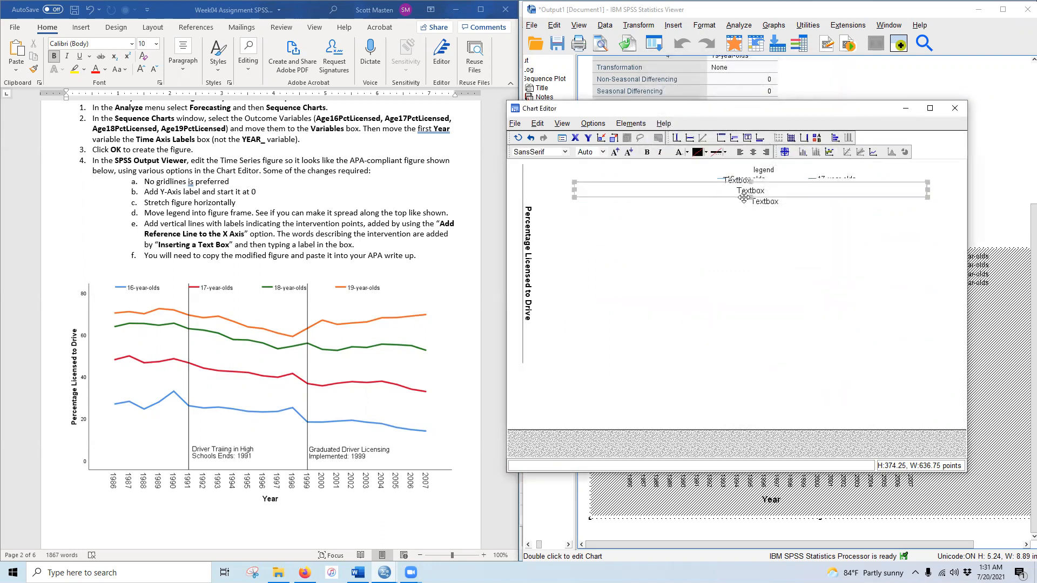
left_click(532, 138)
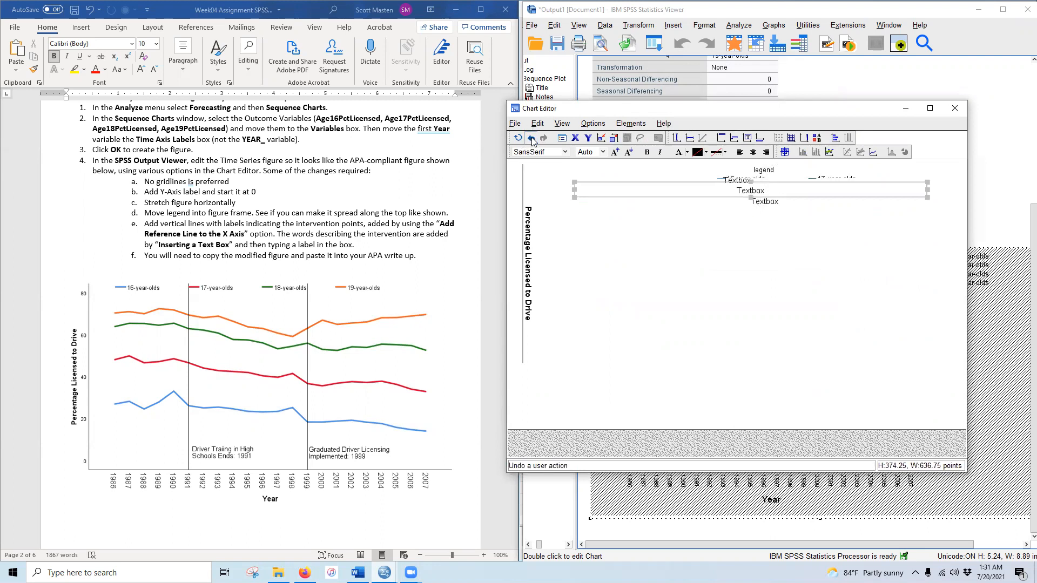
left_click(751, 190)
left_click_drag(737, 195, 726, 393)
left_click_drag(913, 369, 862, 369)
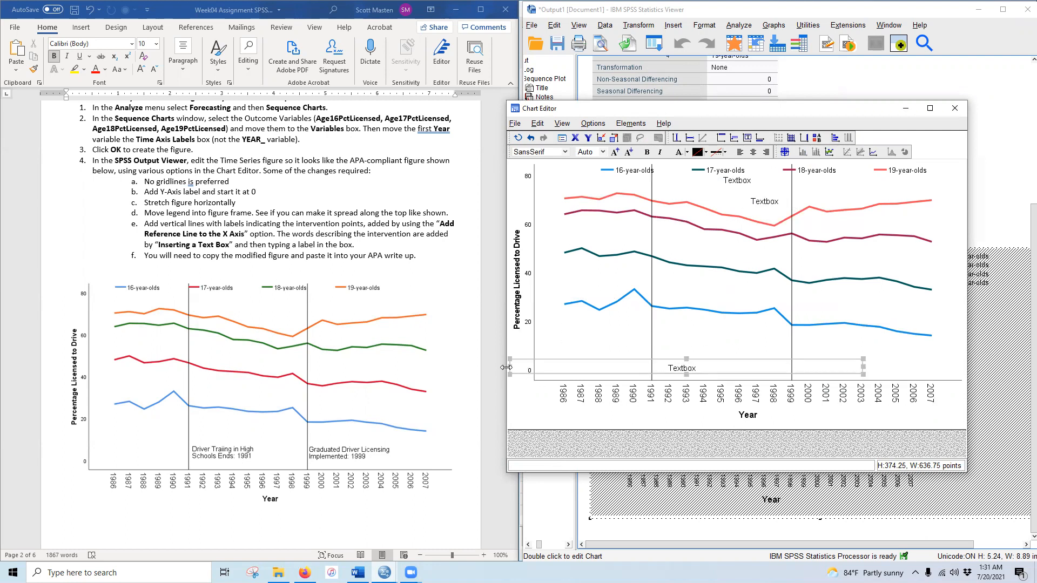
left_click_drag(519, 365, 650, 367)
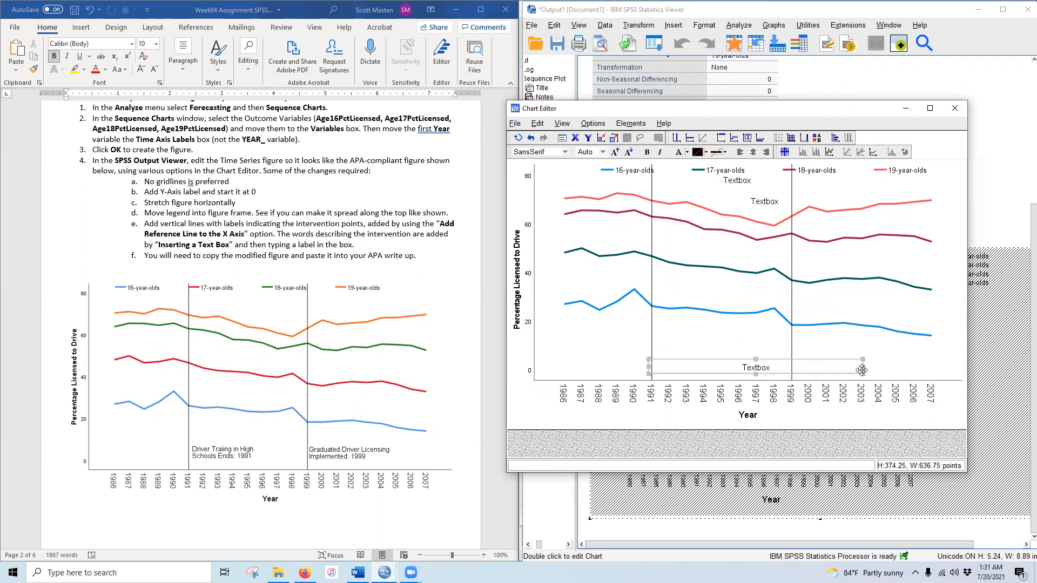
left_click_drag(862, 370, 736, 370)
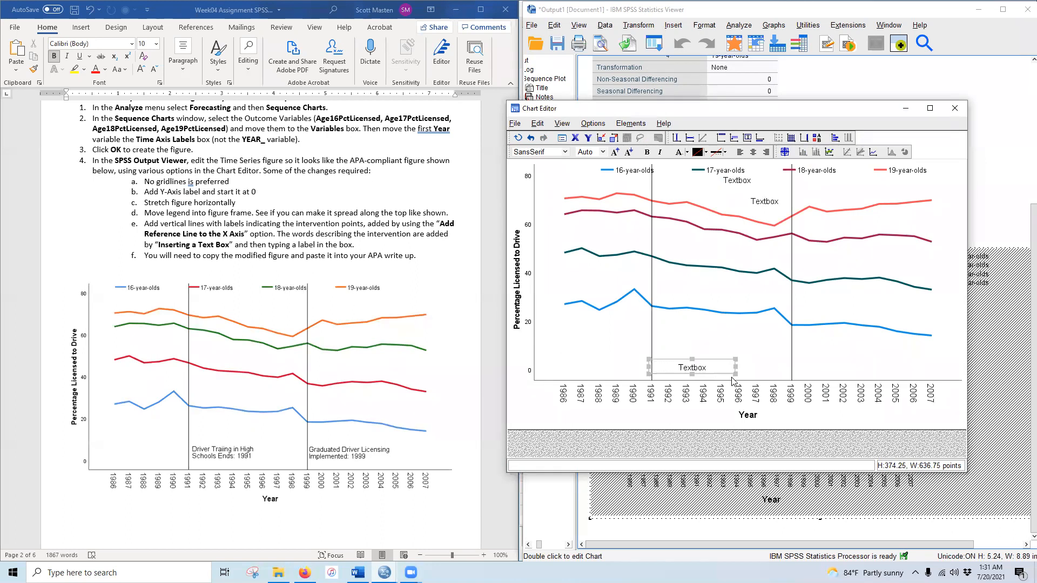
- Replace the bottom text box's wording with 'Driver Training in High Schools Ends: 1991'
double_click(683, 367)
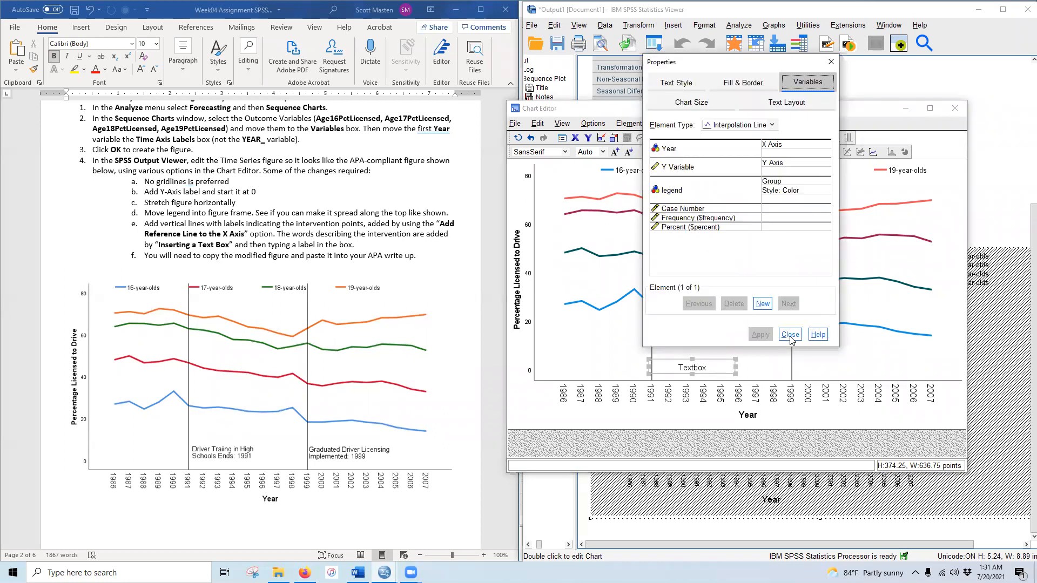
left_click(791, 335)
left_click(687, 368)
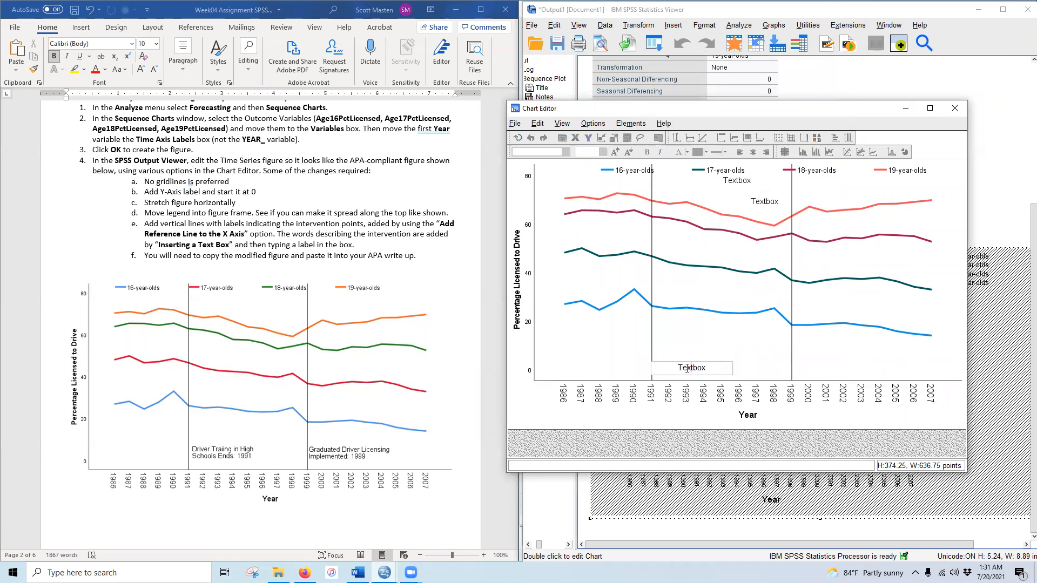
type("Driver Training in High School")
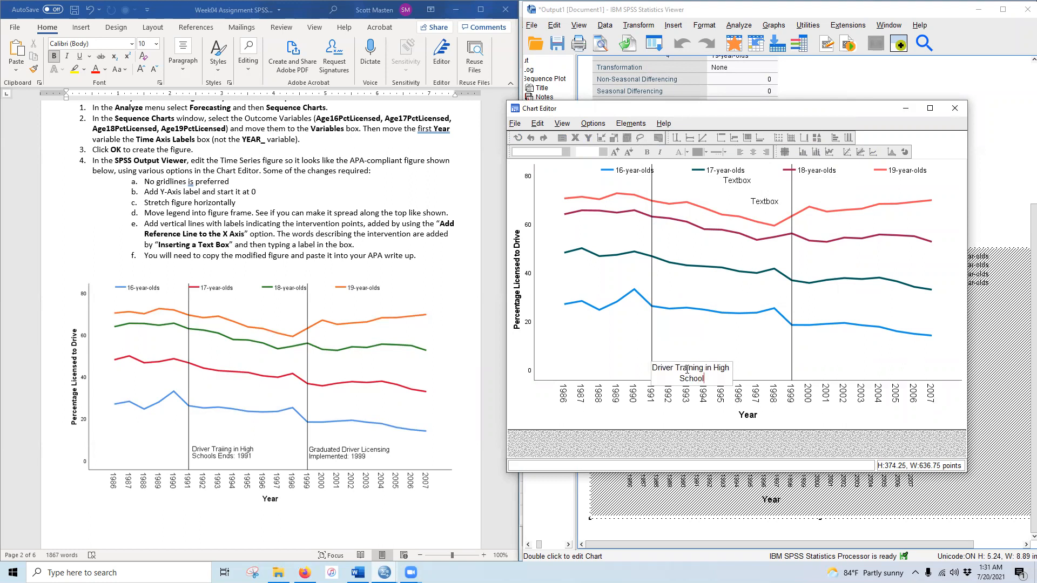
type("s Ends: 1991")
left_click(717, 335)
- Left-align the Driver Training label and move it beside the 1991 line
left_click(692, 372)
left_click_drag(702, 359, 723, 340)
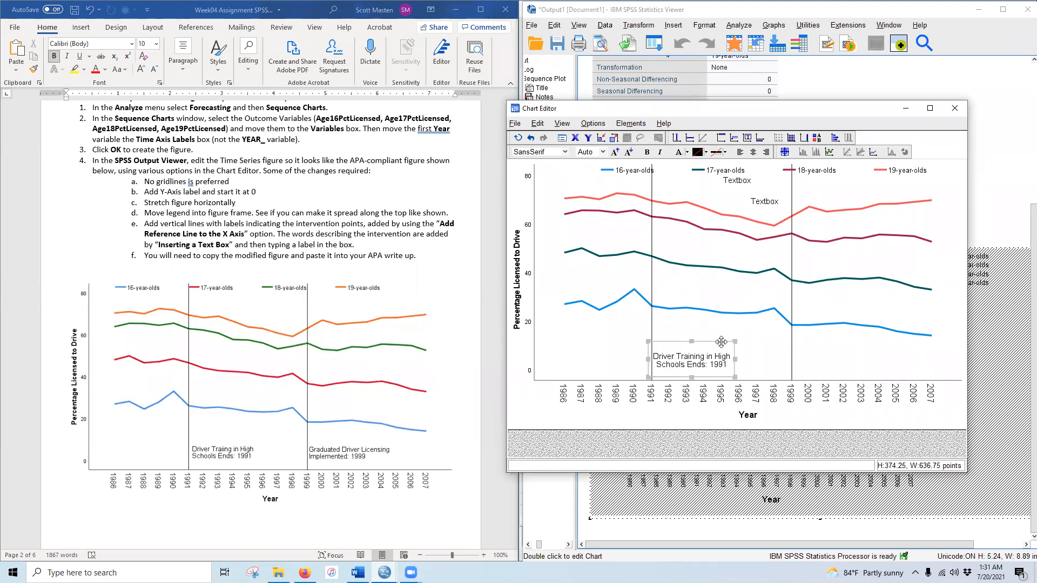
left_click(739, 152)
left_click_drag(711, 340, 715, 341)
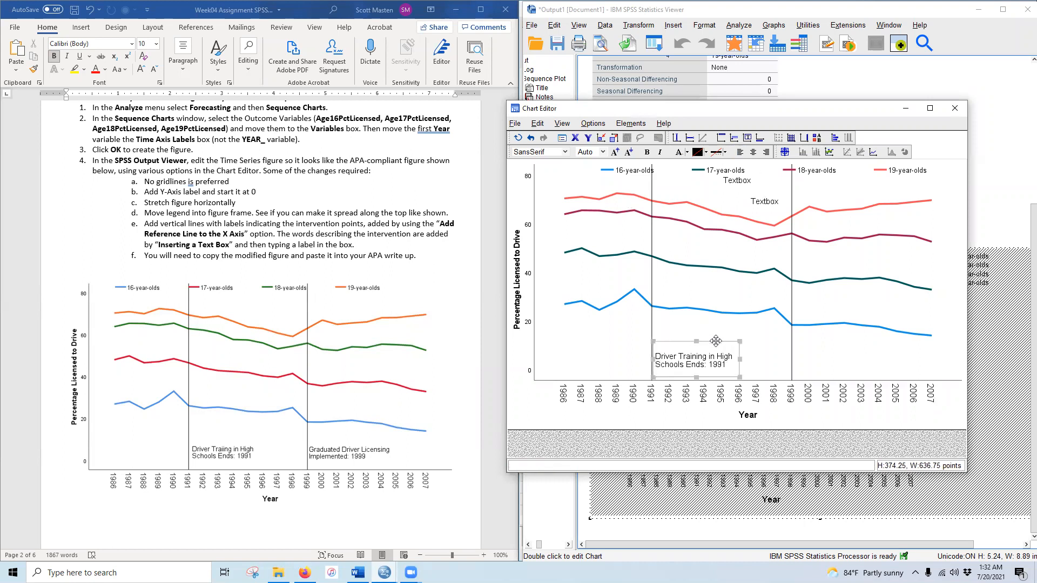
left_click(767, 205)
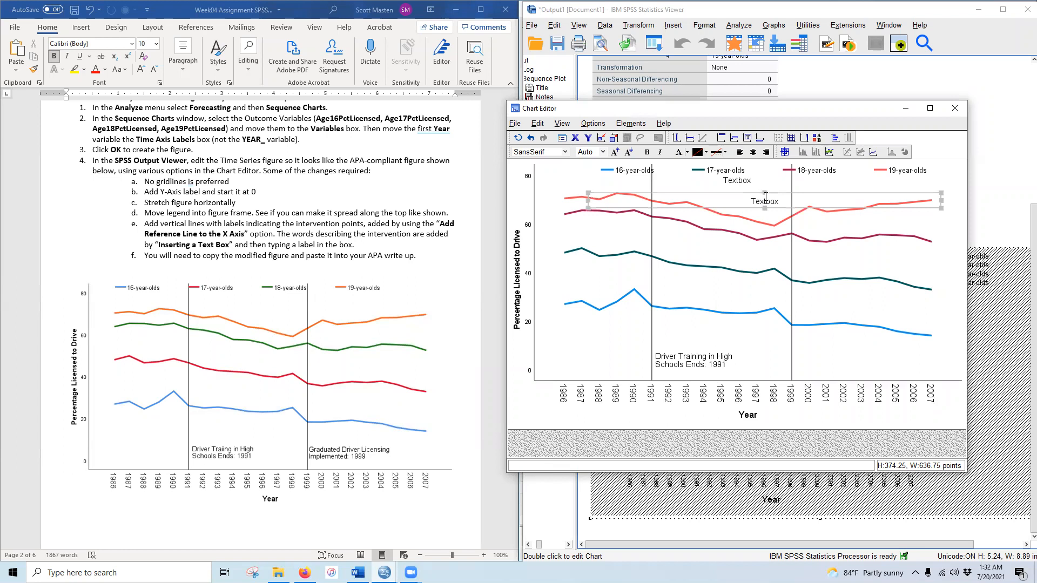
- Delete the spare text box and resize the other just right of the 1999 line near the Year axis
key("Delete")
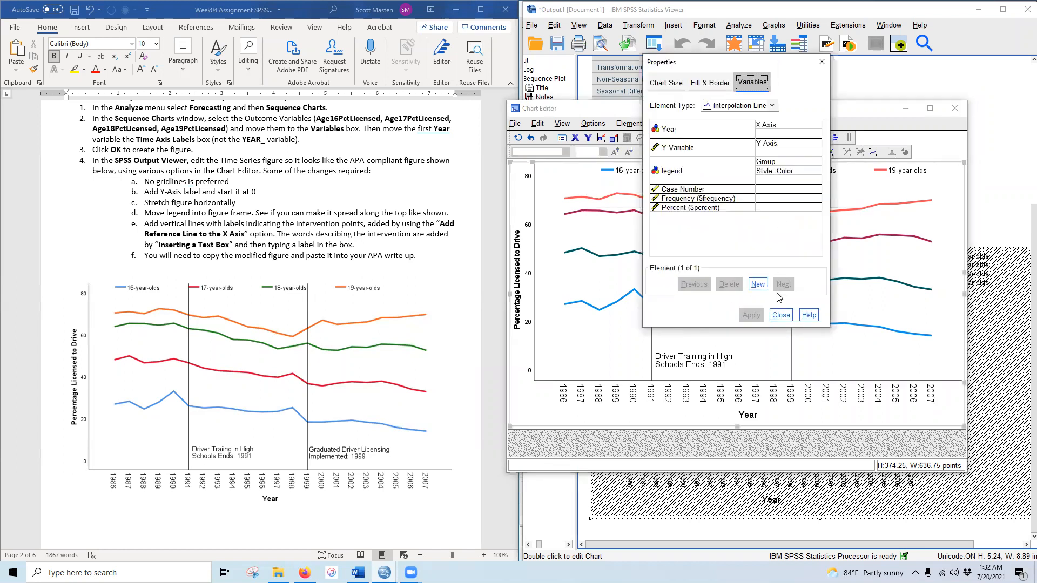
left_click(781, 315)
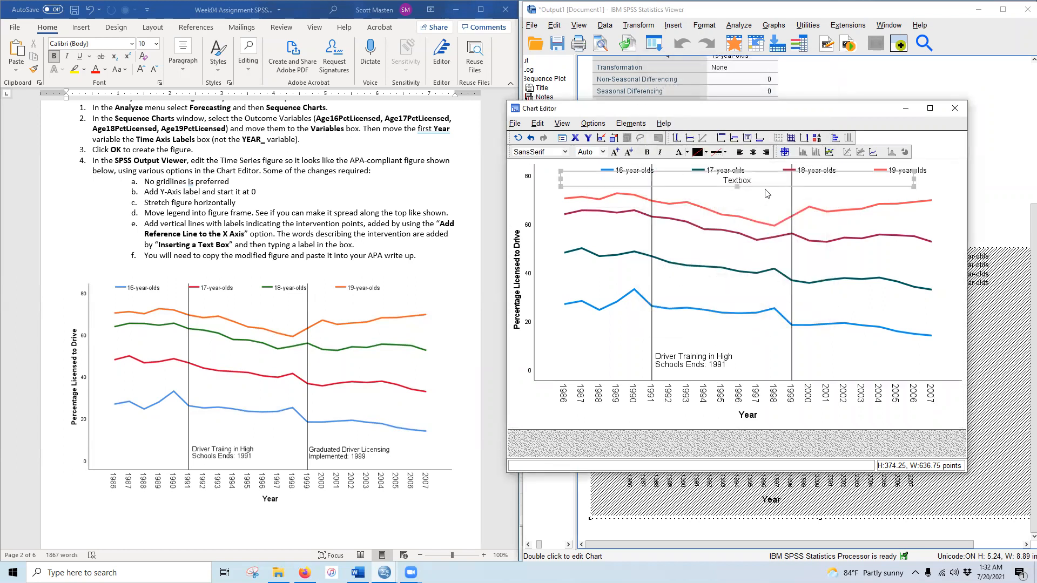
left_click_drag(767, 185, 782, 365)
left_click_drag(707, 411, 707, 411)
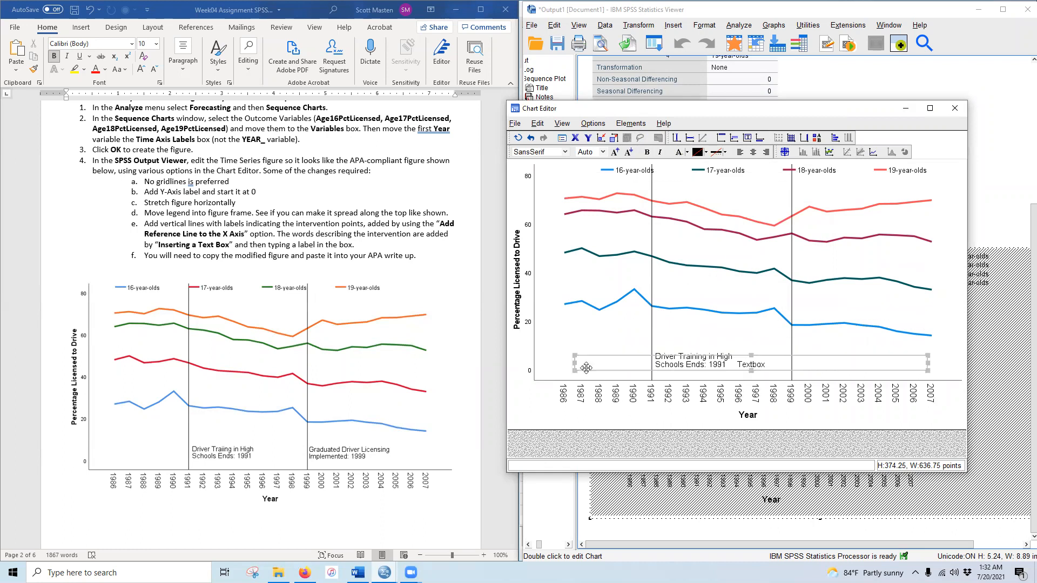
left_click_drag(575, 363, 793, 361)
left_click_drag(857, 356, 856, 341)
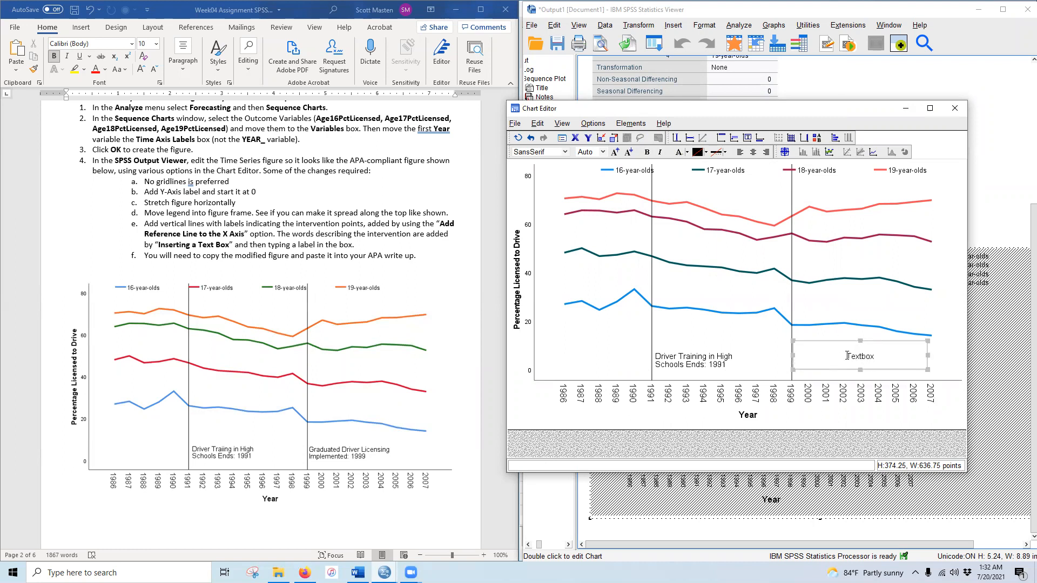
left_click(852, 365)
- Replace the placeholder wording with 'Graduated Driver Licensing Implemented: 1999'
double_click(864, 348)
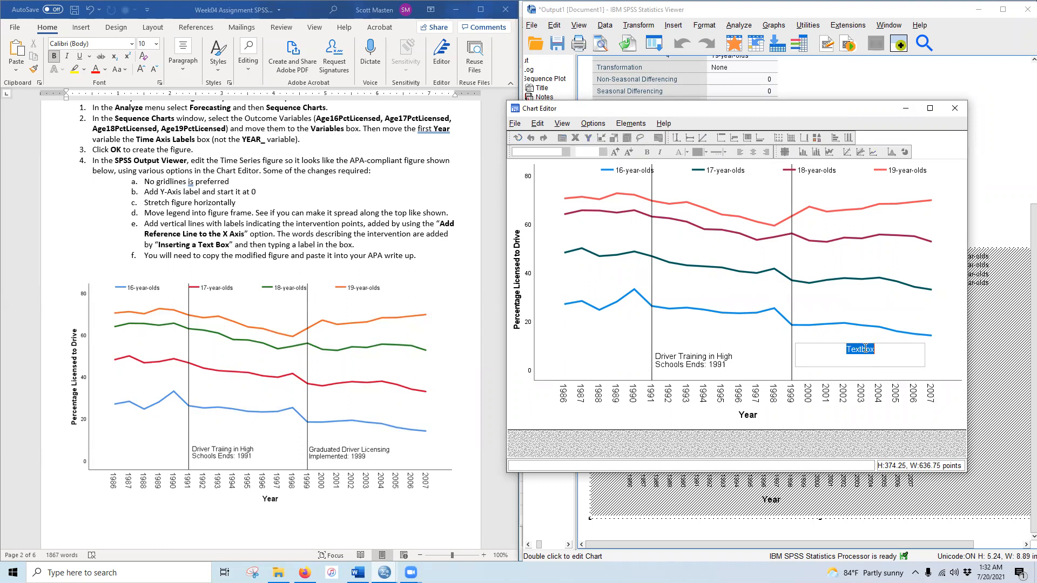
type("Graduated Driver Licensing Implemented: 1999")
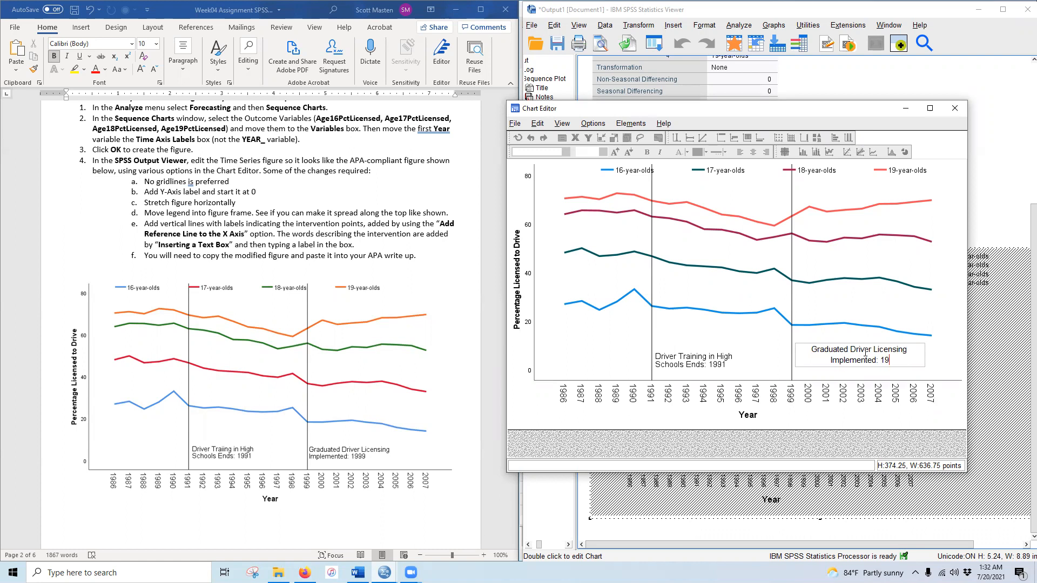
left_click(835, 323)
- Left-align the GDL label and narrow it to sit just right of the 1999 line
left_click(872, 355)
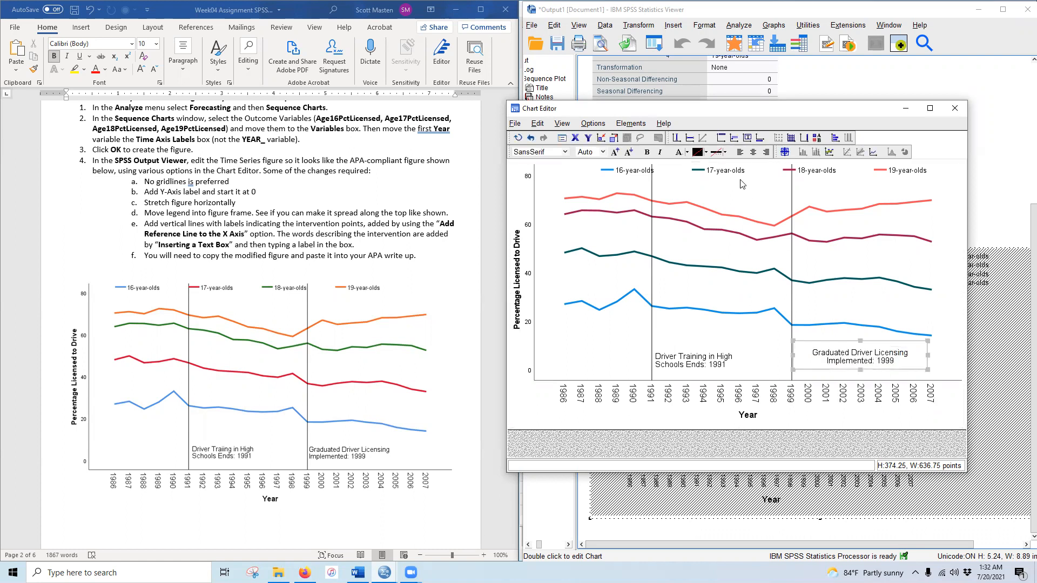
left_click(901, 355)
left_click_drag(900, 355, 901, 355)
left_click_drag(839, 342, 839, 346)
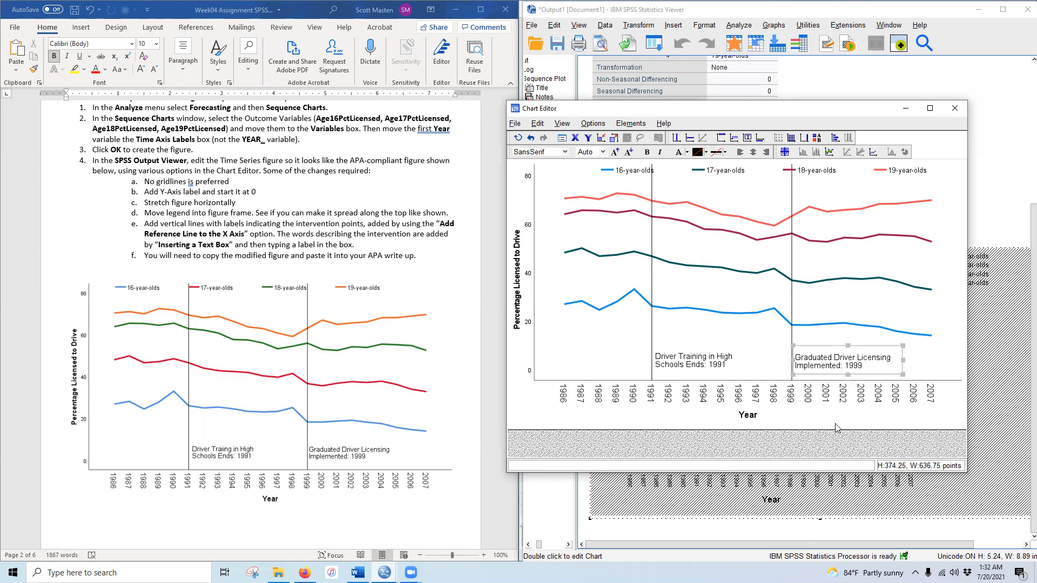
left_click(739, 455)
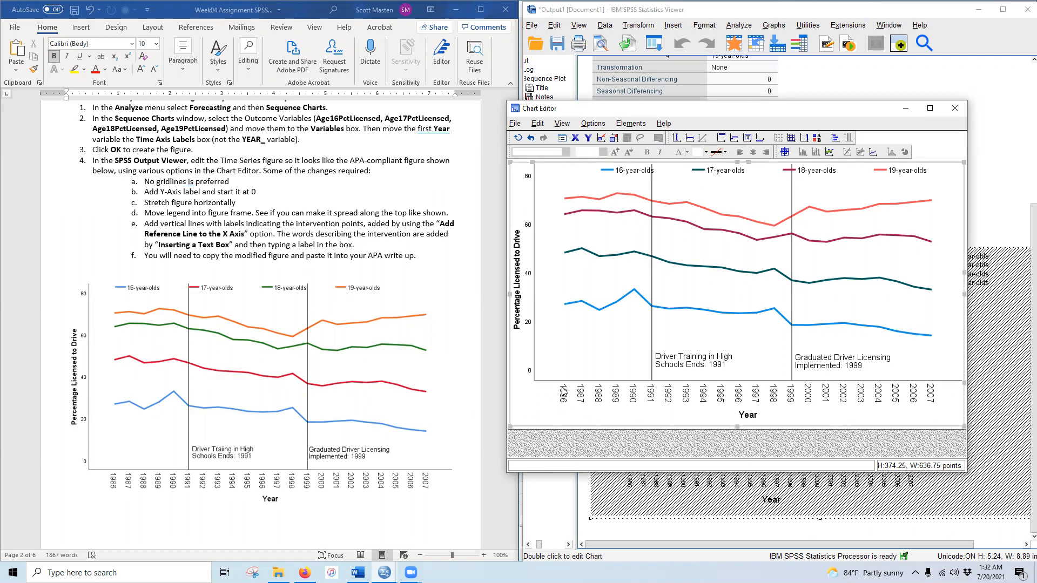
- Close the Chart Editor and scroll the Word document down to the Explore instructions
left_click(954, 109)
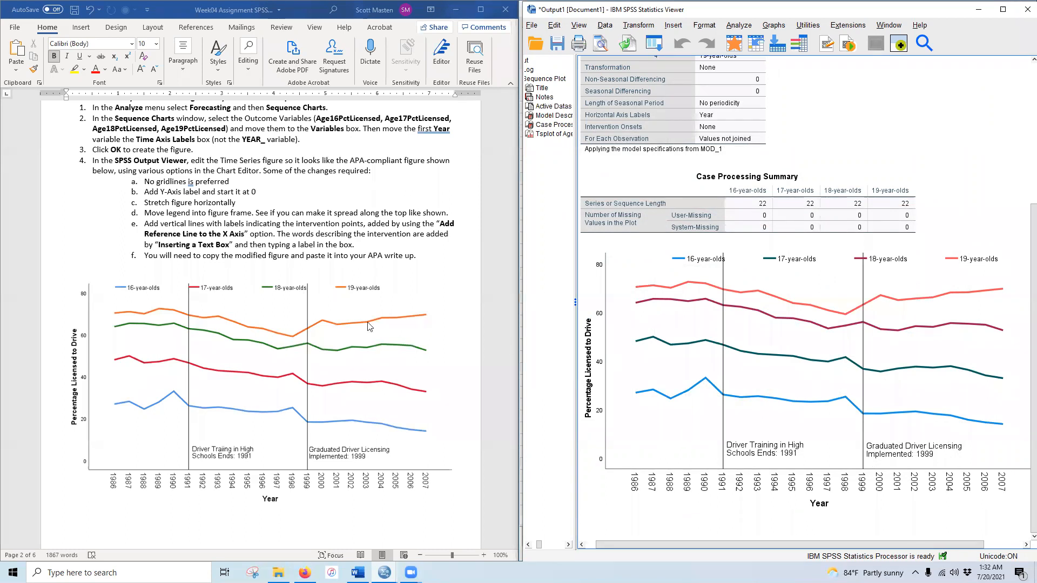
scroll(307, 361, "down", 4)
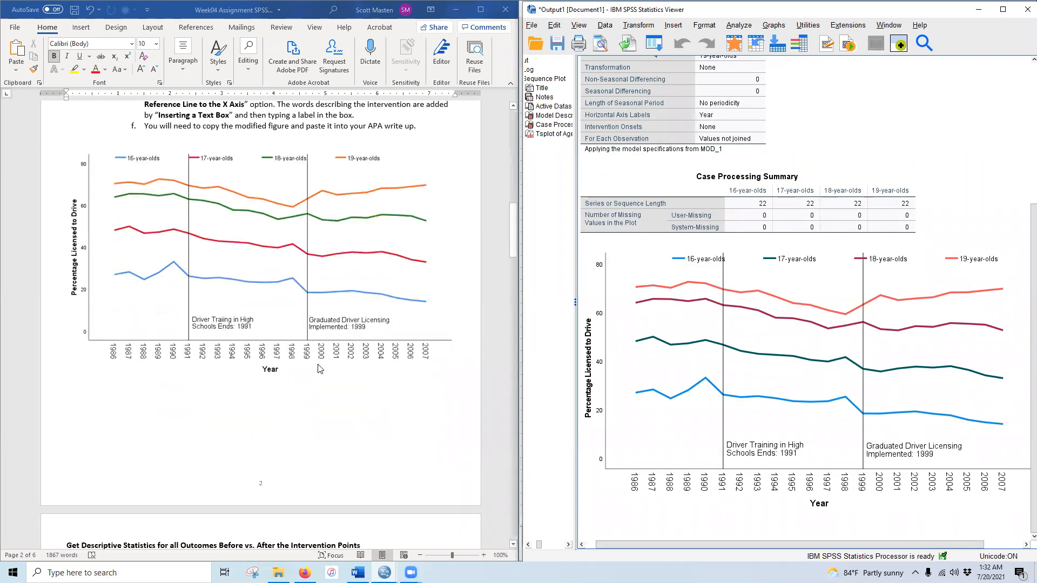
scroll(319, 375, "down", 11)
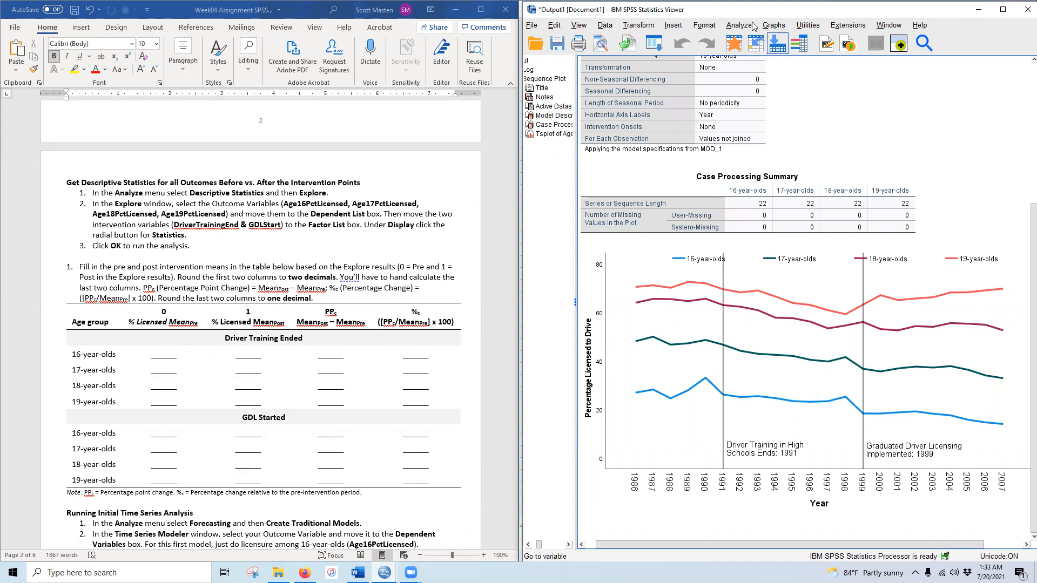
- Set up Explore with Age16–Age19PctLicensed as dependents, DriverTrainingEnd and GDLStart as factors, statistics only
left_click(734, 26)
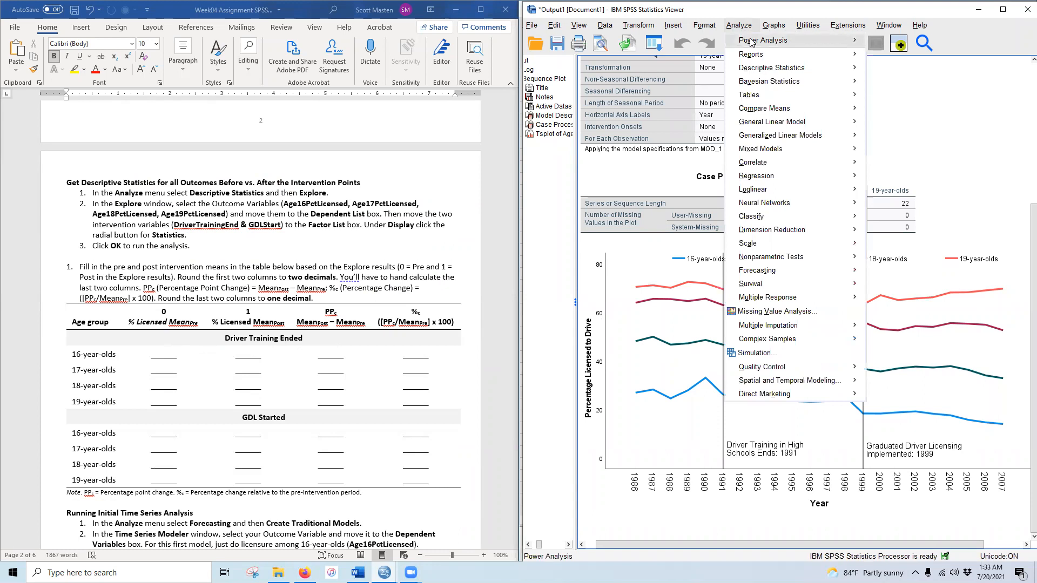
mouse_move(832, 68)
left_click(916, 102)
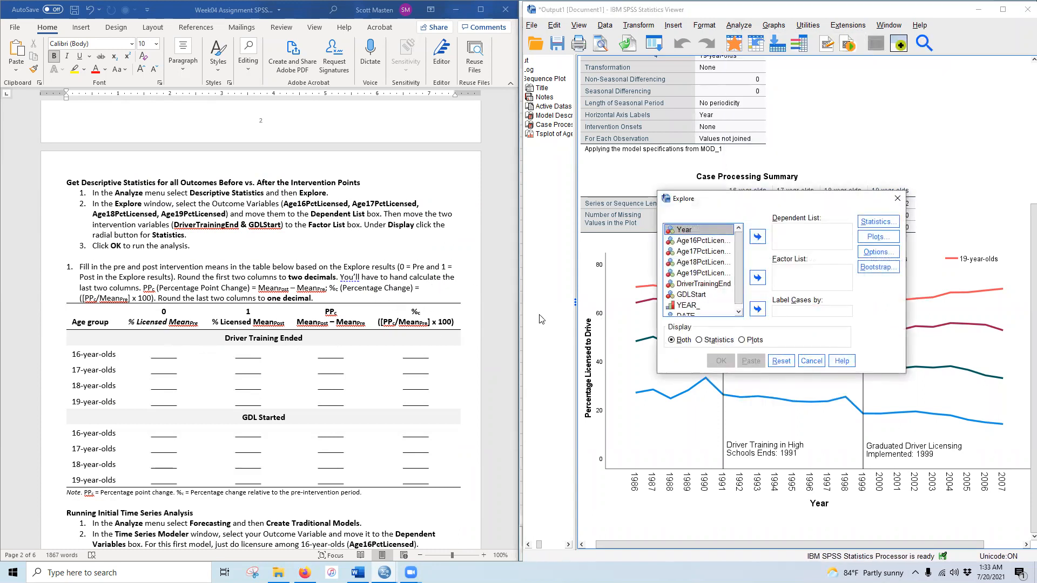
left_click(704, 243)
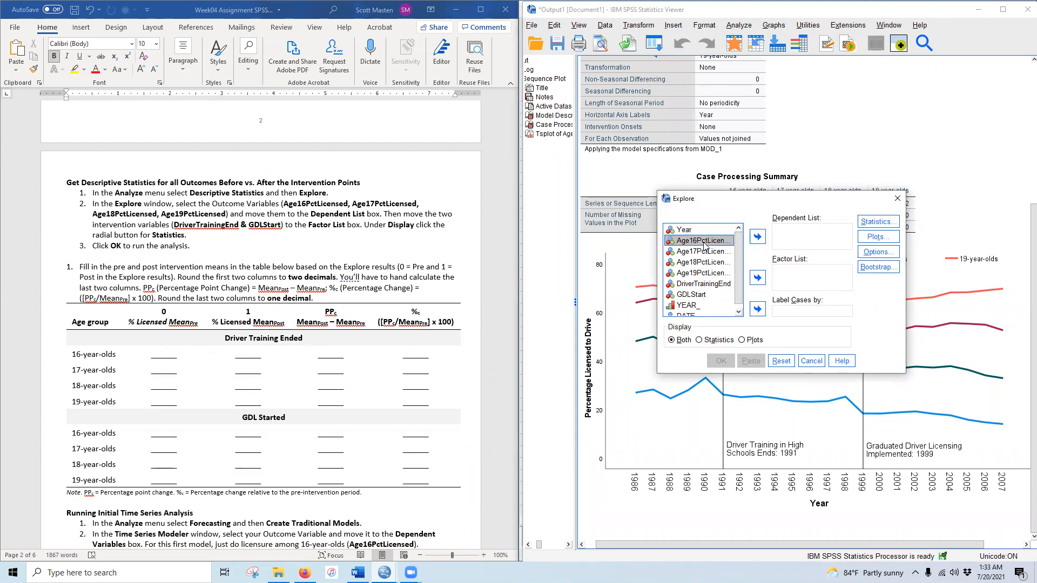
left_click(700, 274, "shift")
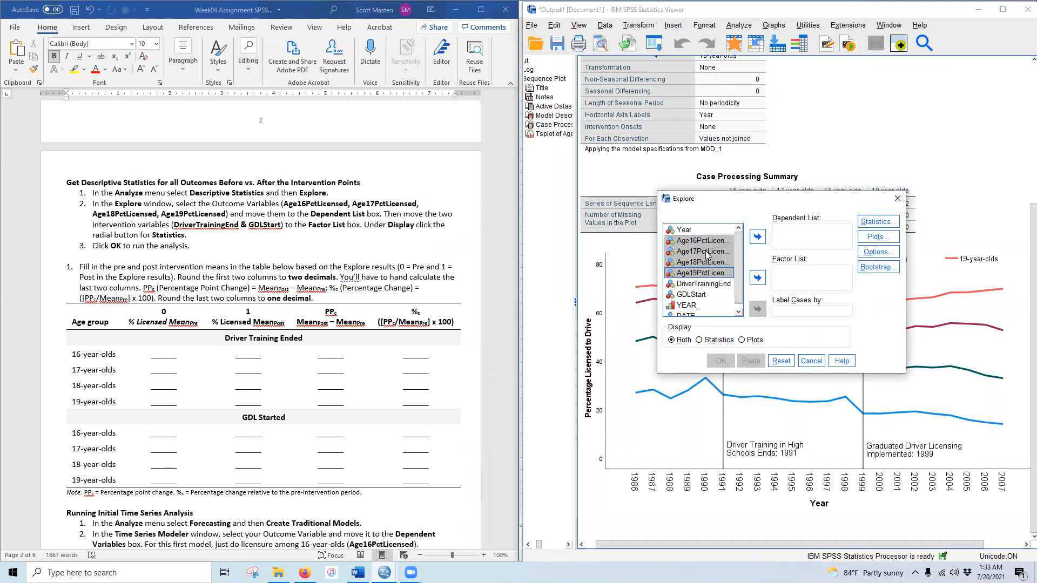
left_click(758, 236)
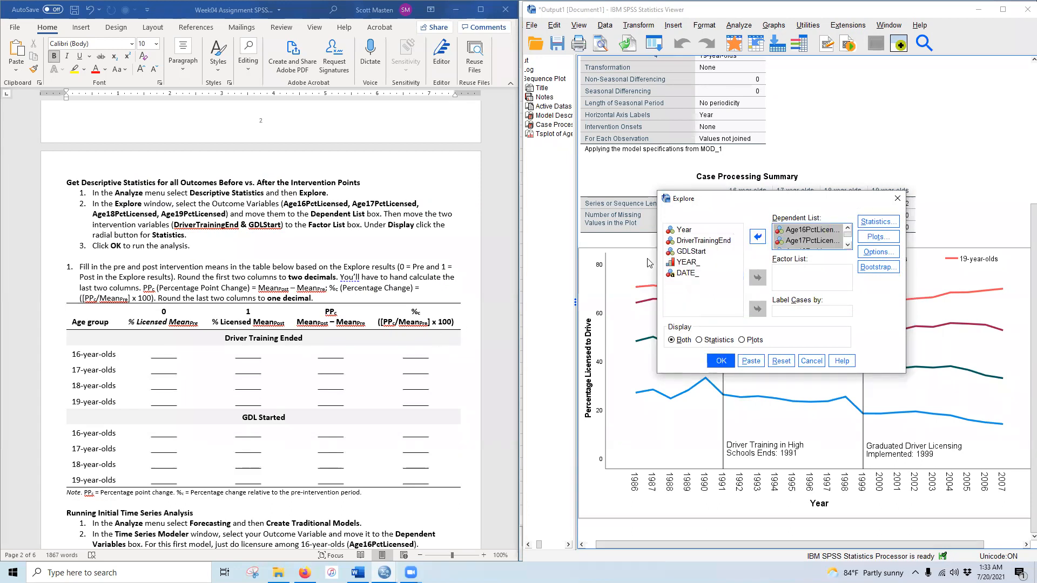
left_click(688, 244)
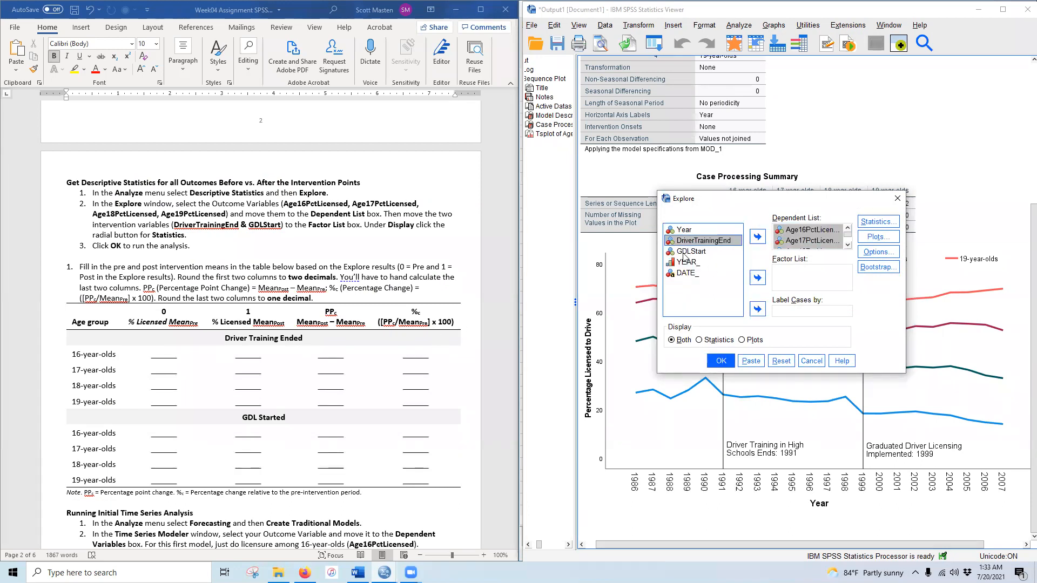
left_click(685, 252, "shift")
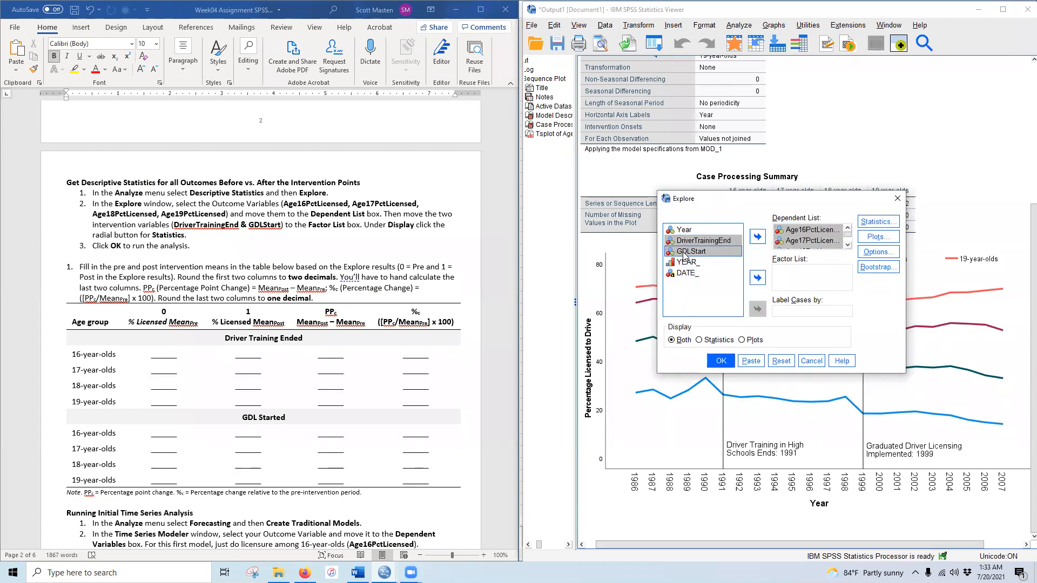
left_click(757, 278)
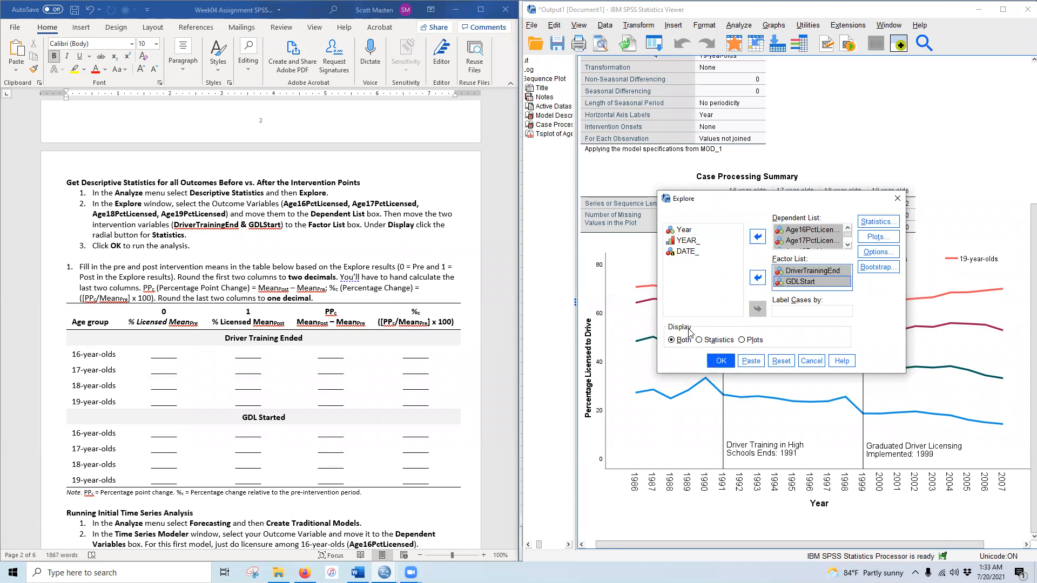
left_click(716, 340)
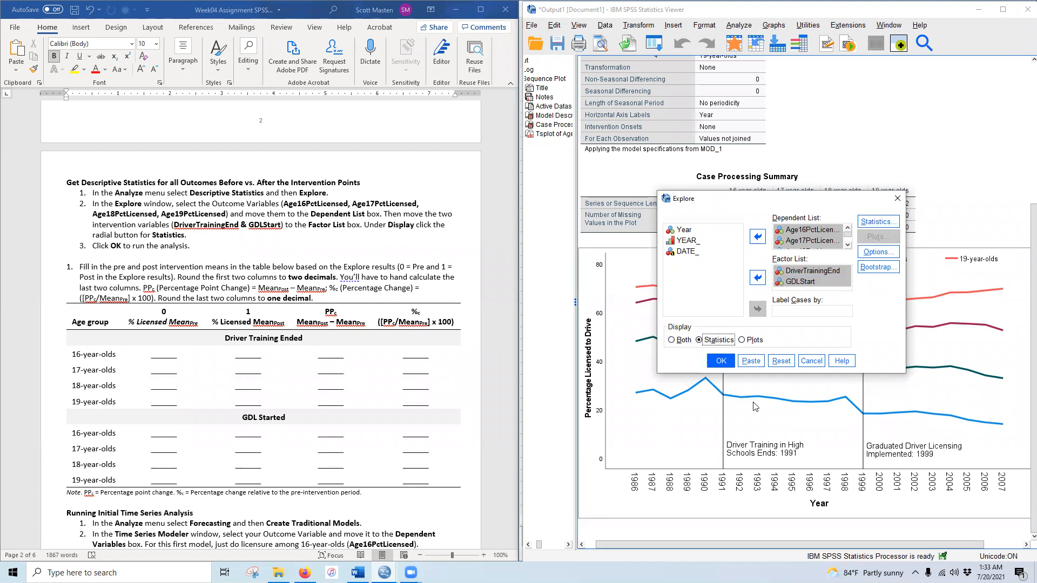
left_click(721, 361)
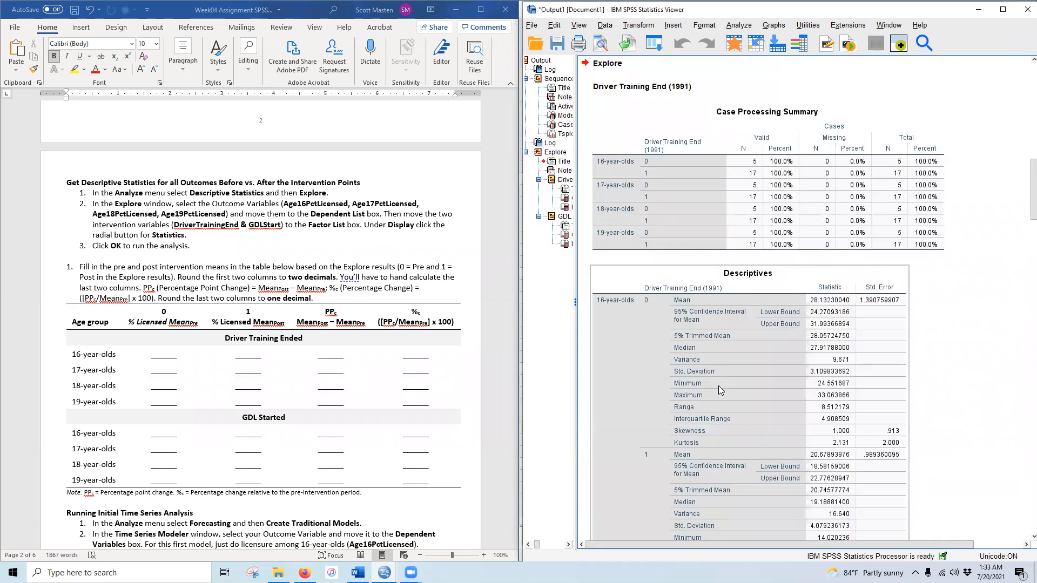
scroll(717, 384, "down", 10)
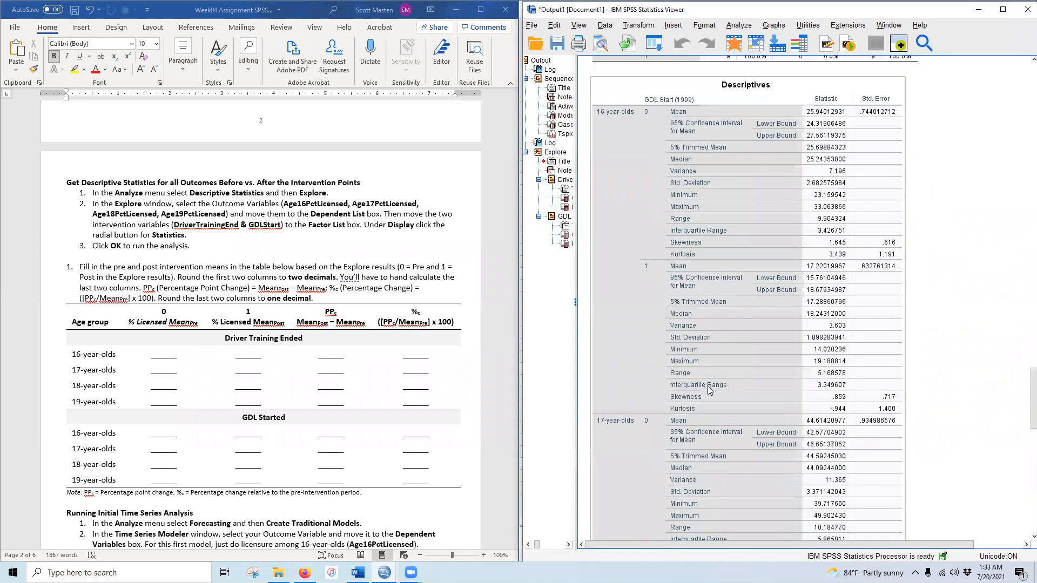
scroll(717, 399, "up", 11)
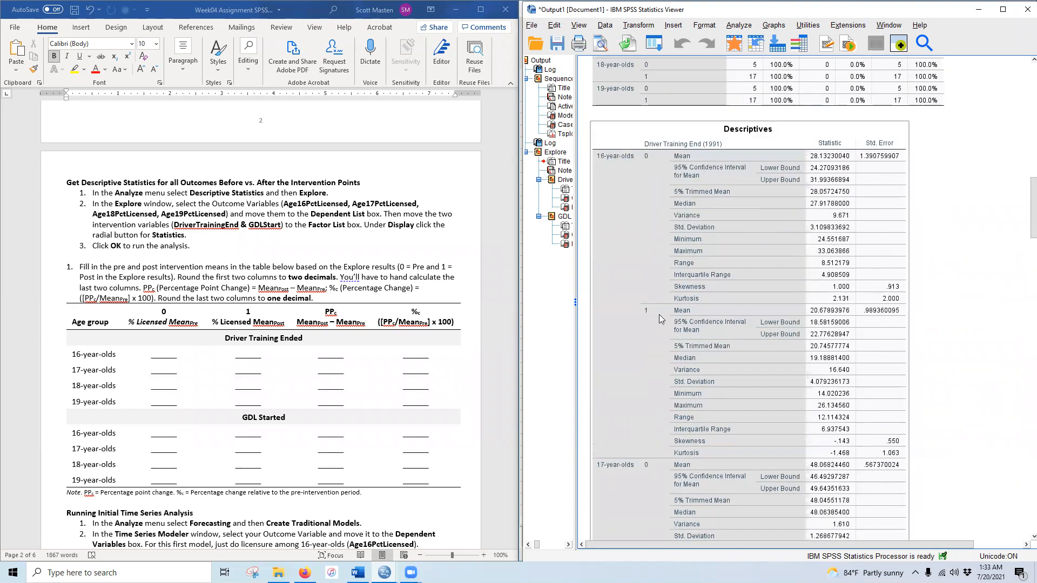
scroll(697, 424, "down", 4)
scroll(696, 417, "up", 5)
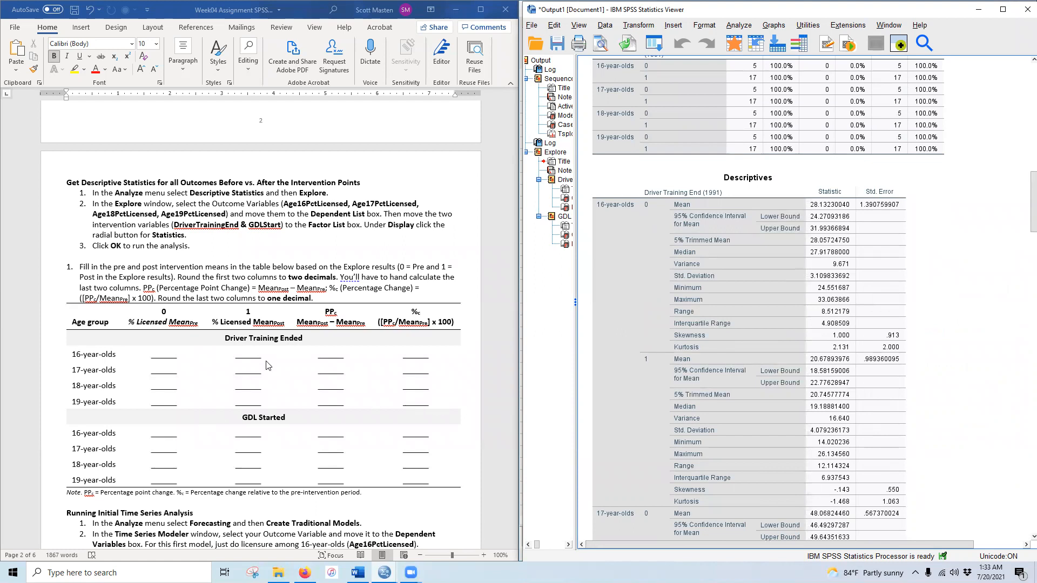
left_click(172, 316)
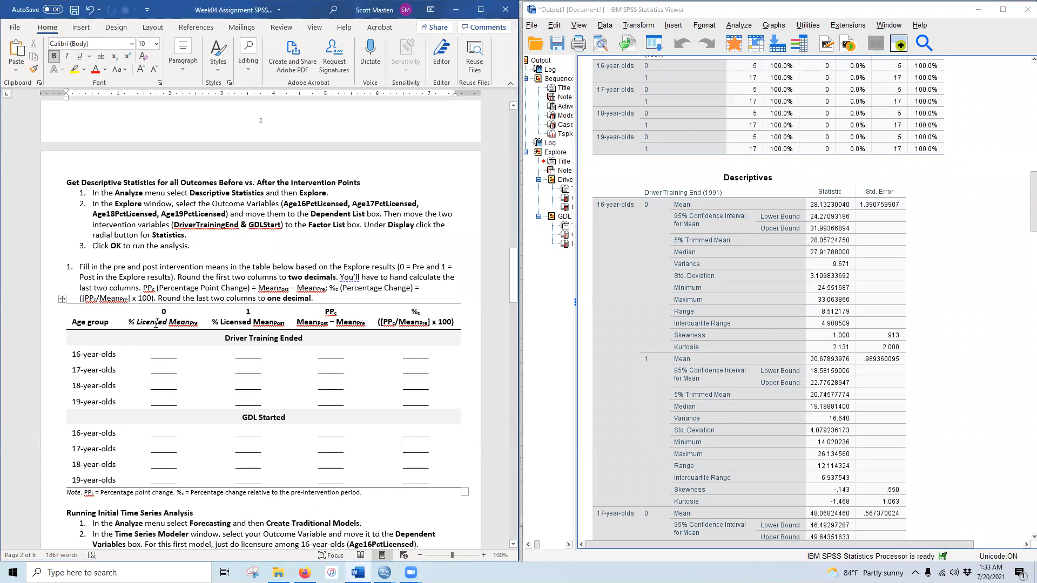
- Enter the 16-year-olds' Driver Training Ended pre and post means, 28.13 and 20.68
double_click(163, 357)
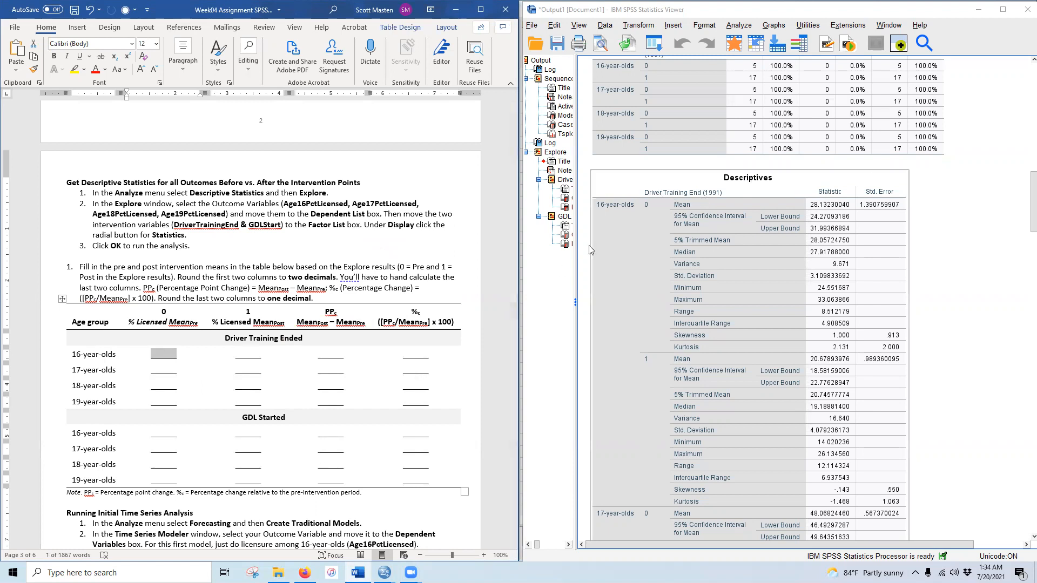
type("28.13")
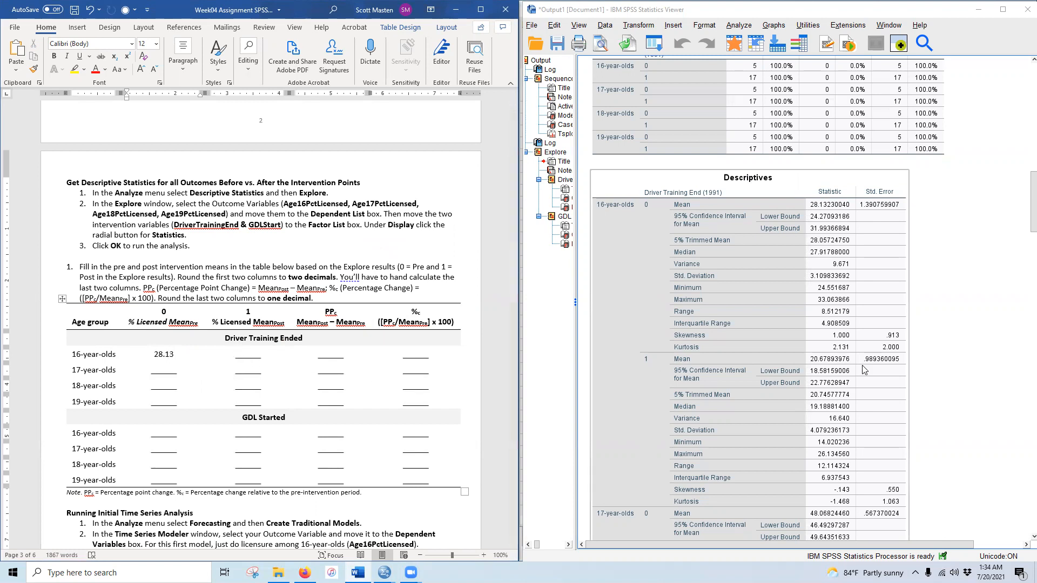
left_click(252, 355)
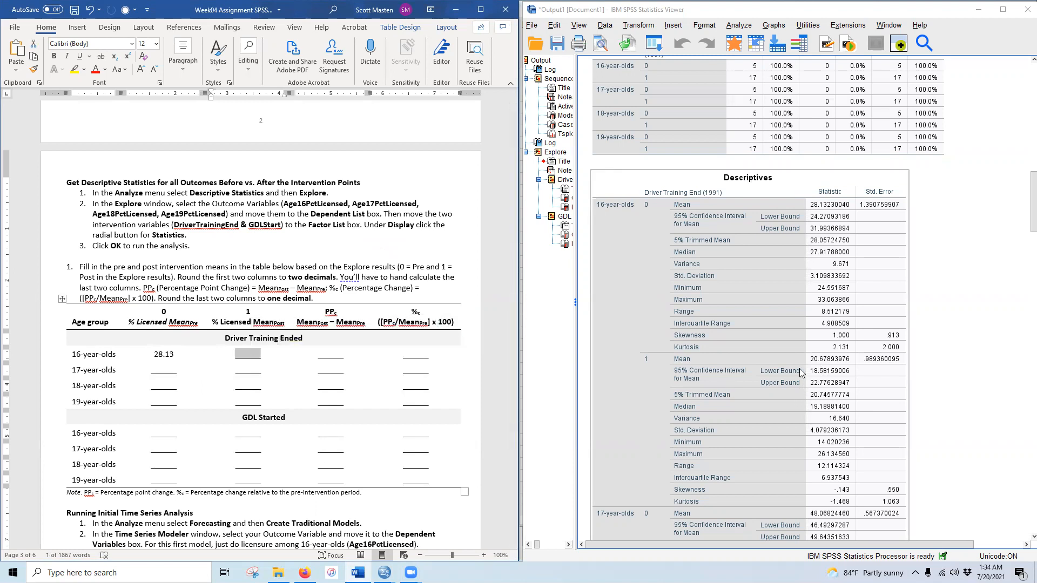
left_click(171, 354)
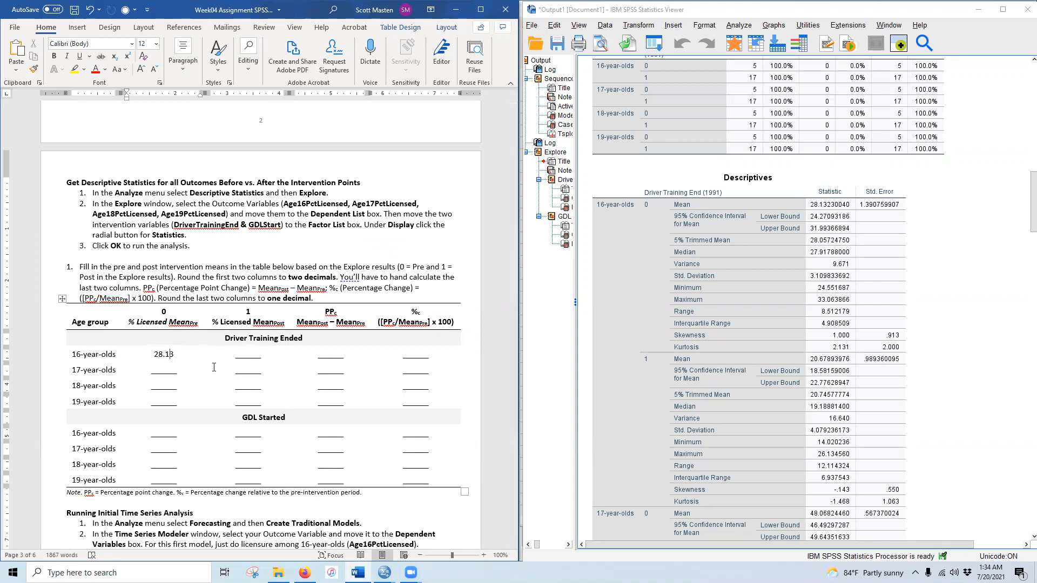
double_click(247, 355)
left_click(722, 329)
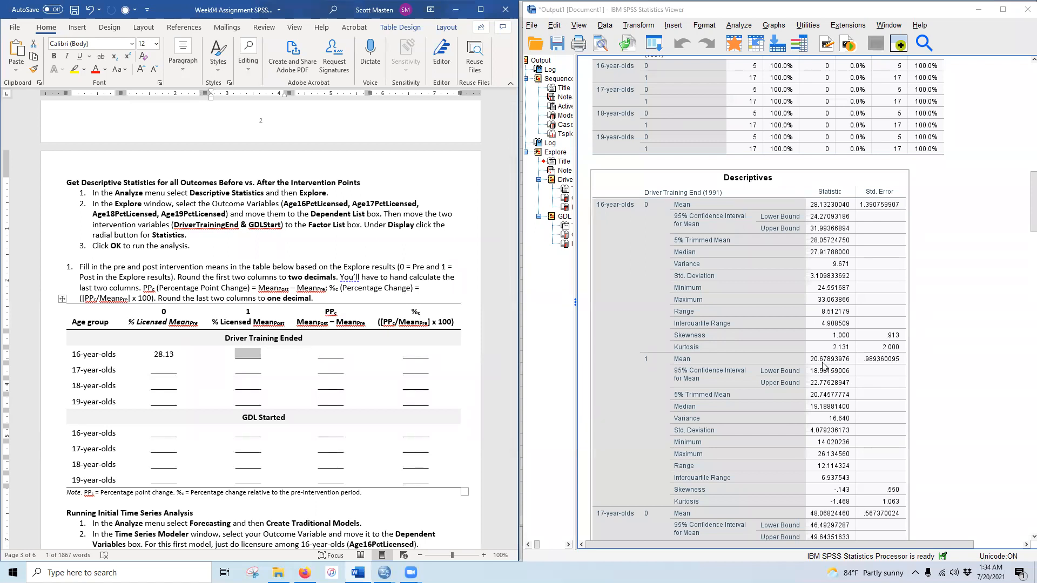
type("20.68")
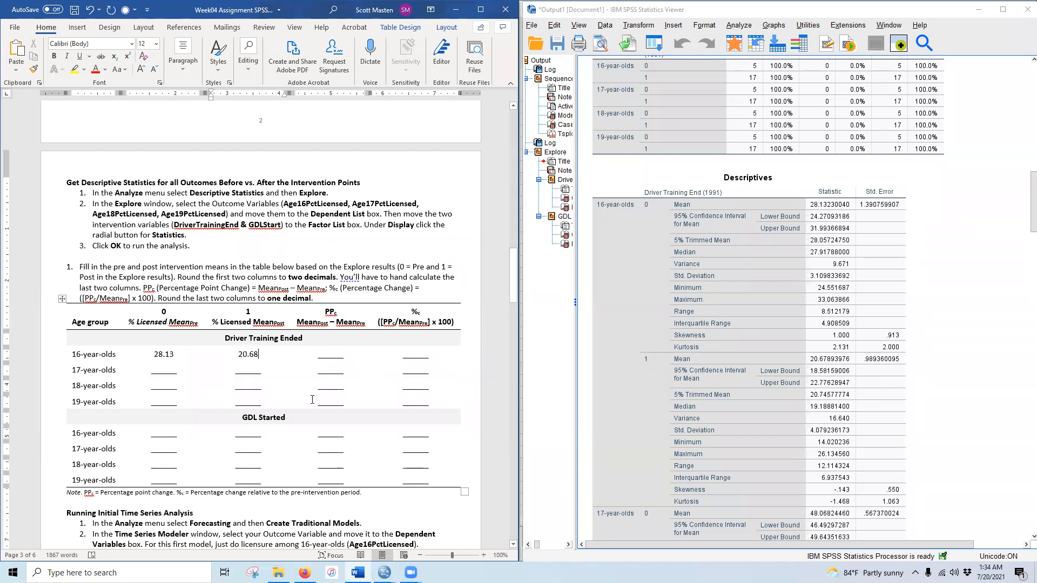
left_click(807, 389)
- Enter the 17-year-olds' pre and post means, 48.07 and 39.10
left_click(164, 371)
scroll(746, 413, "down", 5)
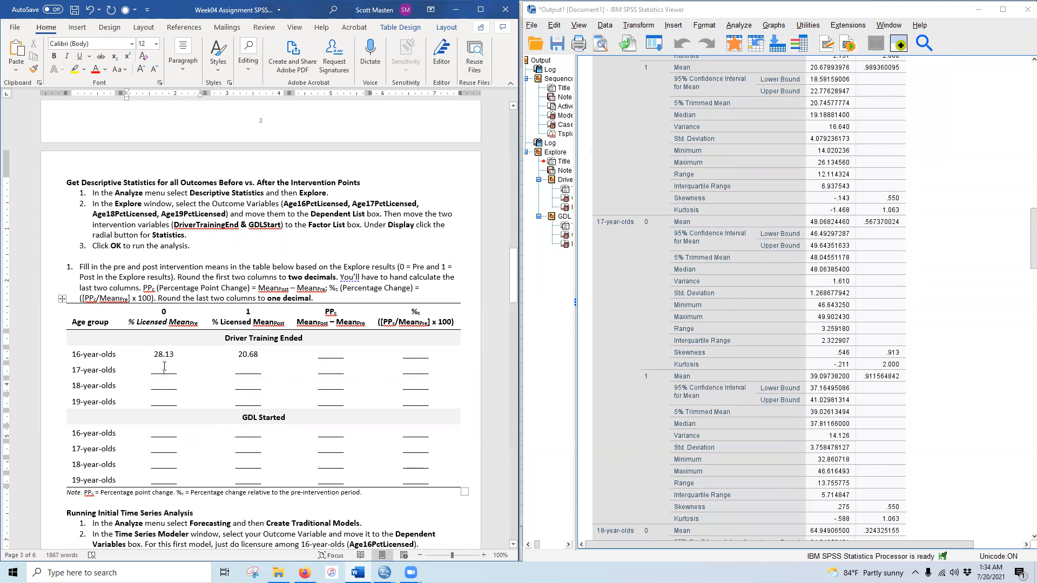
type("48")
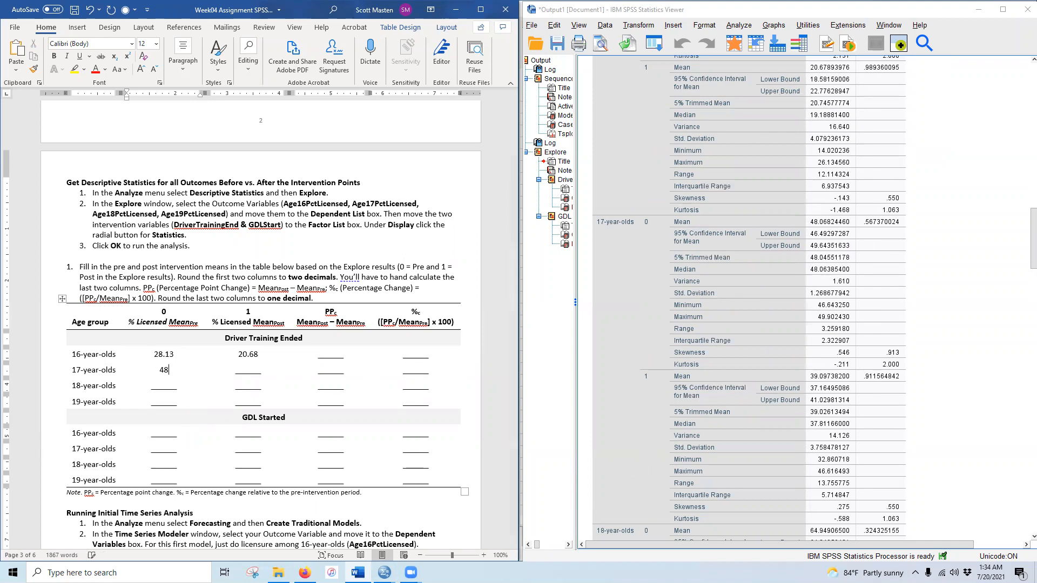
type(".07")
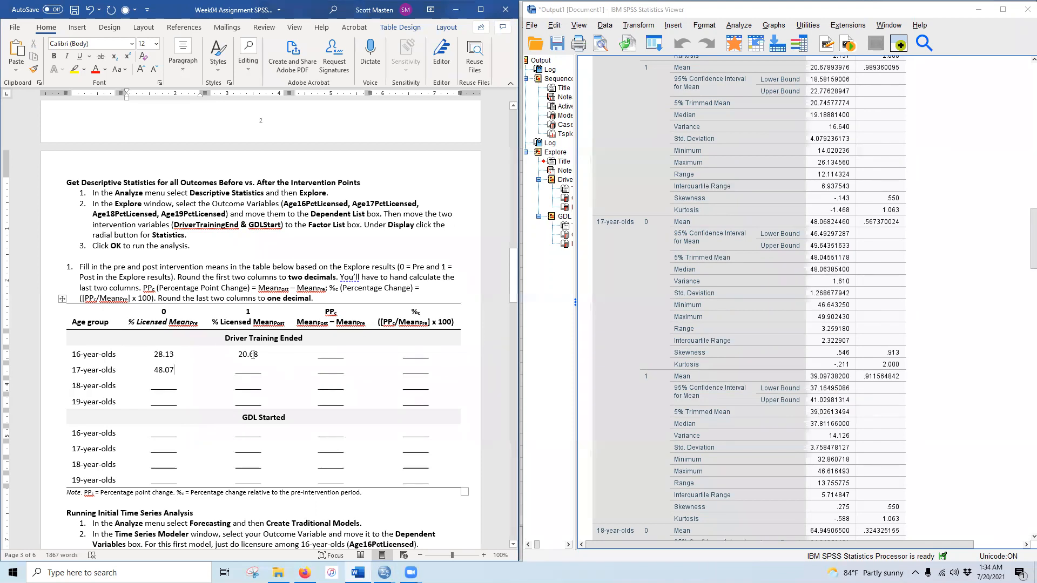
left_click(247, 370)
type("39.10")
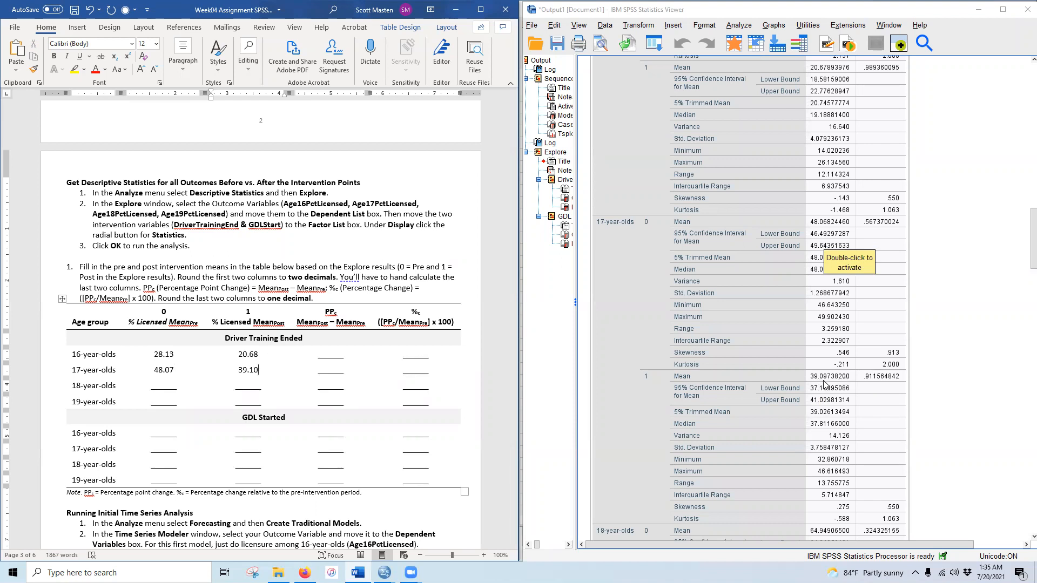
scroll(730, 424, "down", 5)
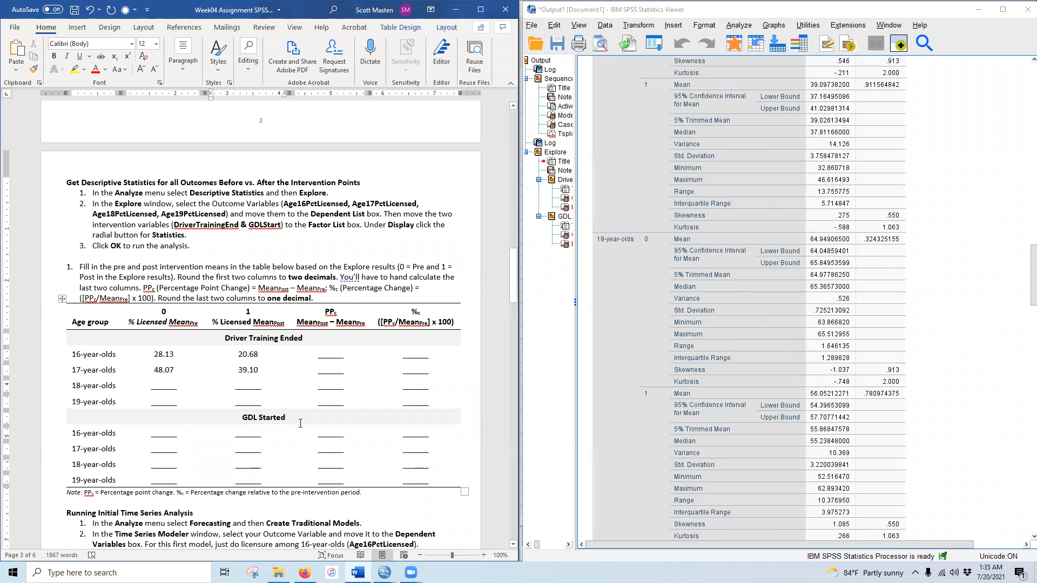
- Enter the 18-year-olds' pre and post means, 64.95 and 56.05
left_click(164, 387)
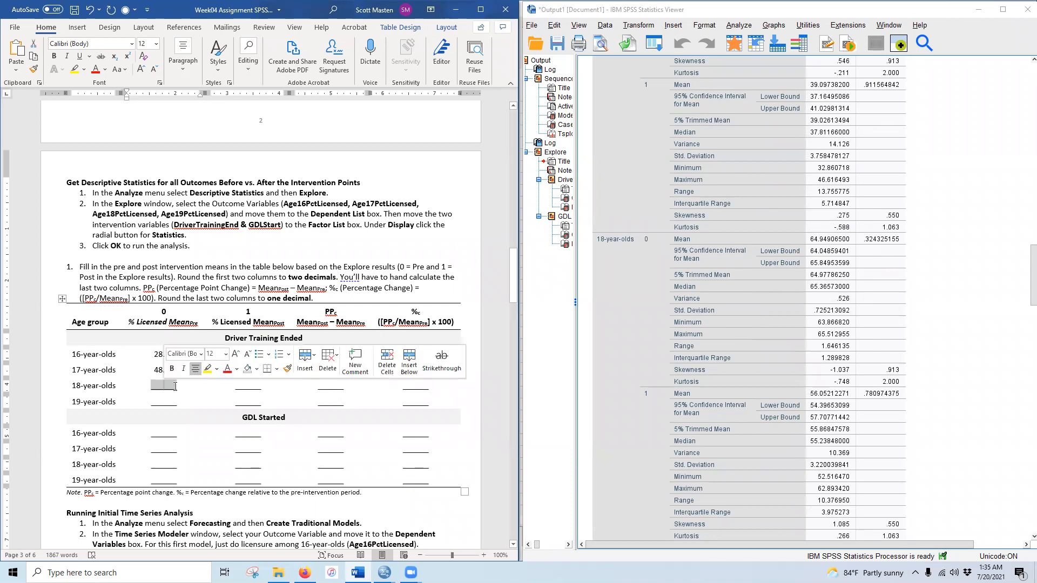
type("64.95")
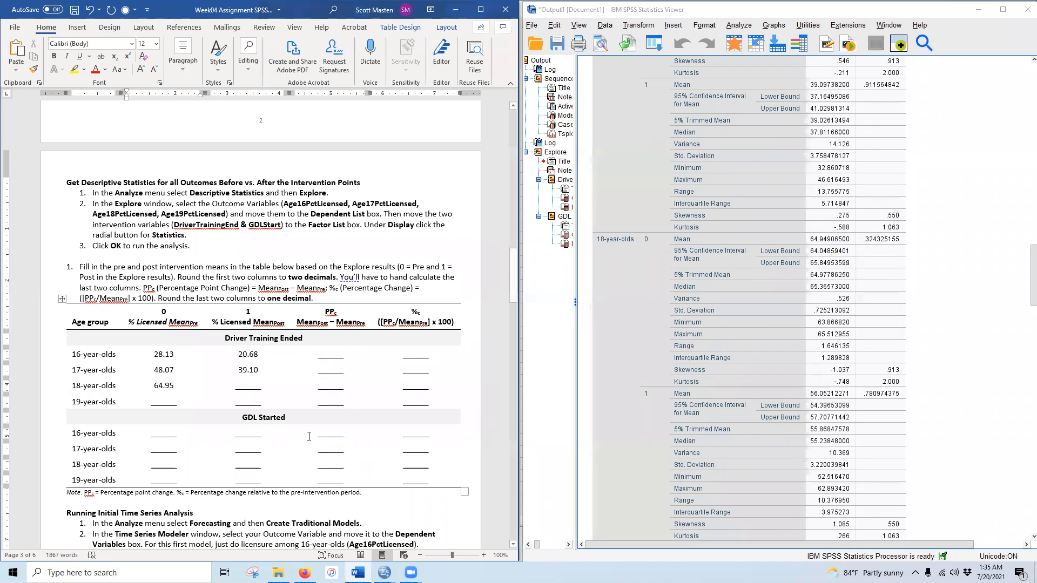
double_click(251, 385)
type("56")
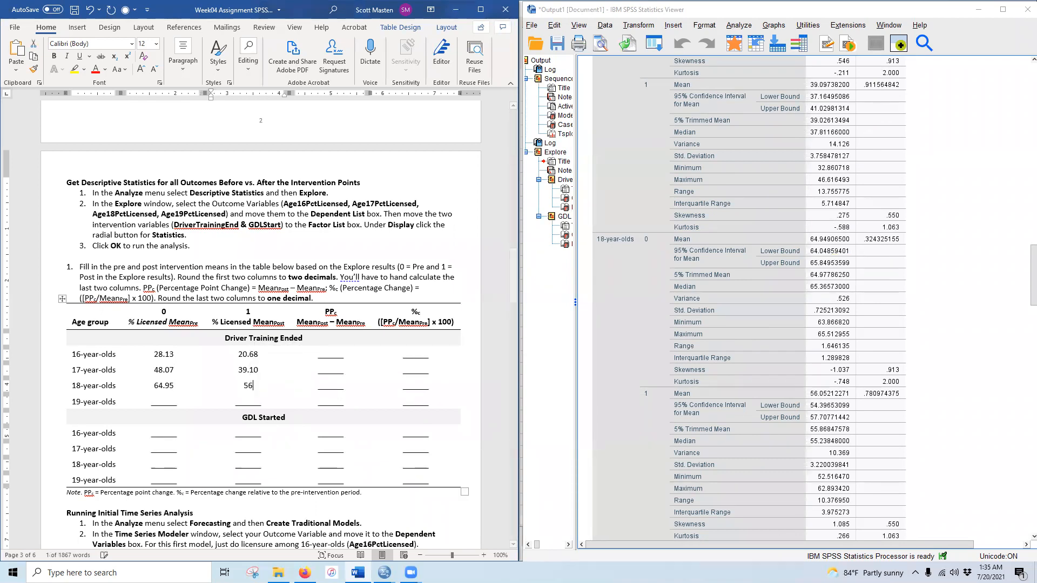
type(".05")
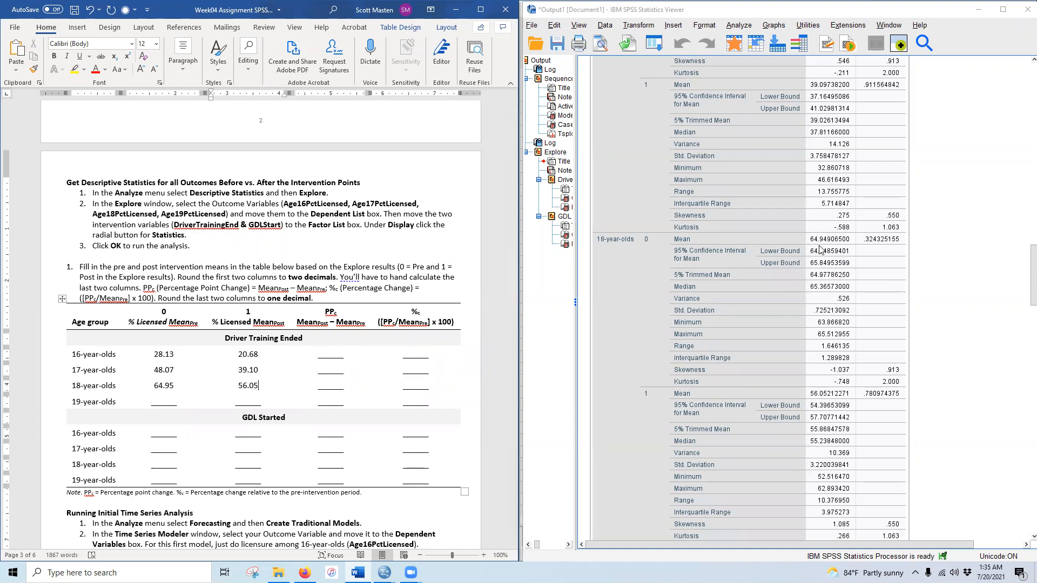
scroll(806, 432, "down", 5)
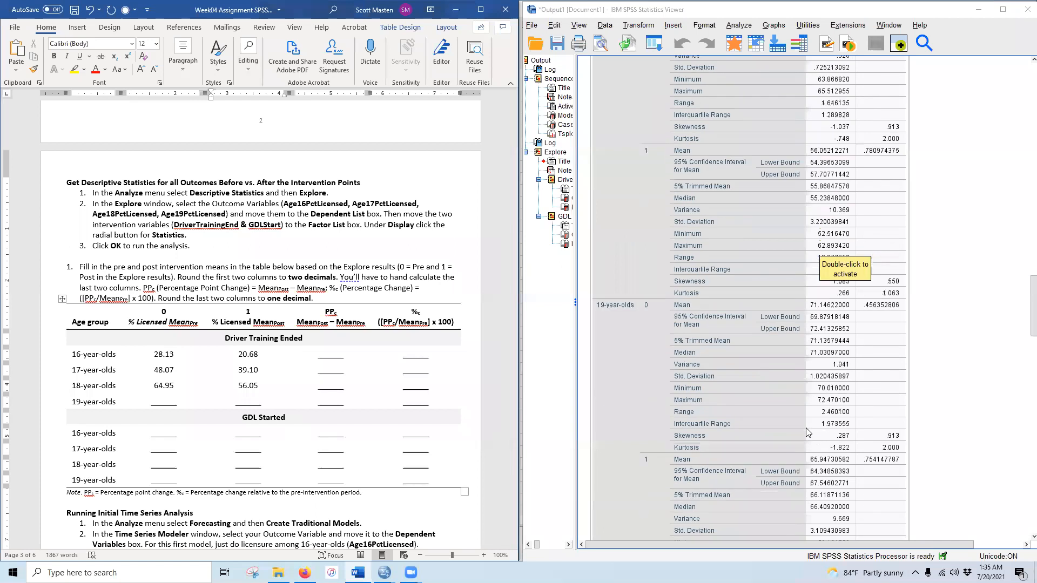
scroll(806, 432, "down", 3)
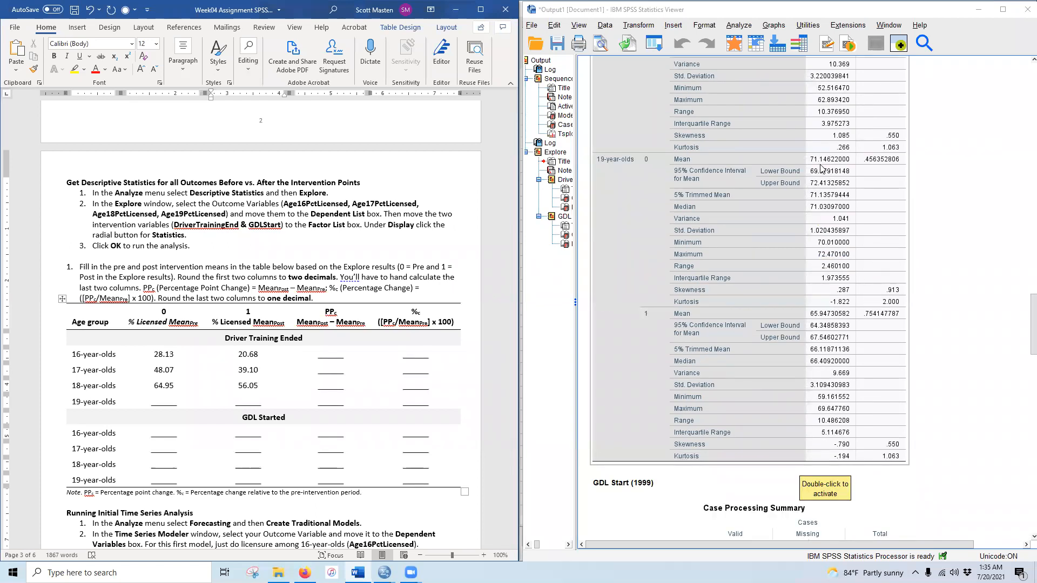
- Enter the 19-year-olds' pre and post means, 71.15 and 65.95
left_click(166, 404)
type("71.15")
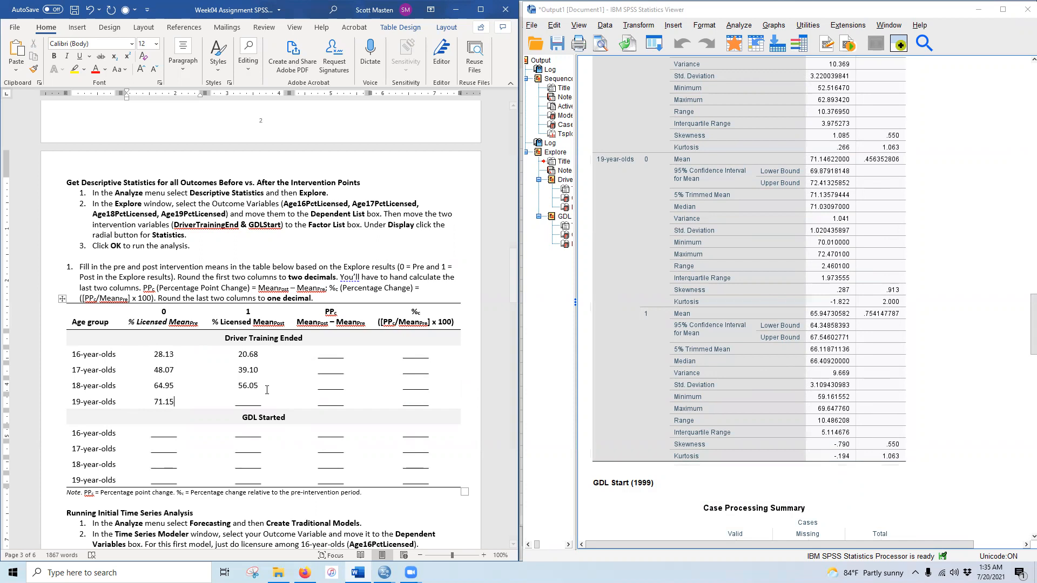
double_click(248, 404)
type("65.95")
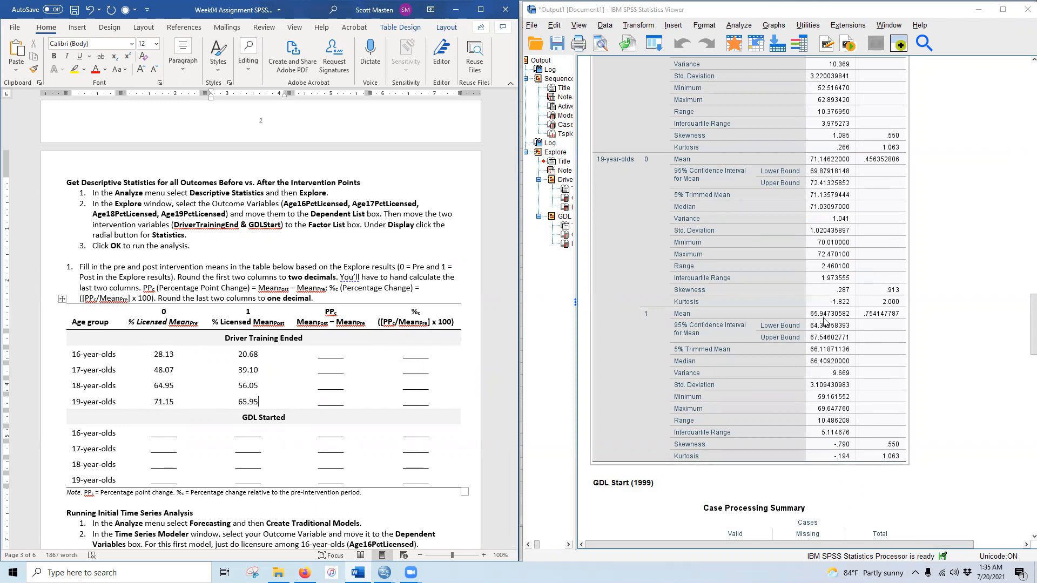
scroll(719, 381, "down", 3)
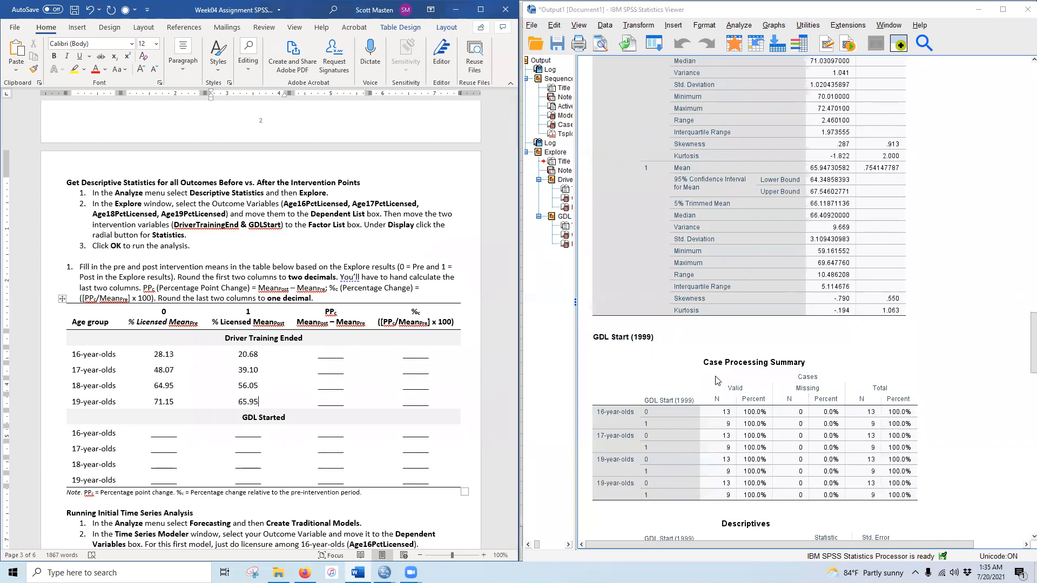
scroll(717, 381, "down", 1)
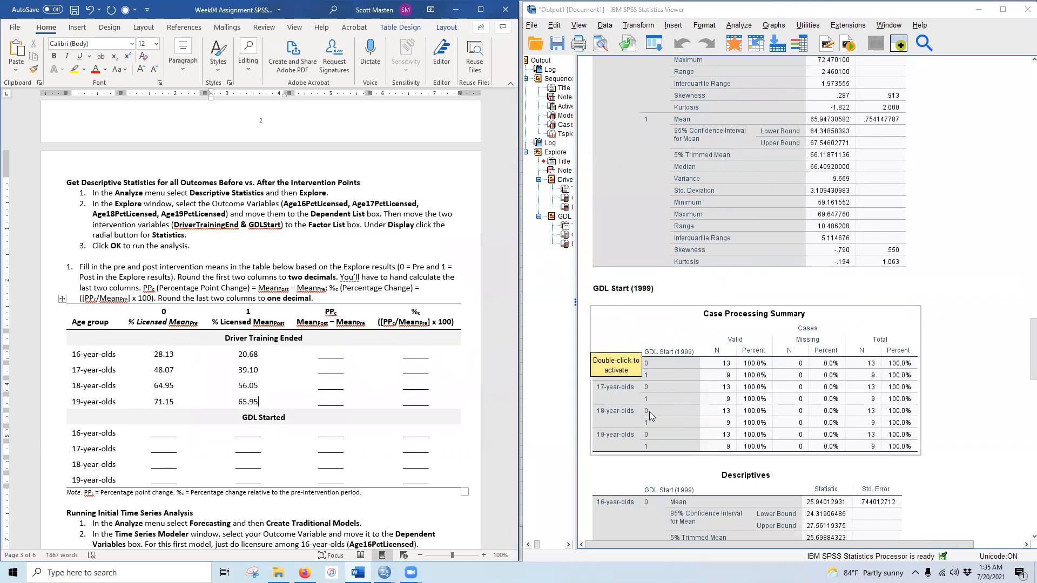
scroll(691, 406, "down", 6)
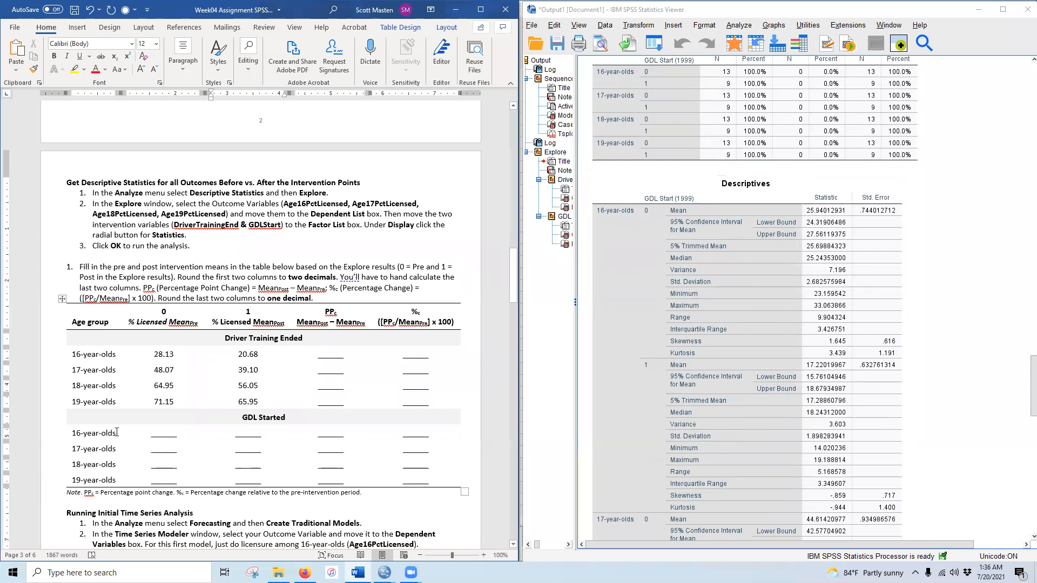
- Enter the GDL Started 16-year-olds' pre and post means, 25.94 and 17.22
double_click(163, 437)
type("25.94")
double_click(250, 437)
type("17.22")
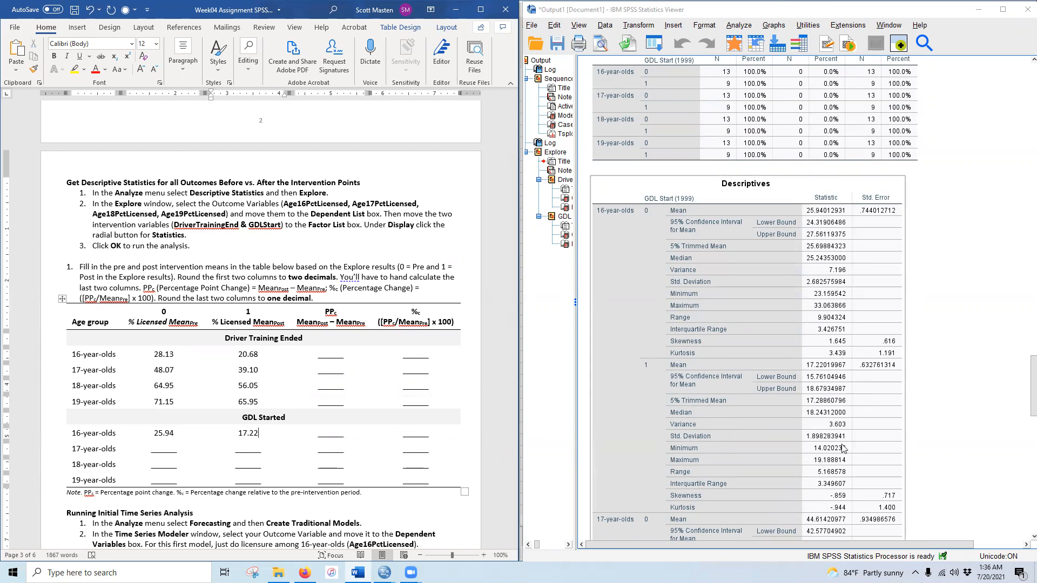
scroll(842, 446, "down", 5)
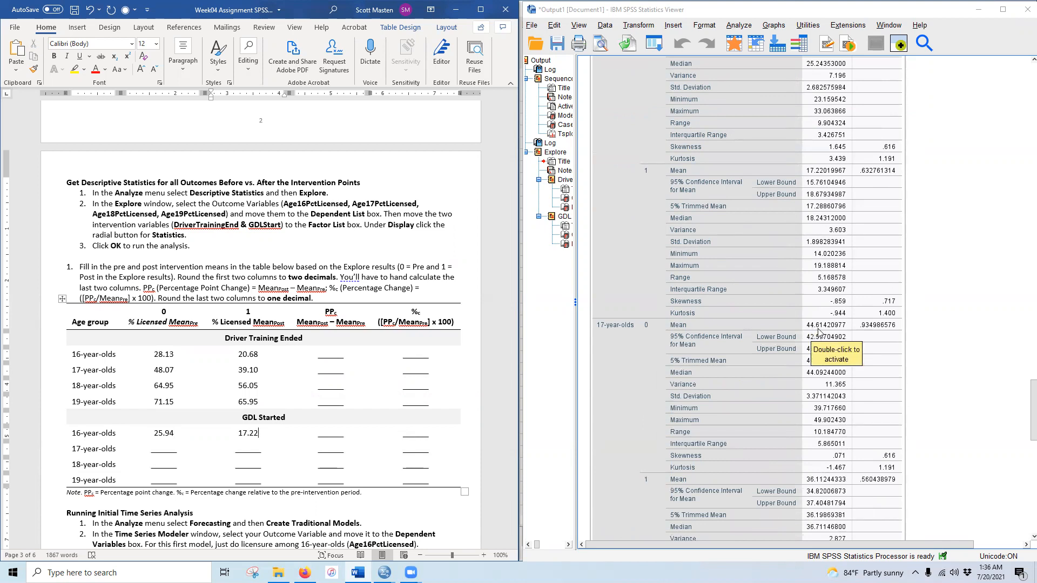
- Enter the GDL Started 17-year-olds' pre and post means, 44.61 and 36.11
double_click(164, 452)
type("44.61")
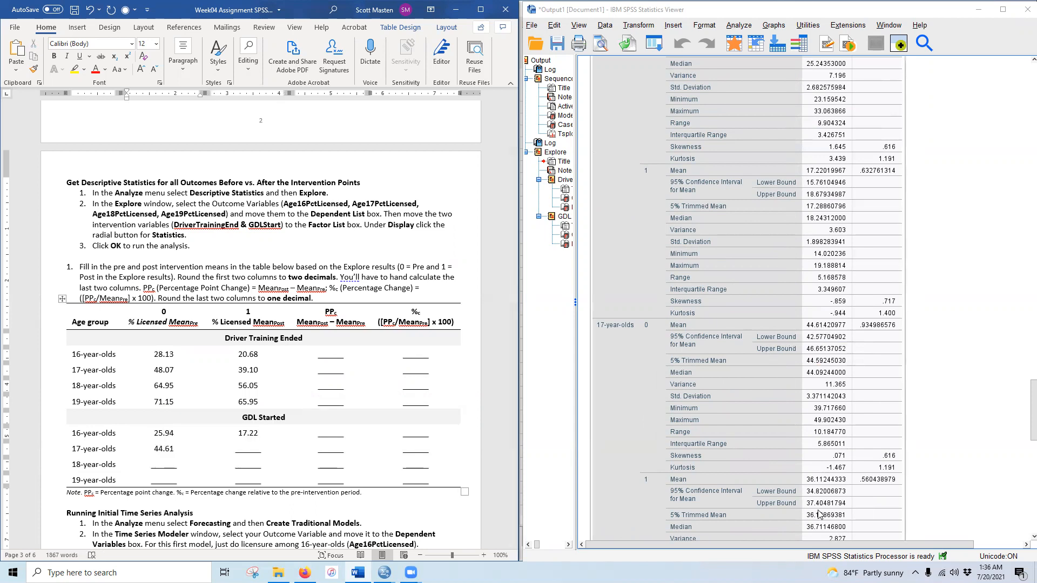
double_click(245, 450)
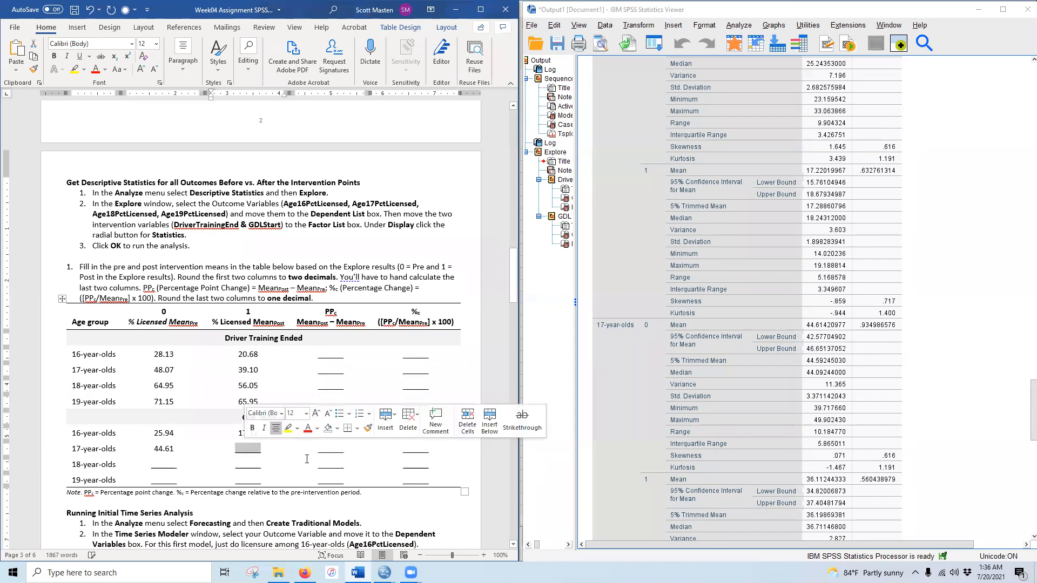
type("36.11")
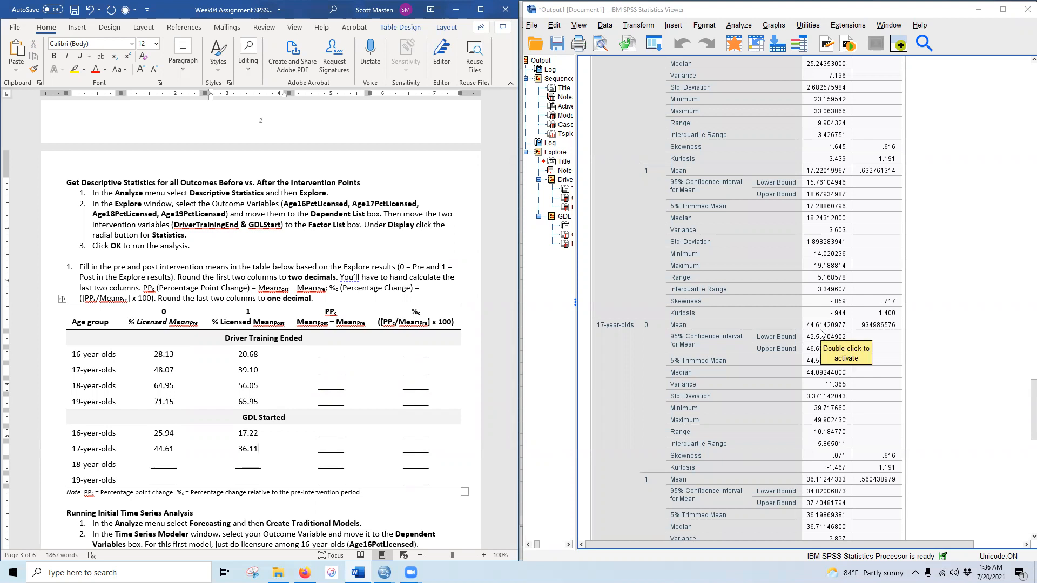
scroll(803, 481, "down", 8)
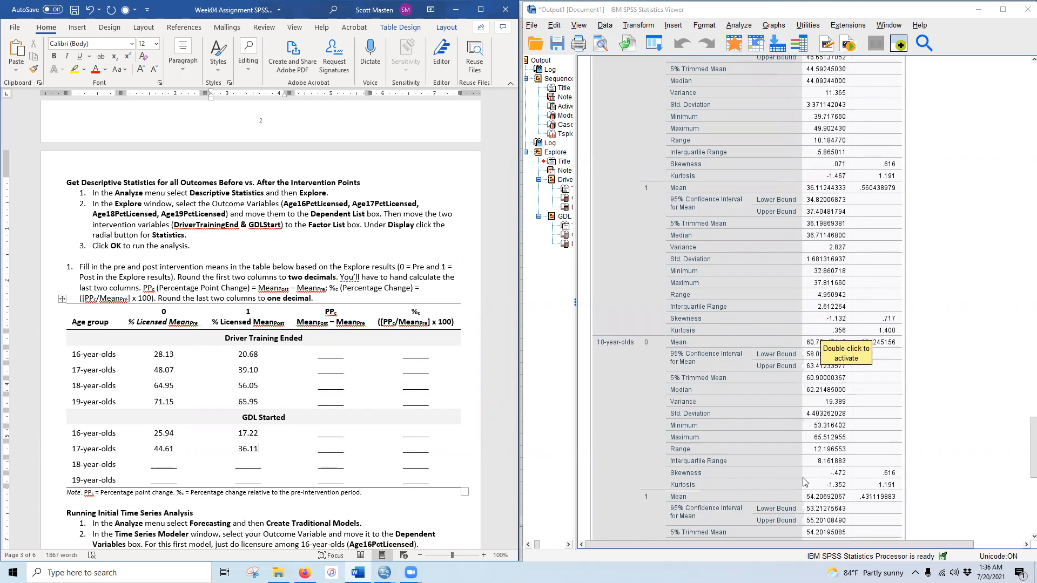
scroll(804, 480, "down", 4)
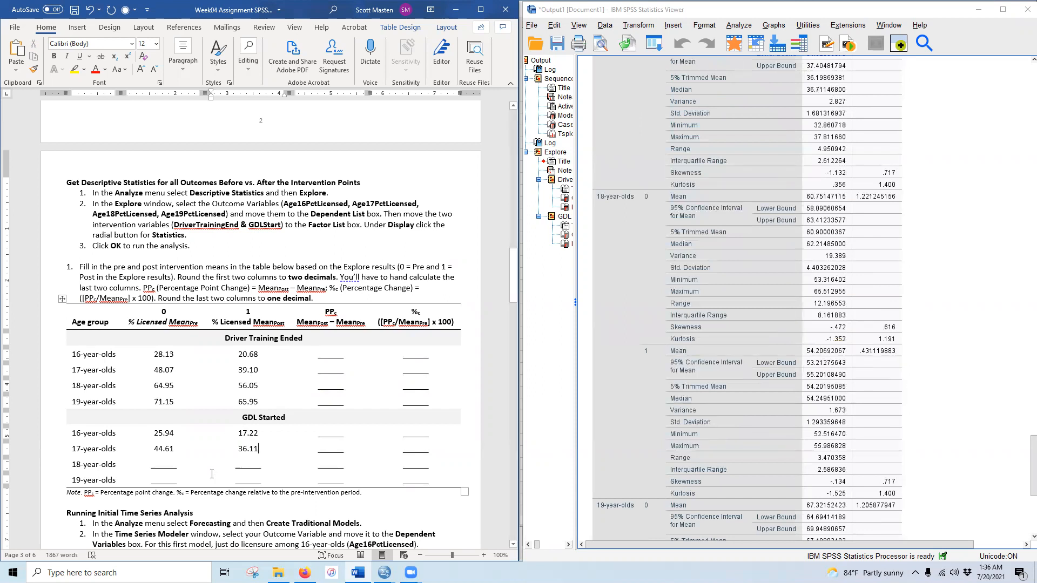
- Enter the GDL Started 18-year-olds' pre and post means, 60.75 and 54.21
double_click(169, 466)
type("60.75")
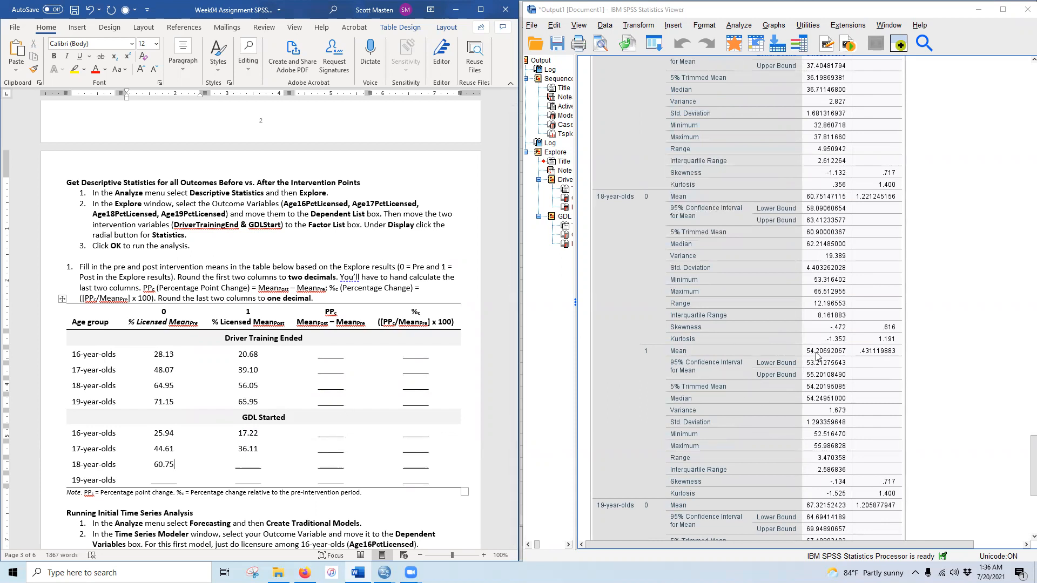
left_click(253, 462)
type("54.21")
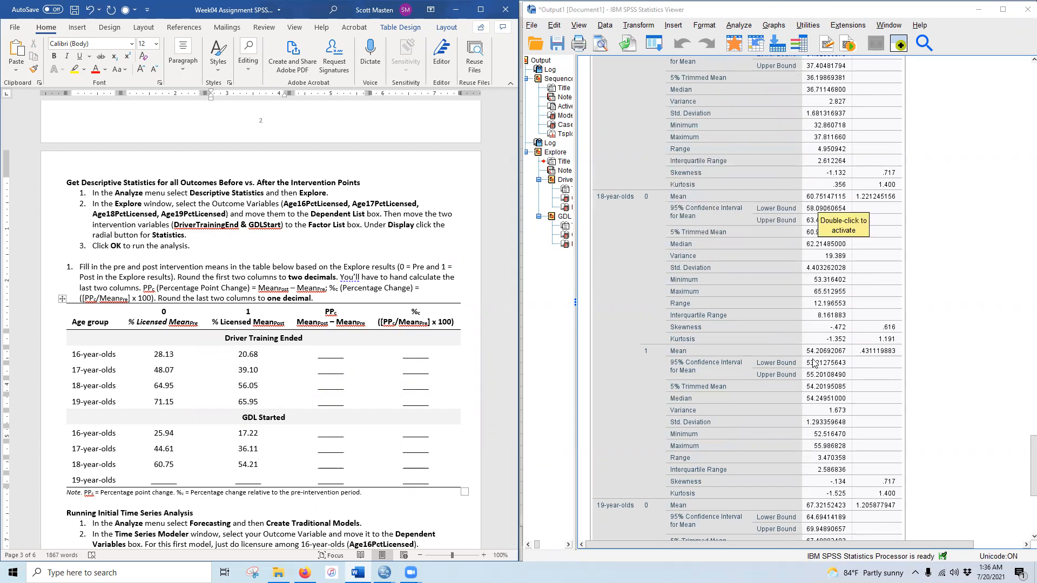
scroll(820, 388, "down", 5)
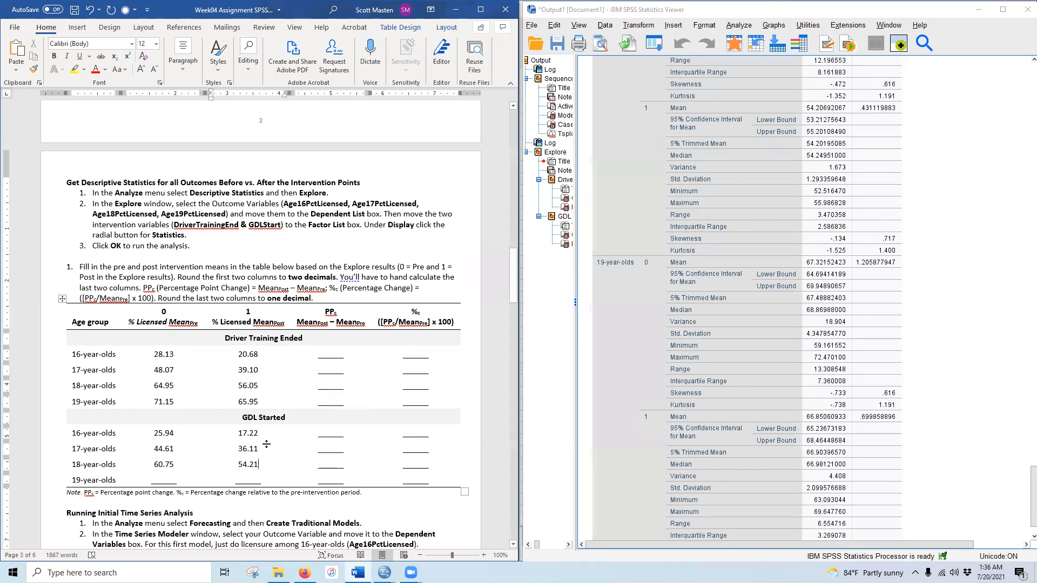
- Enter the GDL Started 19-year-olds' pre and post means, 67.32 and 66.85
double_click(164, 480)
type("6")
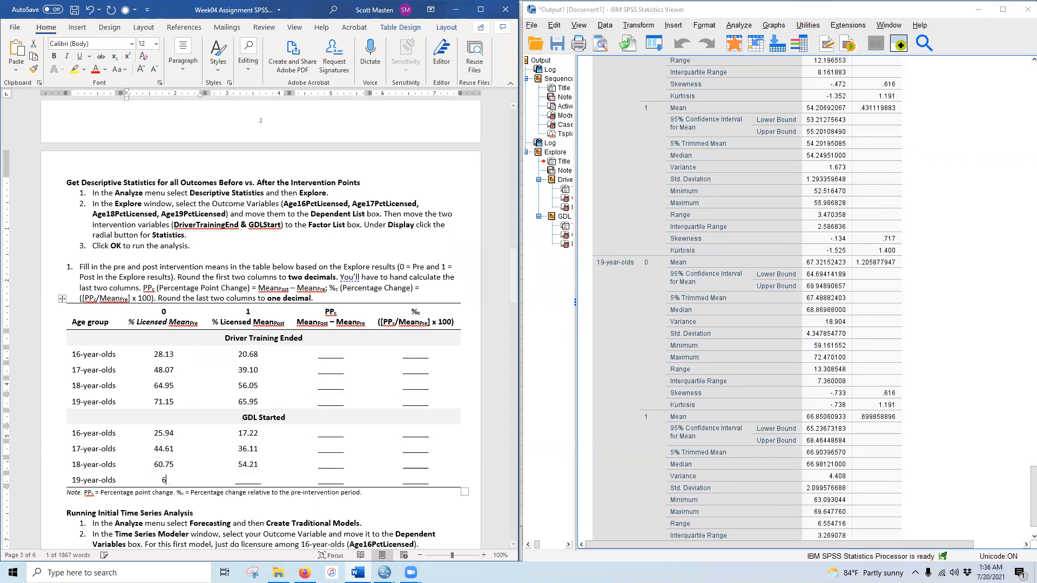
type("7.32")
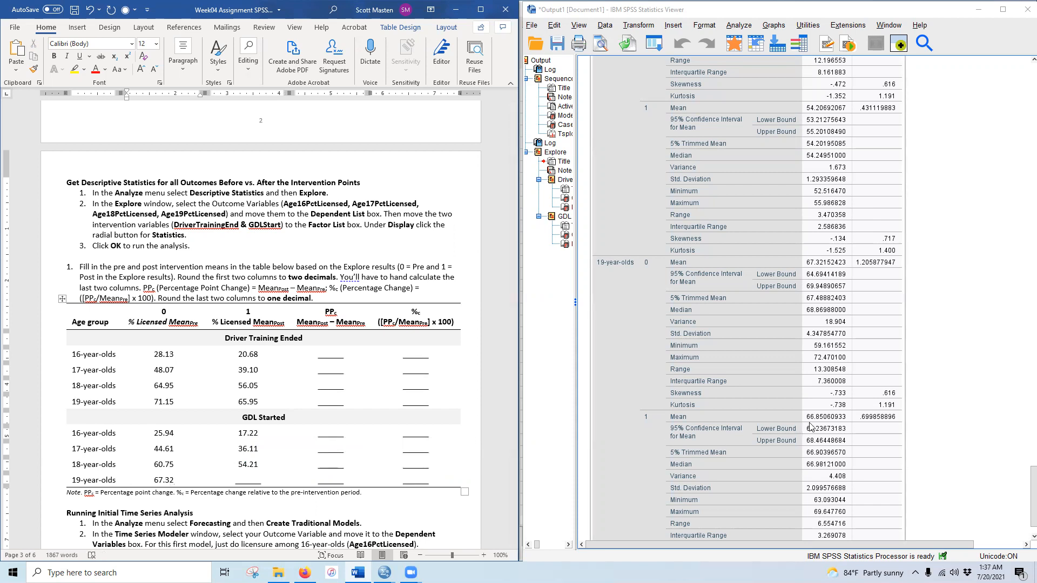
double_click(251, 482)
type("66.85")
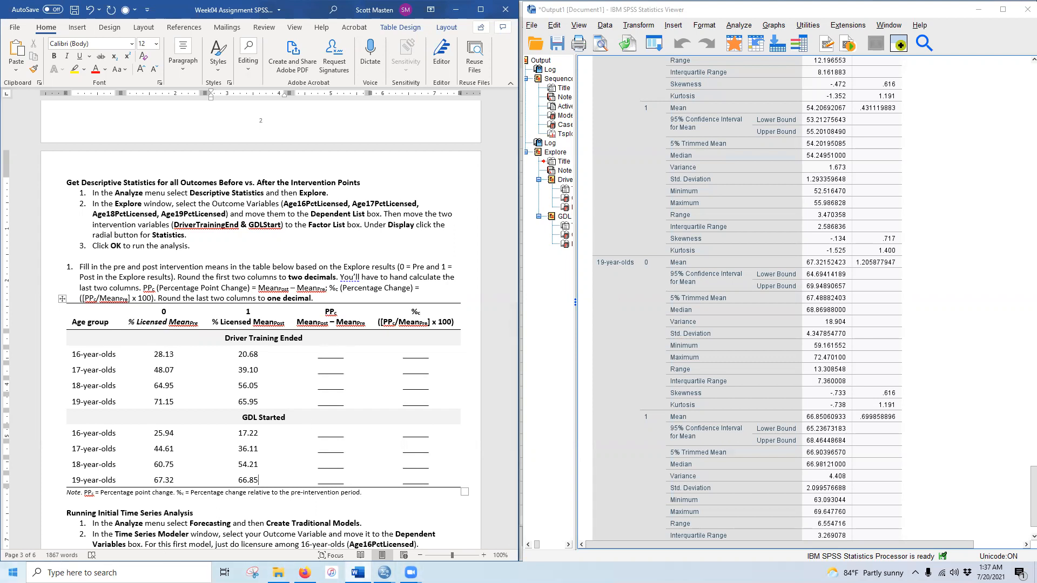
key("super")
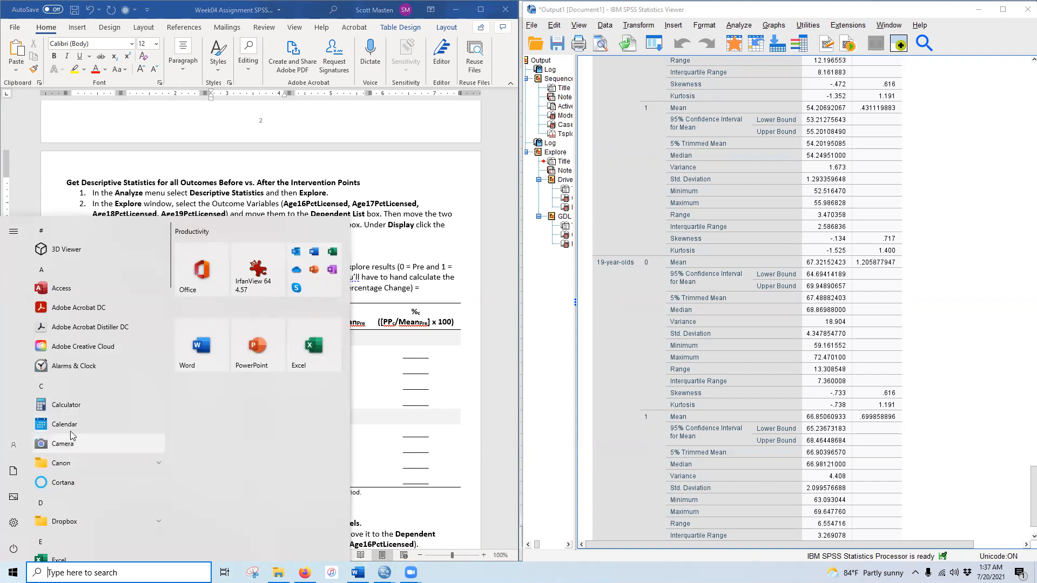
- Compute the 16-year-olds' point change in Calculator: 20.68 minus 28.13
left_click(67, 405)
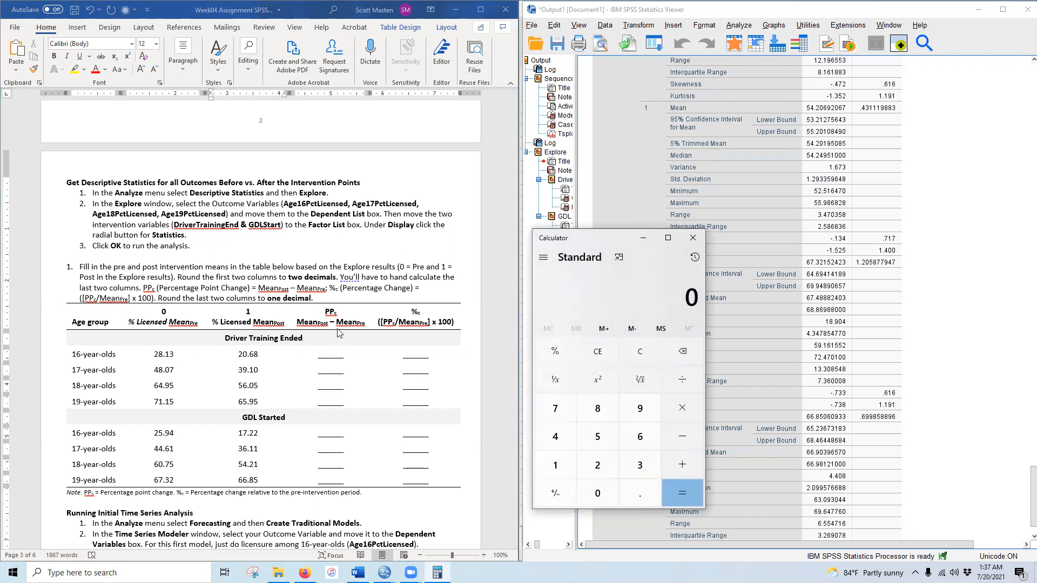
type("20.68")
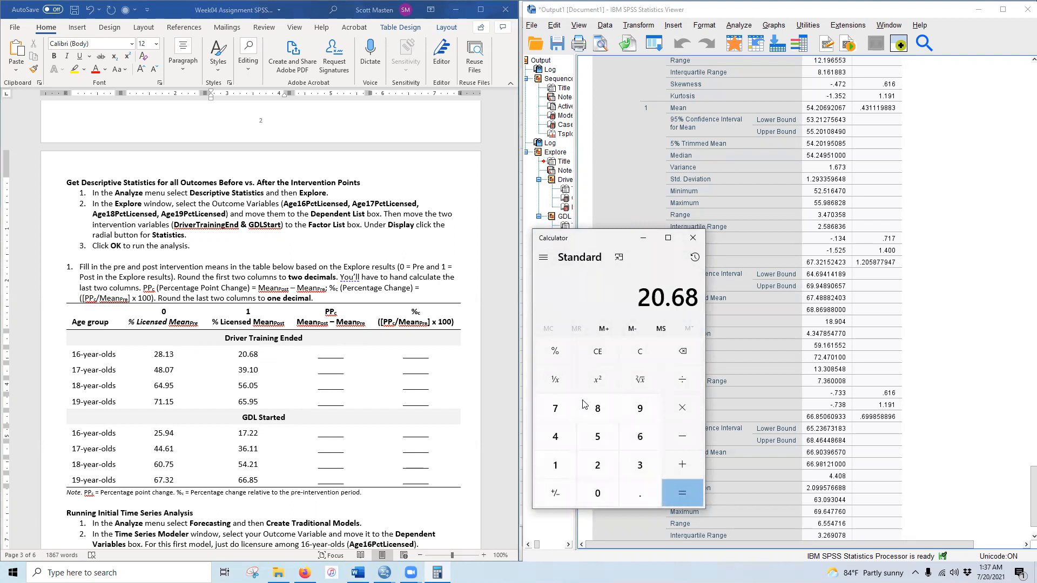
key("minus")
type("28.13")
key("Return")
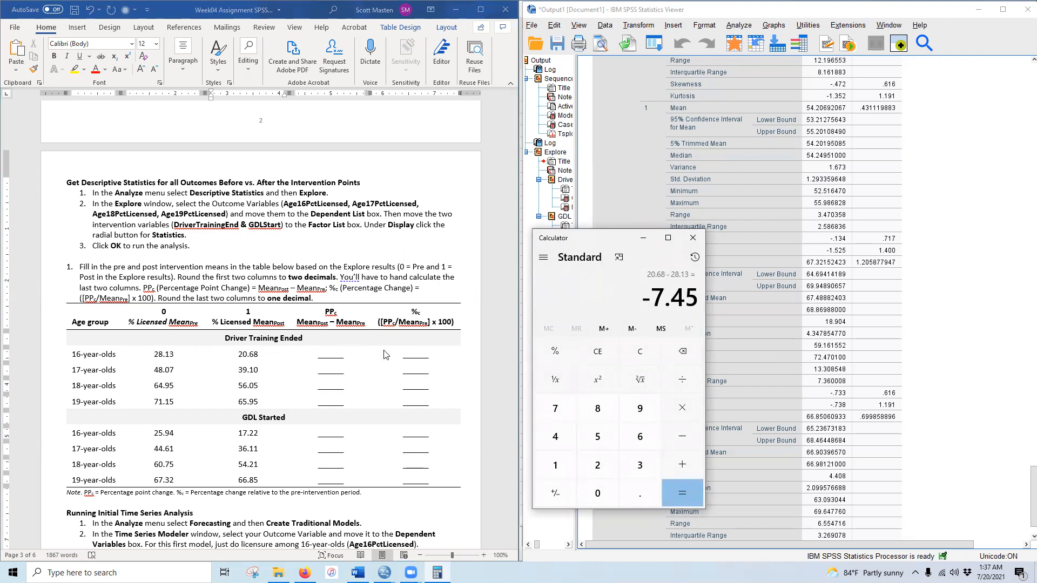
- Enter -7.45 in the 16-year-olds' PPc cell in Word
right_click(341, 362)
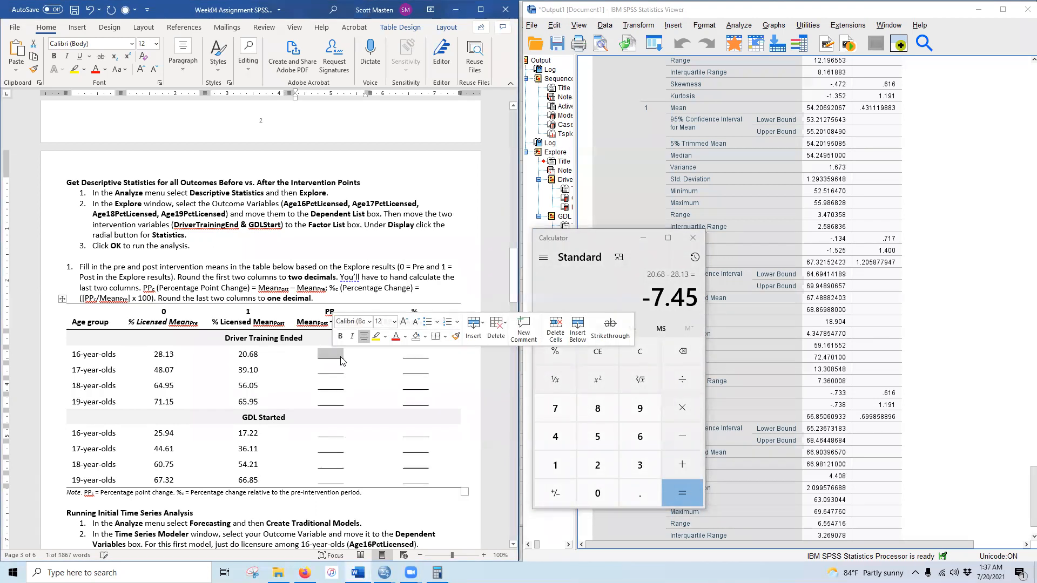
type("-7.45")
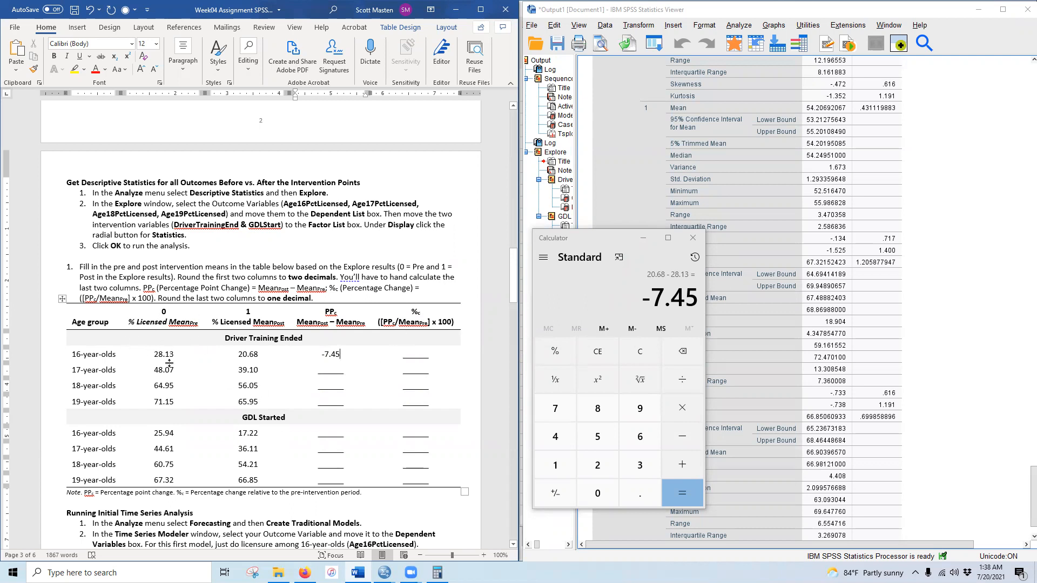
type("/2")
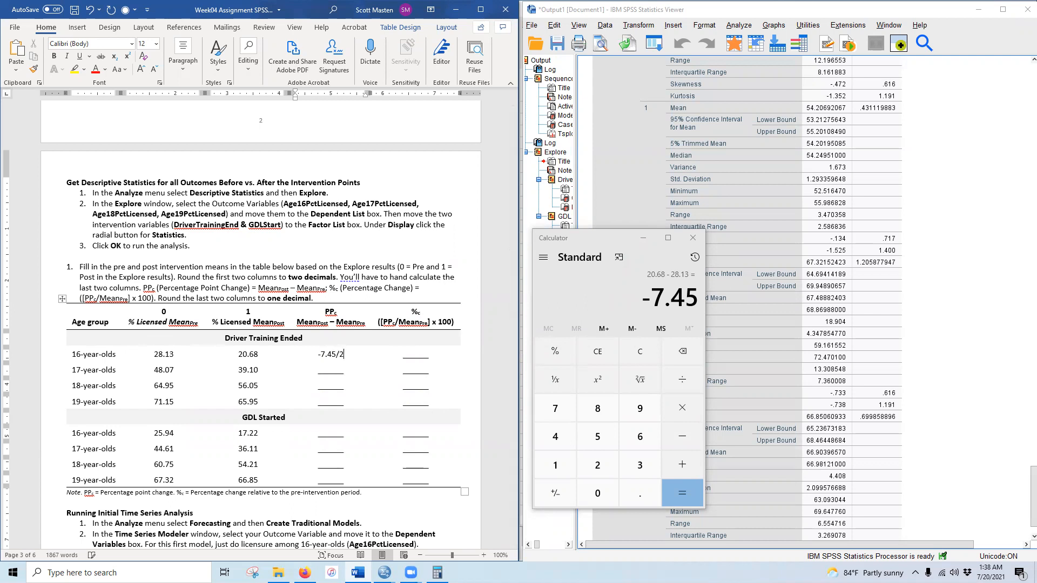
key("BackSpace")
key("BackSpace")
- Compute the percentage change: -7.45 divided by 28.13, times 100, giving -26.48
left_click(596, 302)
key("slash")
type("28.13")
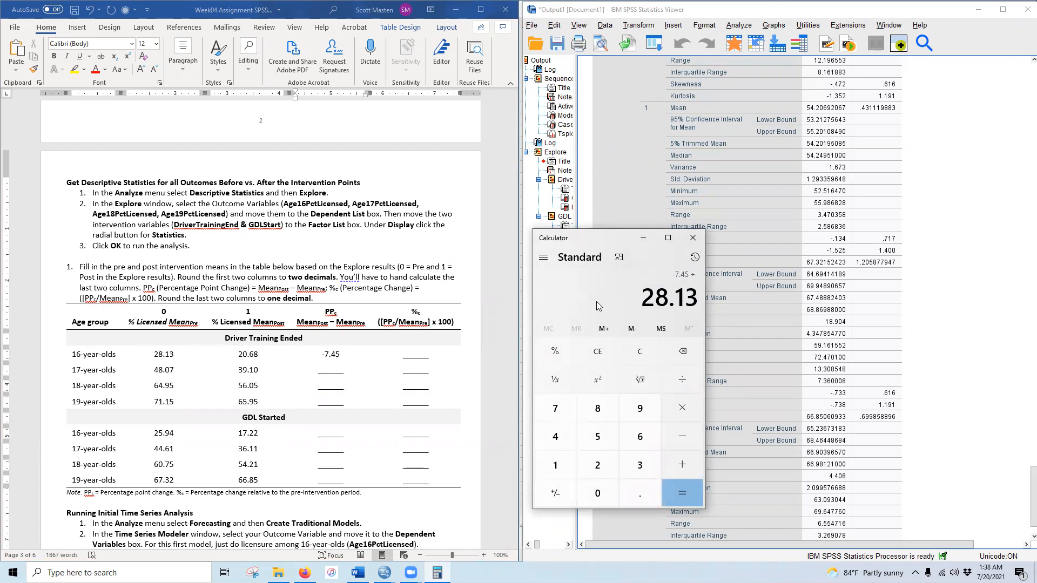
key("Return")
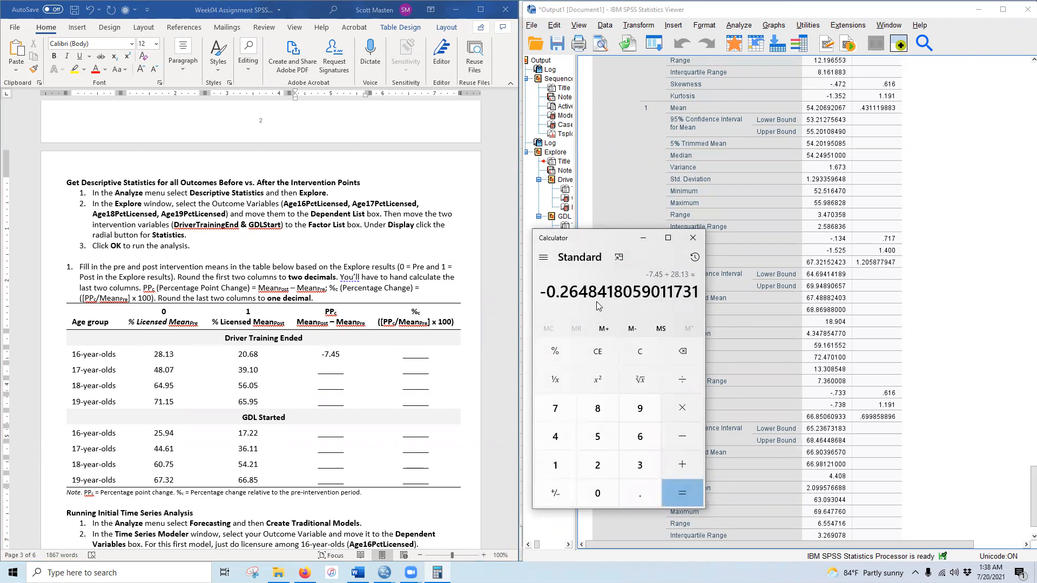
key("asterisk")
type("100")
key("Return")
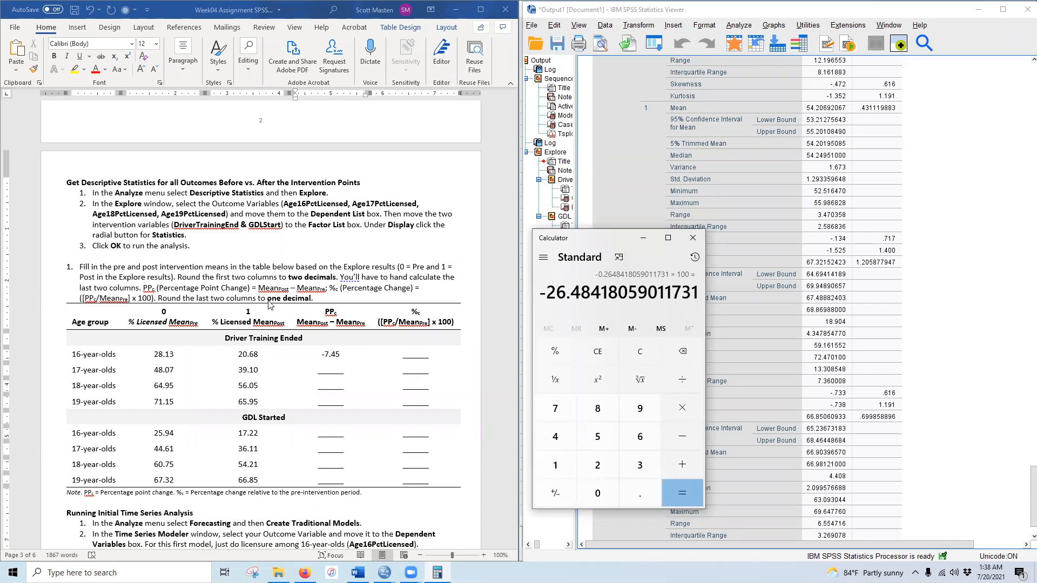
- Round the PPc entry to -7.5 and enter -26.5 in the 16-year-olds' %c cell
left_click(332, 354)
left_click_drag(337, 354, 340, 355)
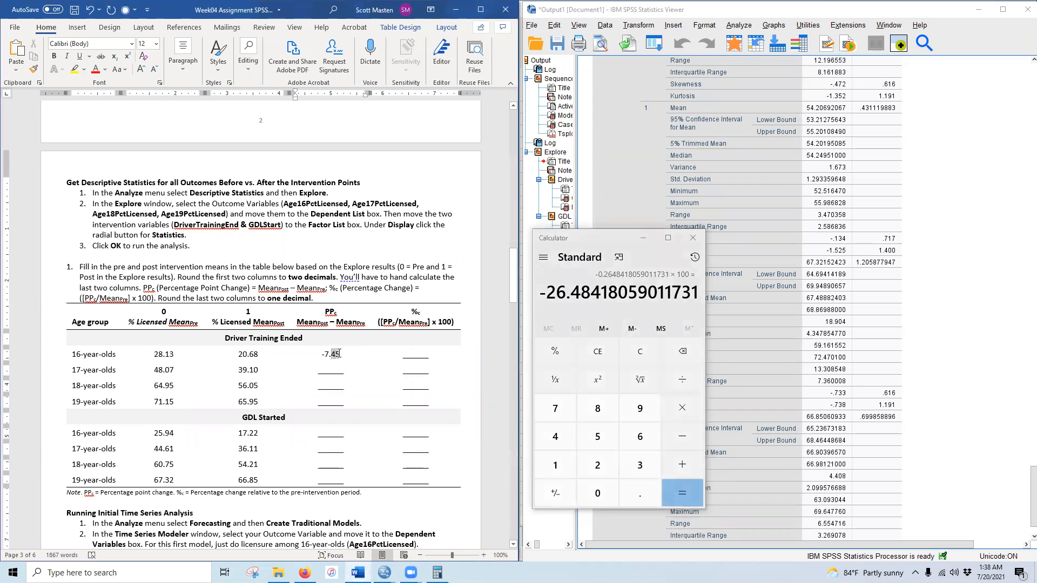
type("5")
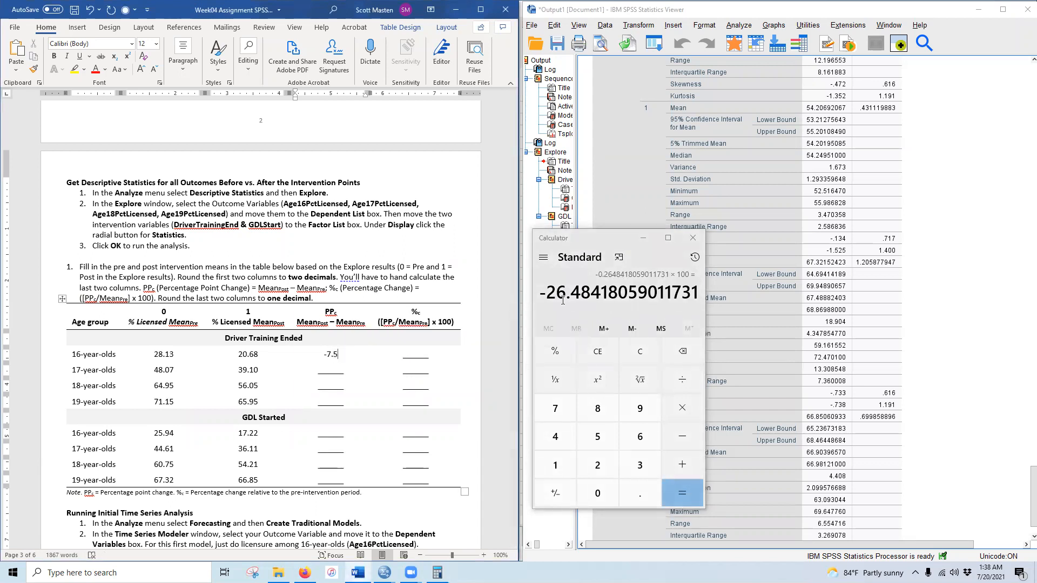
left_click(414, 356)
type("-26.5")
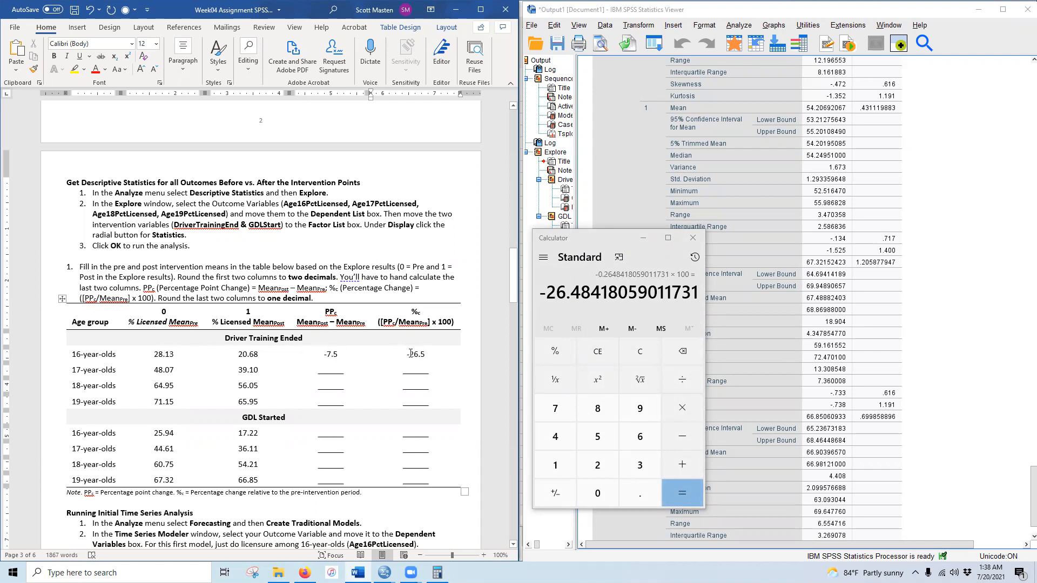
- Select the whole means table in Word and launch Excel
left_click_drag(410, 353, 426, 353)
left_click_drag(244, 350, 440, 475)
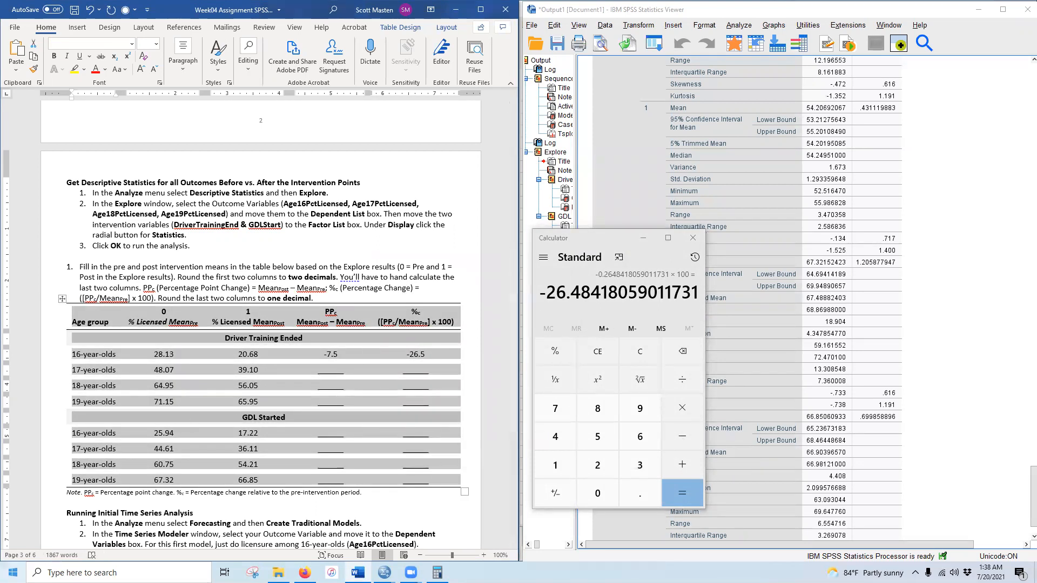
left_click(13, 572)
left_click(297, 367)
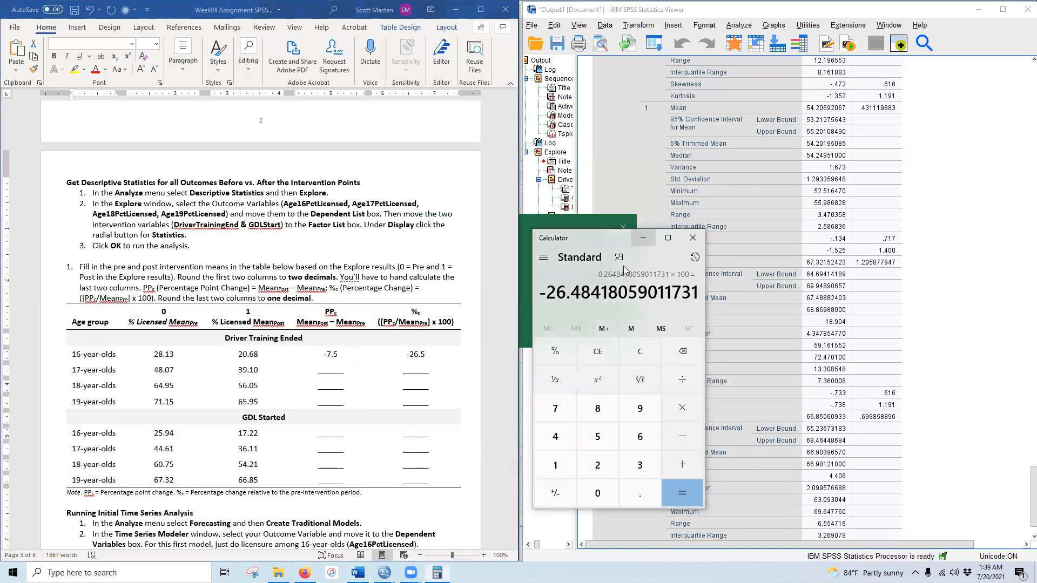
- Copy the Word means table and paste it into Sheet1 of a new blank Excel workbook
left_click(643, 238)
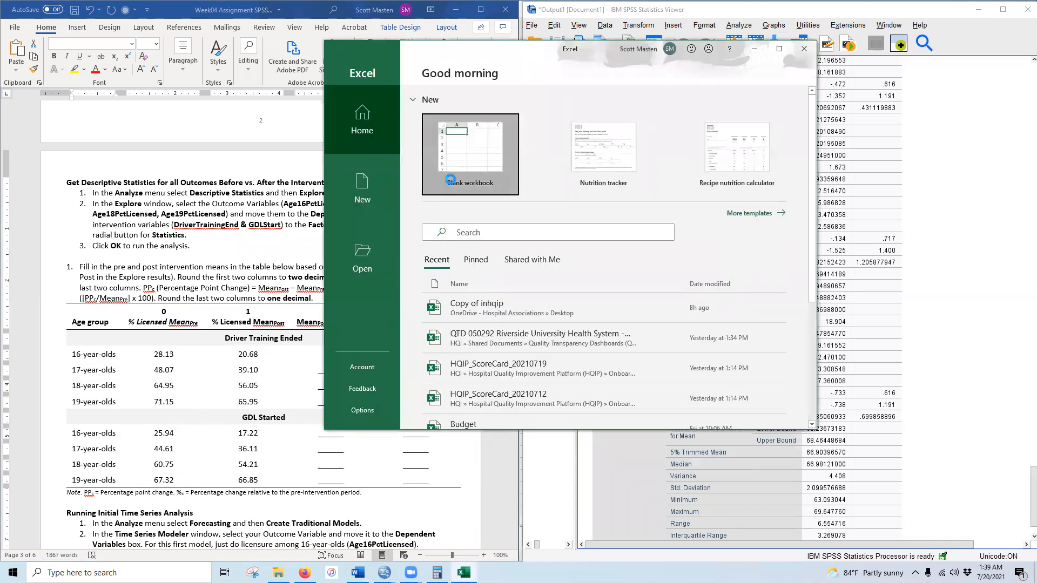
left_click(450, 180)
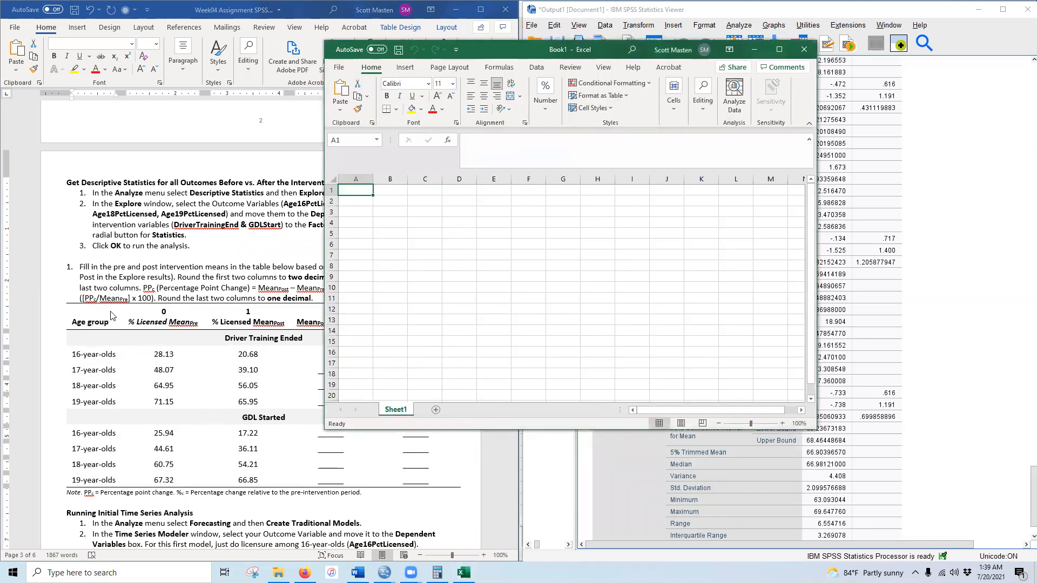
left_click(111, 315)
right_click(101, 313)
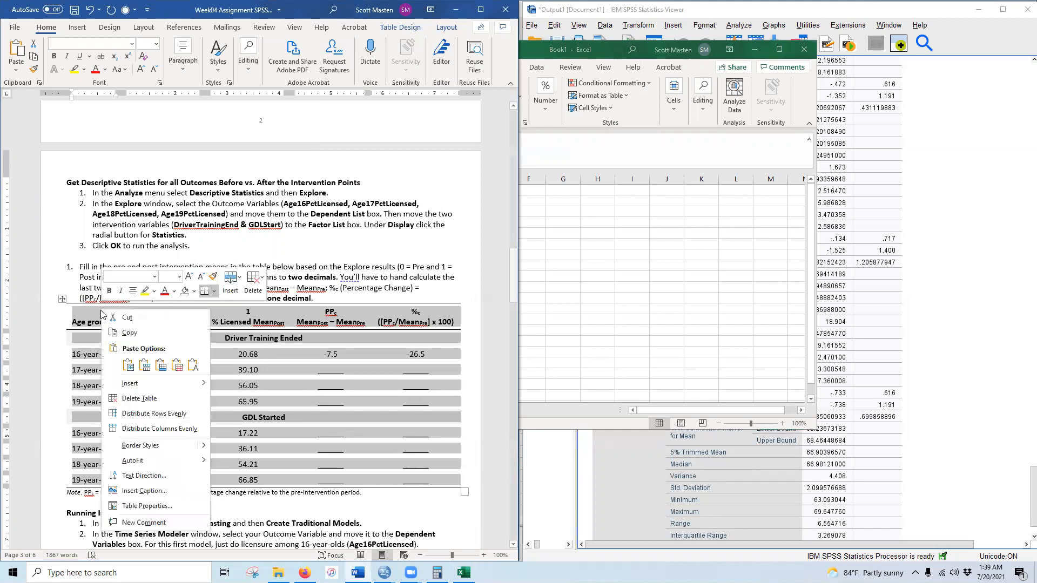
left_click(130, 332)
left_click(593, 57)
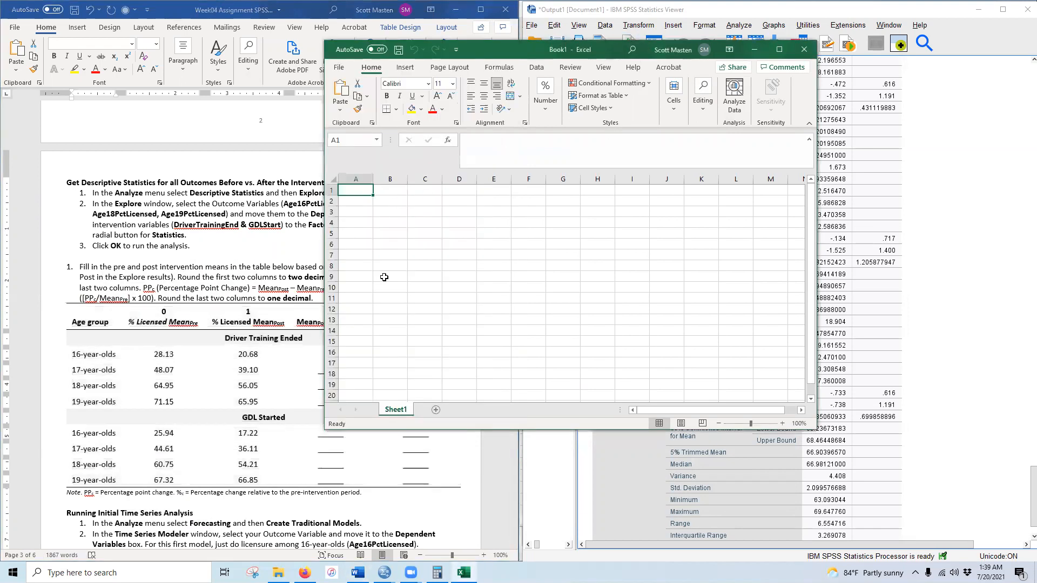
key("ctrl+v")
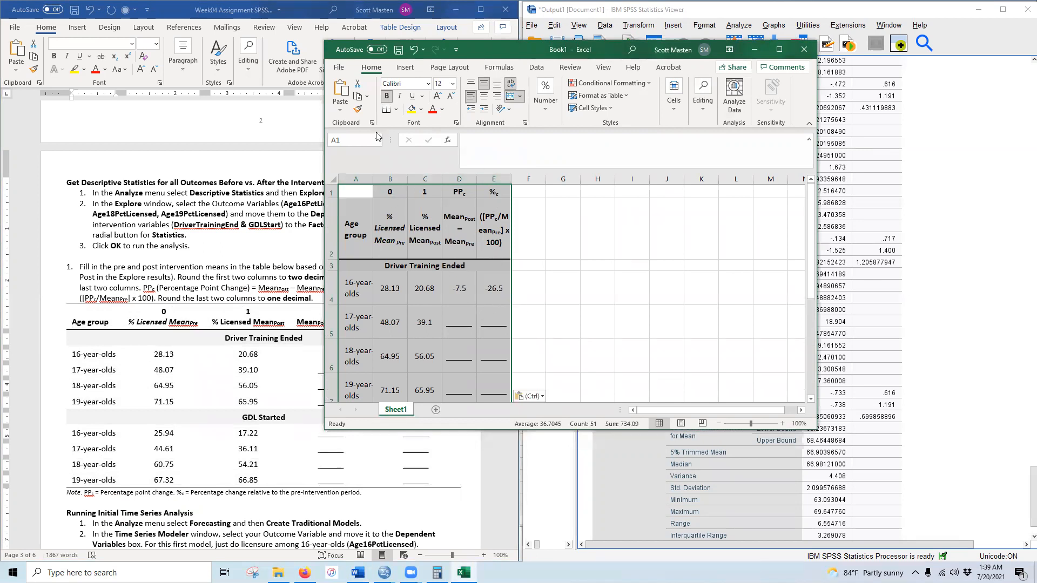
- Widen columns A and E and autofit the heights of table rows 1–12
left_click_drag(373, 180, 574, 180)
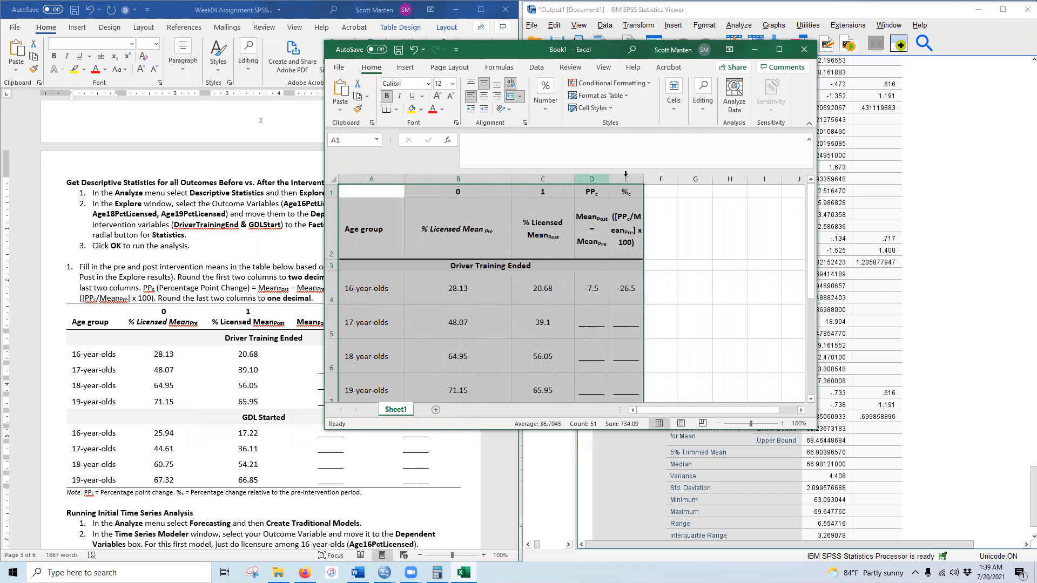
left_click_drag(702, 179, 788, 179)
left_click_drag(330, 192, 355, 364)
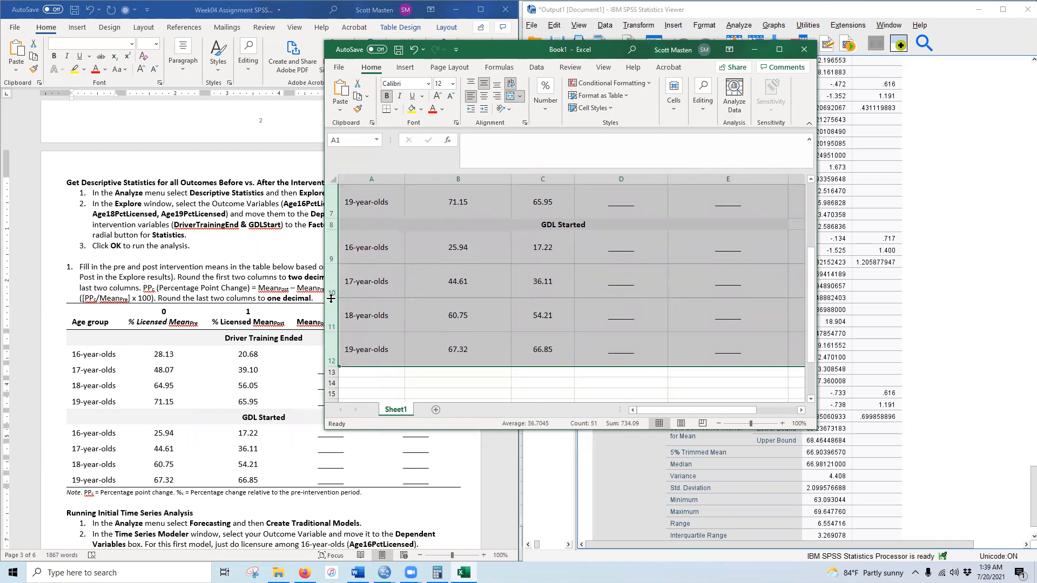
double_click(331, 299)
scroll(501, 305, "up", 2)
left_click(568, 355)
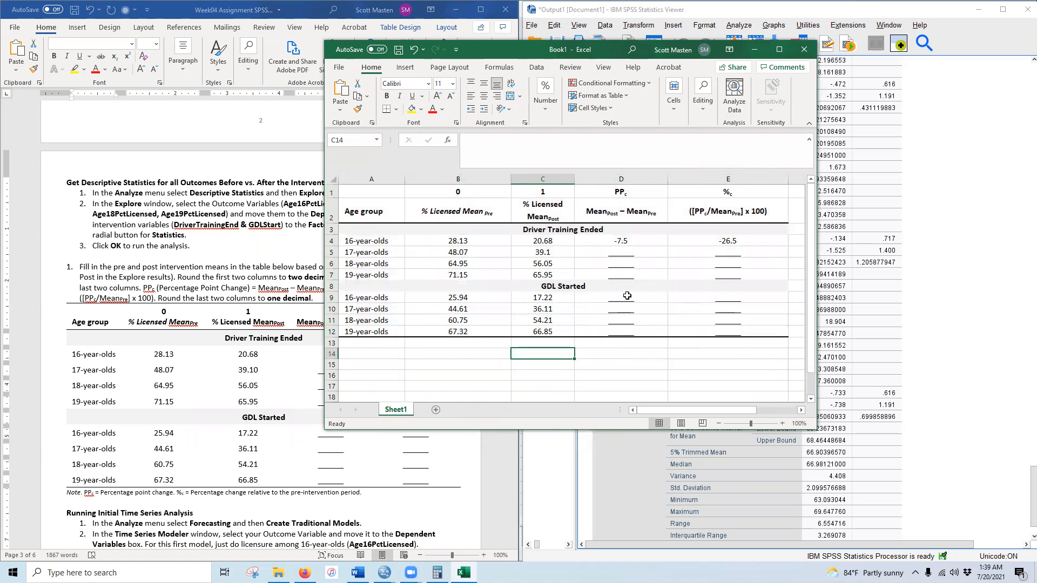
- Enter =C4-B4 in D4 to get the 16-year-olds' point change of -7.45
left_click(624, 241)
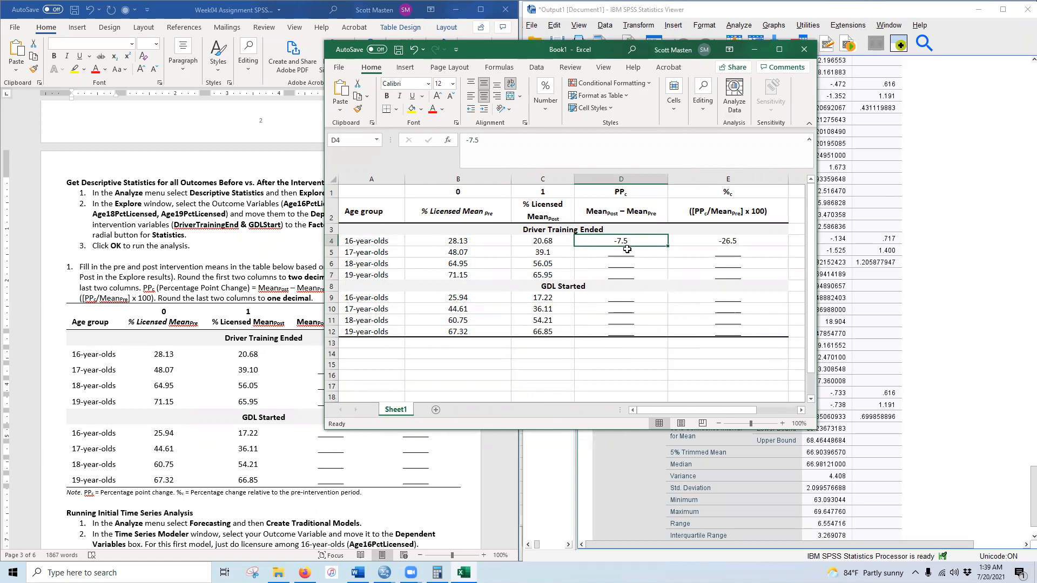
type("=")
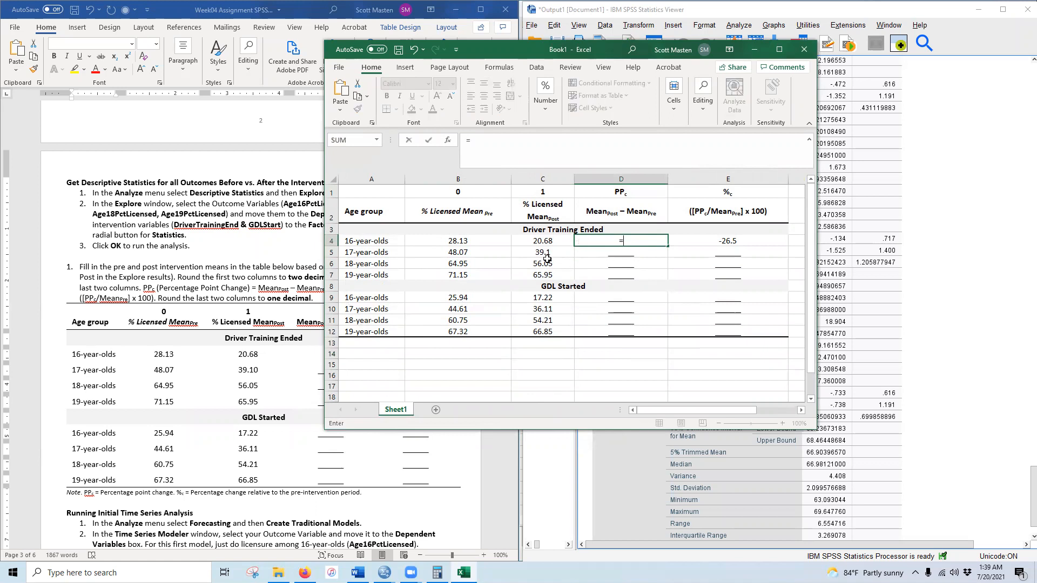
left_click(541, 241)
type("-")
left_click(453, 241)
key("Return")
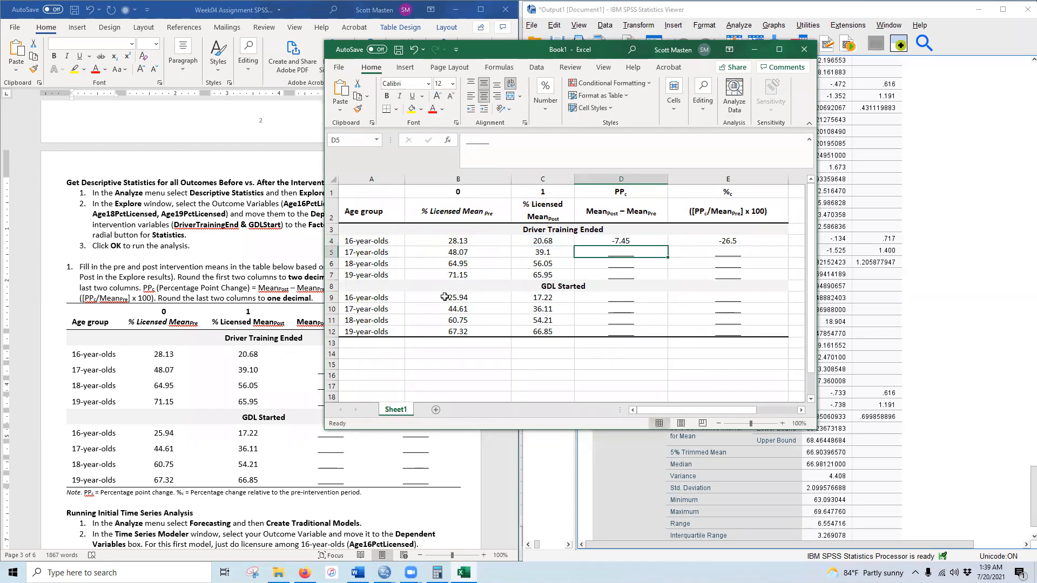
left_click(621, 240)
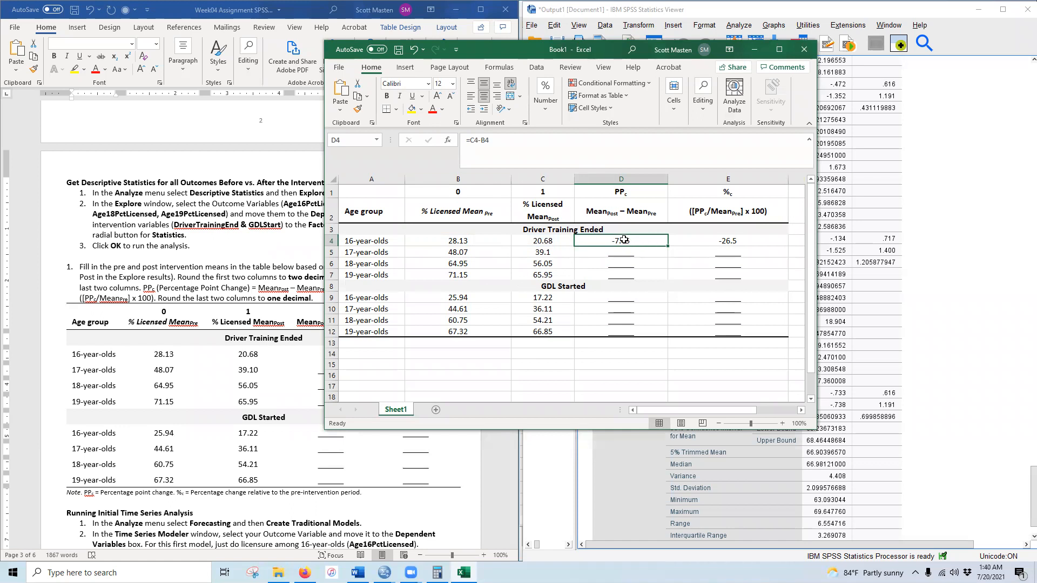
left_click(779, 49)
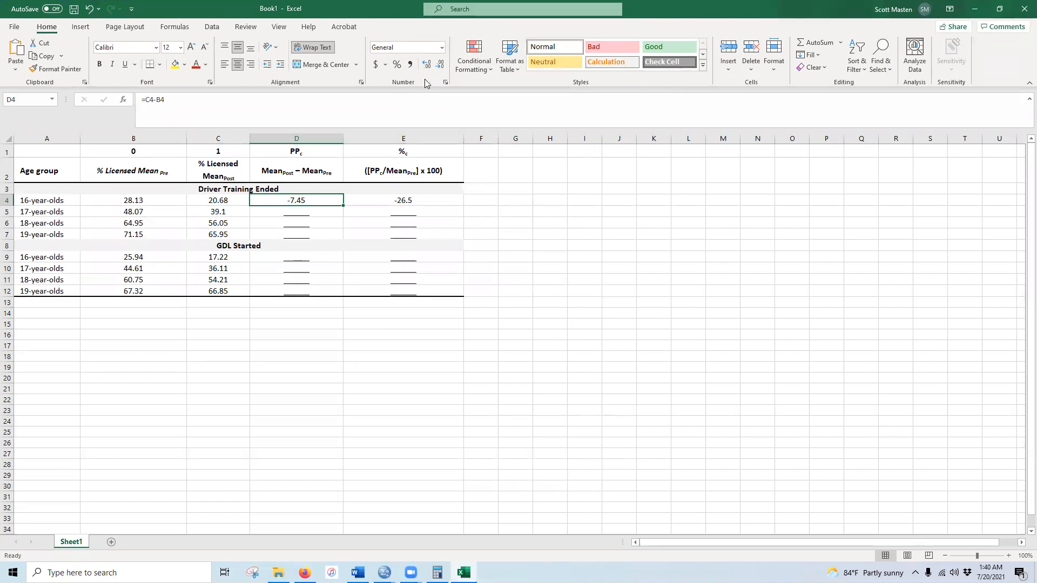
- Round D4 to one decimal, fill it down to D7, and copy D4:D7 into D9:D12
left_click(440, 64)
left_click_drag(343, 206, 340, 236)
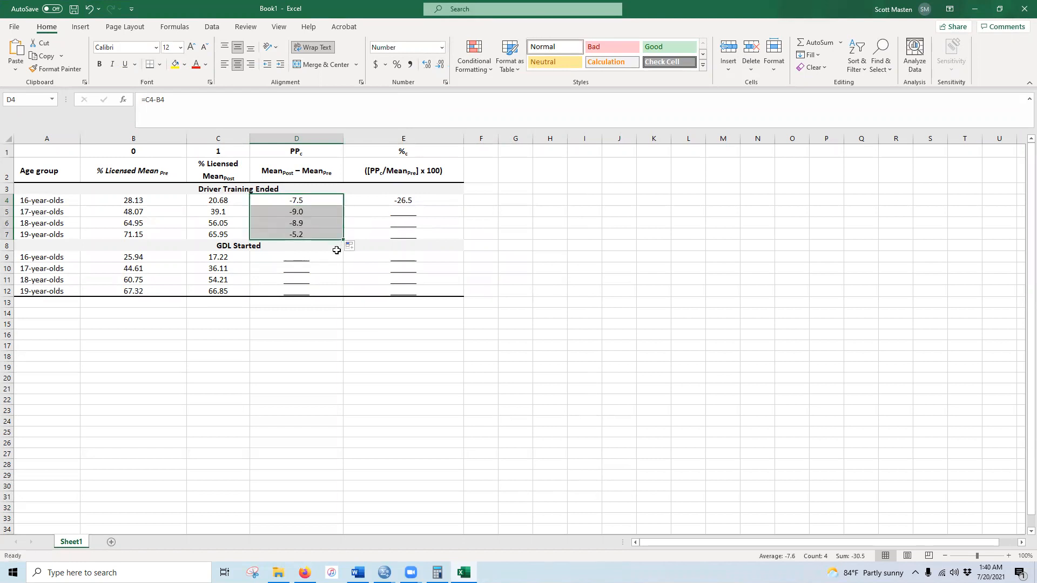
left_click(283, 241)
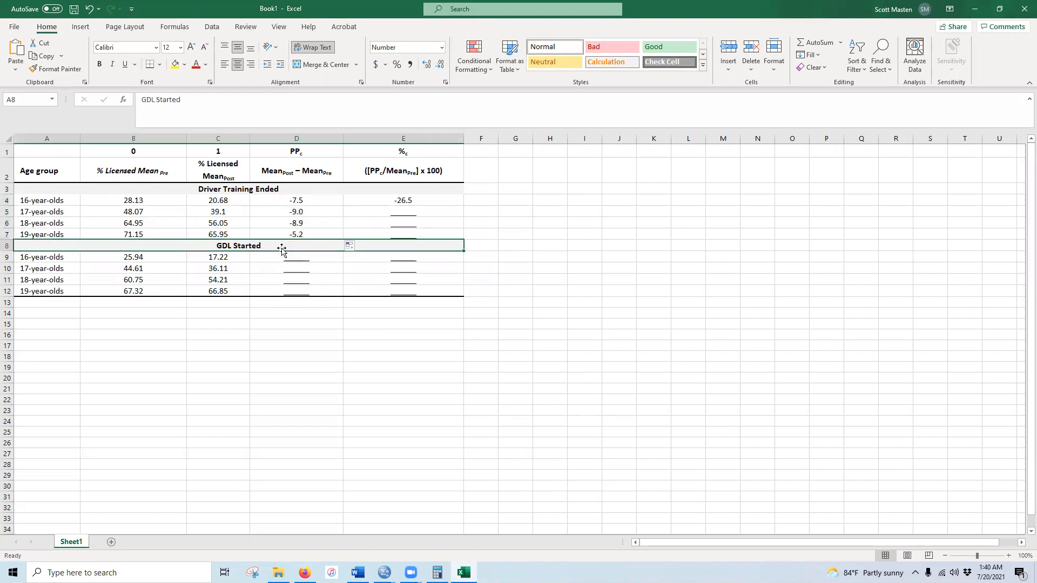
left_click_drag(299, 206, 304, 235)
key("ctrl+c")
left_click_drag(294, 253, 313, 294)
key("ctrl+v")
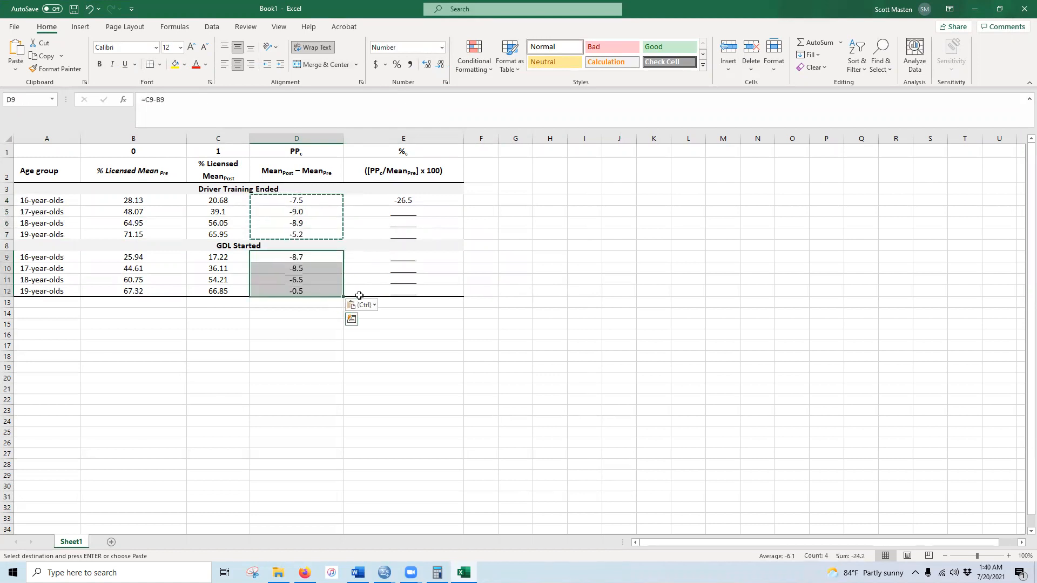
left_click(300, 258)
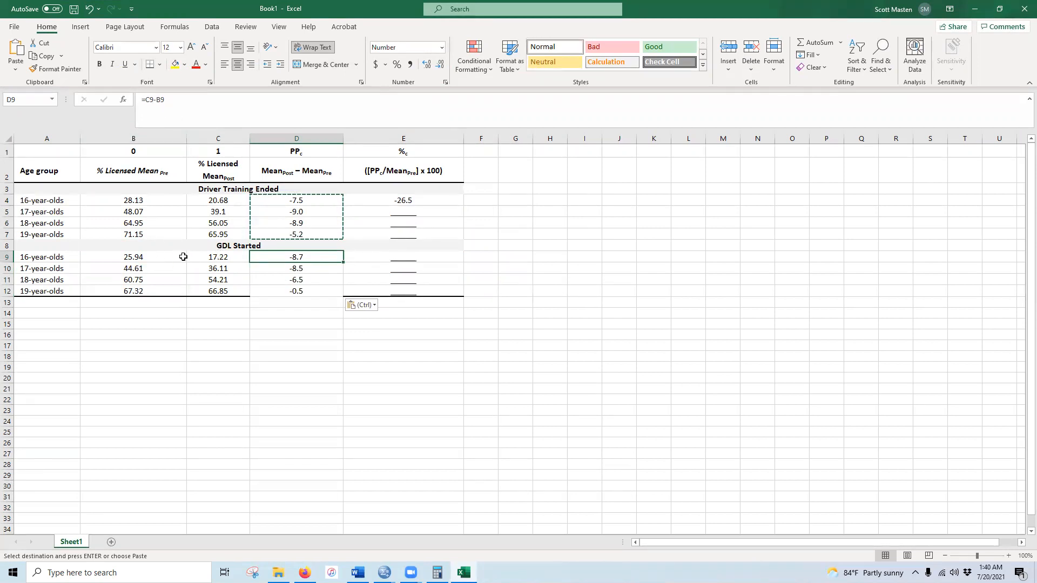
- Enter the percentage change formula =(D4/B4)*100 in E4
left_click(406, 201)
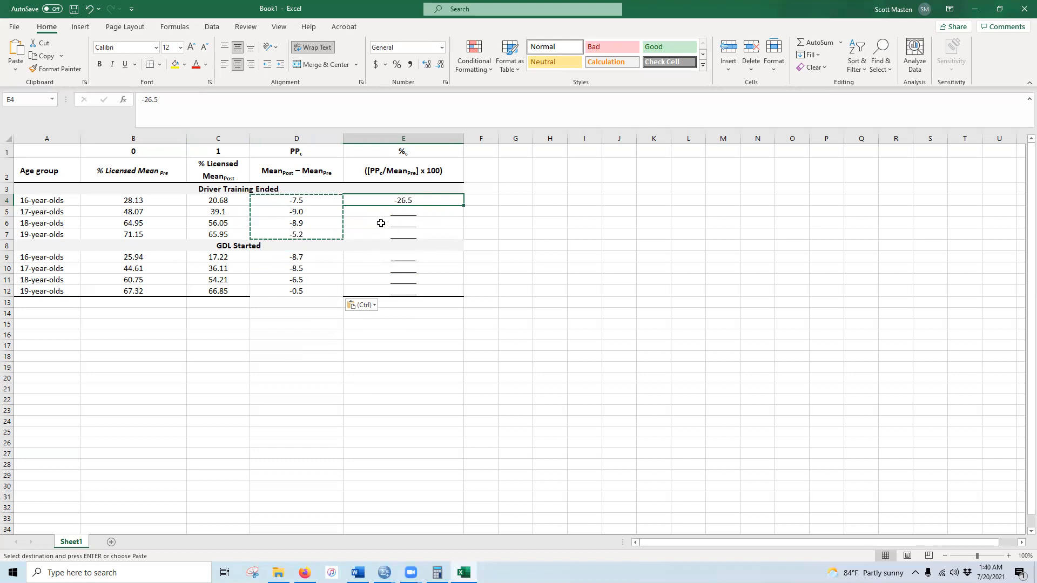
type("=")
left_click(293, 200)
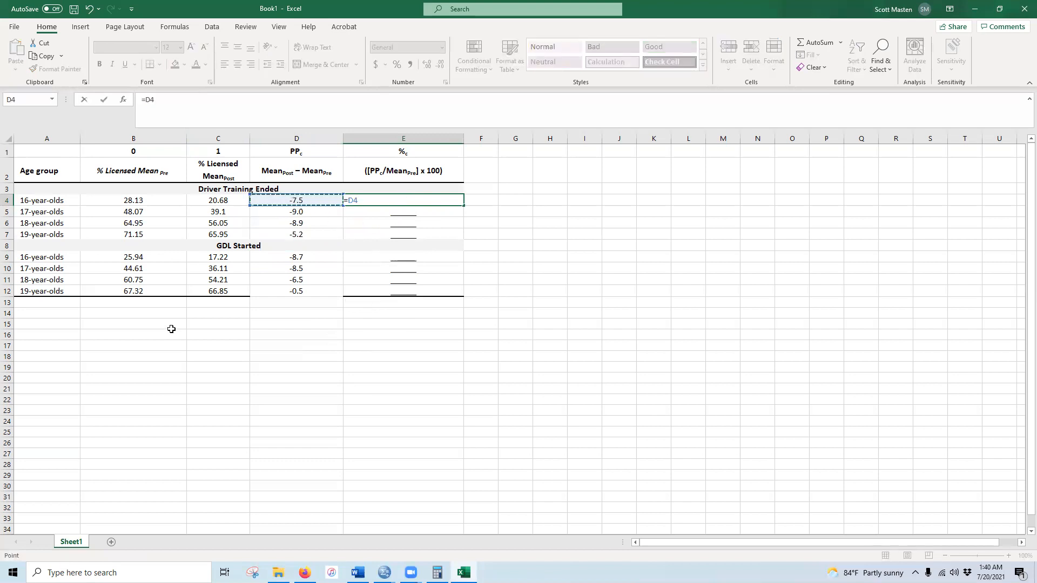
type("/")
left_click(132, 199)
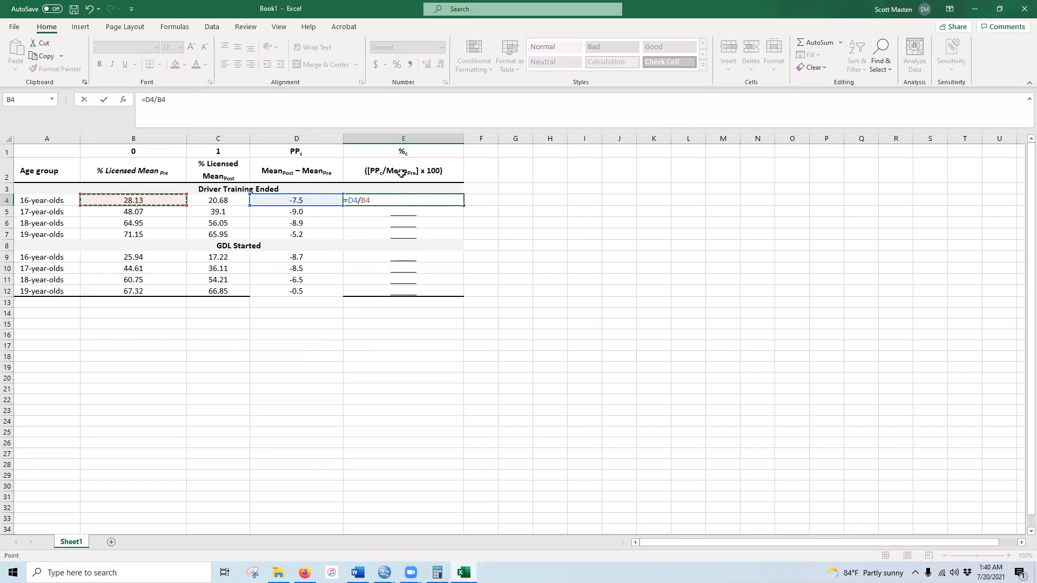
left_click(148, 99)
type("(")
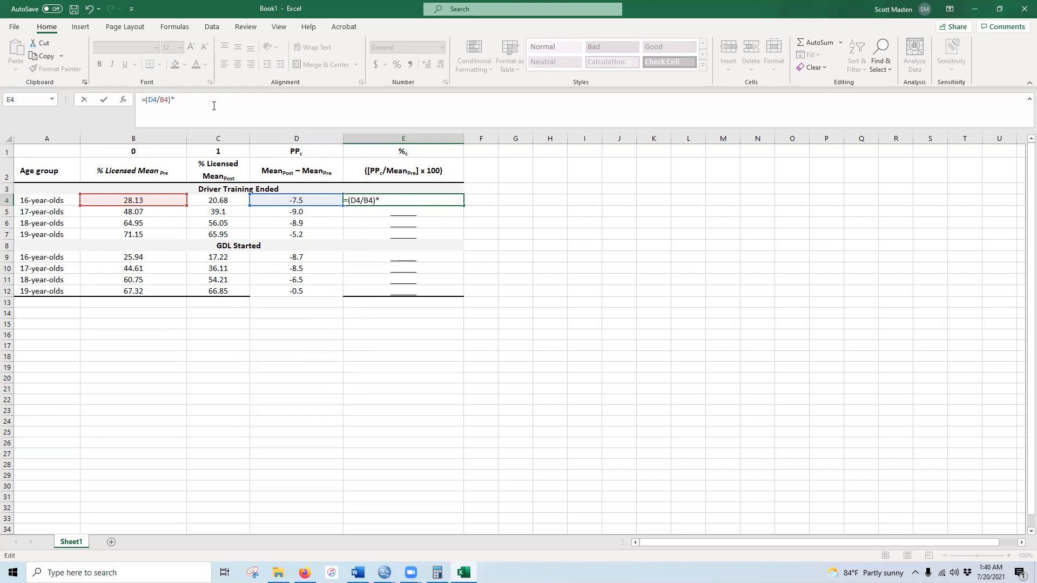
key("Return")
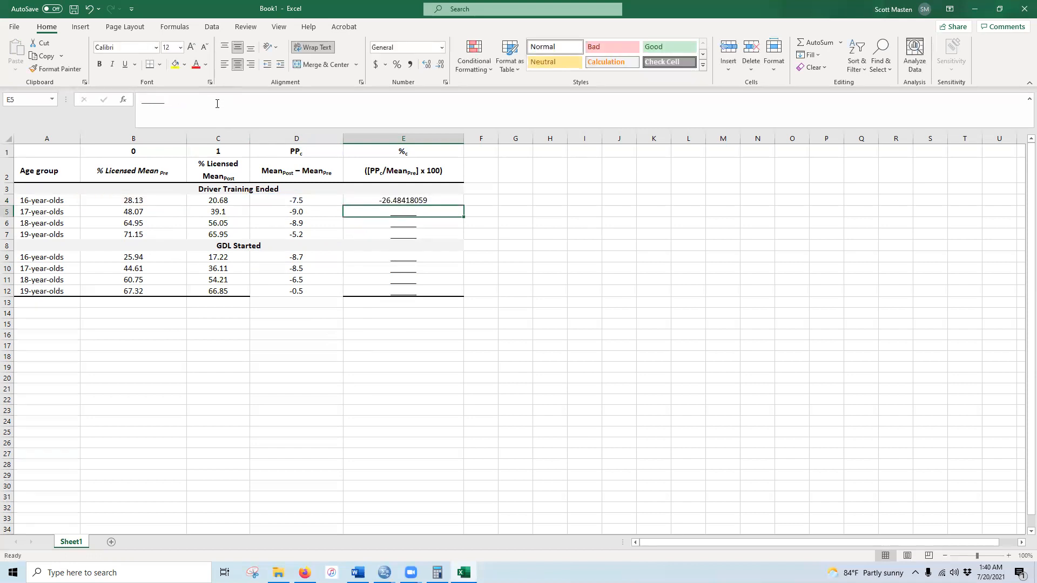
- Reduce E4 to one decimal place so it shows -26.5
left_click(395, 198)
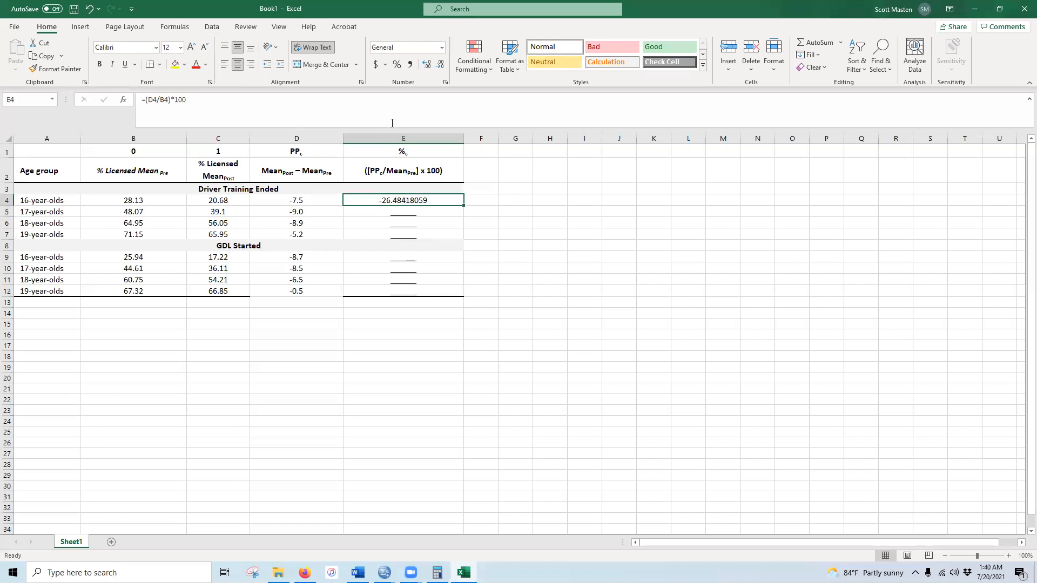
left_click(441, 64)
left_click(440, 64)
left_click(440, 64)
left_click(440, 65)
left_click(440, 64)
left_click(441, 65)
left_click(440, 64)
- Fill the E4 formula down to E7 and paste E4:E7 into E9:E12
key("ctrl+c")
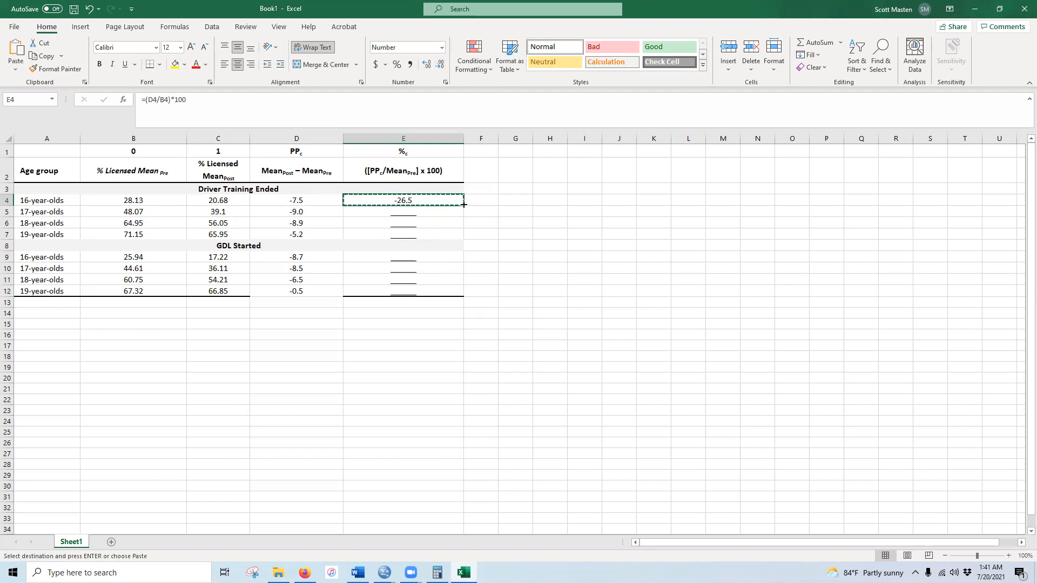
left_click_drag(463, 205, 460, 237)
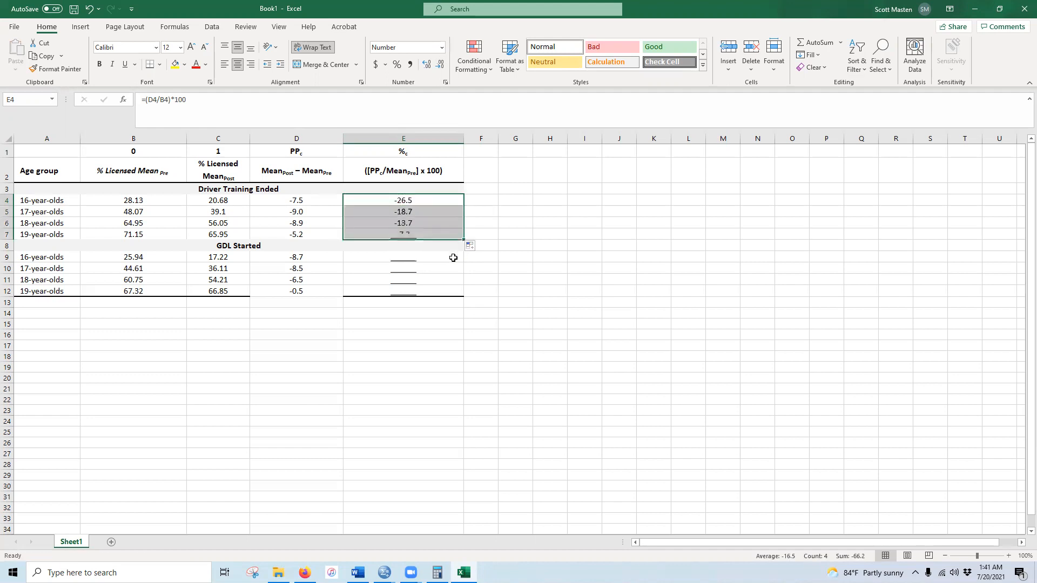
key("ctrl+c")
left_click(401, 259)
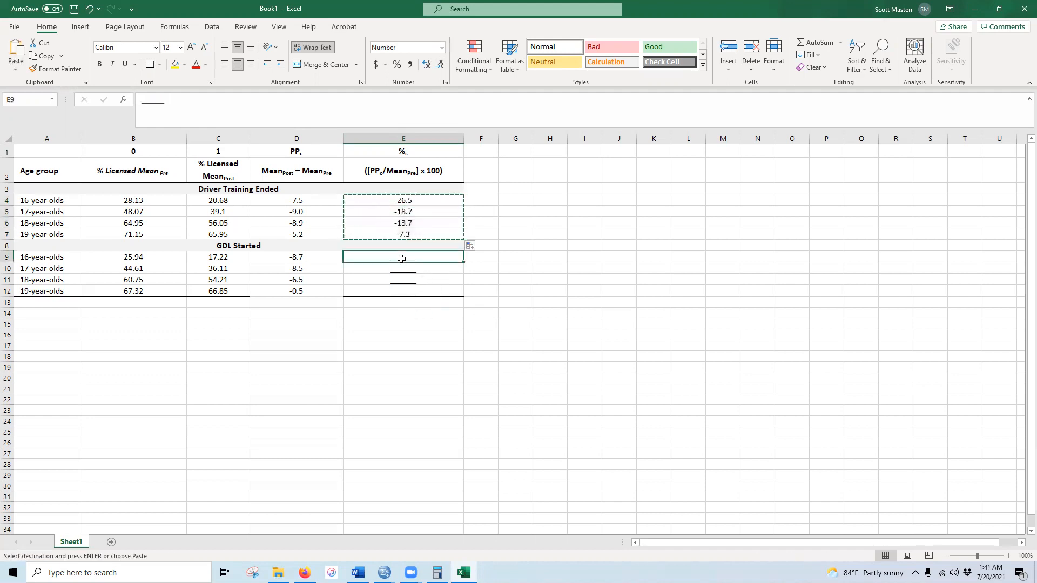
left_click(423, 291, "shift")
key("ctrl+v")
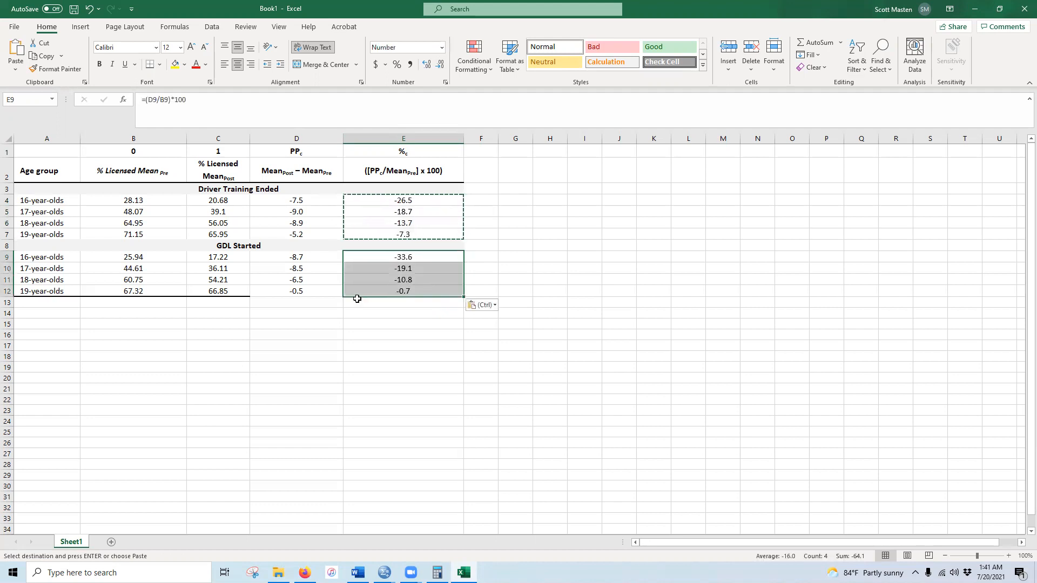
left_click_drag(291, 198, 428, 240)
- Paste the Driver Training Ended PPc and %c values into the Word table at 12 point
key("ctrl+c")
key("alt+Tab")
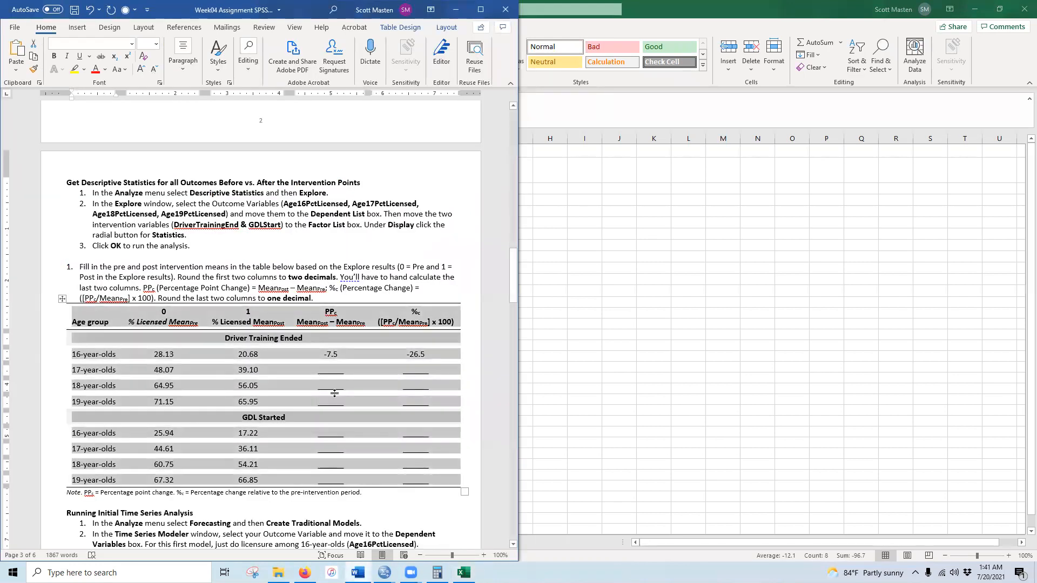
left_click_drag(330, 356, 416, 408)
key("ctrl+v")
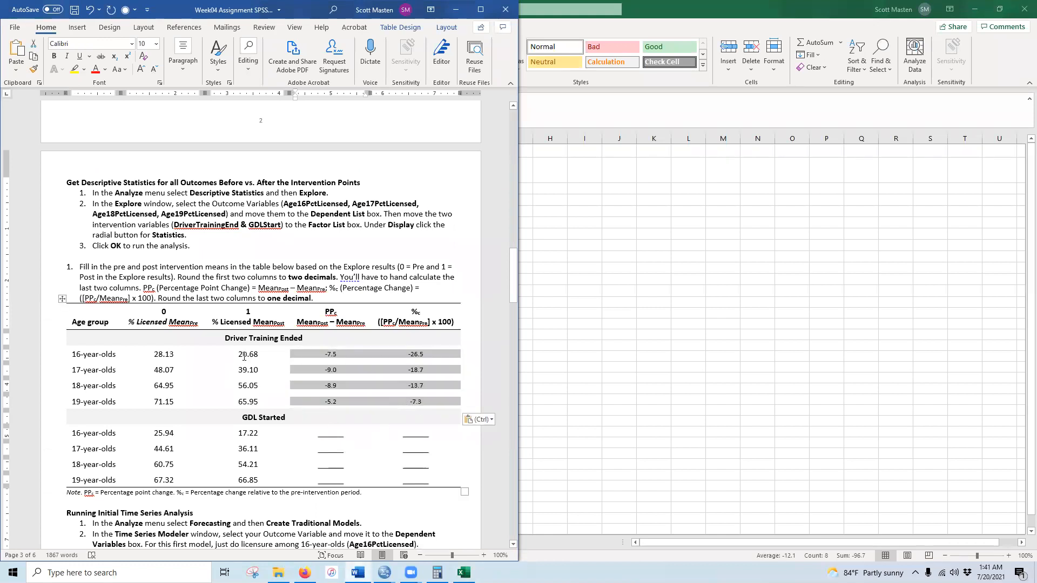
left_click(140, 70)
left_click(141, 70)
left_click(246, 355)
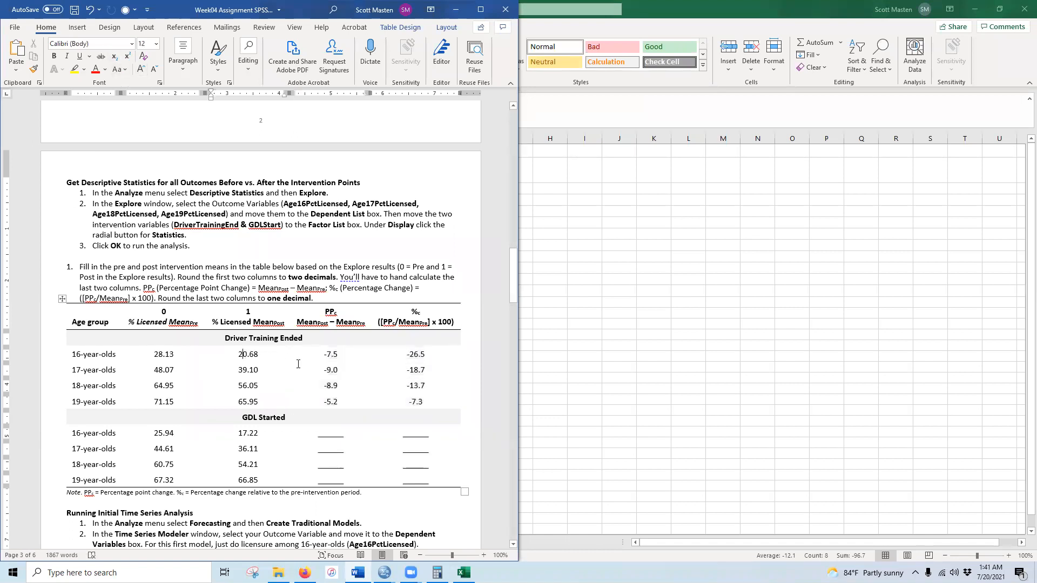
left_click(333, 355)
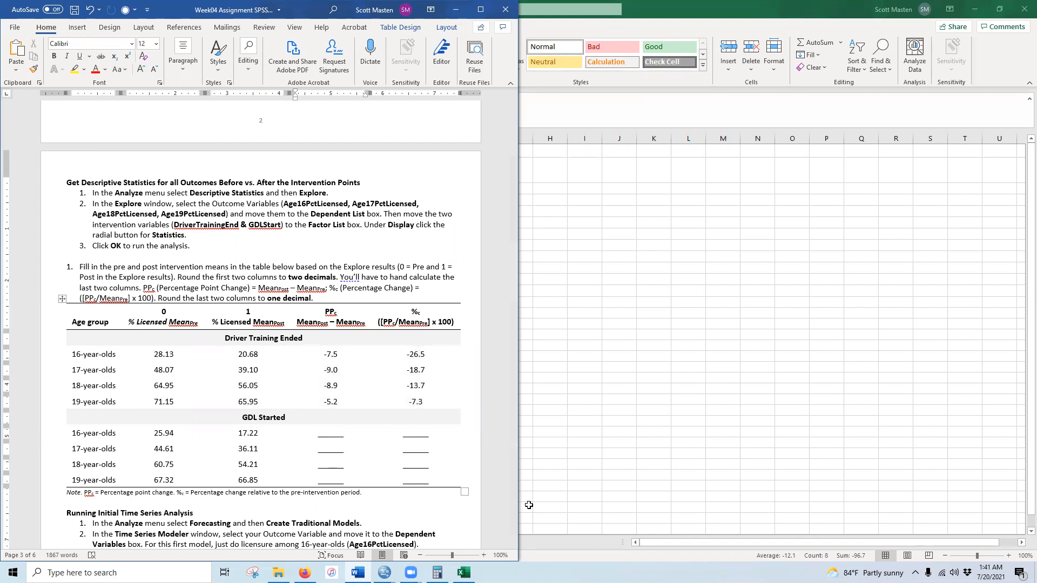
- Paste the GDL Started PPc and %c values into the table and enlarge them to 12 point
key("alt+Tab")
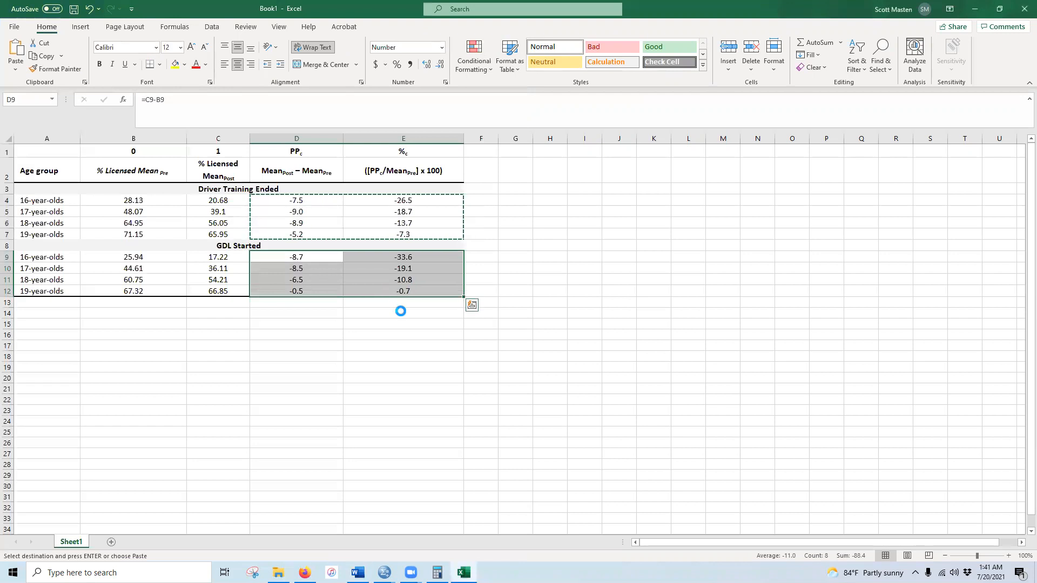
key("alt+Tab")
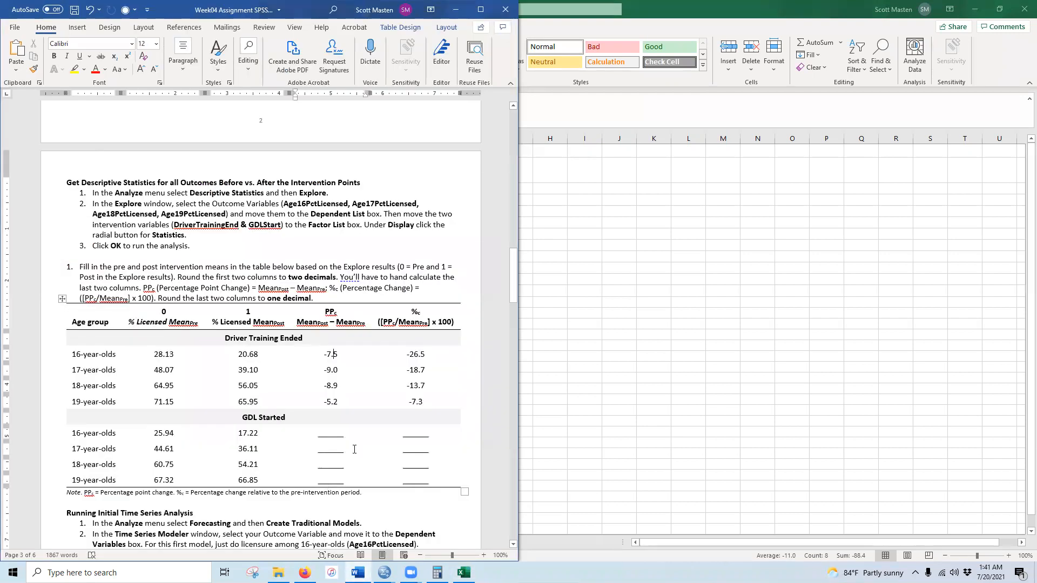
left_click_drag(329, 434, 420, 486)
key("ctrl+v")
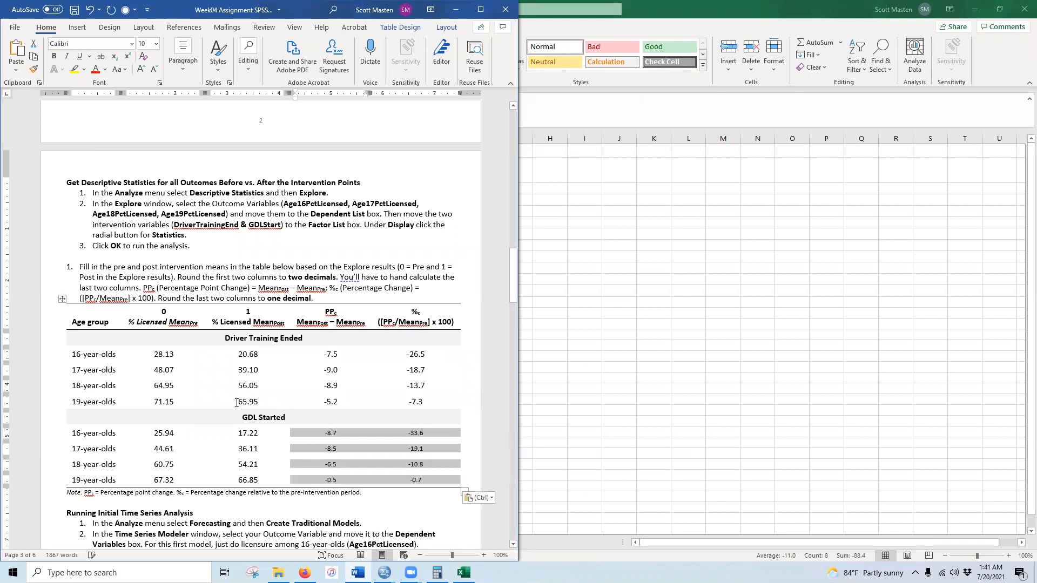
left_click(141, 69)
left_click(140, 69)
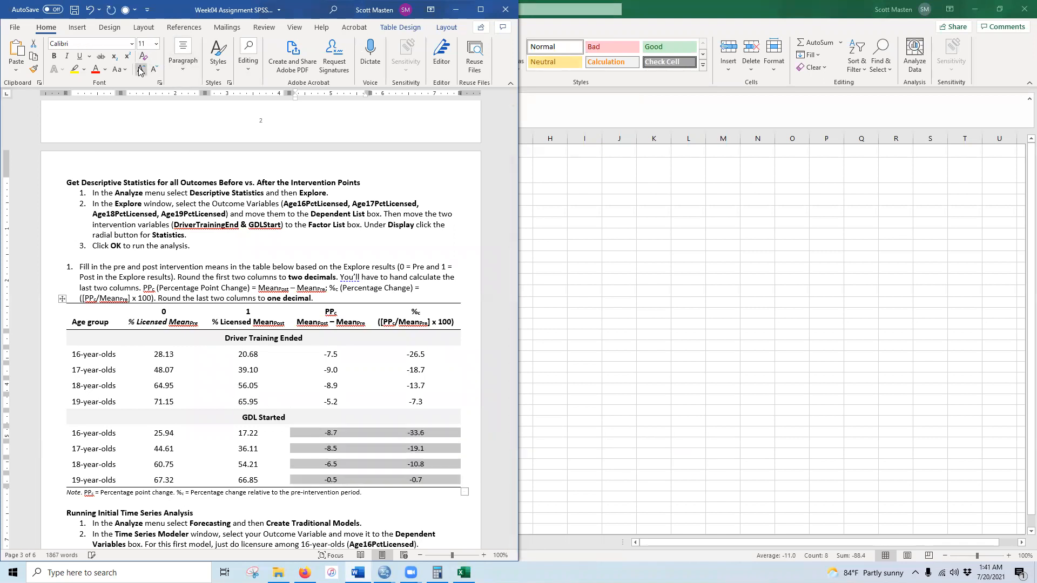
left_click_drag(156, 357, 416, 403)
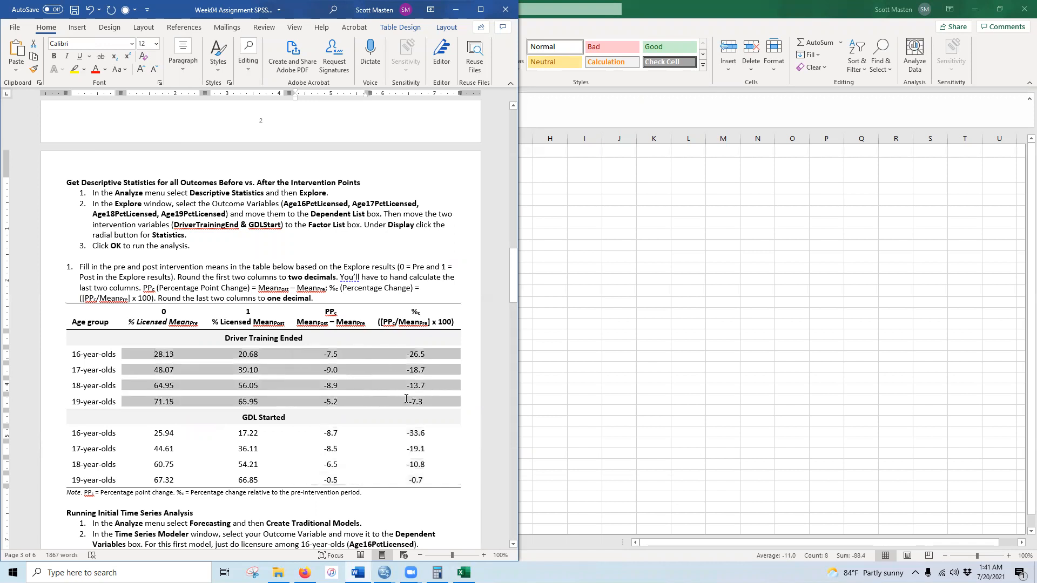
- Make the Driver Training Ended and GDL Started data values bold with yellow highlight
left_click(54, 56)
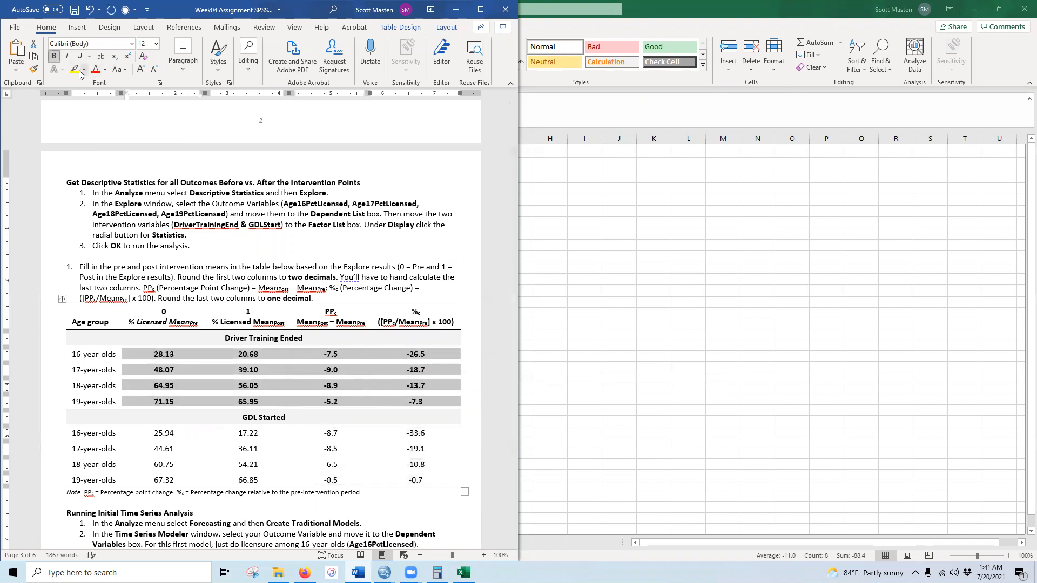
left_click(75, 69)
key("Right")
left_click_drag(152, 434, 412, 490)
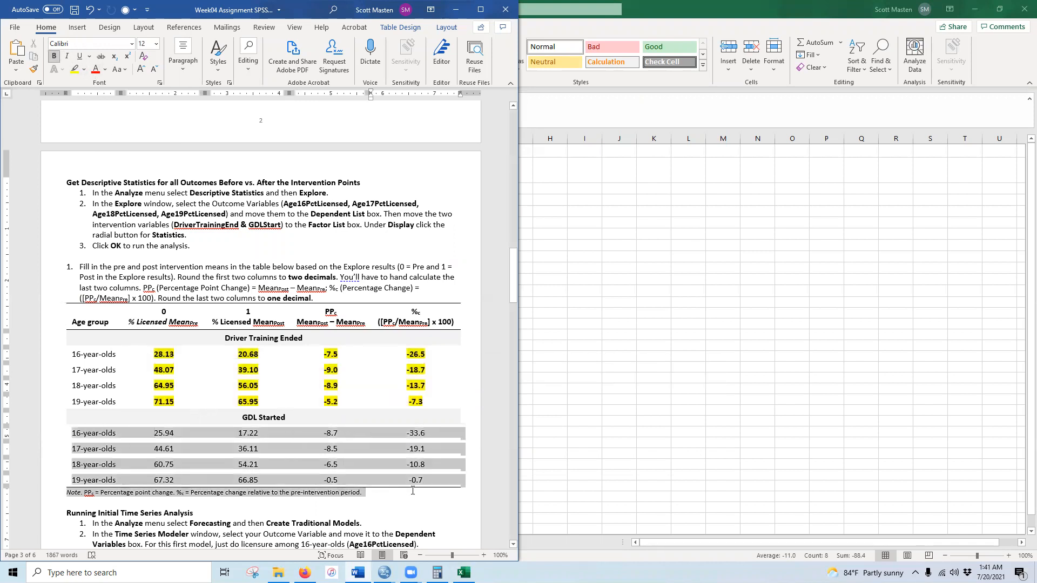
left_click(217, 449)
left_click_drag(154, 433, 432, 481)
left_click(54, 56)
left_click(75, 69)
key("Right")
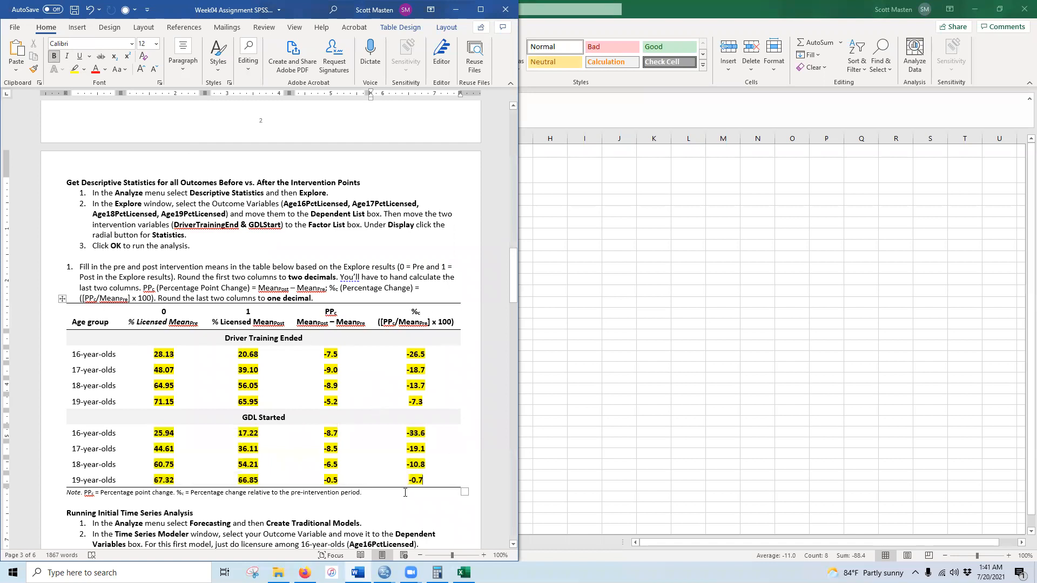
double_click(806, 11)
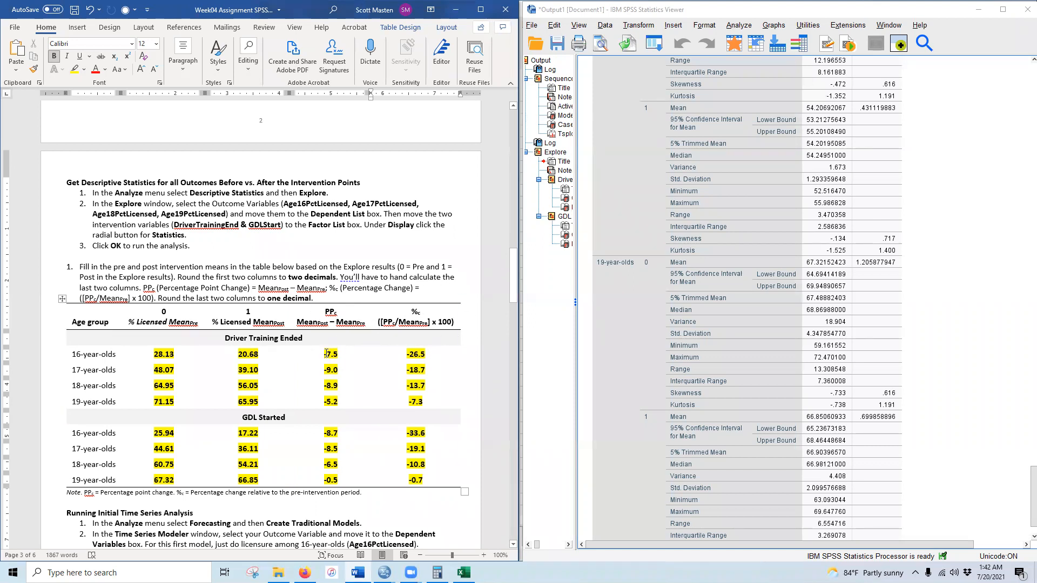
left_click_drag(324, 353, 337, 356)
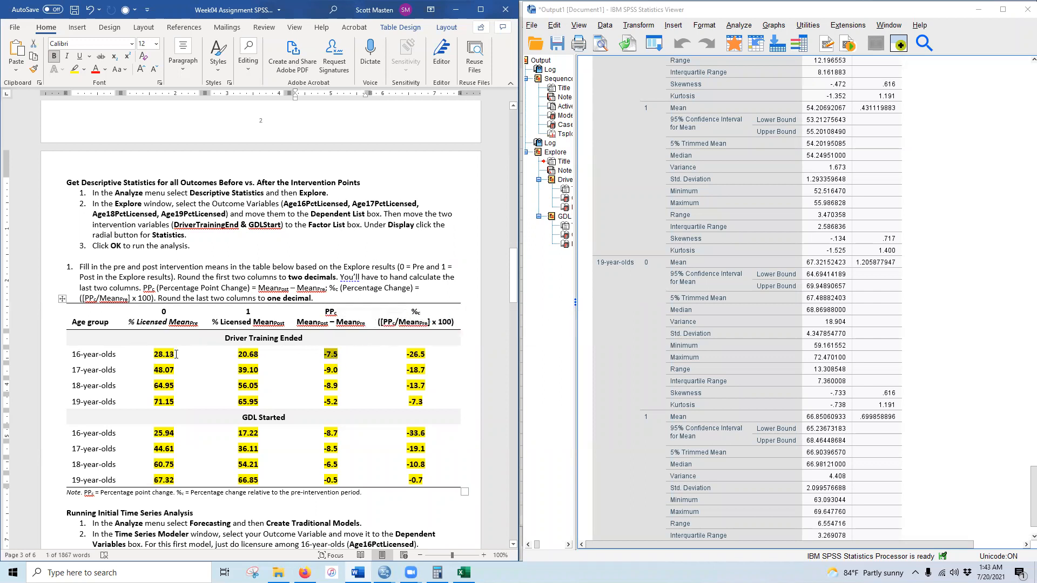
left_click_drag(407, 354, 426, 356)
left_click_drag(407, 370, 427, 377)
left_click_drag(407, 355, 427, 356)
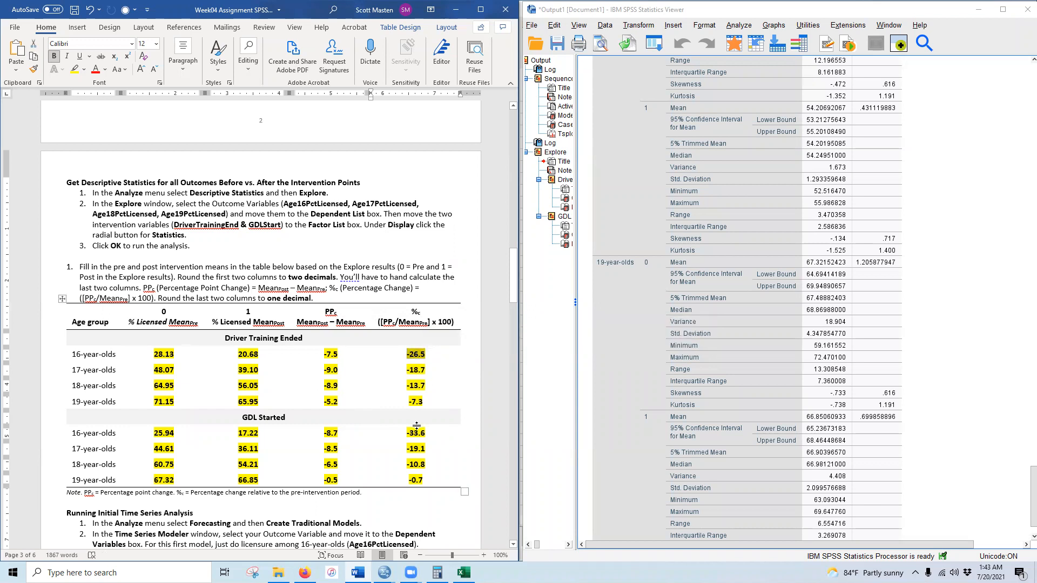
left_click_drag(407, 433, 426, 433)
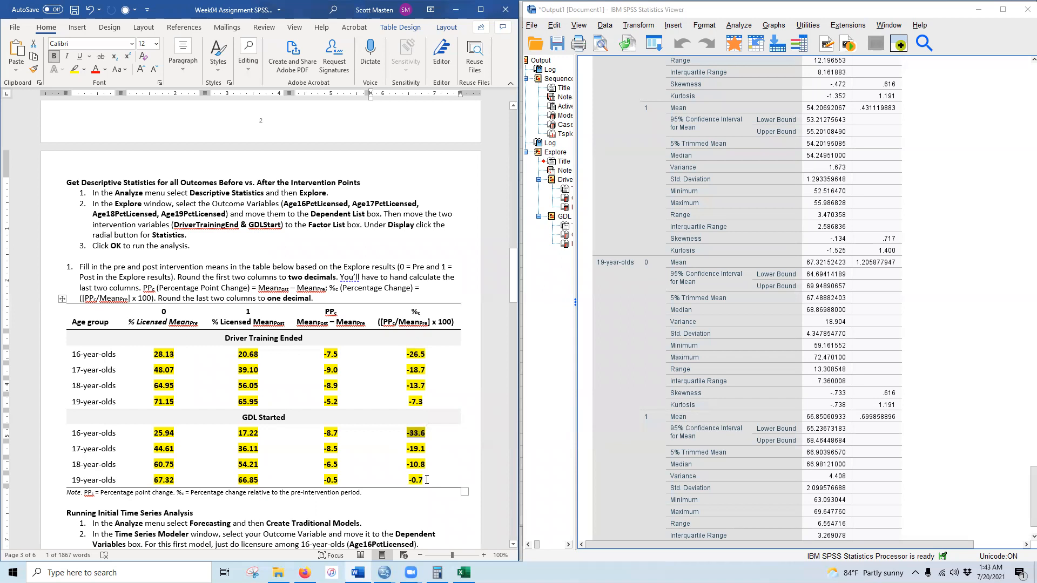
scroll(347, 466, "down", 9)
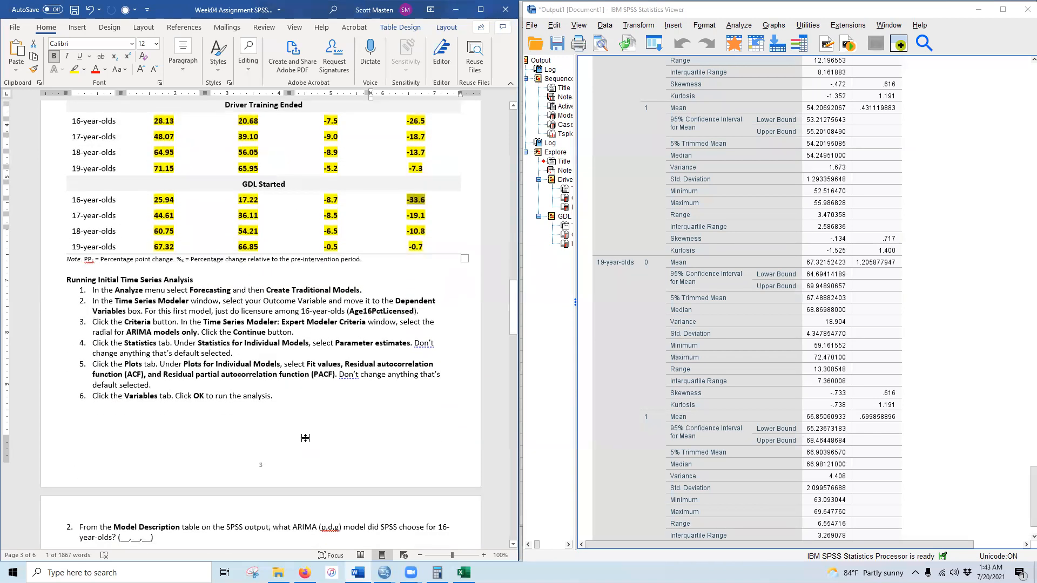
- Via Forecasting > Create Traditional Models, set Age16PctLicensed as dependent with ARIMA-only criteria
left_click(978, 10)
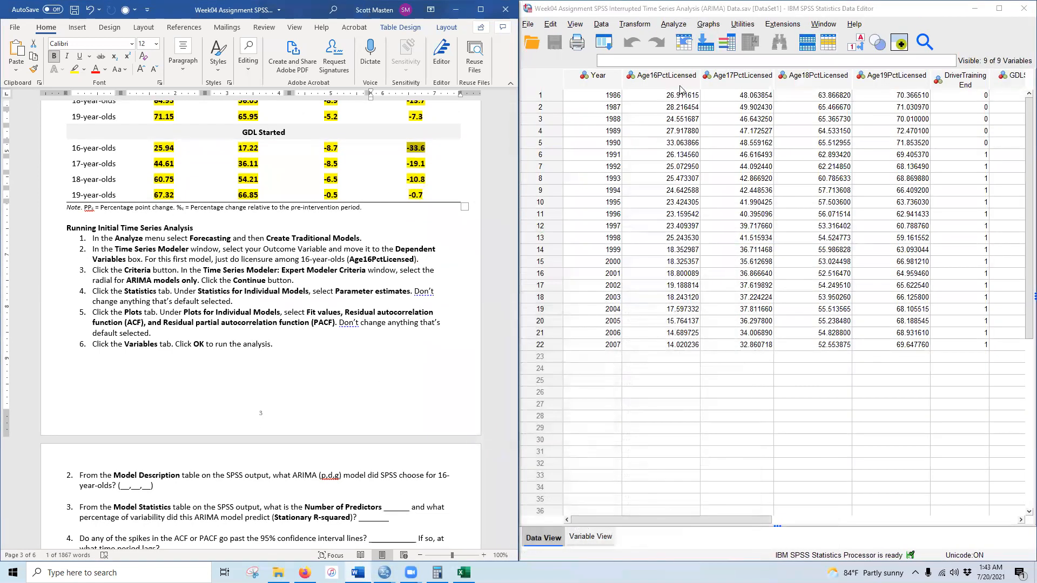
left_click(675, 25)
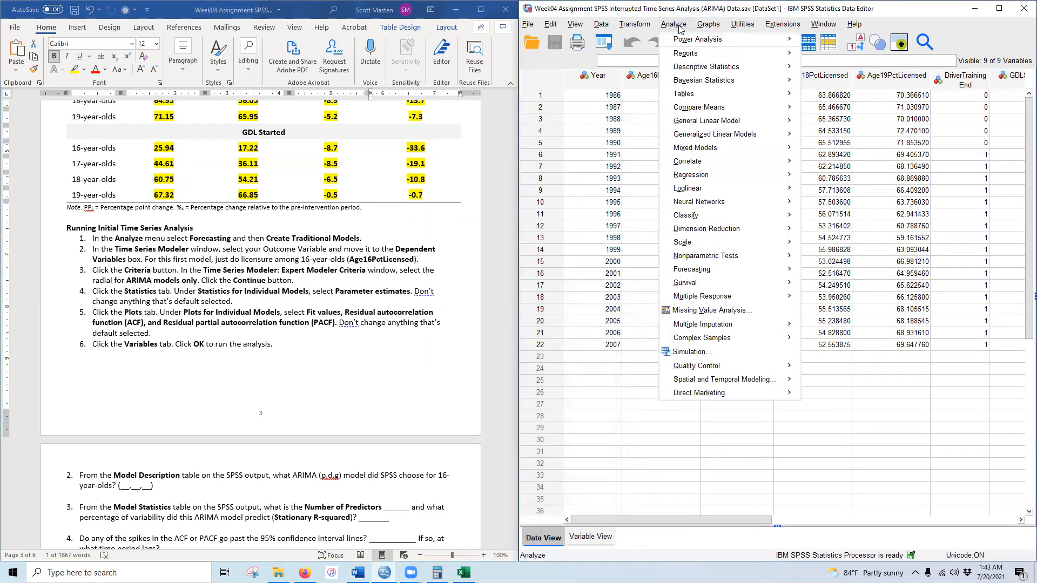
mouse_move(714, 271)
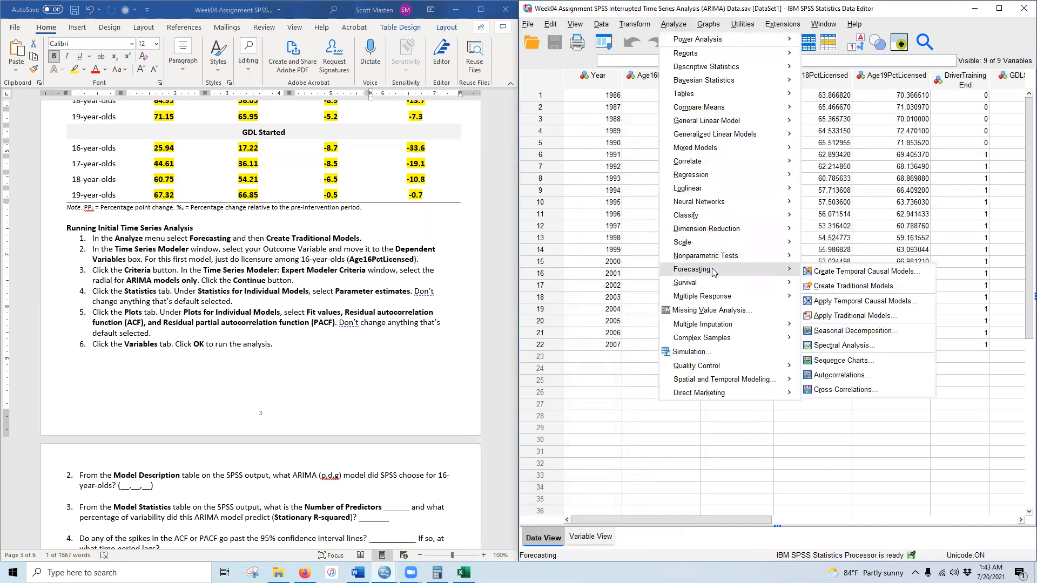
left_click(838, 292)
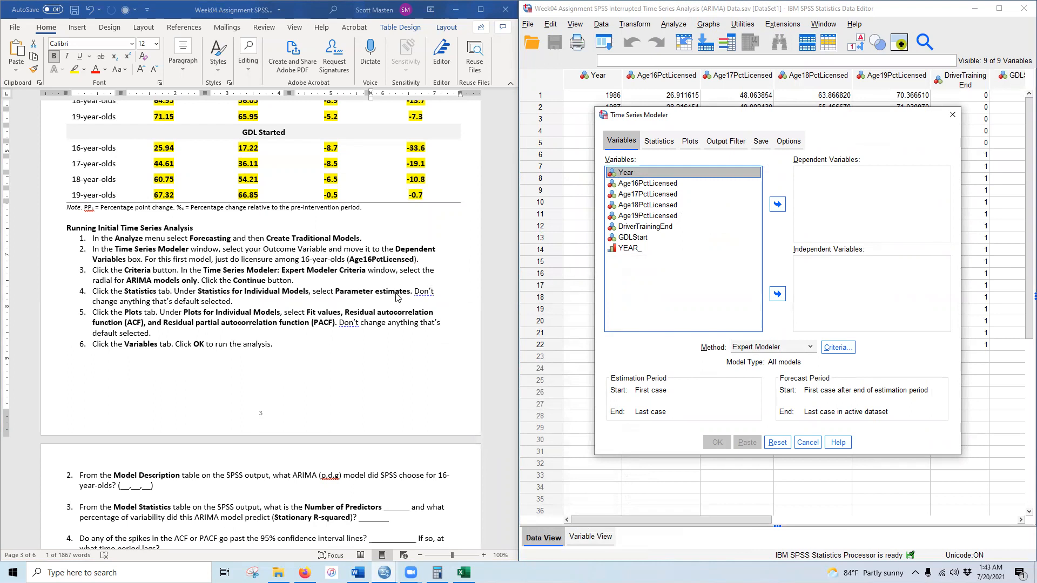
left_click(653, 184)
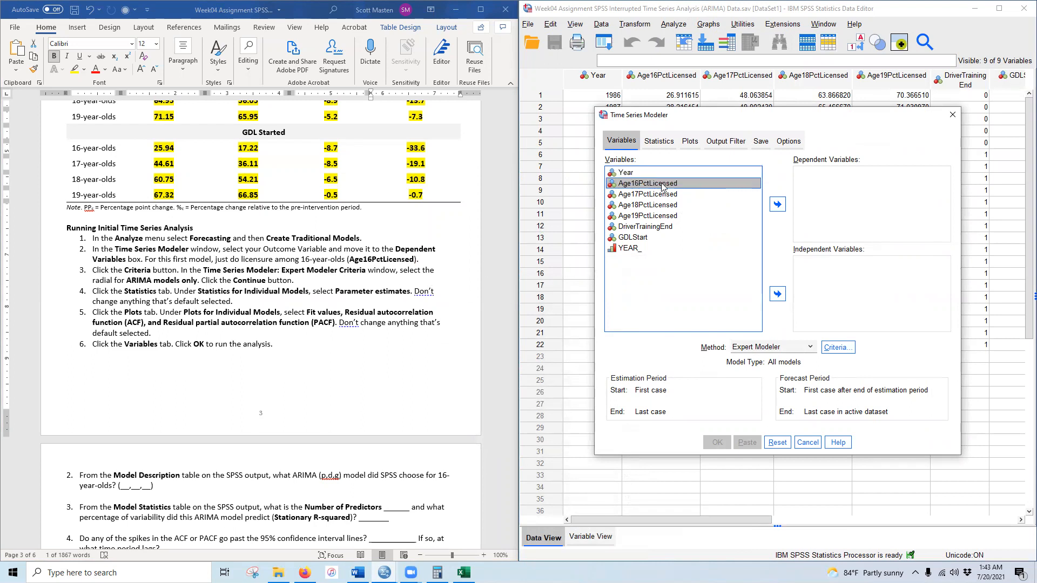
left_click(778, 204)
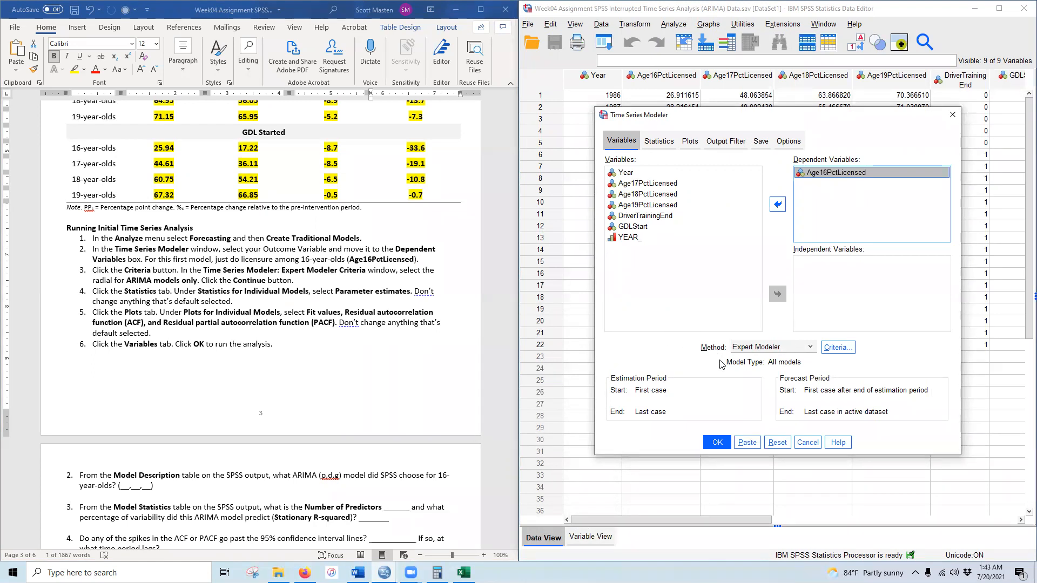
left_click(832, 349)
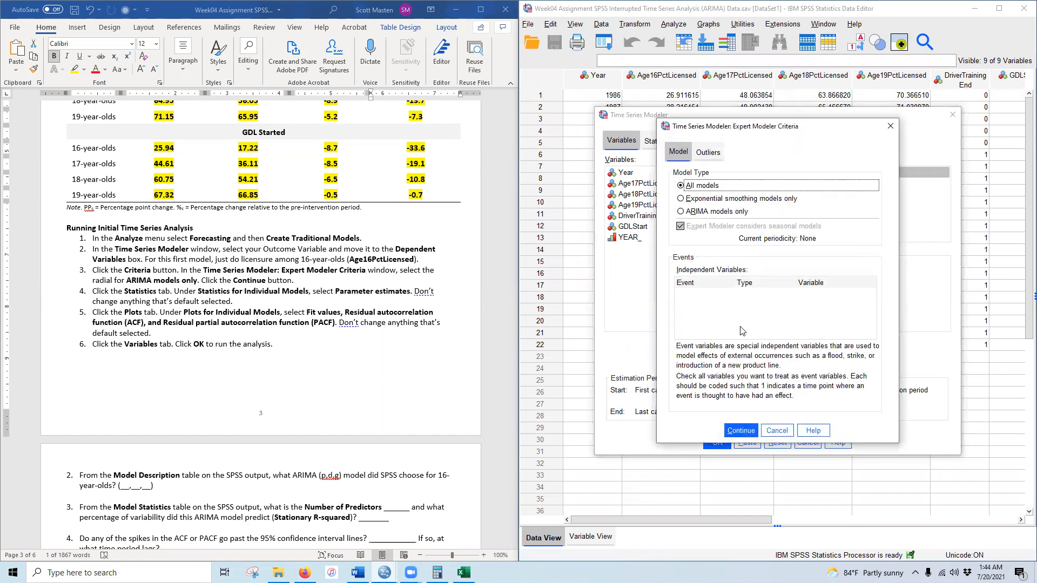
left_click(703, 214)
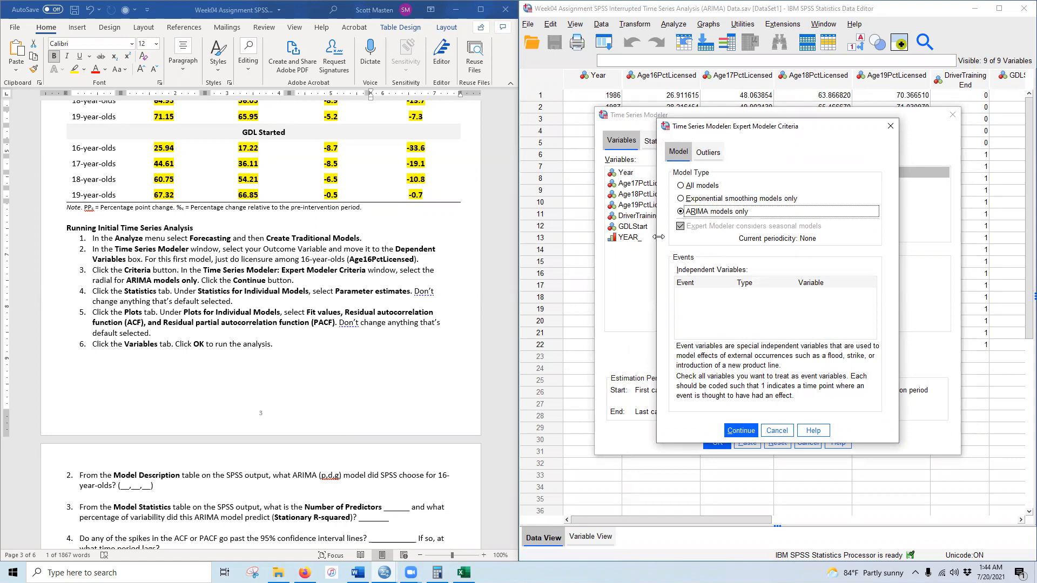
left_click(739, 432)
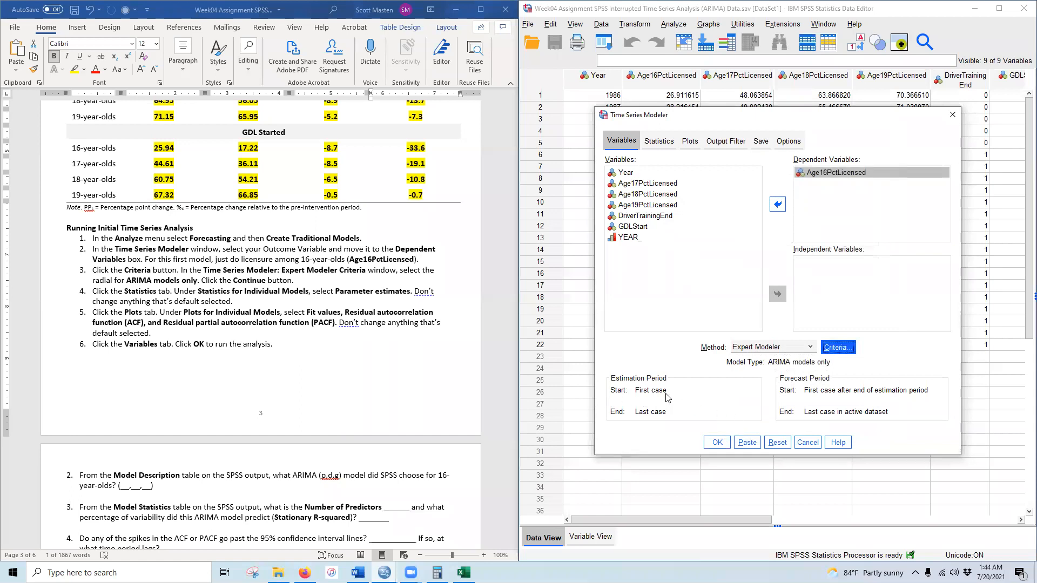
- Request parameter estimates, fit values, residual ACF and PACF plots, then run the model
left_click(666, 144)
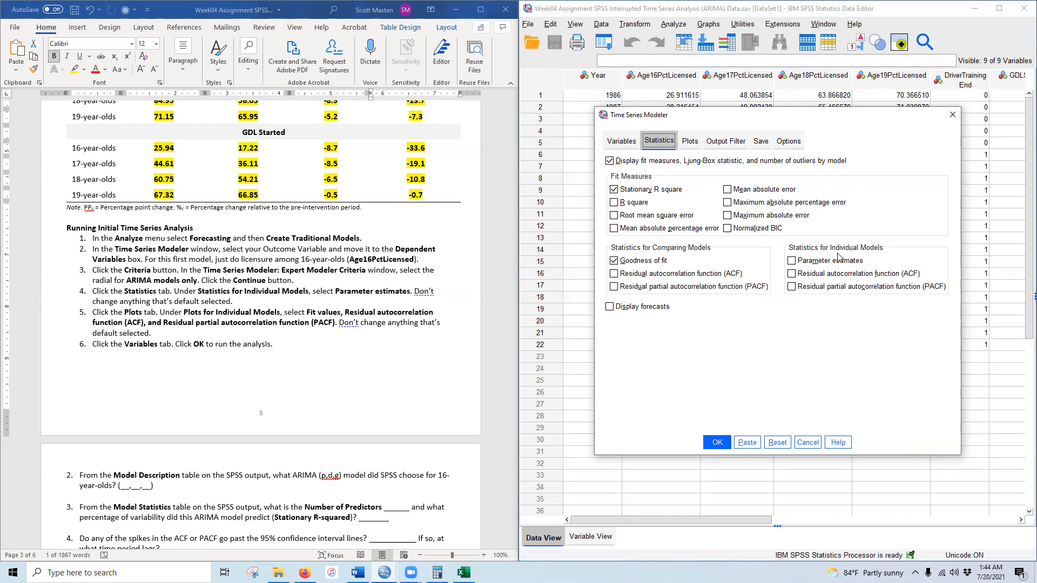
left_click(811, 260)
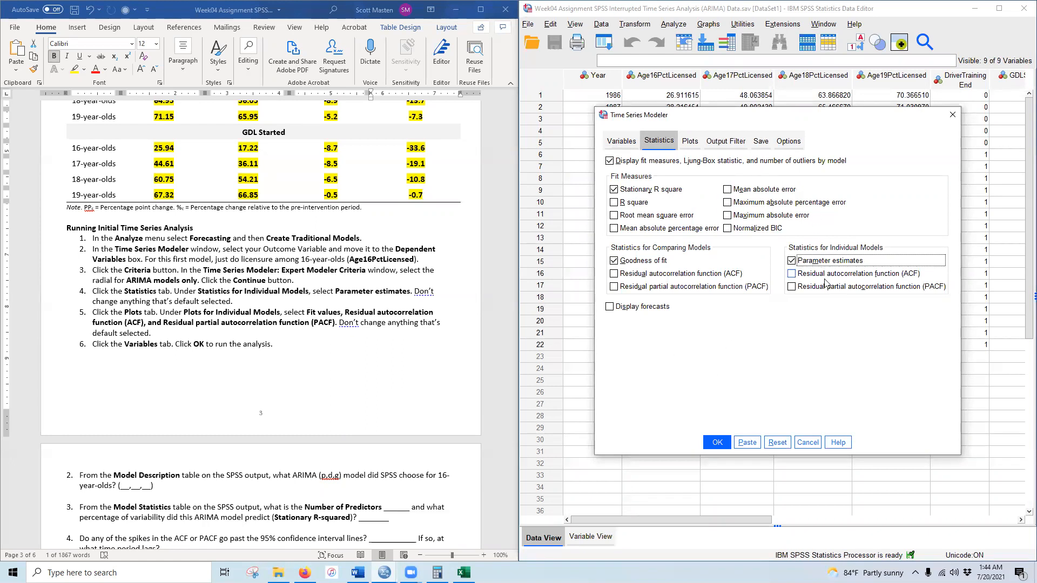
left_click(690, 141)
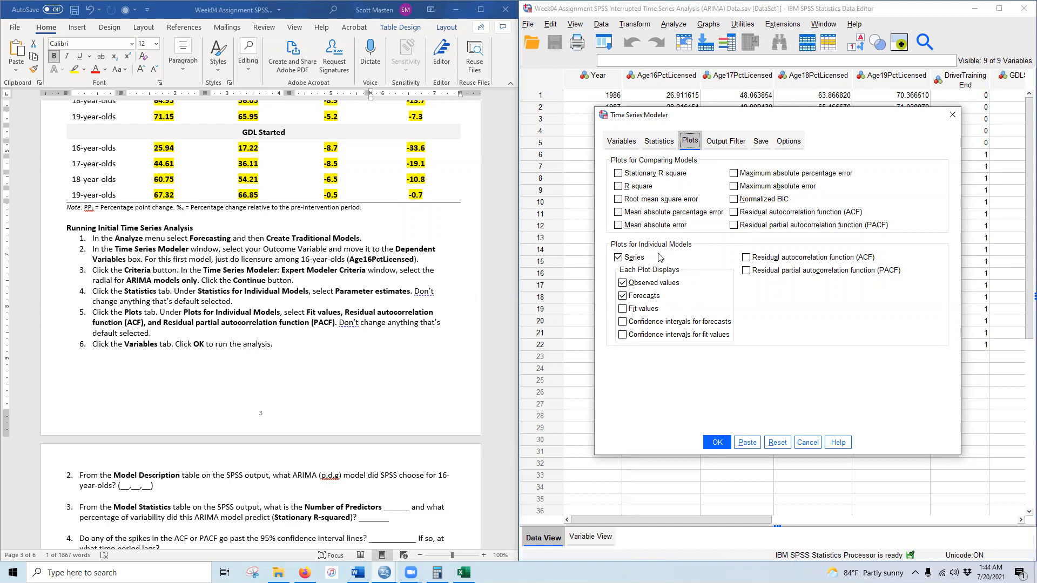
left_click(651, 309)
left_click(747, 258)
left_click(747, 272)
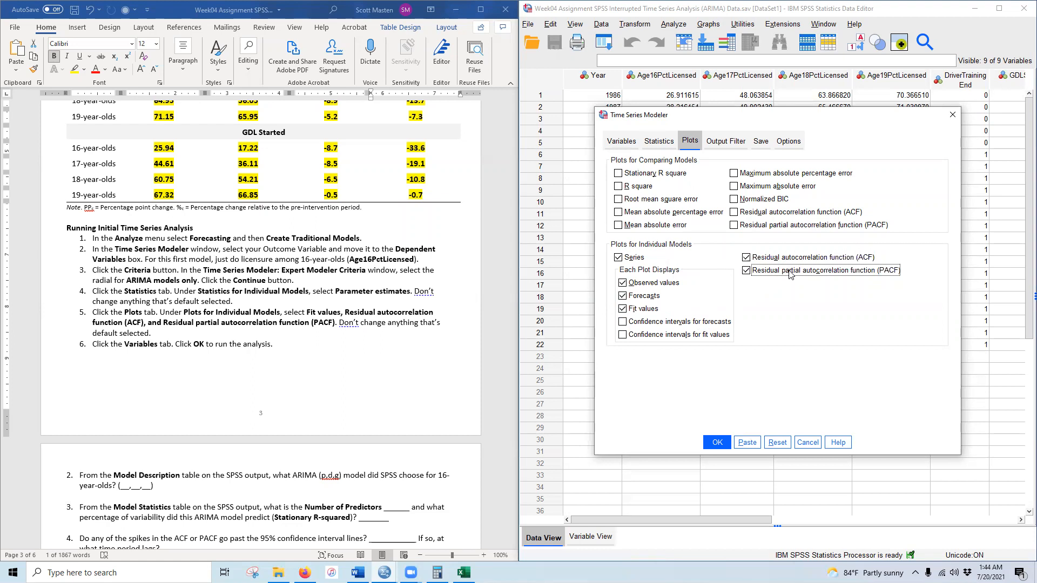
left_click(715, 444)
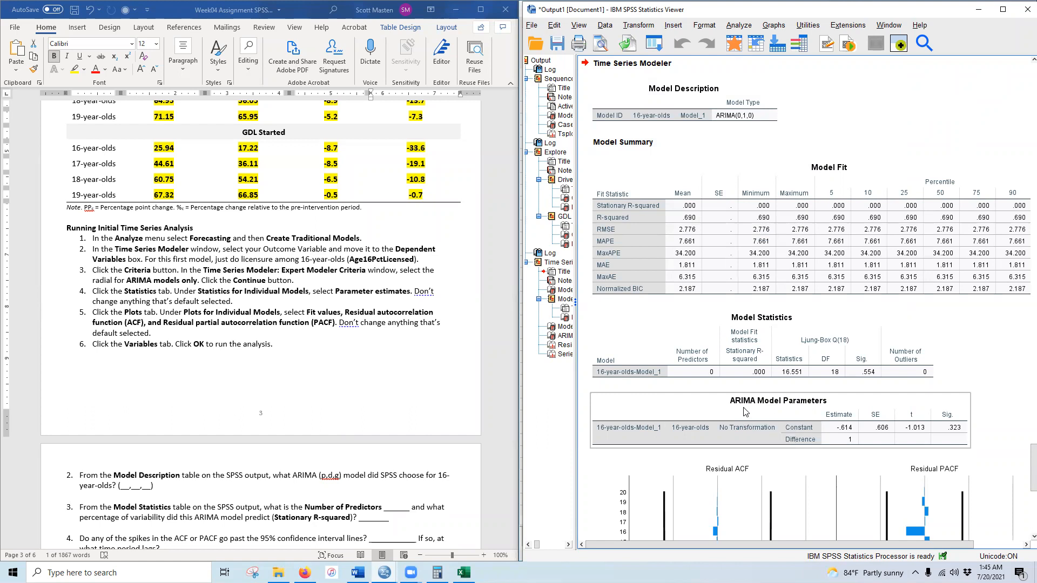
- Scroll the Output Viewer to the Model Description table showing ARIMA(0,1,0)
scroll(746, 412, "down", 3)
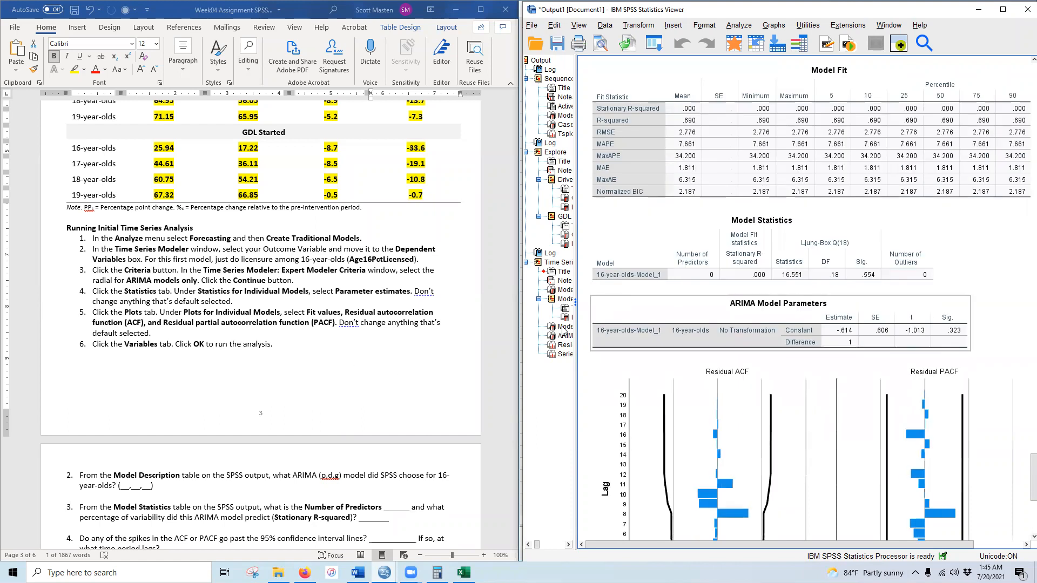
scroll(118, 344, "down", 4)
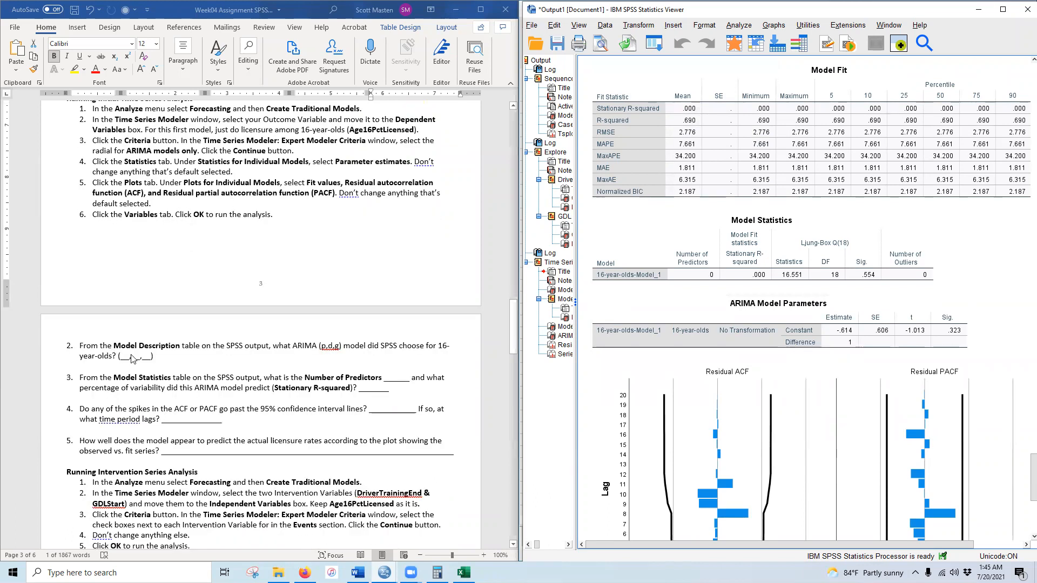
scroll(670, 351, "up", 6)
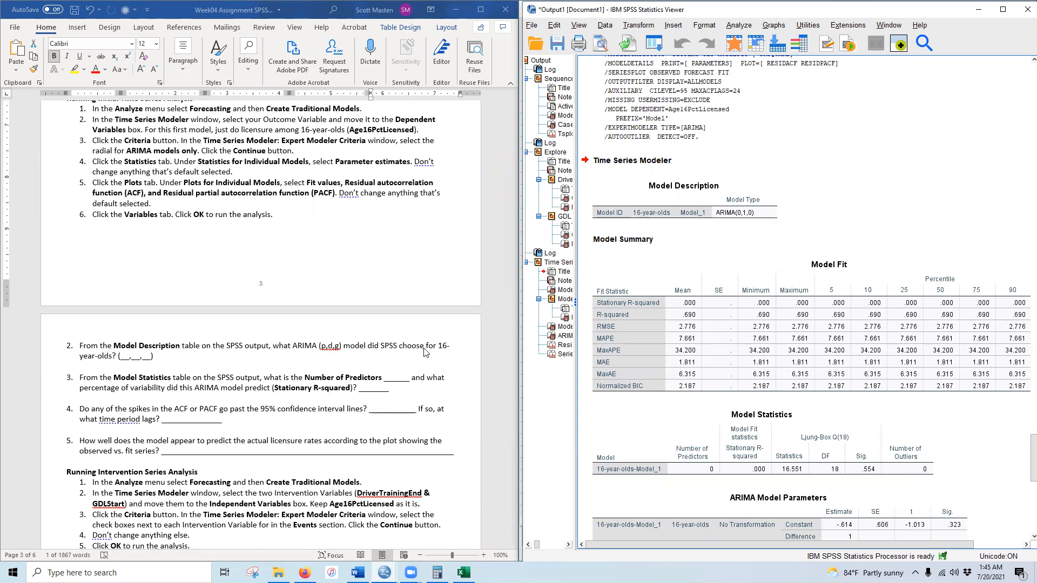
- Enter the ARIMA order 0, 1, 0 into question 2's three blanks
left_click(746, 217)
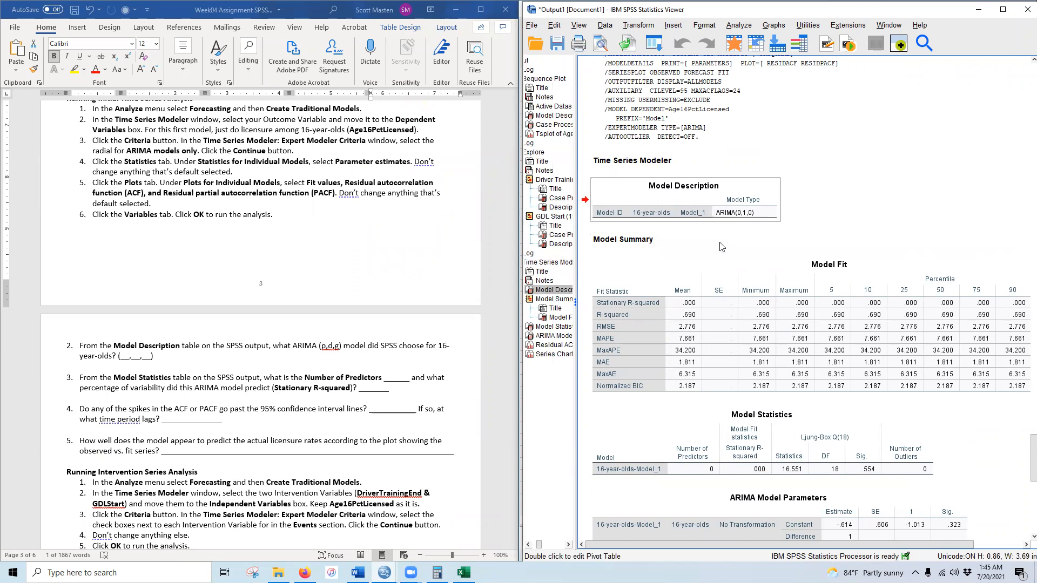
left_click(130, 358)
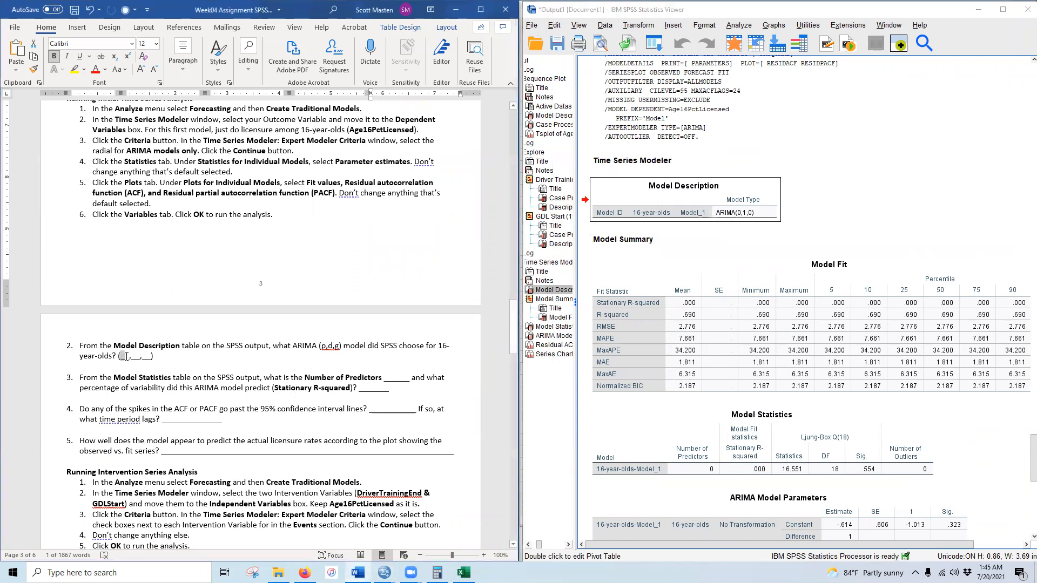
type("0")
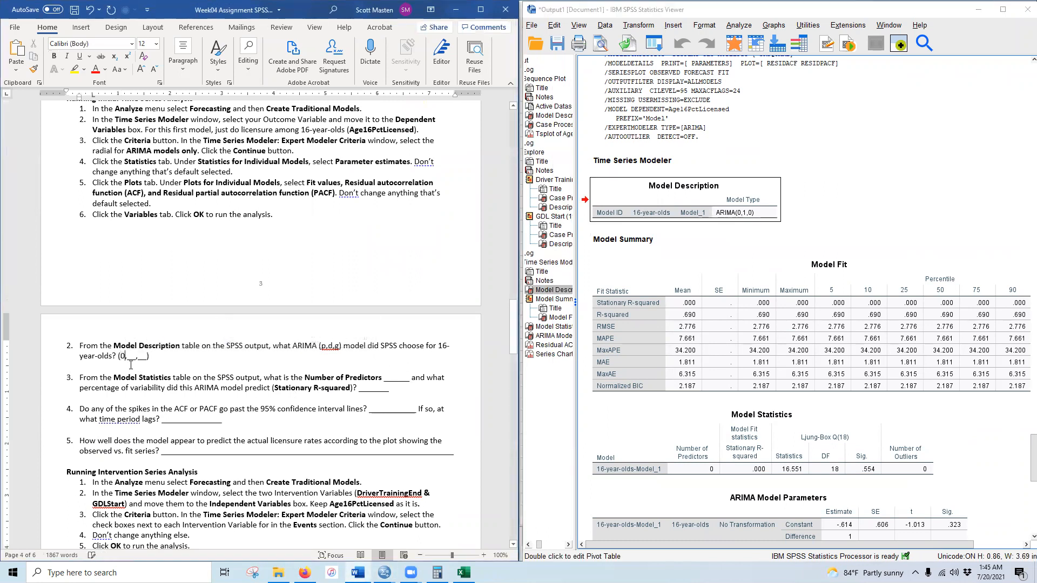
left_click(132, 358)
type("1")
left_click(137, 356)
type("0")
- Make the (0,1,0) answer bold with yellow highlight
left_click_drag(132, 356, 137, 356)
left_click_drag(118, 356, 142, 357)
left_click(59, 58)
left_click(75, 69)
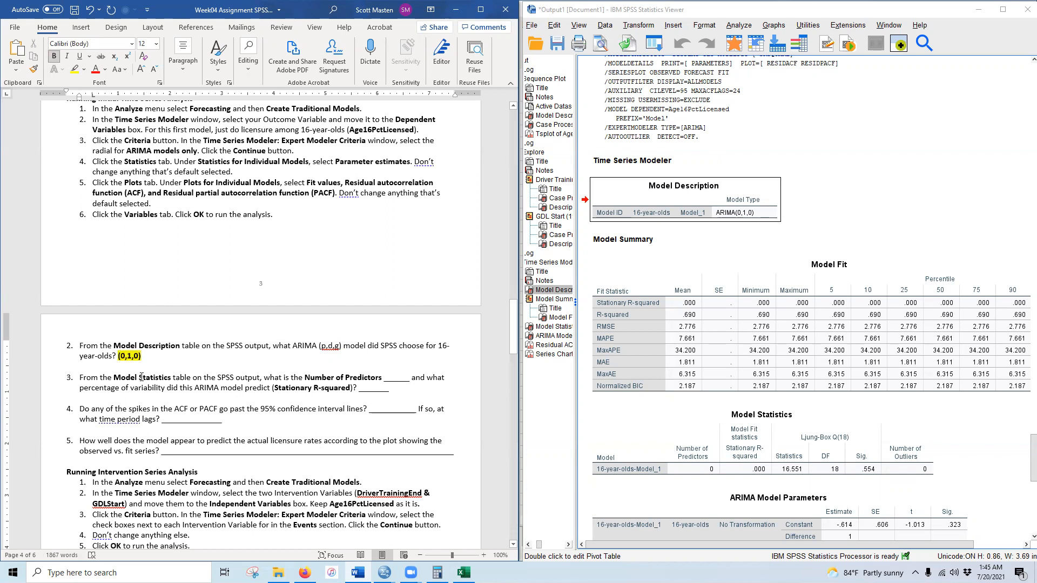
scroll(758, 278, "down", 5)
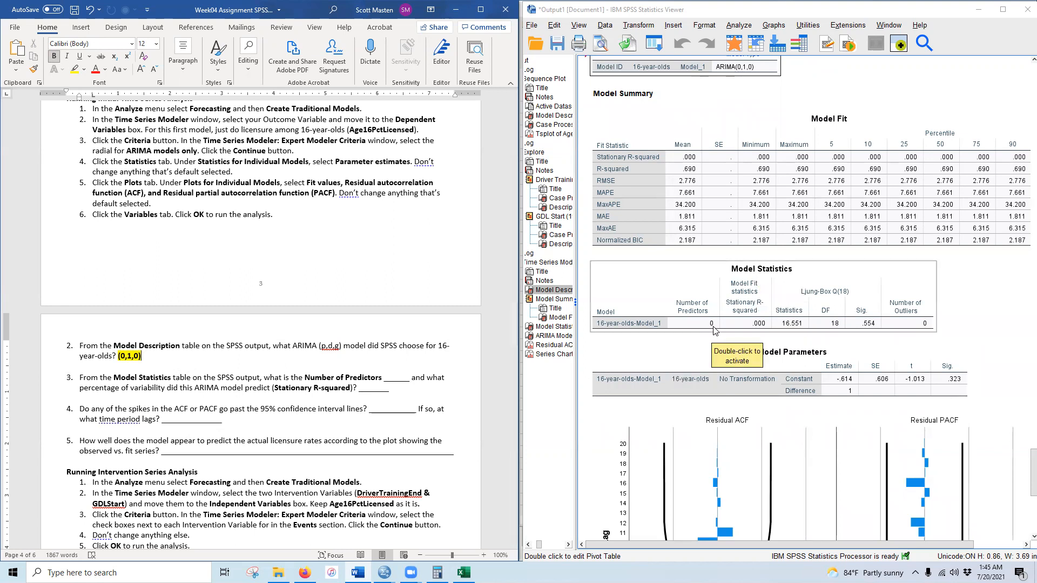
left_click_drag(393, 377, 401, 378)
- Answer 0 for Number of Predictors, in bold with yellow highlight
type("0")
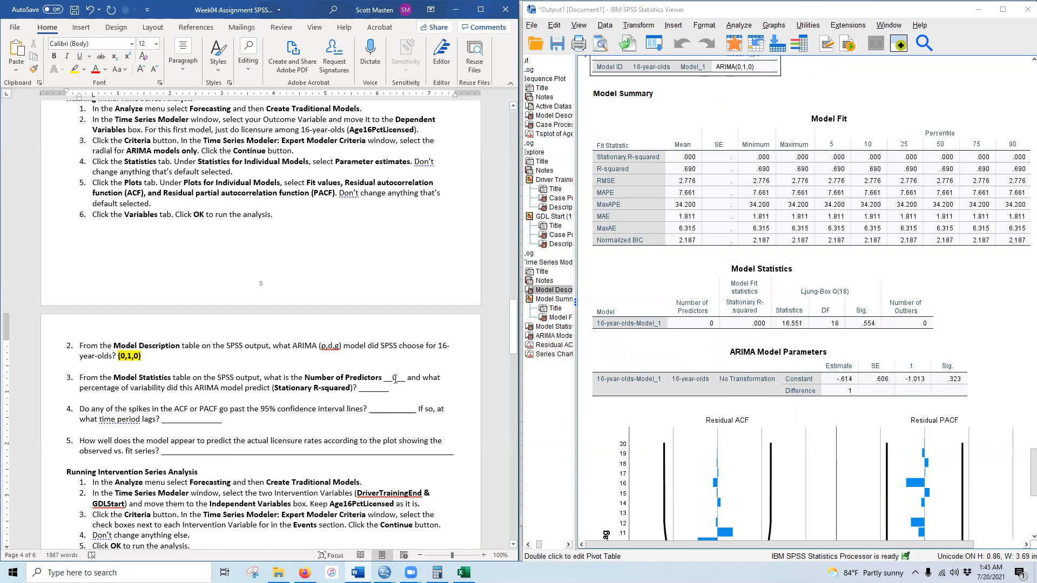
double_click(396, 377)
left_click(54, 56)
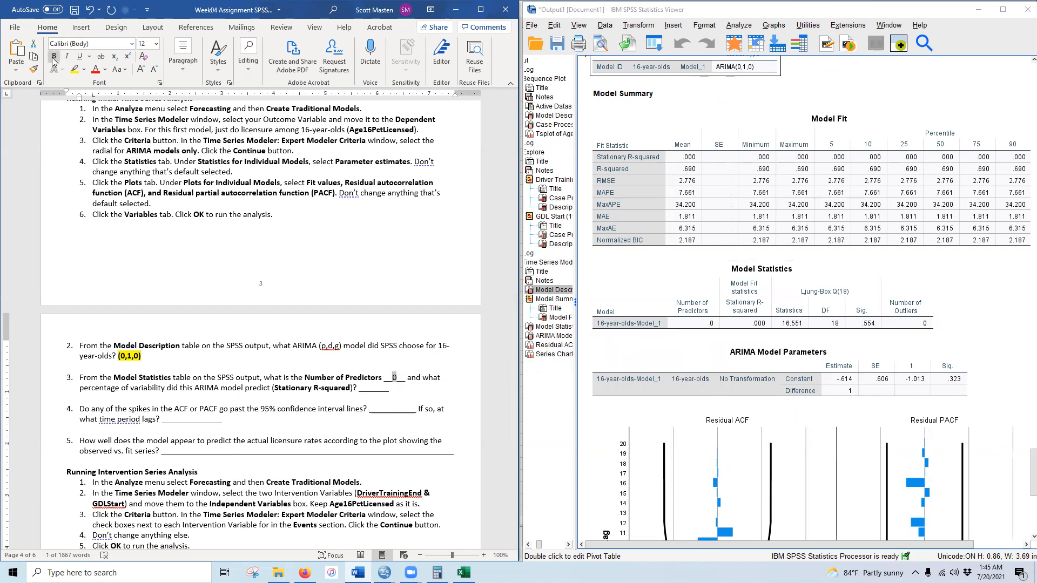
left_click(76, 70)
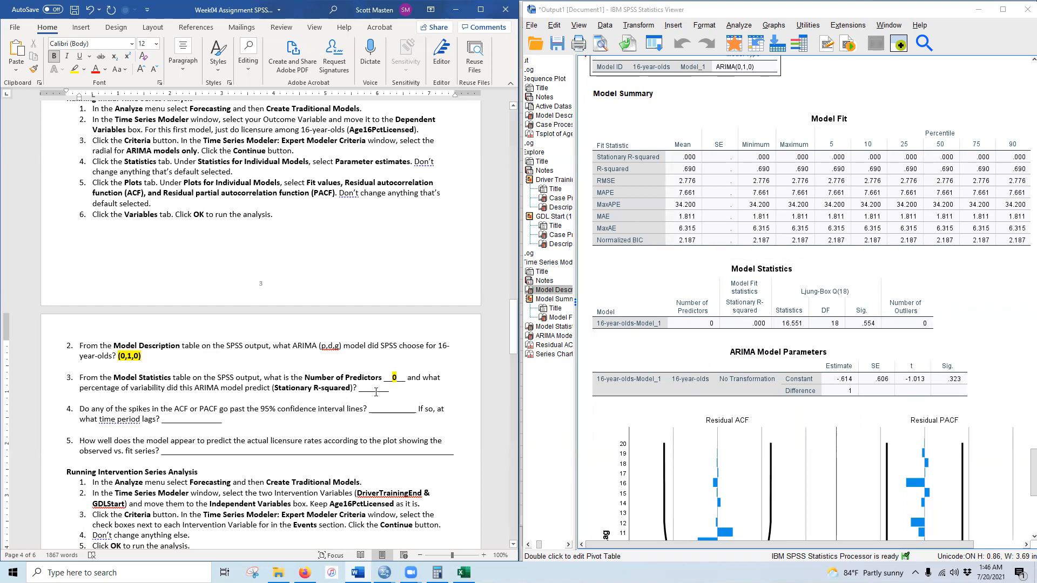
- Answer 0.0% for Stationary R-squared, in bold with yellow highlight
left_click_drag(368, 387, 384, 388)
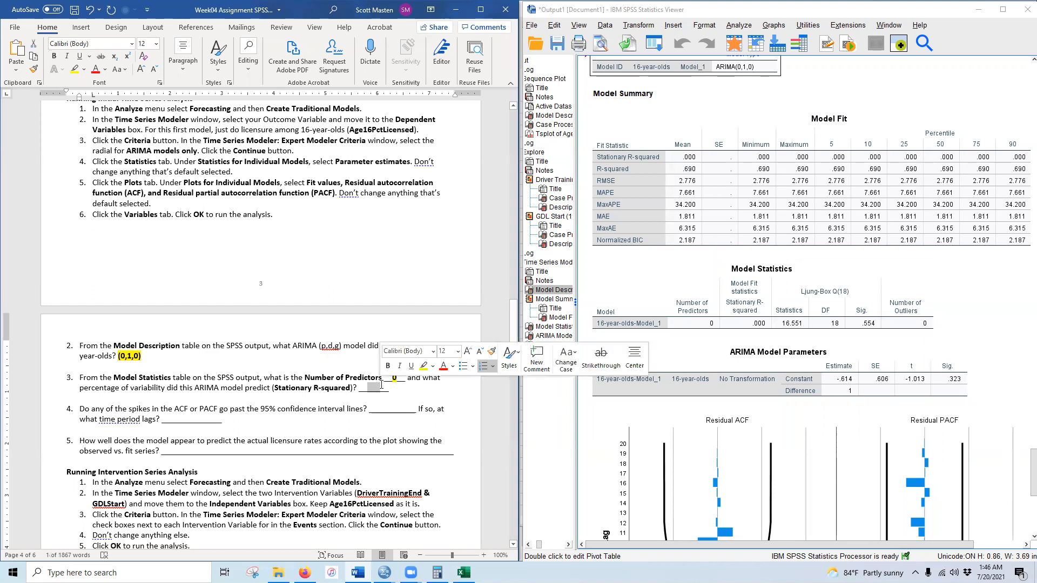
type("0.0%")
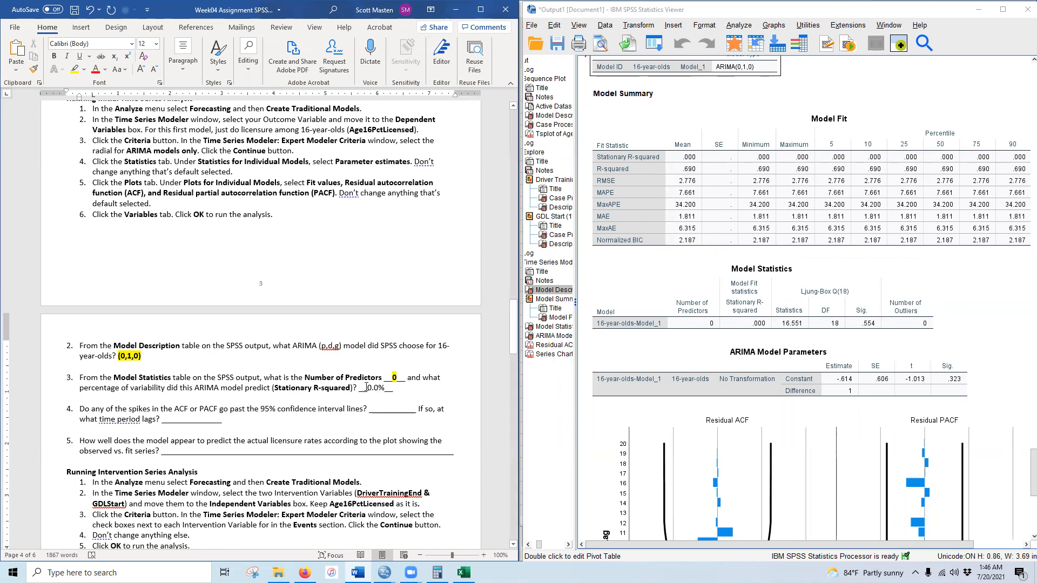
double_click(384, 388)
left_click(54, 56)
left_click(78, 72)
left_click(358, 401)
left_click(795, 384)
scroll(689, 384, "down", 3)
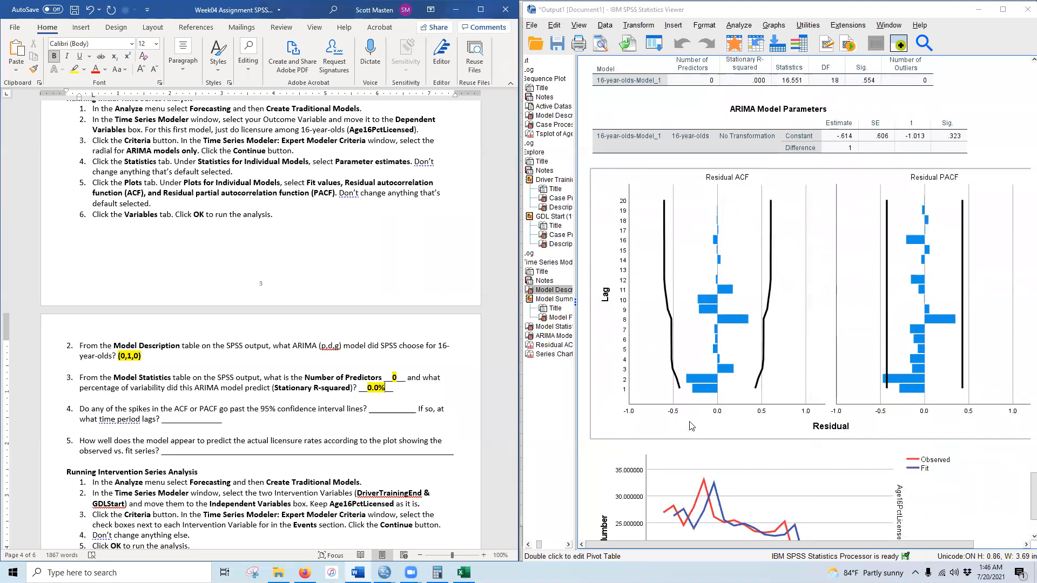
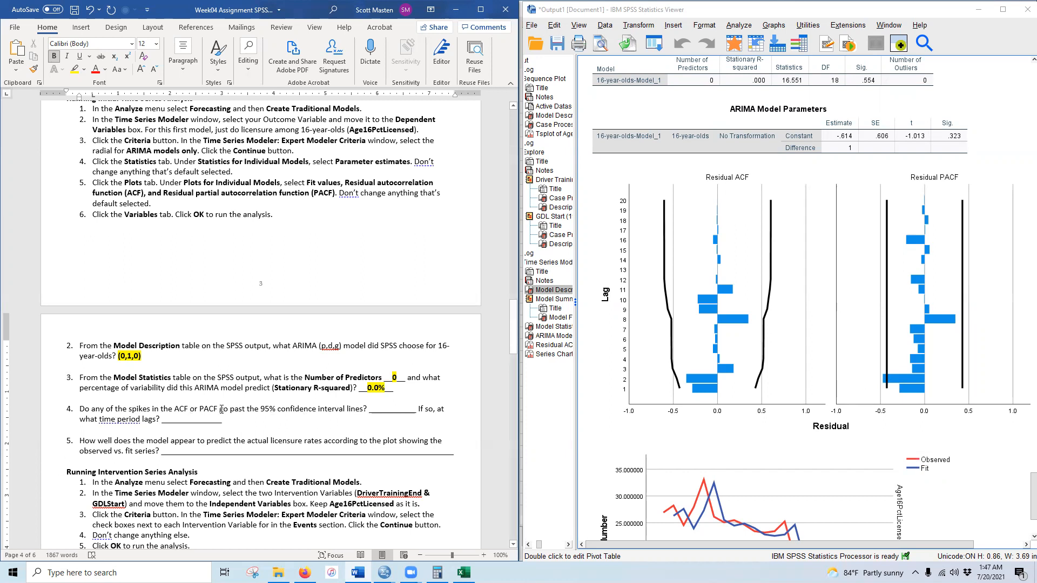
- Answer Yes to question 4 in bold with yellow highlight
left_click_drag(383, 409, 403, 409)
type("Yes")
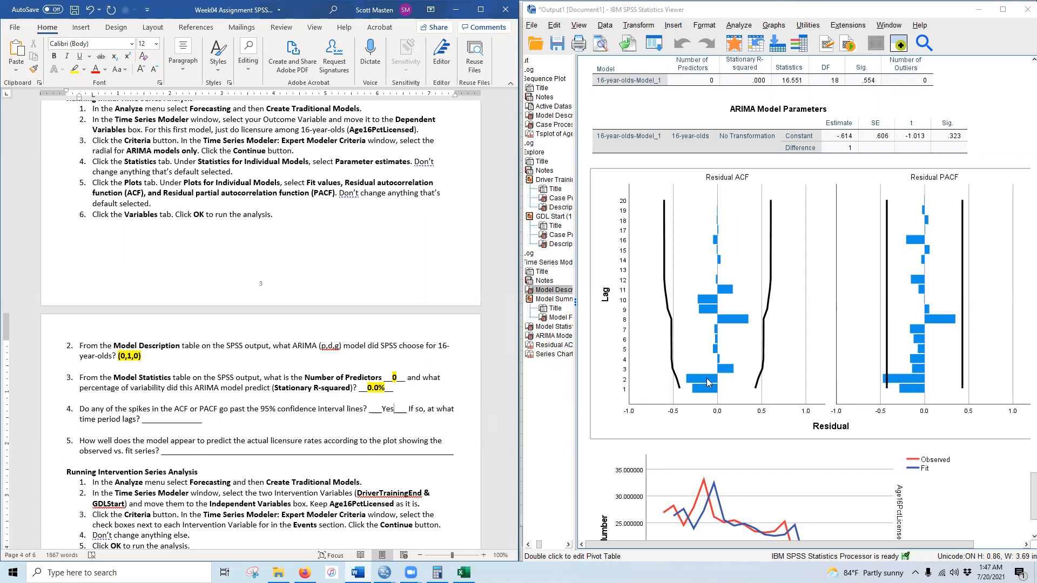
left_click_drag(382, 409, 392, 408)
double_click(392, 408)
left_click(53, 56)
left_click(74, 69)
left_click(383, 420)
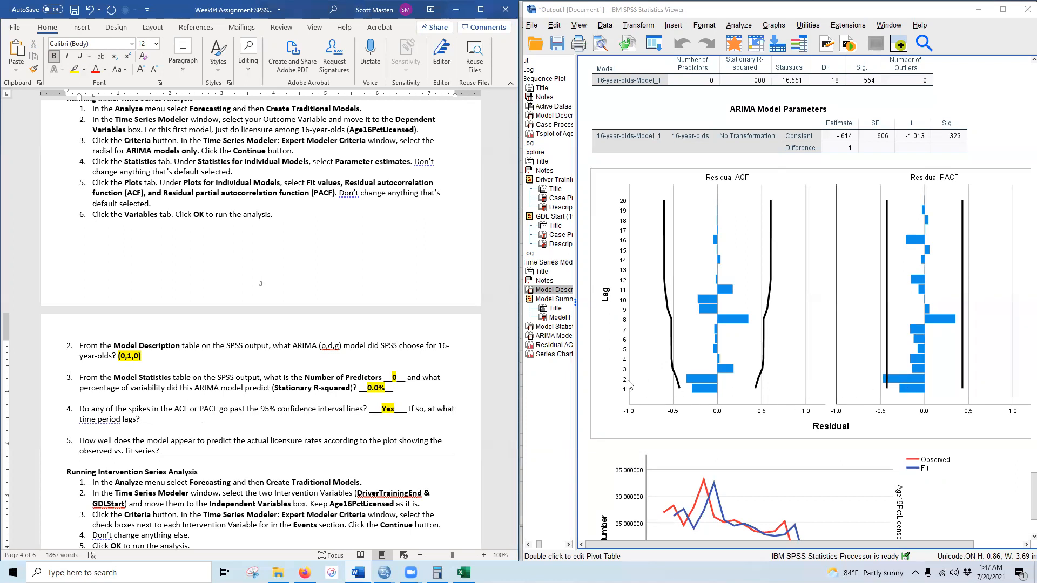
- Enter 2 as question 4's time period lag, bold with yellow highlight
left_click(158, 420)
type("2")
double_click(161, 420)
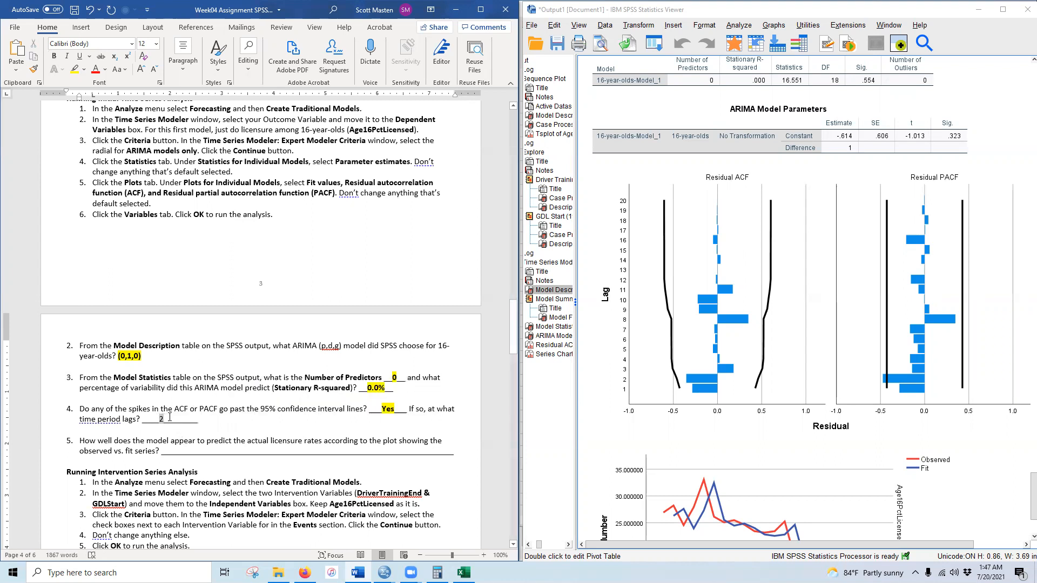
left_click(54, 57)
left_click(76, 70)
left_click(208, 460)
- Answer question 5: 'The pattern fits the actual licensure rates, but is shifted forward 1 period'
scroll(264, 430, "down", 3)
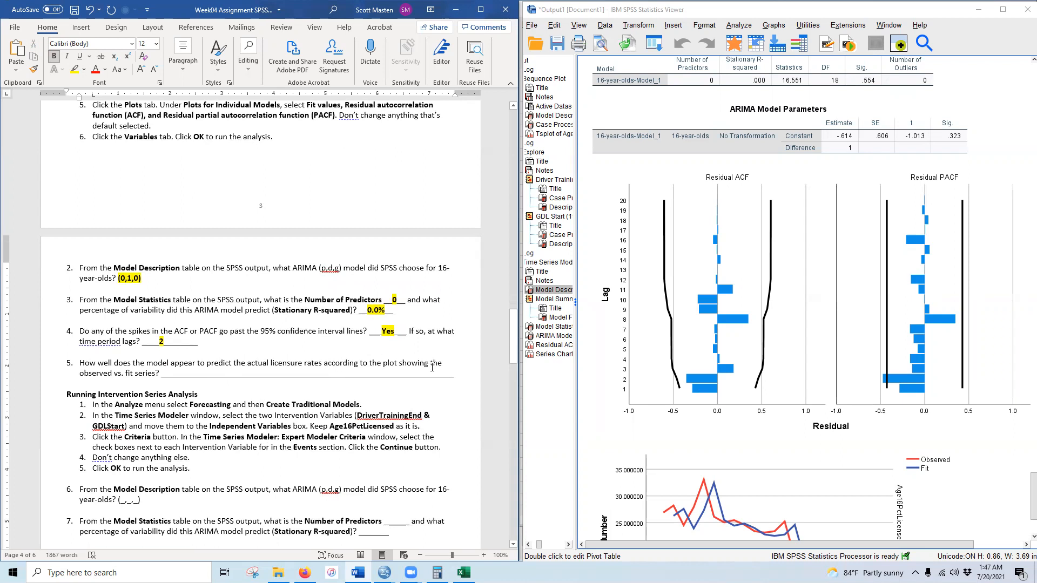
scroll(767, 389, "down", 3)
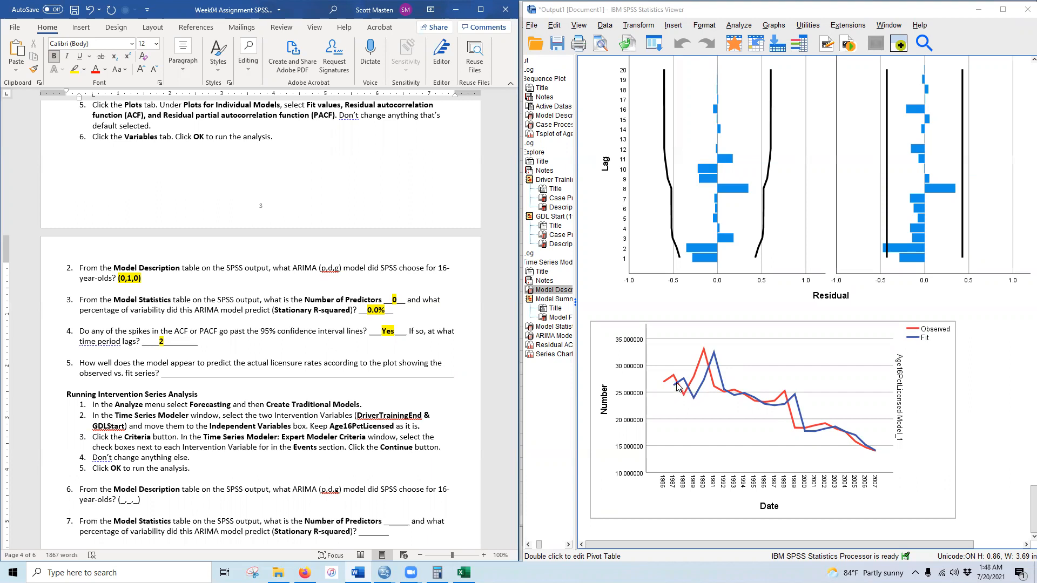
left_click_drag(174, 373, 397, 373)
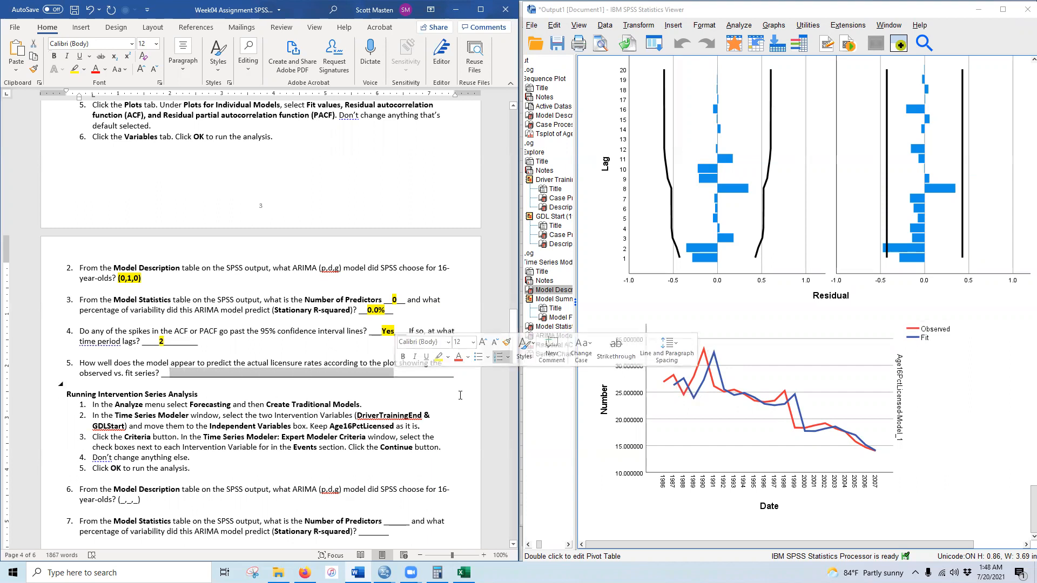
left_click(176, 375)
left_click_drag(175, 376, 332, 375)
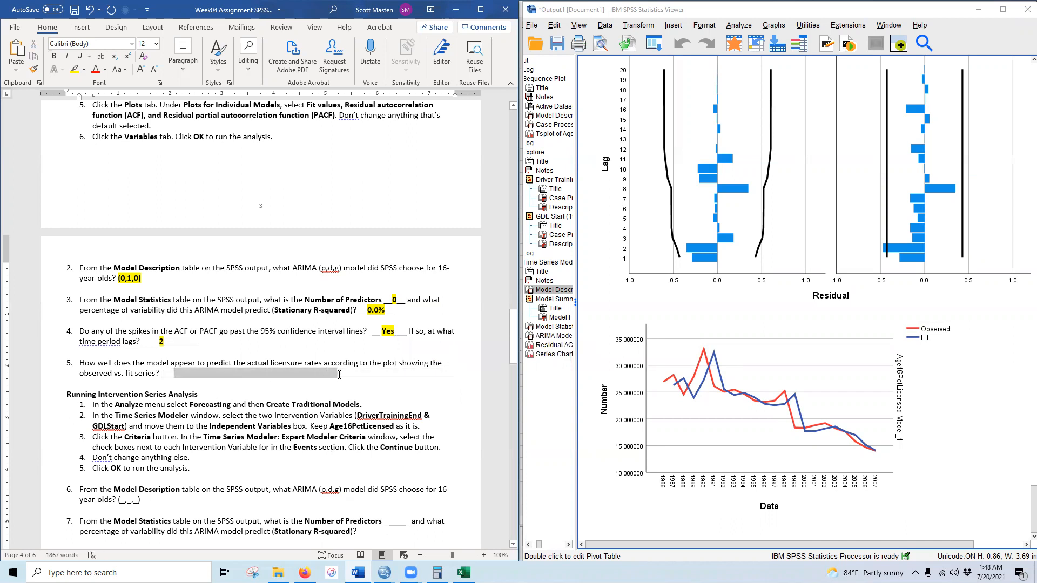
type("The p")
type("attern fits the actua")
type("l licensure ")
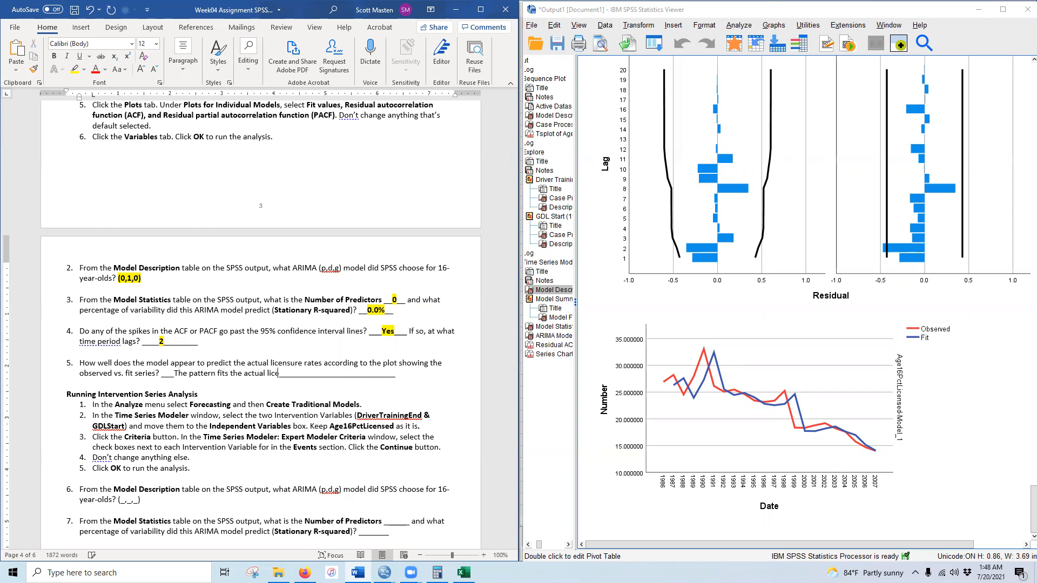
type("rates, but is shifted forward 1 ")
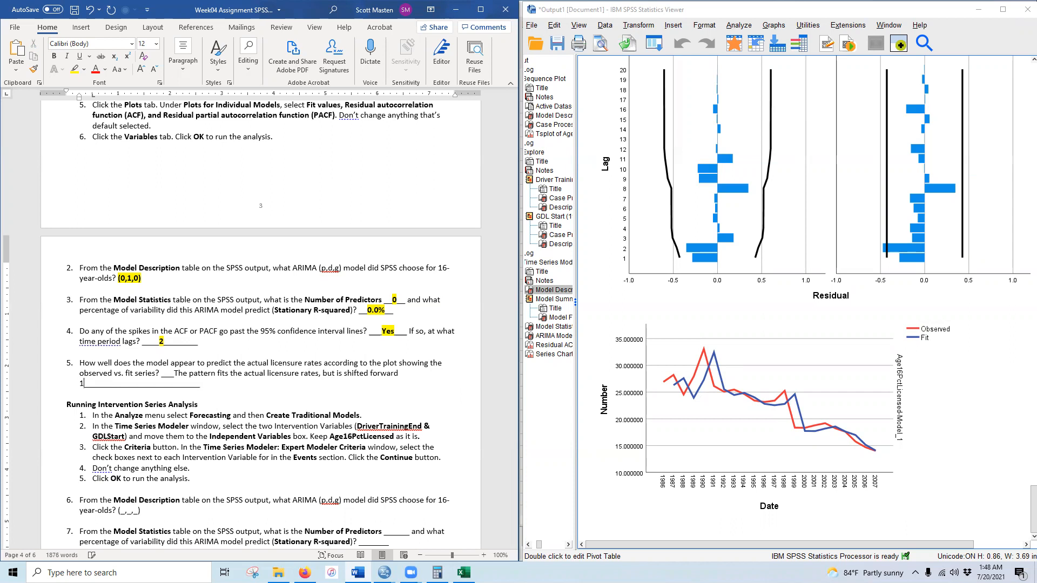
type("period")
key("Delete")
key("Delete")
key("Delete")
key("Delete")
key("Delete")
key("Delete")
key("Delete")
key("Delete")
key("Delete")
key("Delete")
key("Delete")
key("Delete")
key("Delete")
key("Delete")
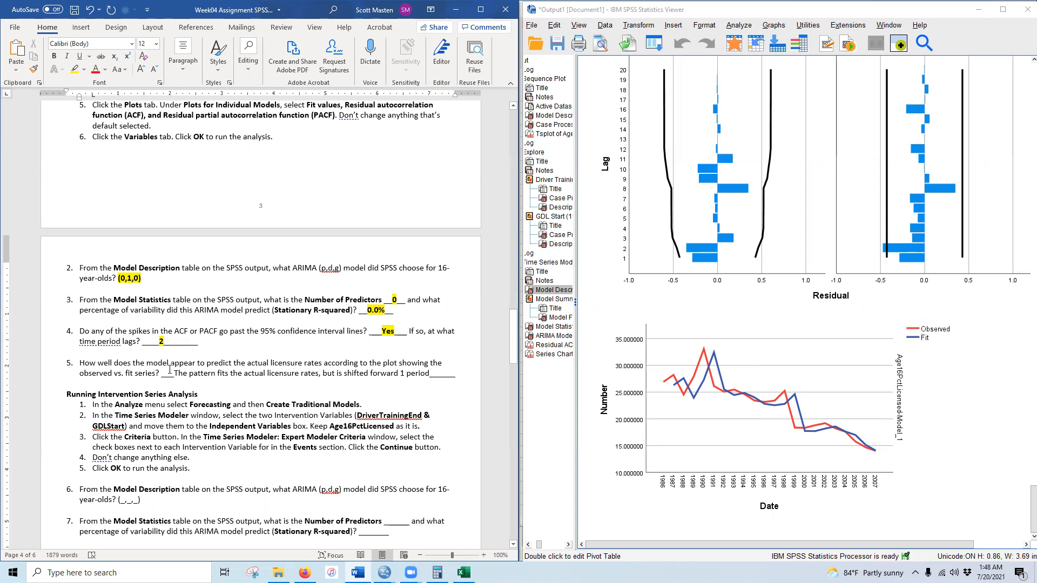
- Make the question 5 answer bold and yellow-highlighted, and remove leftover underscores
left_click_drag(175, 373, 429, 373)
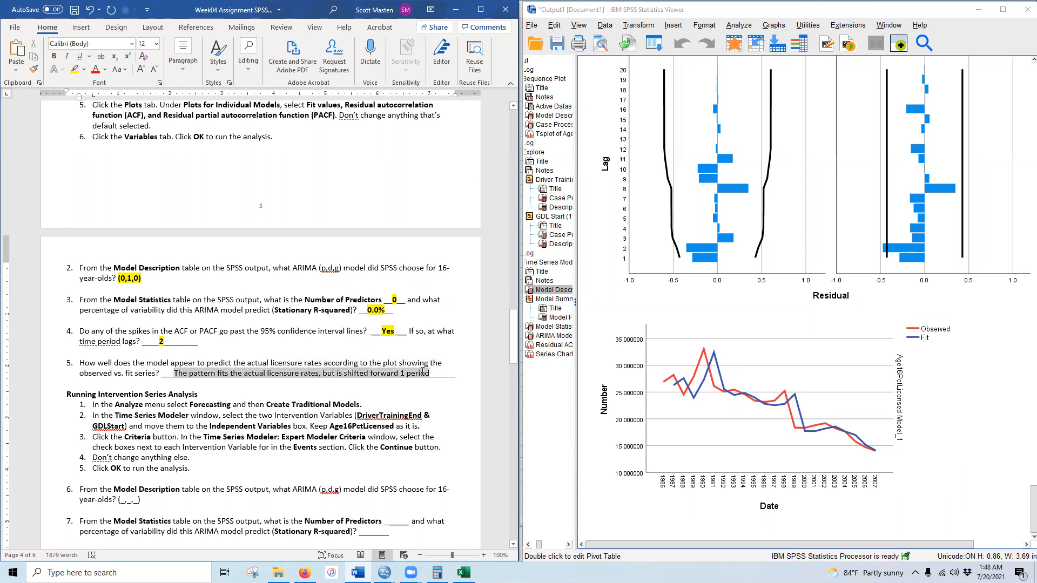
left_click(54, 56)
left_click(74, 69)
left_click(164, 376)
key("BackSpace")
left_click(116, 384)
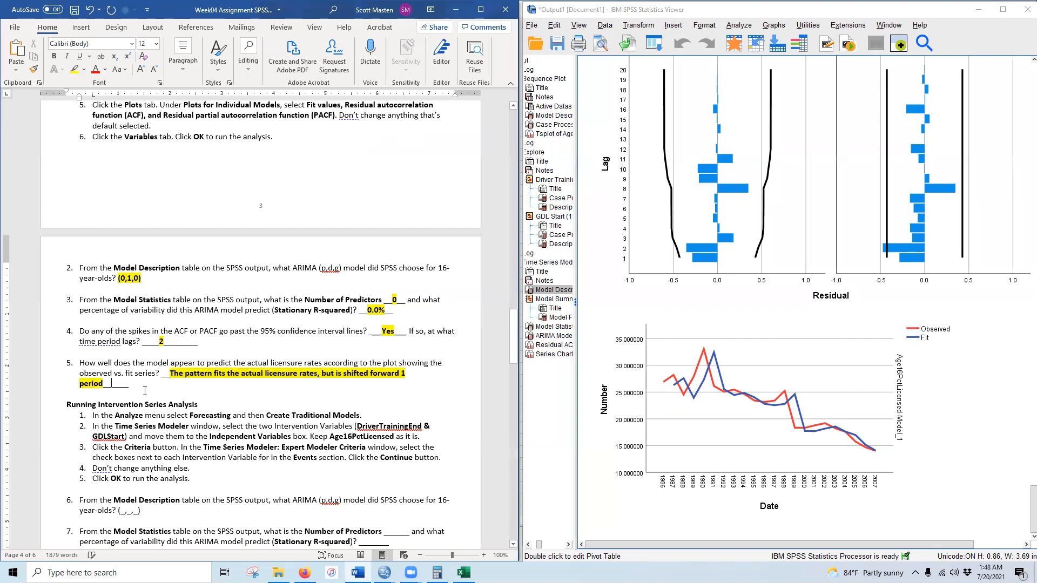
key("BackSpace")
key("Delete")
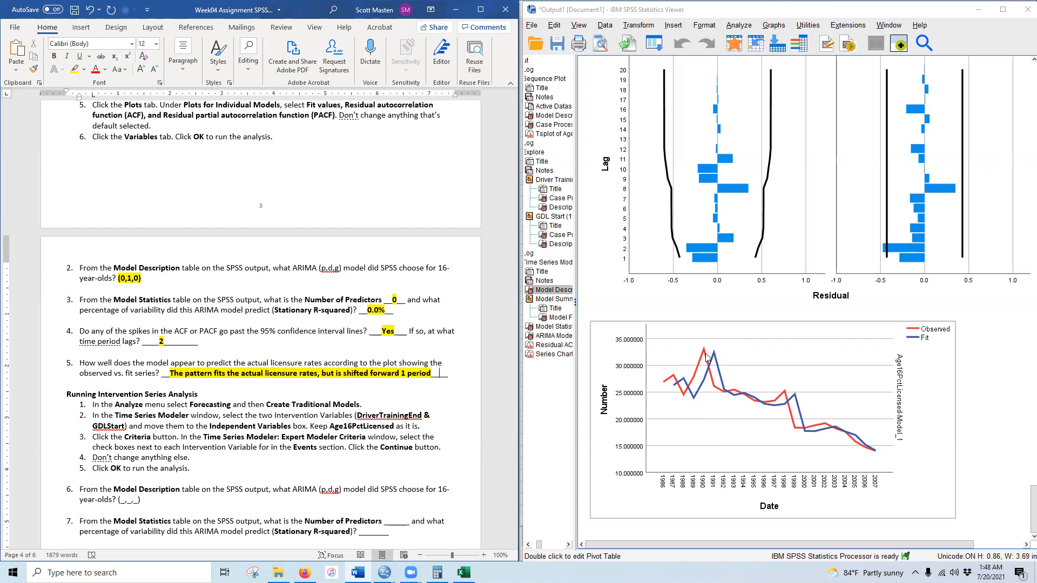
- Start a traditional time series model with DriverTrainingEnd and GDLStart as independent variables
scroll(142, 413, "down", 1)
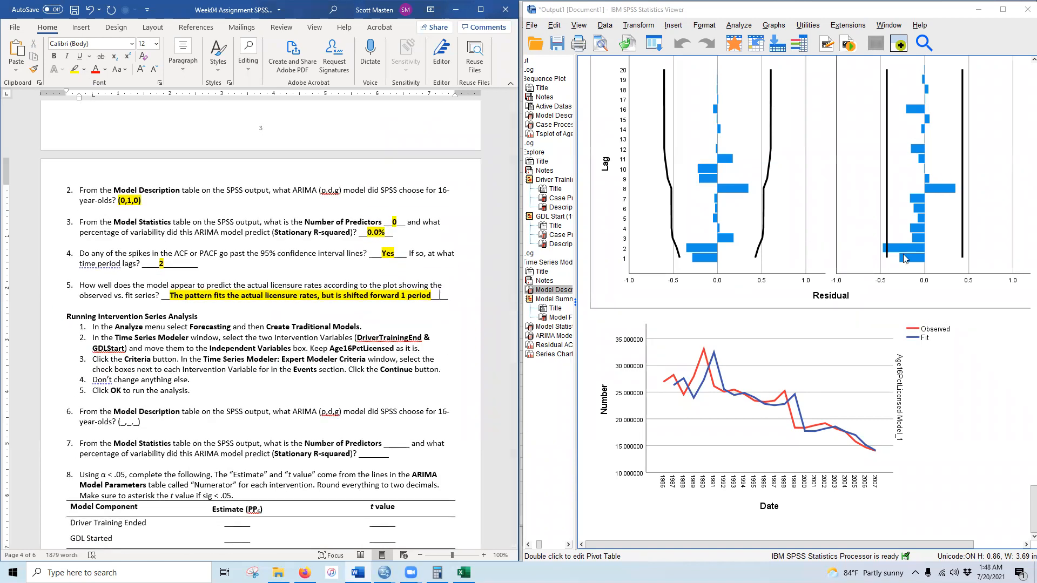
left_click(891, 334)
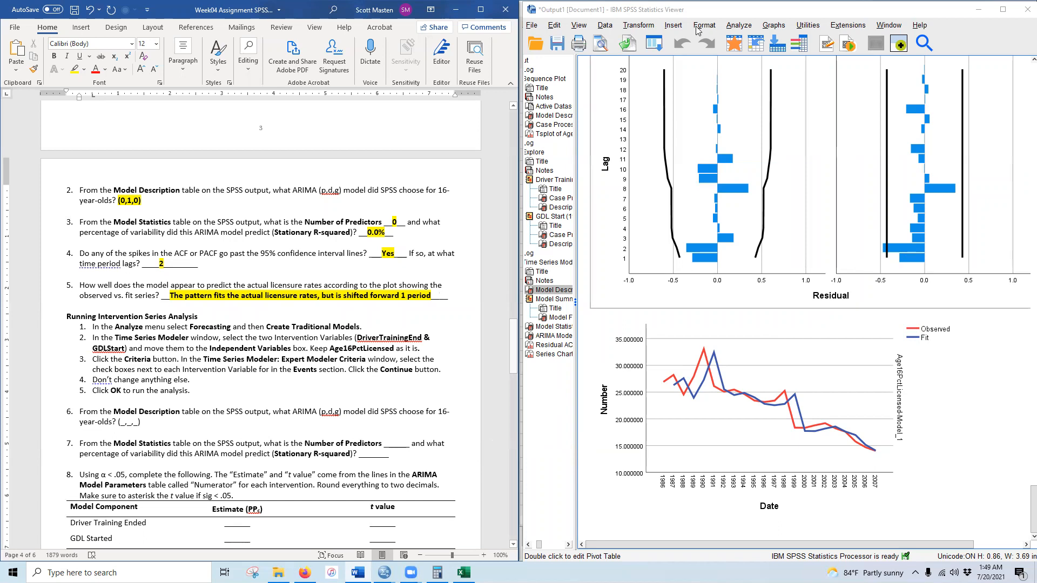
left_click(738, 25)
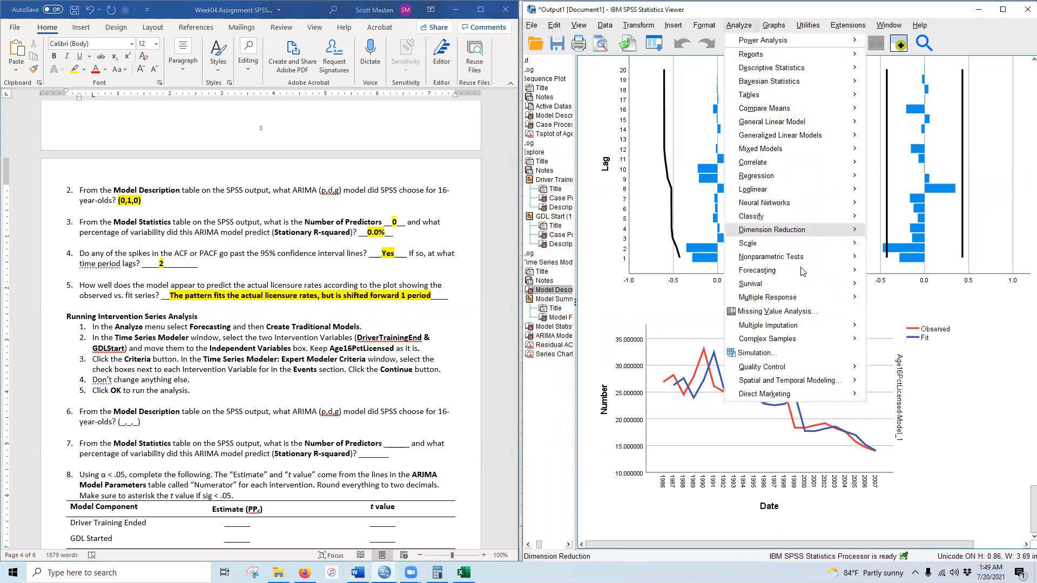
mouse_move(820, 270)
left_click(916, 286)
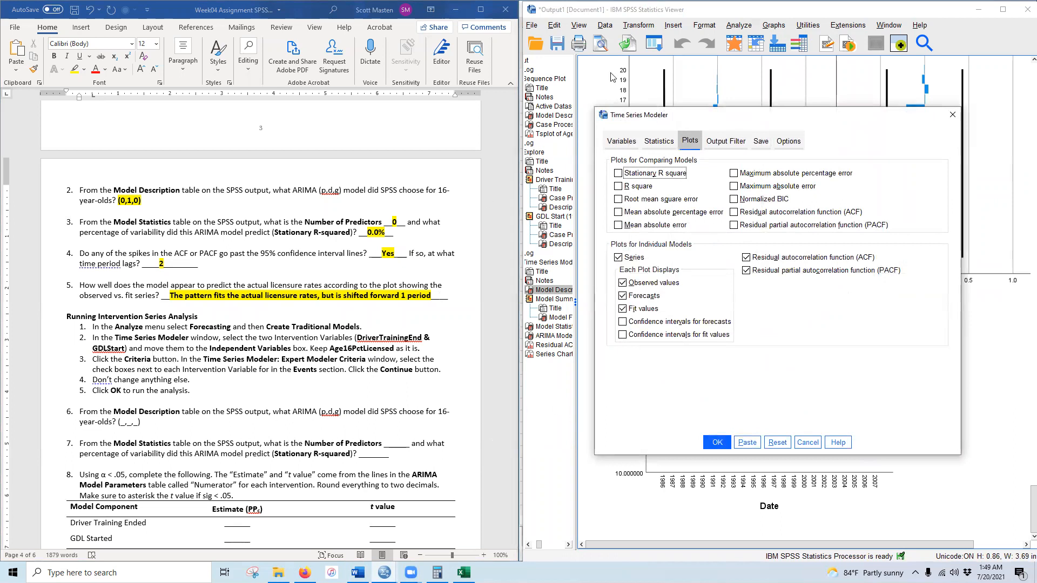
left_click(623, 141)
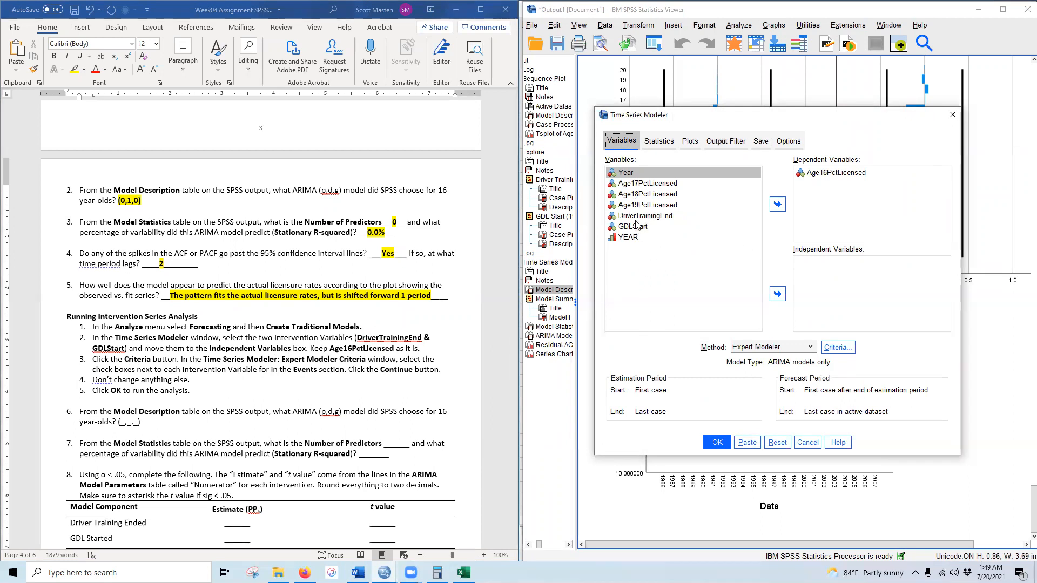
left_click_drag(634, 217, 633, 227)
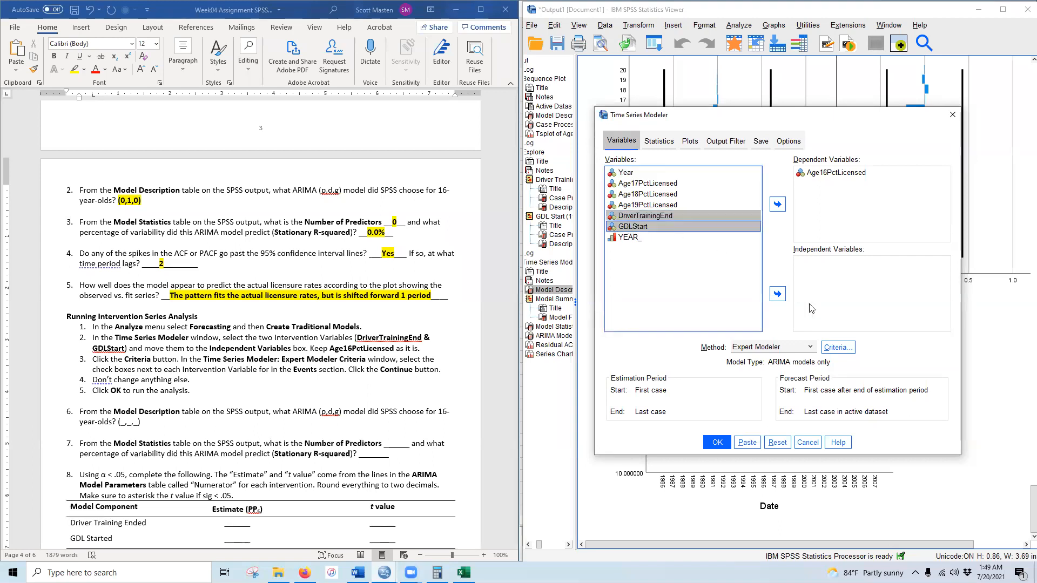
left_click(778, 295)
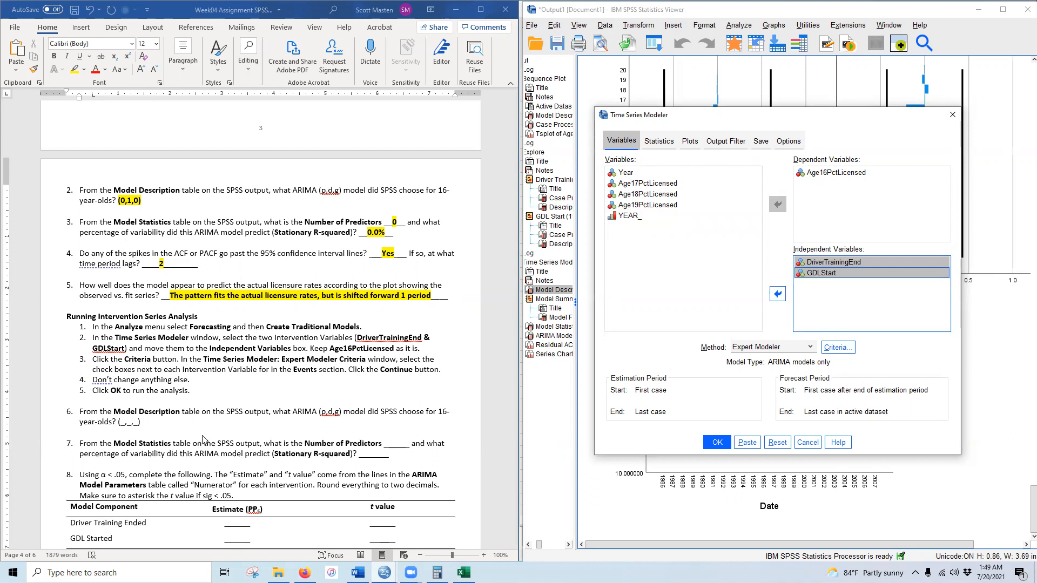
- Mark the interventions as event variables in the criteria and run the model
left_click(838, 349)
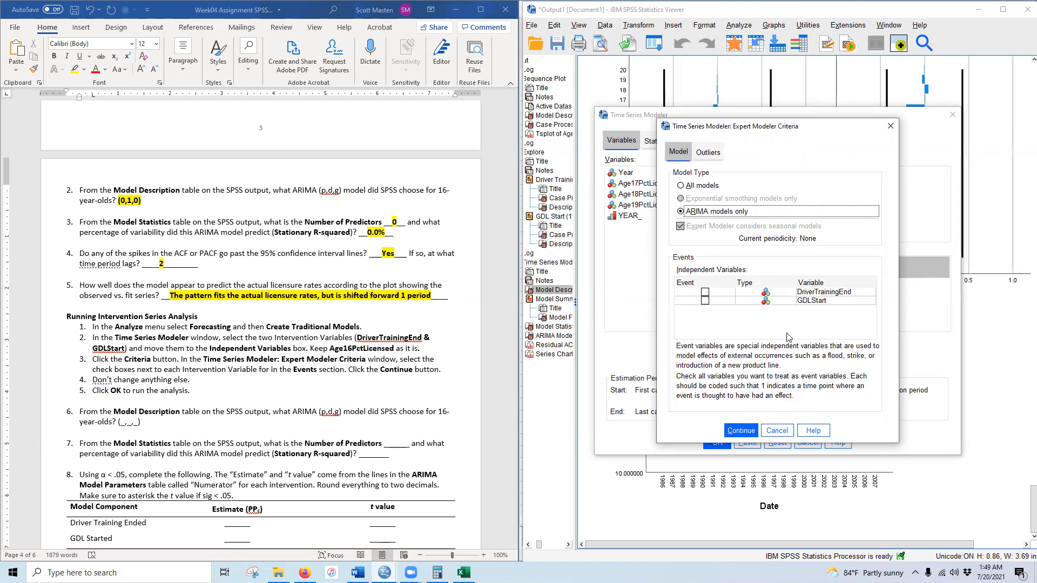
left_click(706, 293)
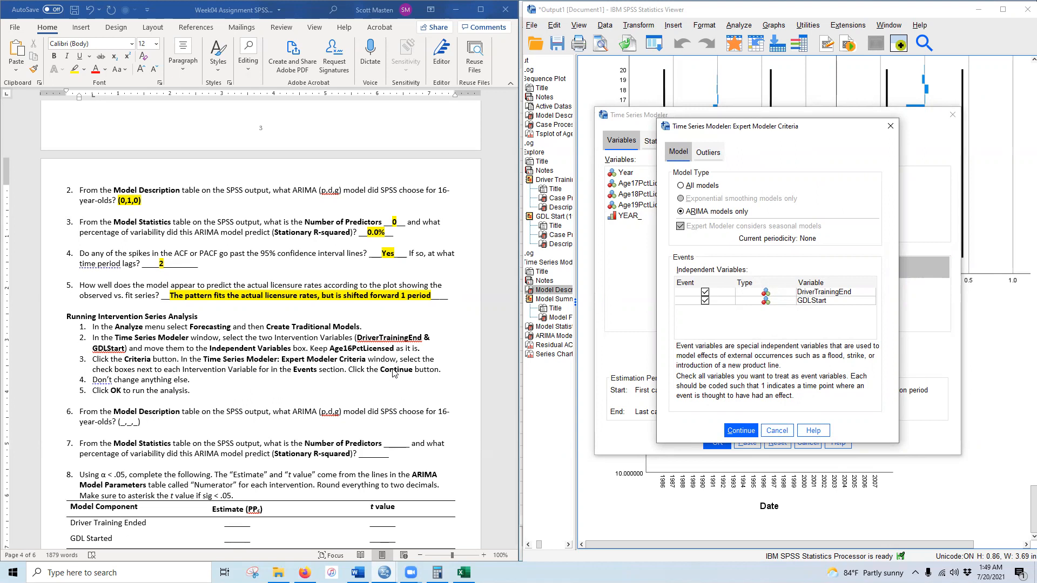
key("Return")
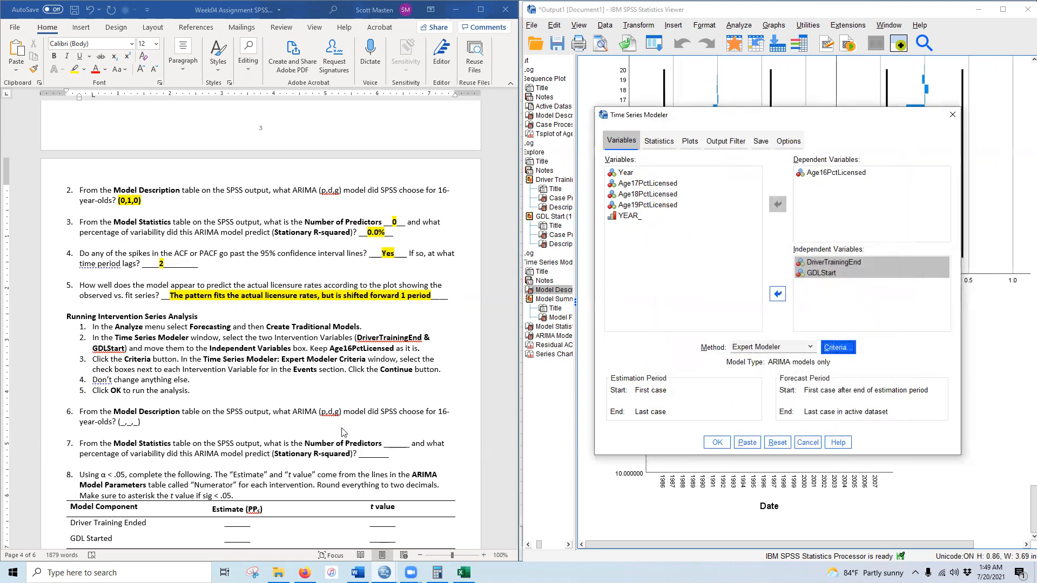
left_click(717, 442)
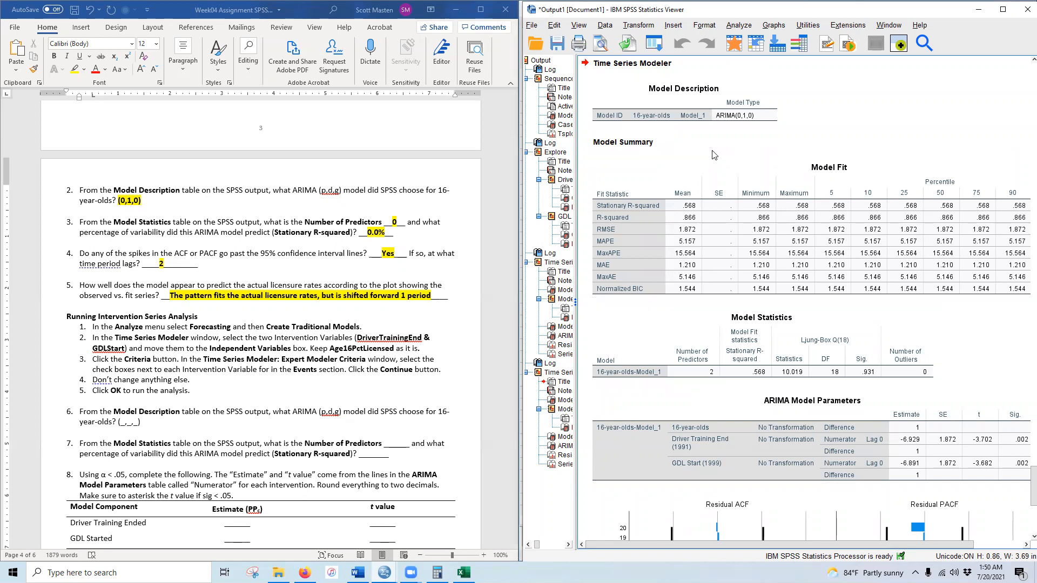
scroll(128, 441, "down", 2)
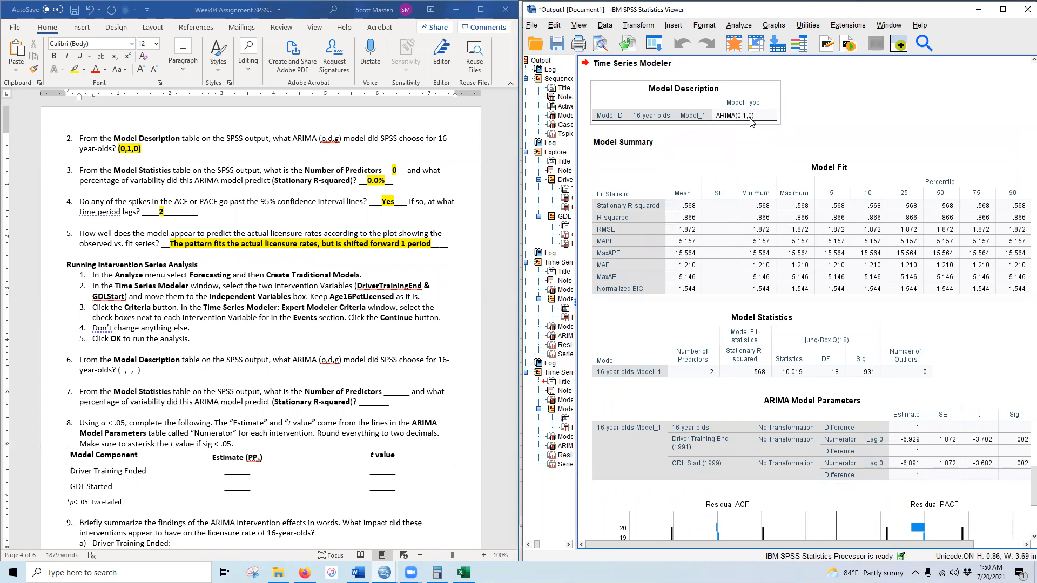
left_click(122, 371)
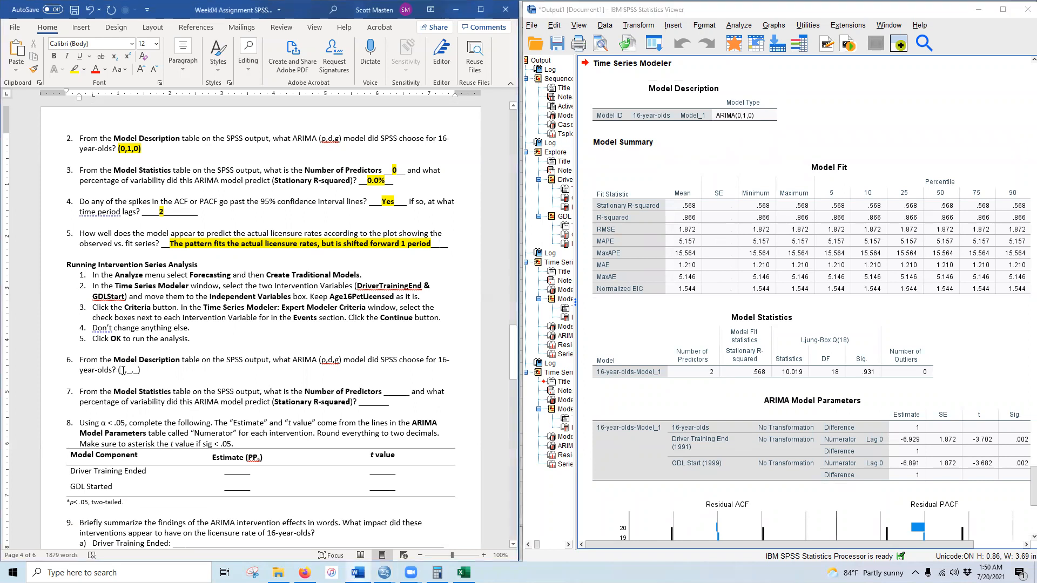
type("0,1,0")
double_click(129, 371)
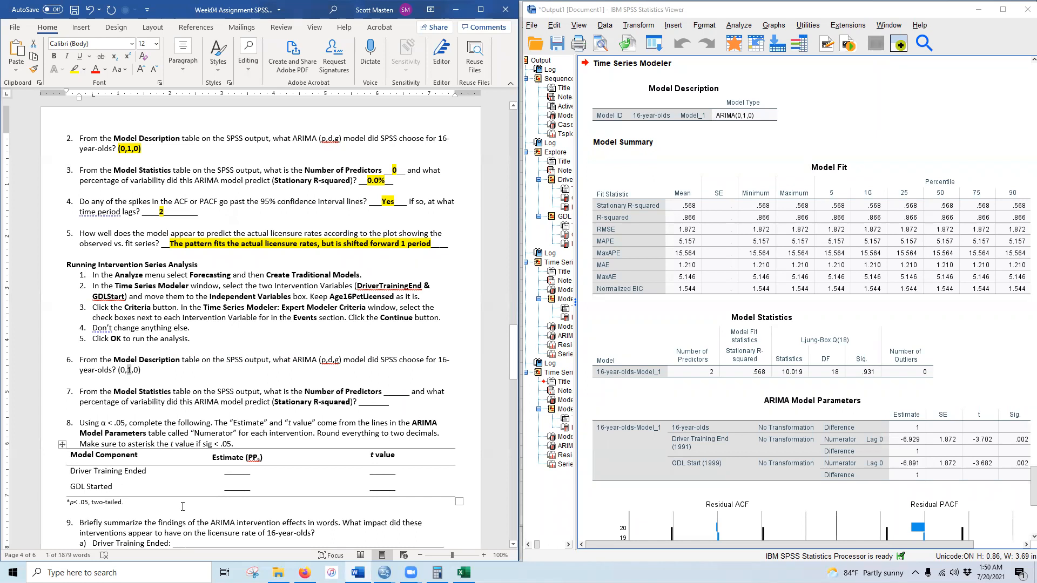
left_click_drag(513, 351, 516, 265)
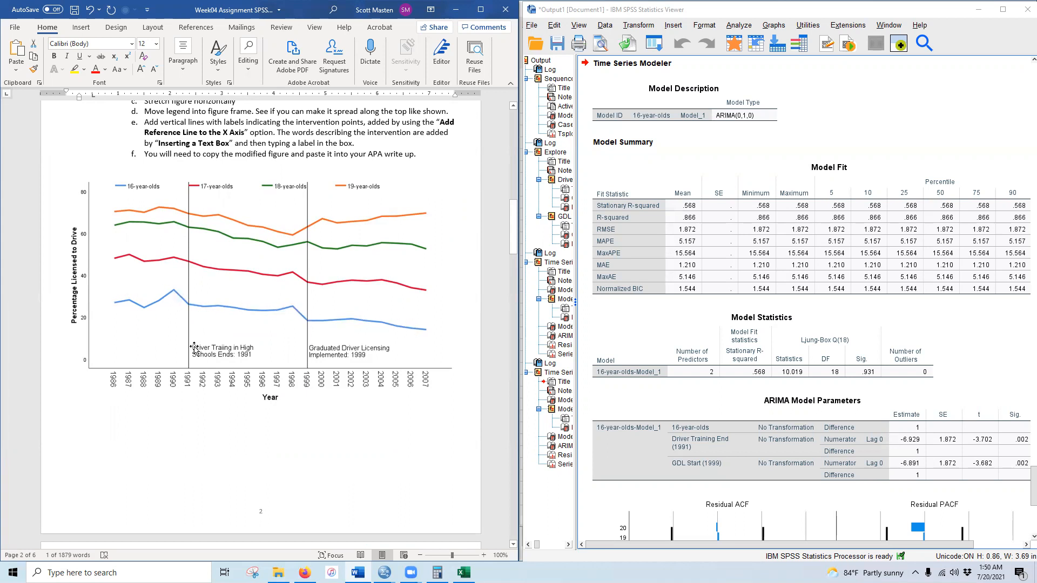
scroll(205, 356, "down", 20)
scroll(216, 365, "down", 14)
scroll(174, 365, "up", 6)
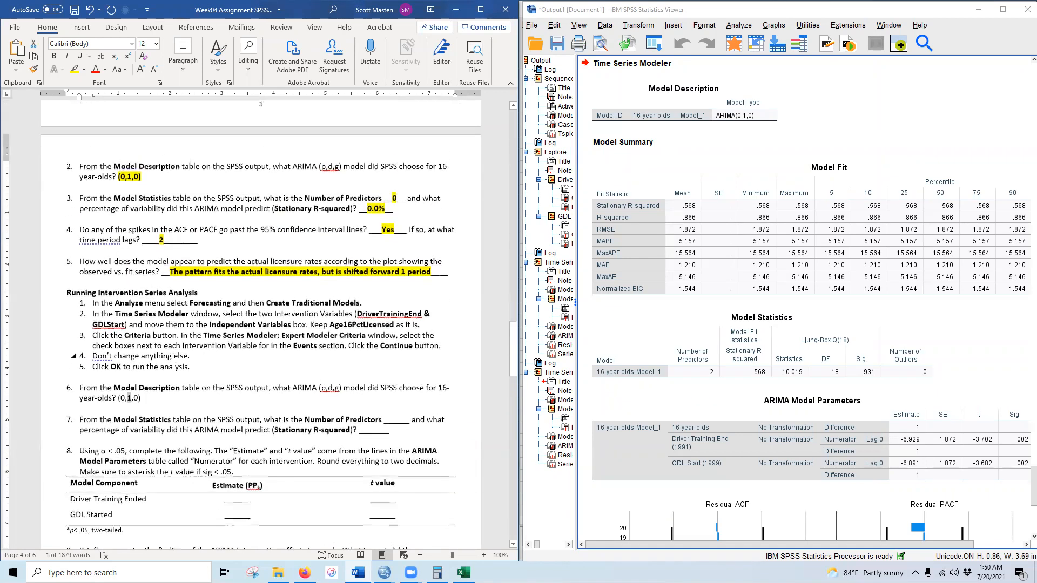
left_click_drag(118, 399, 141, 398)
left_click(54, 56)
left_click(75, 70)
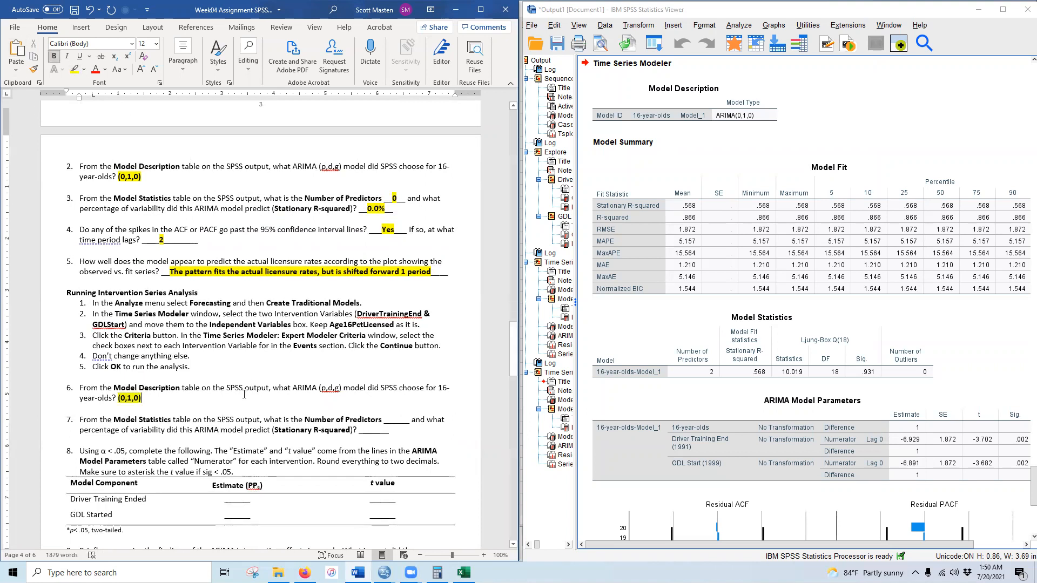
scroll(251, 384, "down", 3)
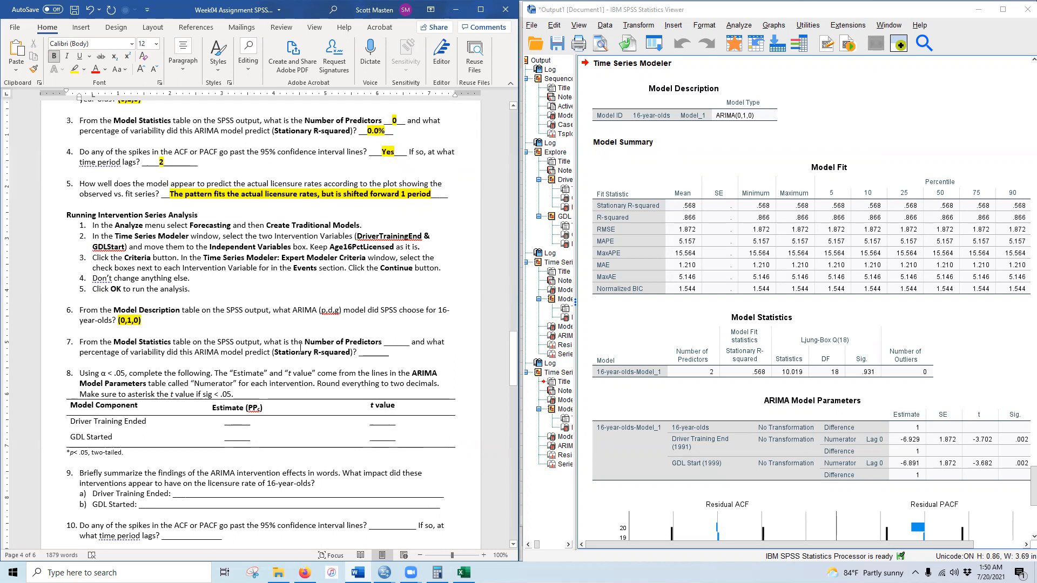
left_click(716, 379)
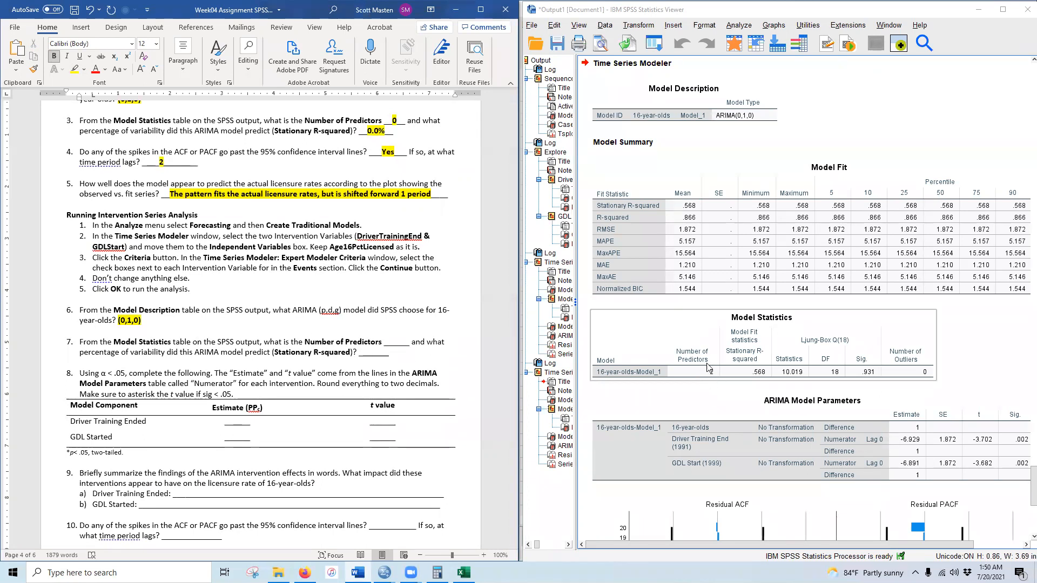
left_click(675, 404)
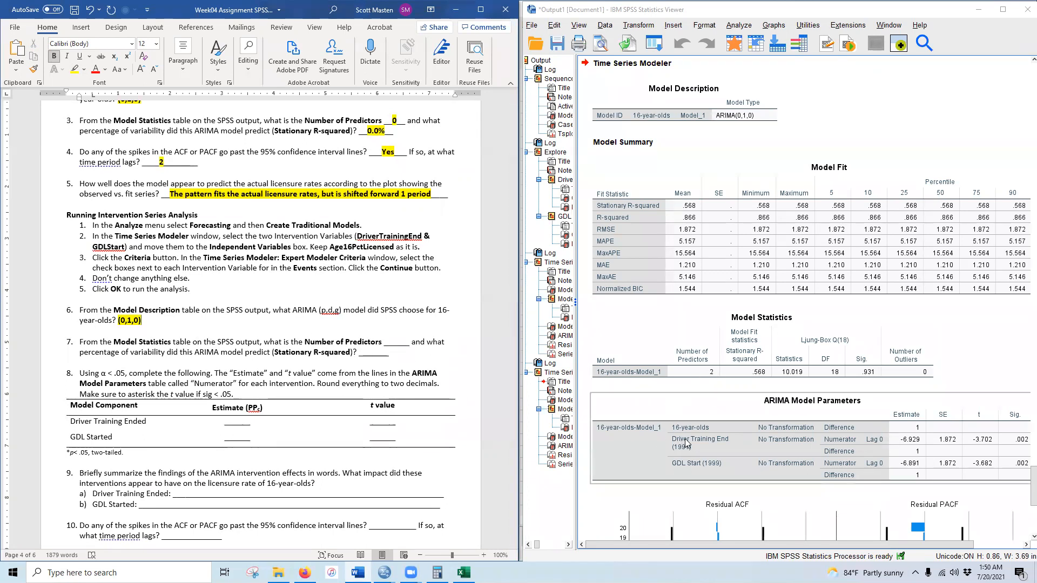
left_click(323, 357)
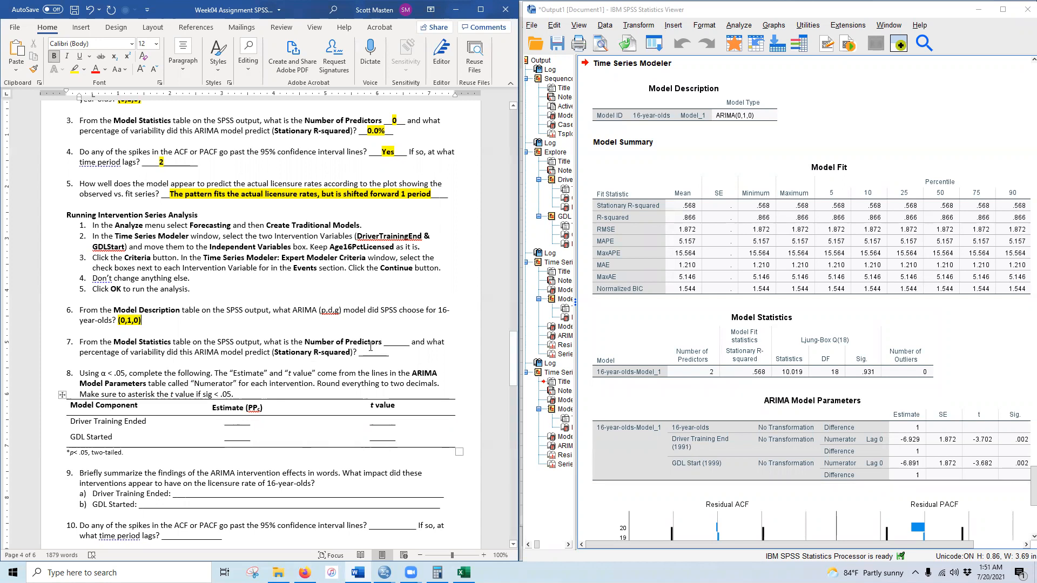
- Answer 2 for question 7's number of predictors, bold with yellow highlight
type("2")
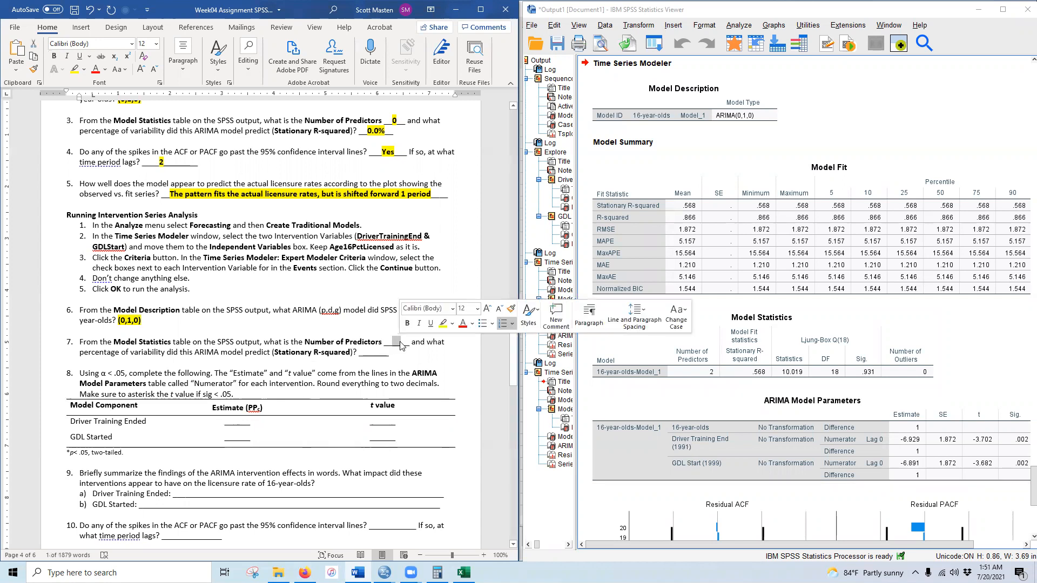
double_click(395, 341)
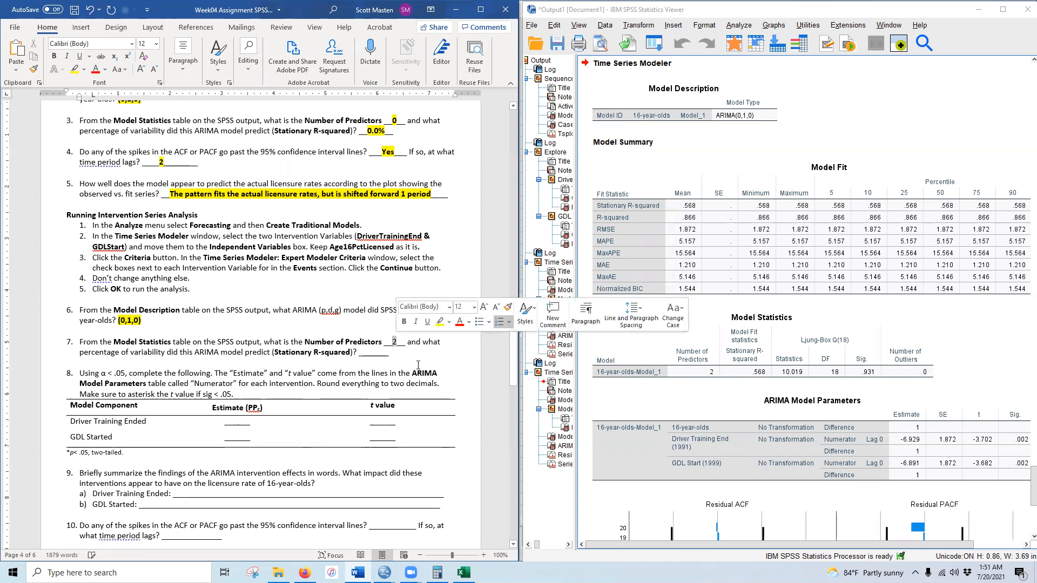
left_click(53, 56)
left_click(75, 69)
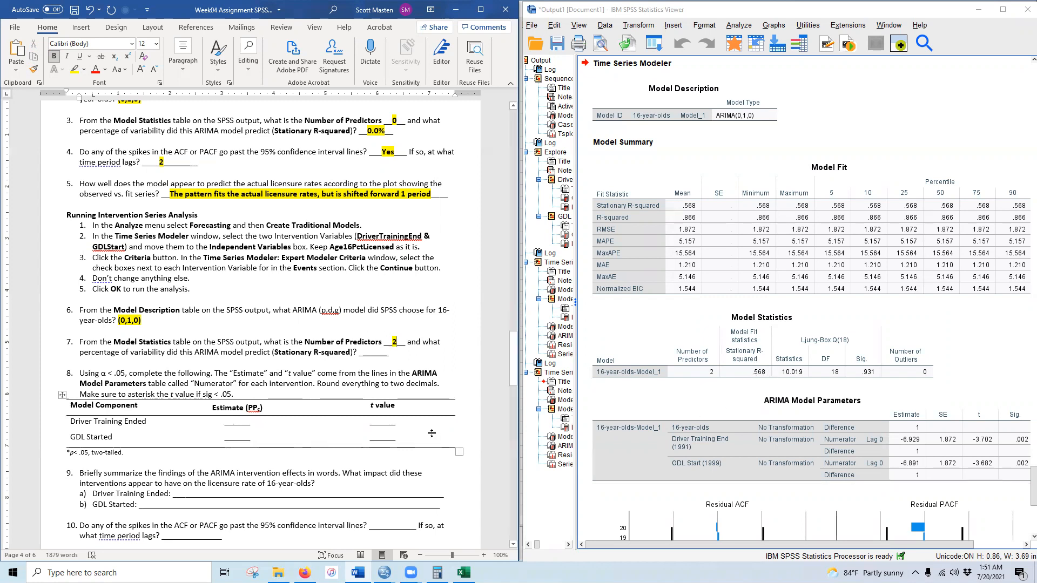
- Enter 56.8% as the stationary R-squared answer, bold with yellow highlight
left_click_drag(367, 351, 378, 351)
type("56.8%")
left_click_drag(368, 351, 389, 352)
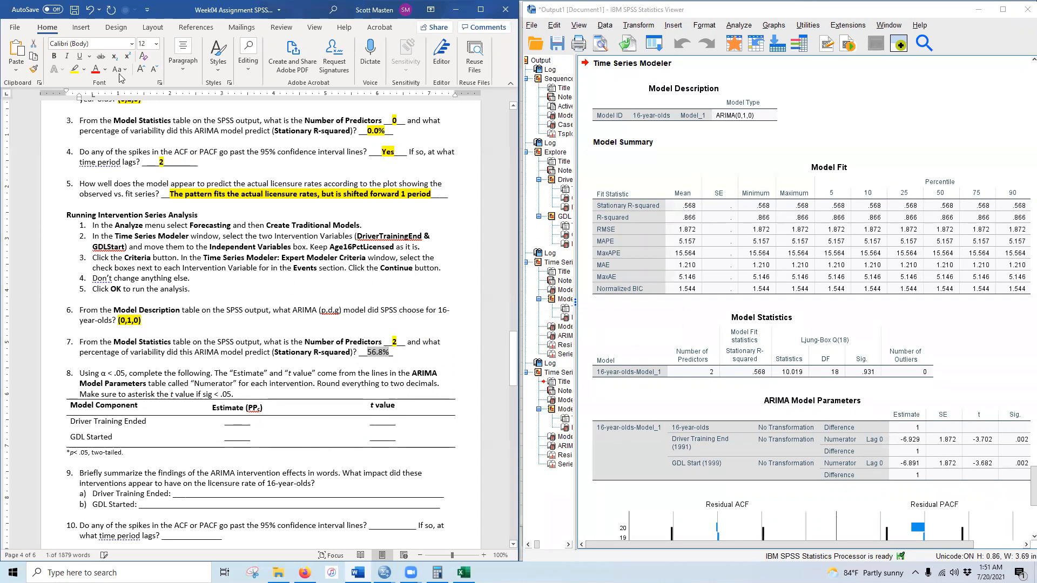
left_click(55, 56)
left_click(75, 68)
left_click(378, 378)
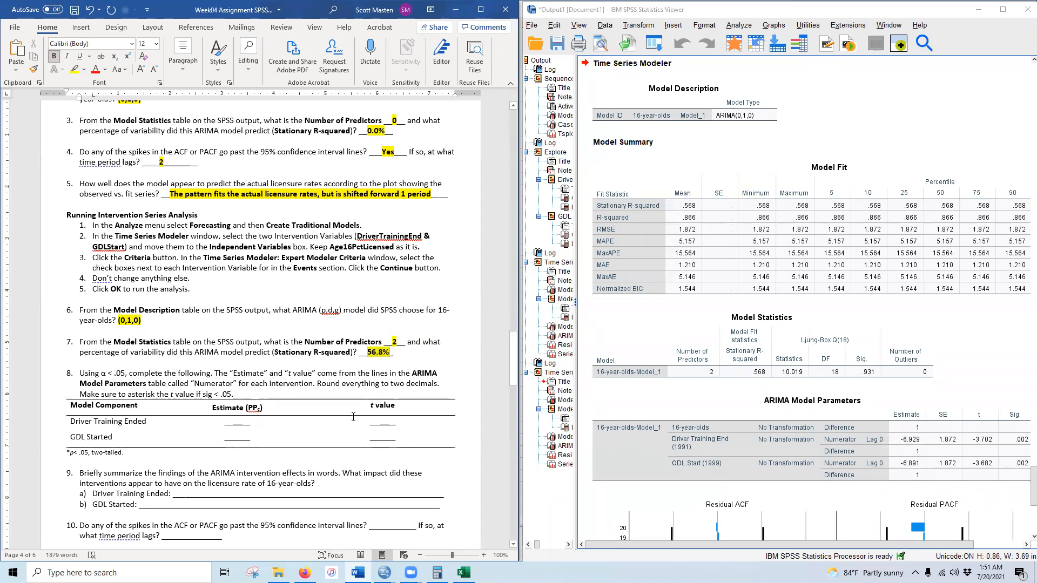
left_click(748, 440)
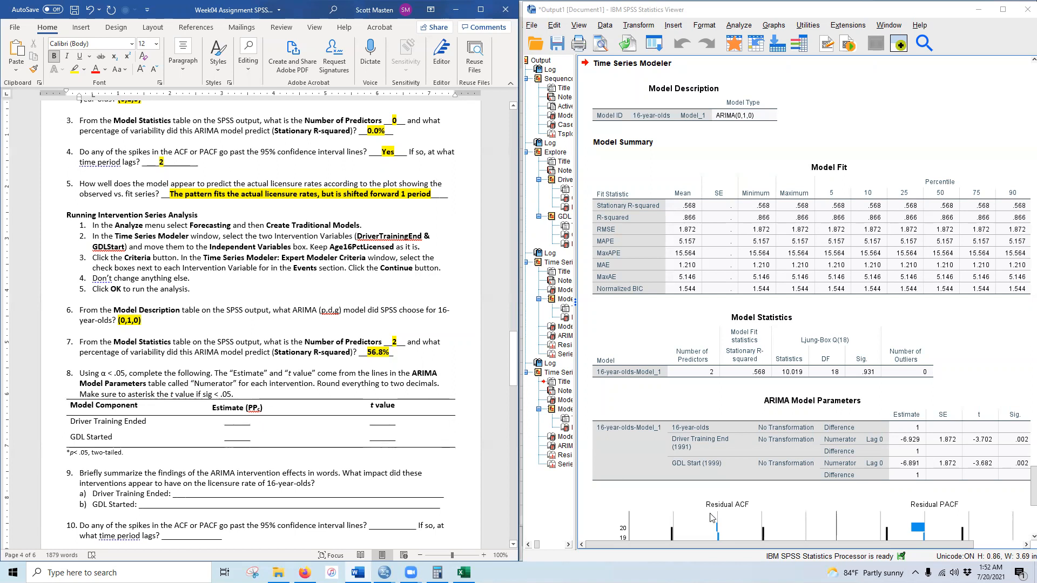
- Fill the Driver Training Ended row with estimate -6.93 and t value -3.70*, bold and highlighted
left_click_drag(713, 543, 742, 543)
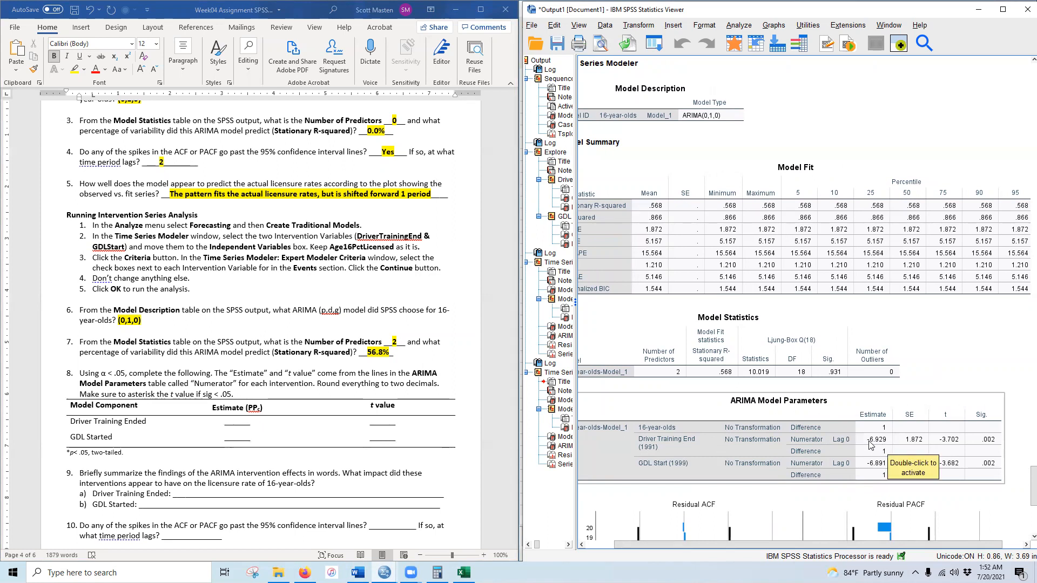
double_click(237, 426)
type("-6.93")
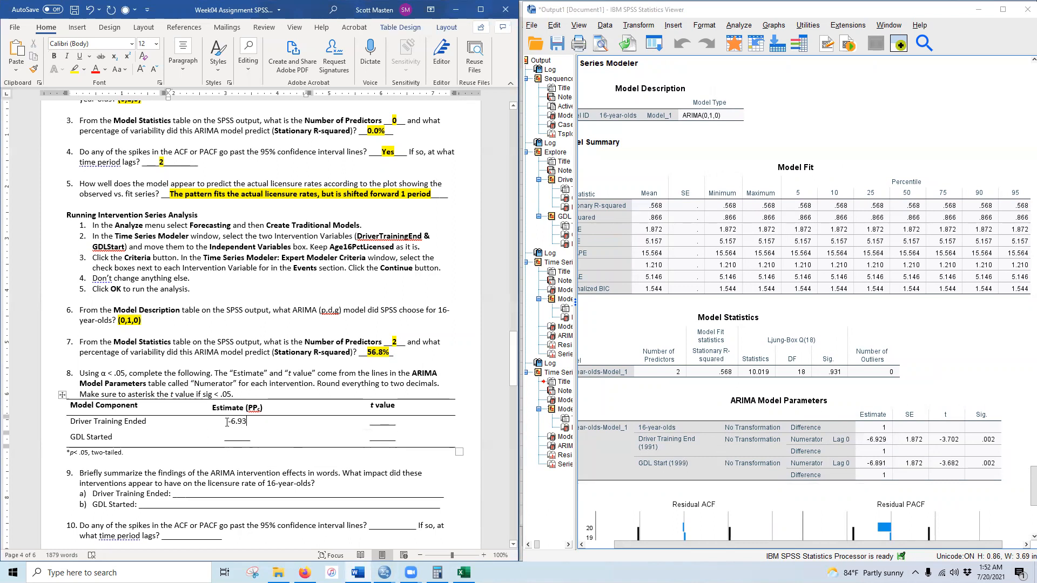
left_click_drag(227, 422, 247, 423)
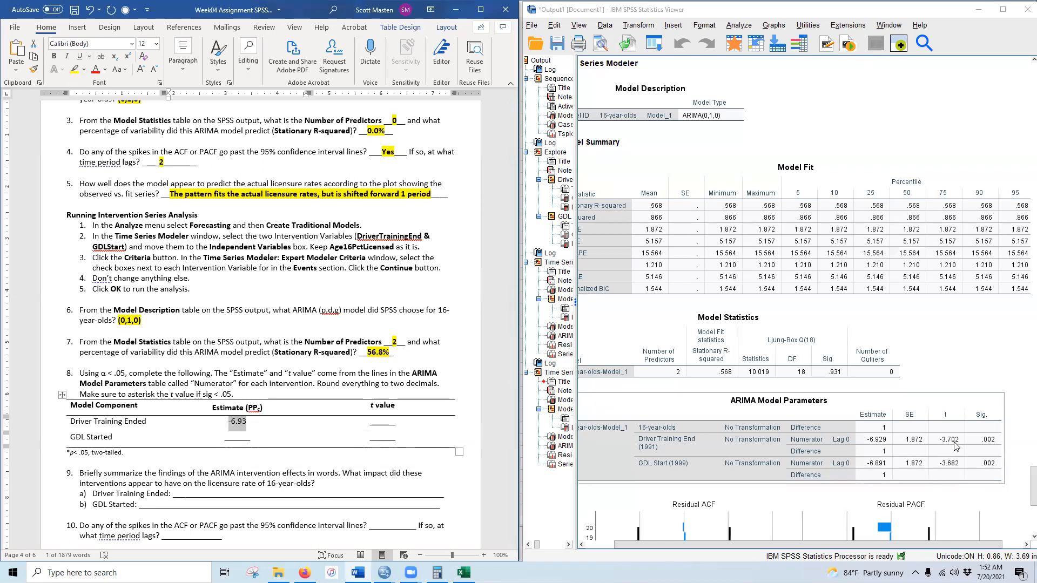
double_click(376, 427)
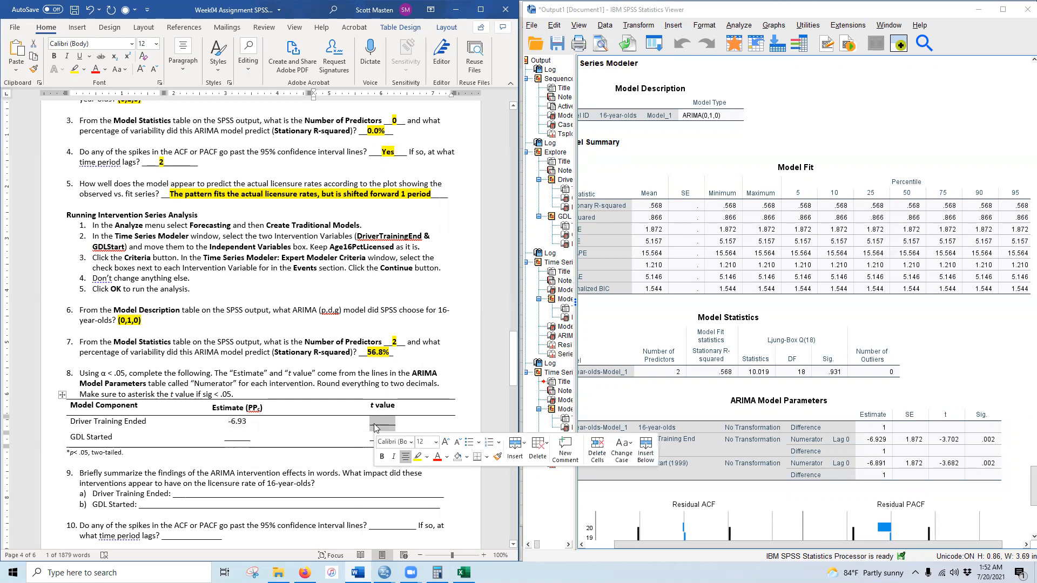
type("-3.70")
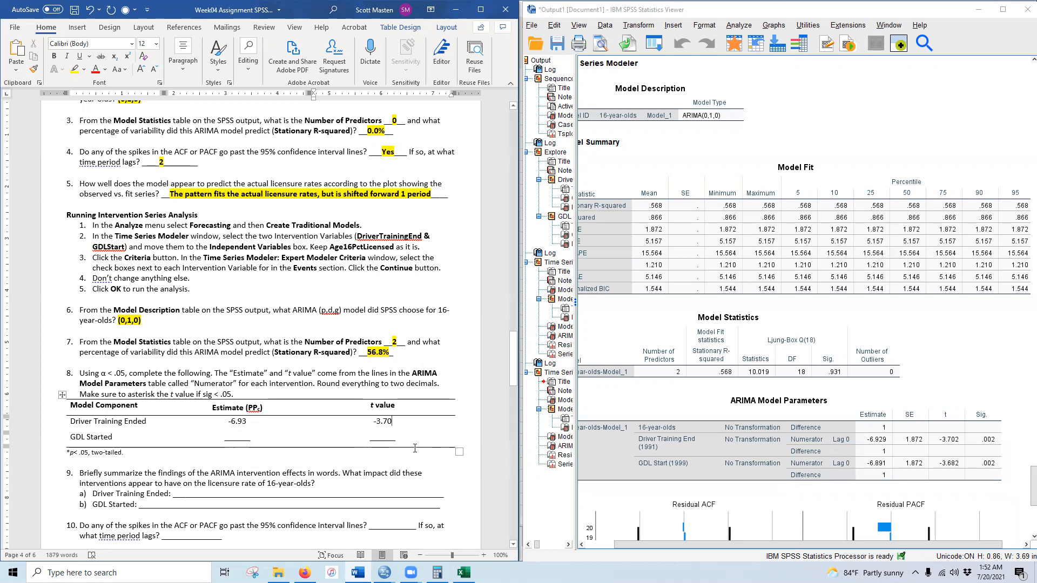
type("*")
left_click_drag(227, 419, 389, 421)
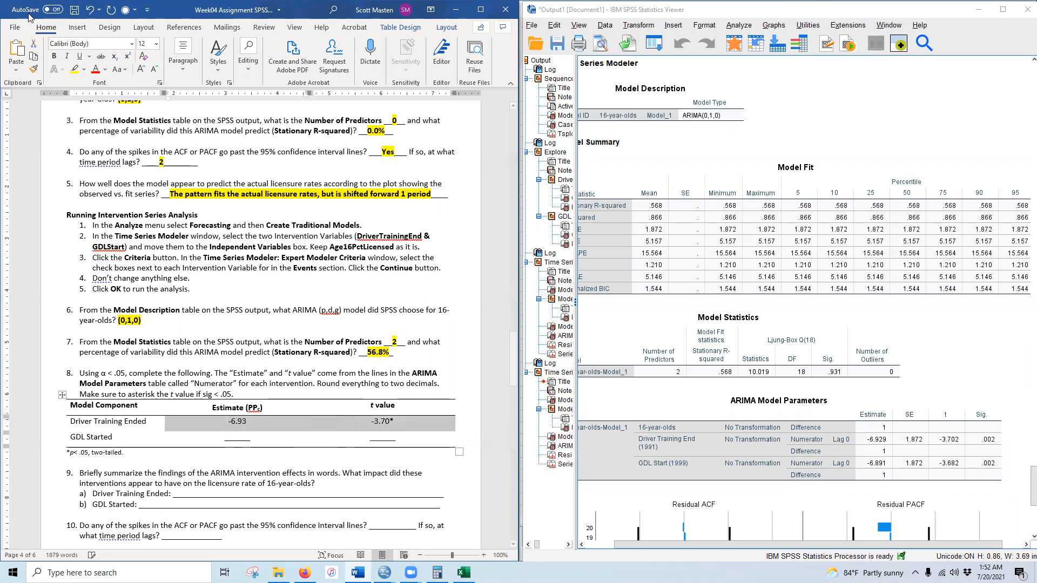
left_click(54, 56)
left_click(74, 70)
left_click(162, 485)
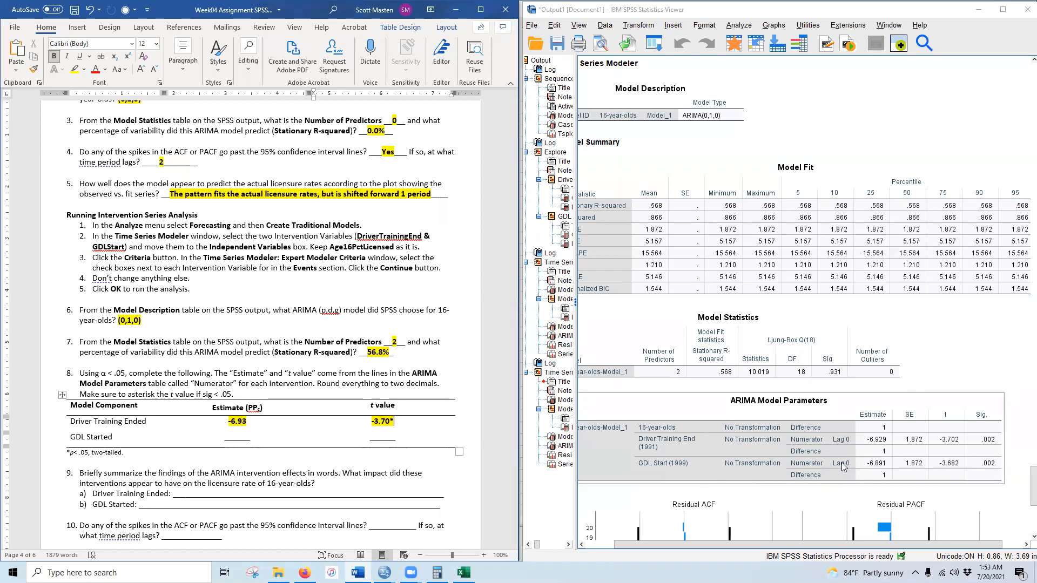
- Fill the GDL Started row with estimate -6.89 and t value -3.68*, bold and highlighted
double_click(235, 436)
type("-6.89")
double_click(391, 435)
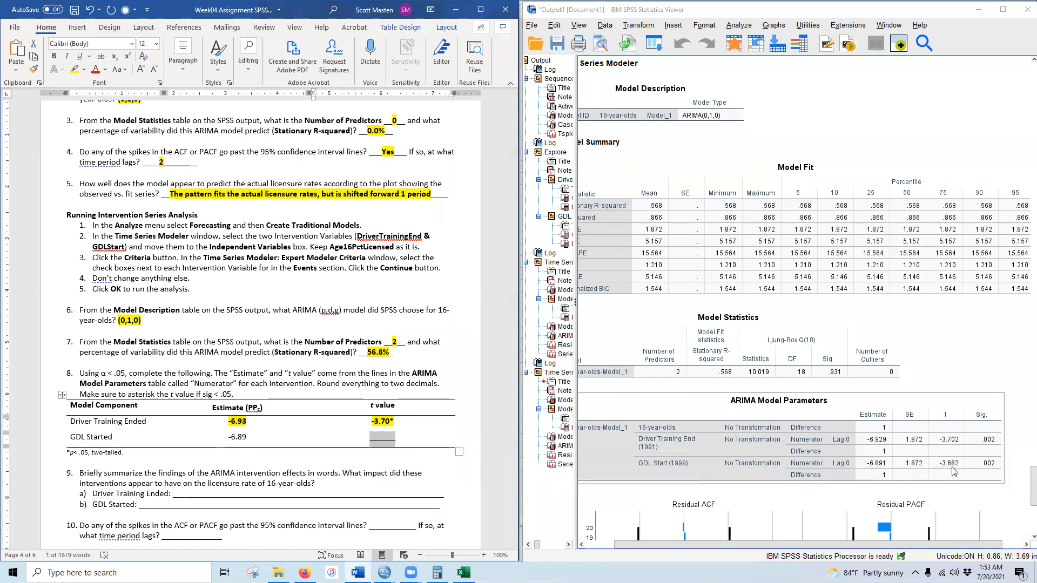
type("-")
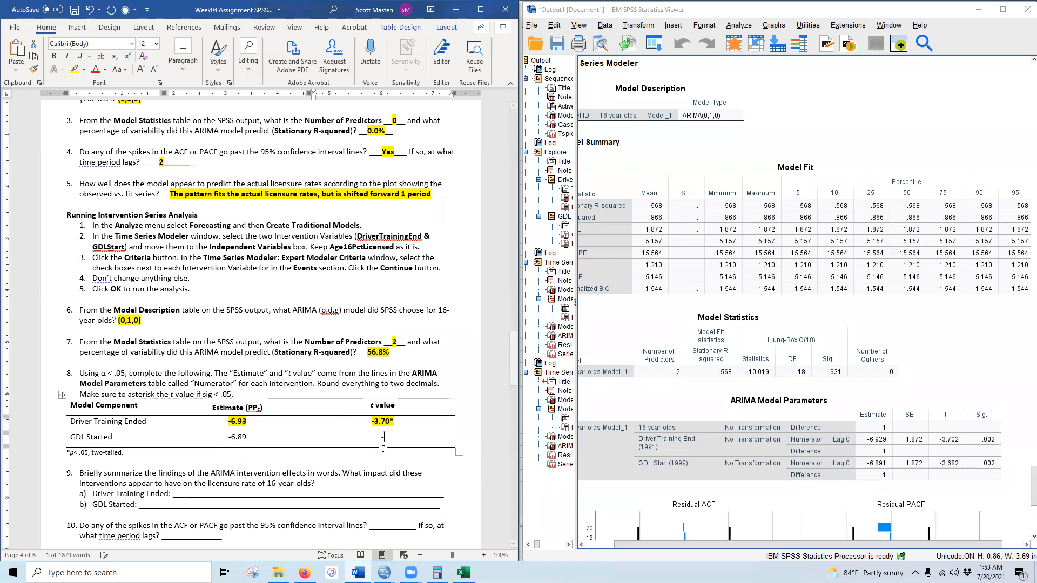
type("3.68")
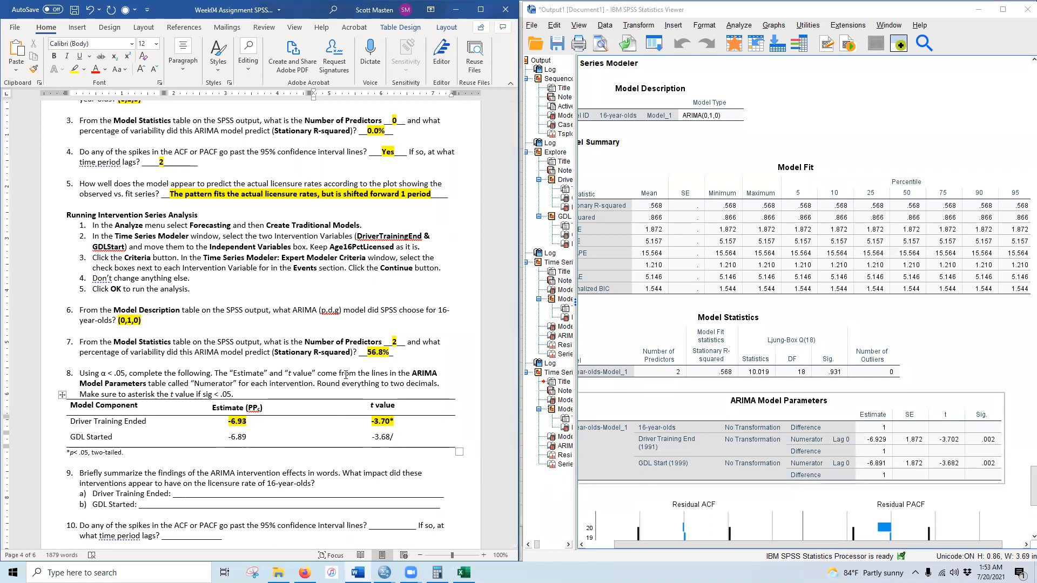
type("*")
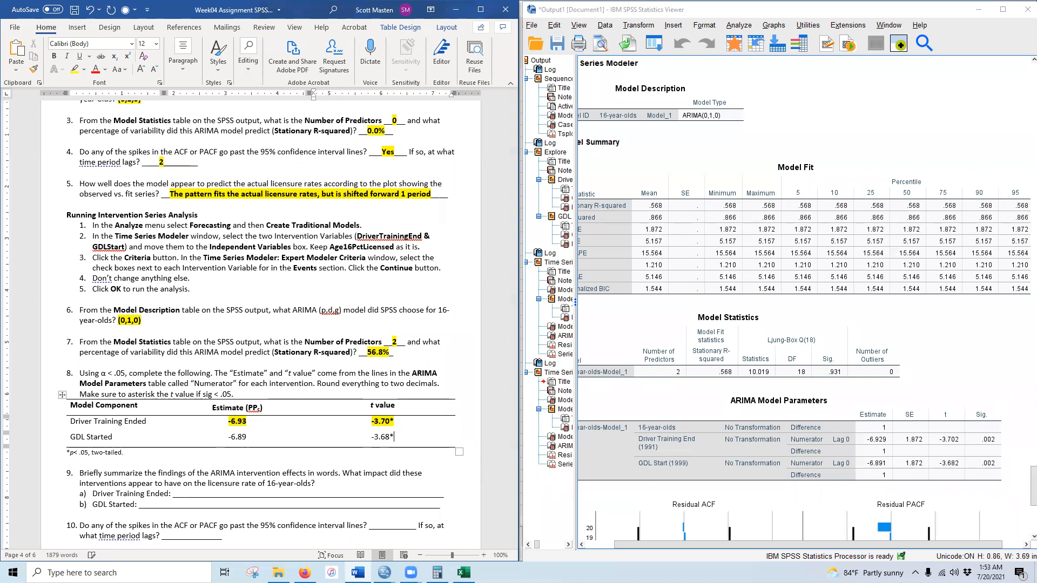
left_click_drag(225, 435, 411, 437)
left_click(53, 56)
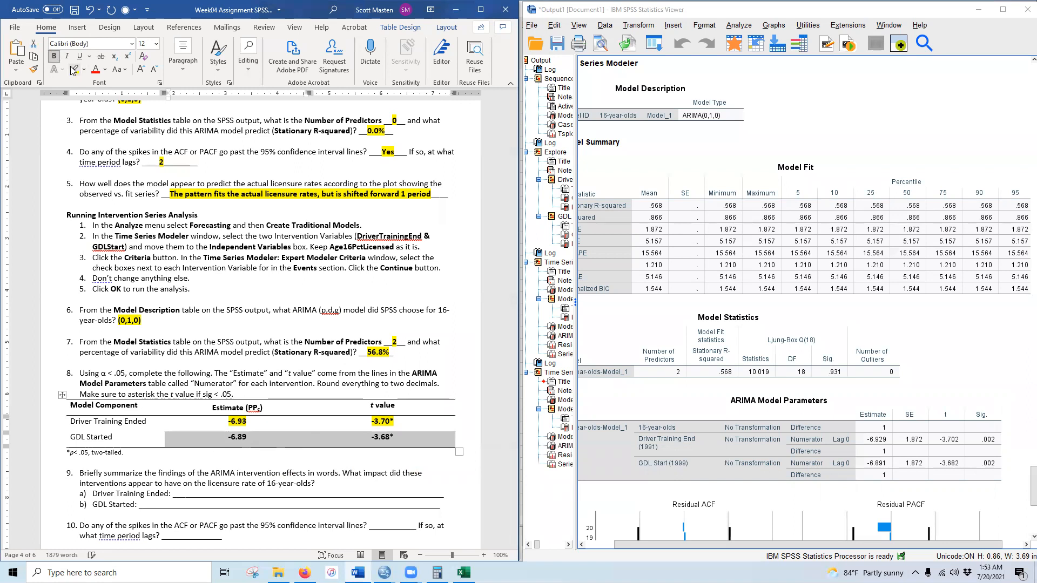
left_click(75, 69)
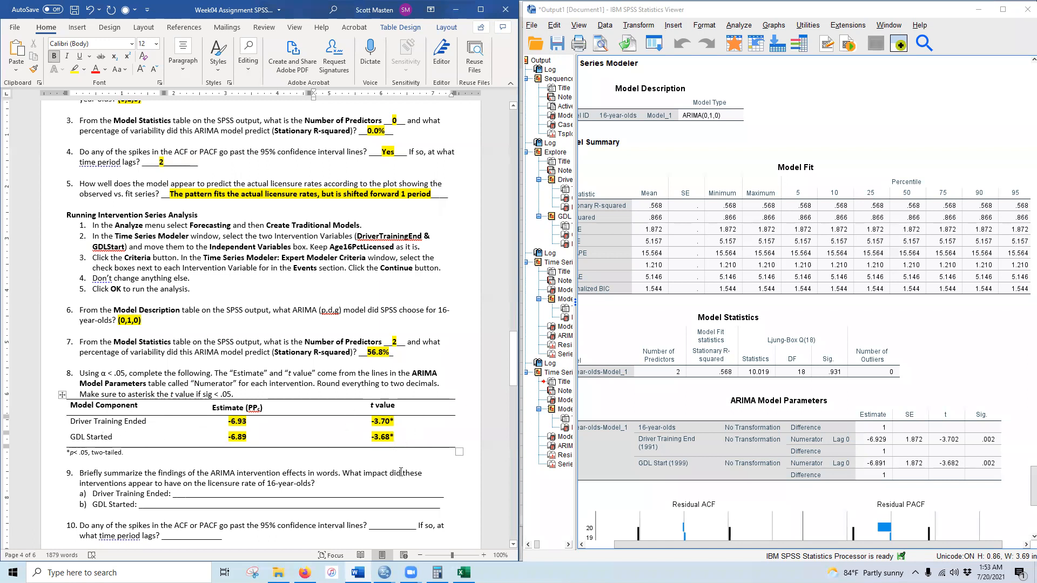
scroll(211, 431, "up", 20)
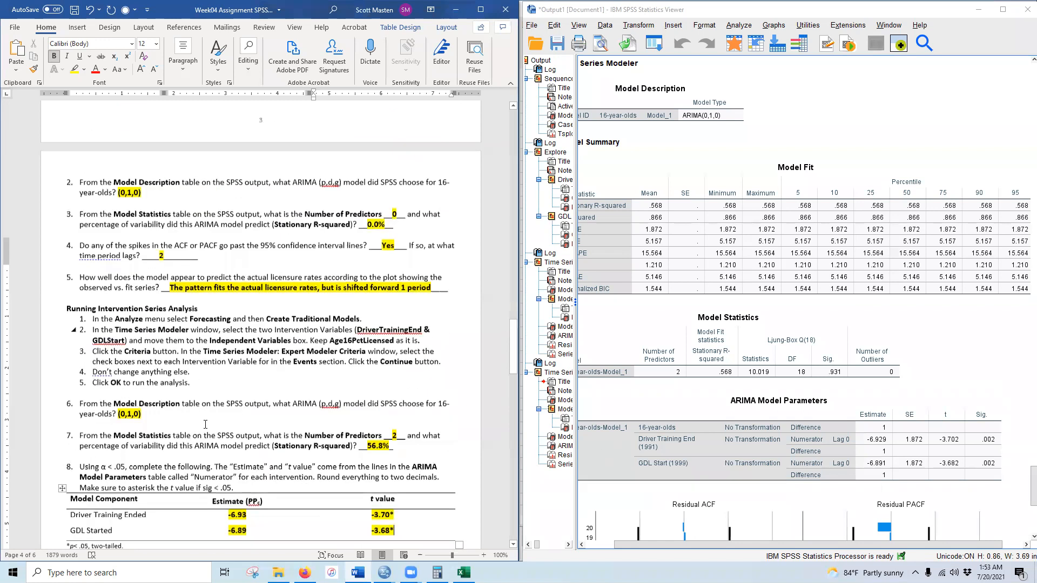
scroll(210, 431, "up", 15)
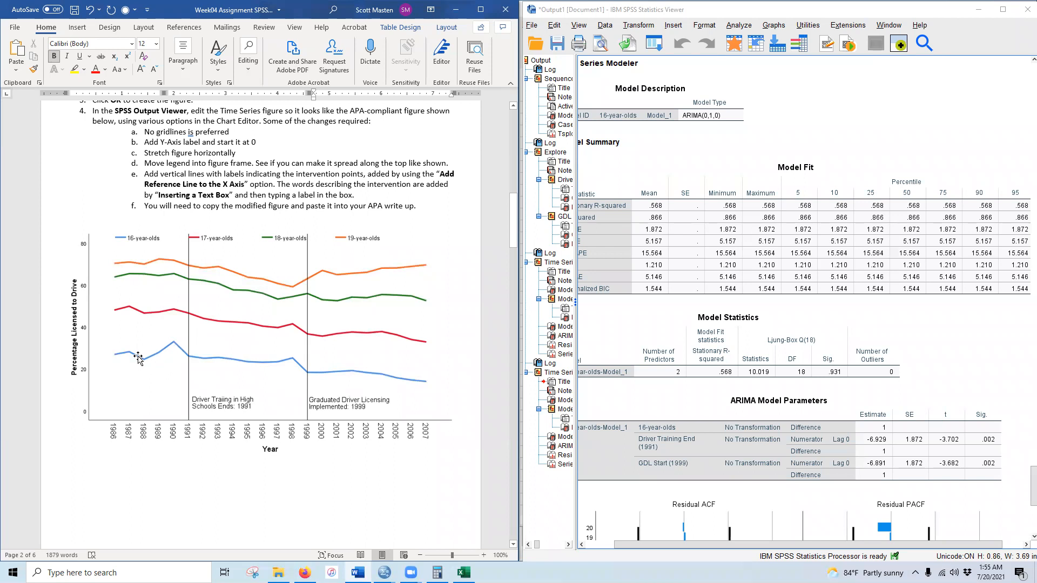
scroll(243, 391, "down", 20)
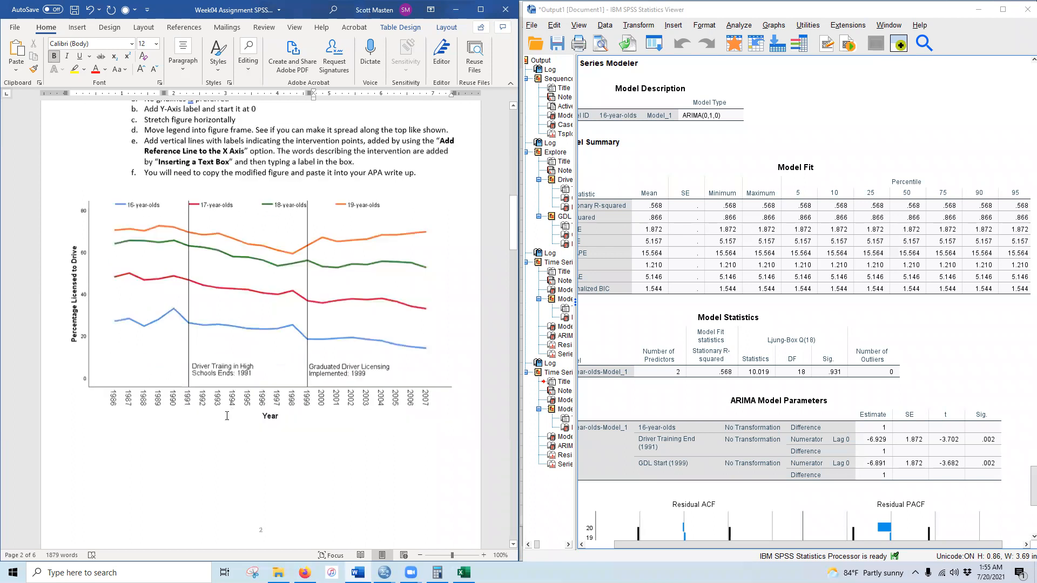
scroll(223, 411, "down", 10)
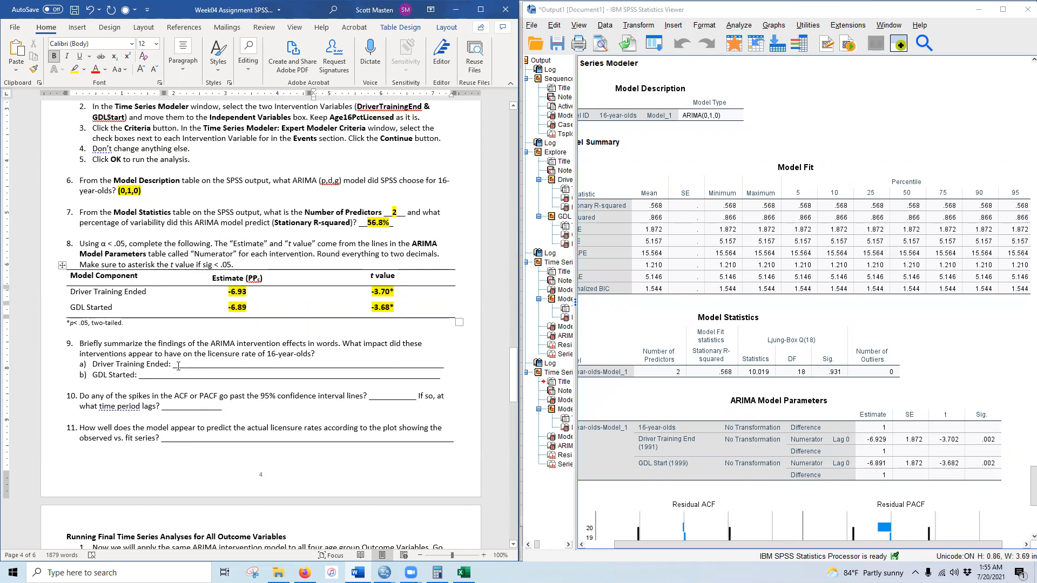
- Answer 9a with 'Resulted in a 6.93%pt reduction in licensure', bold and yellow-highlighted
left_click_drag(183, 365, 325, 364)
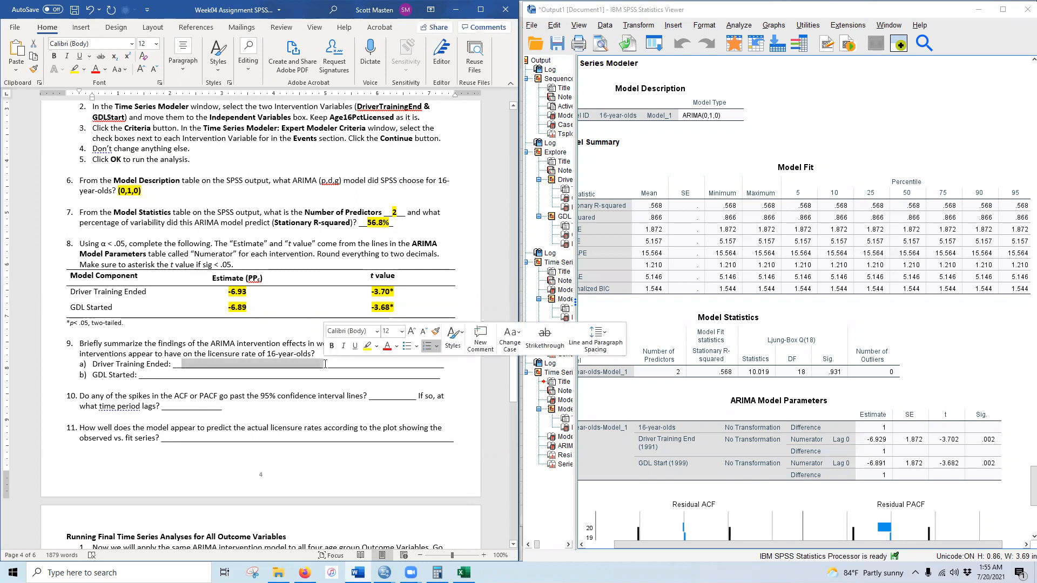
type("REsult")
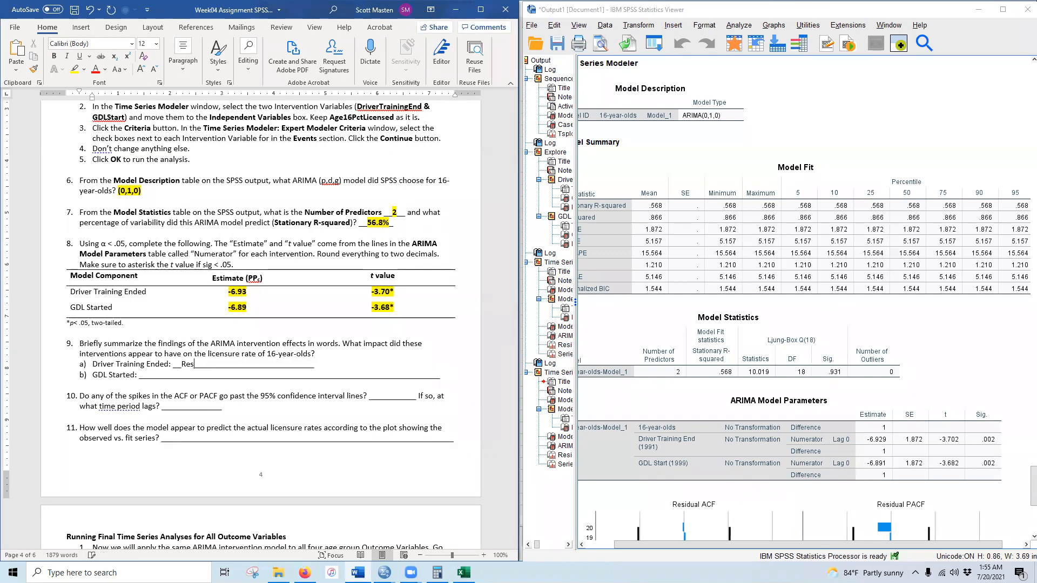
type("in about")
type("eduction in")
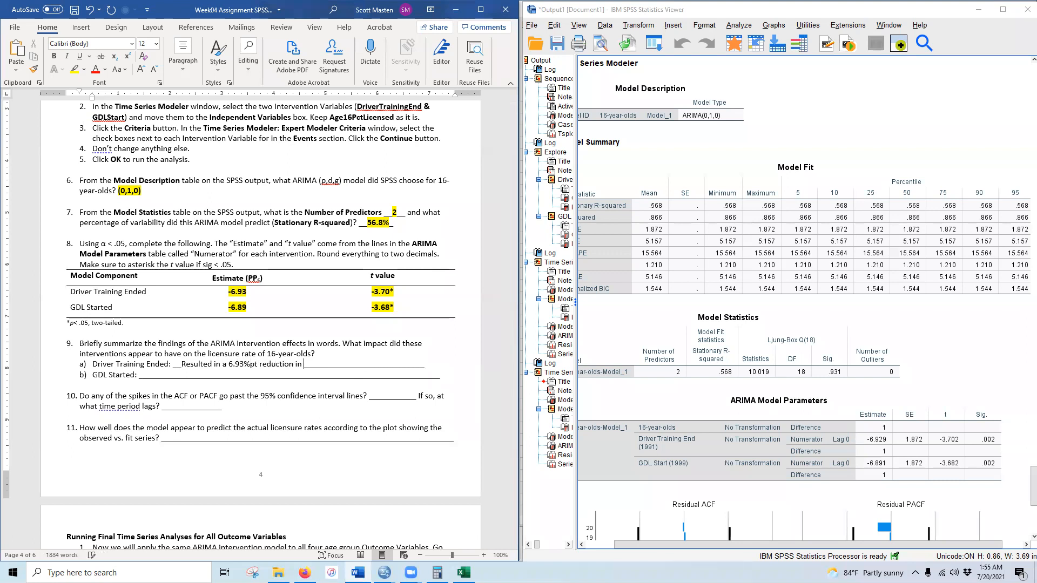
type(" licensure")
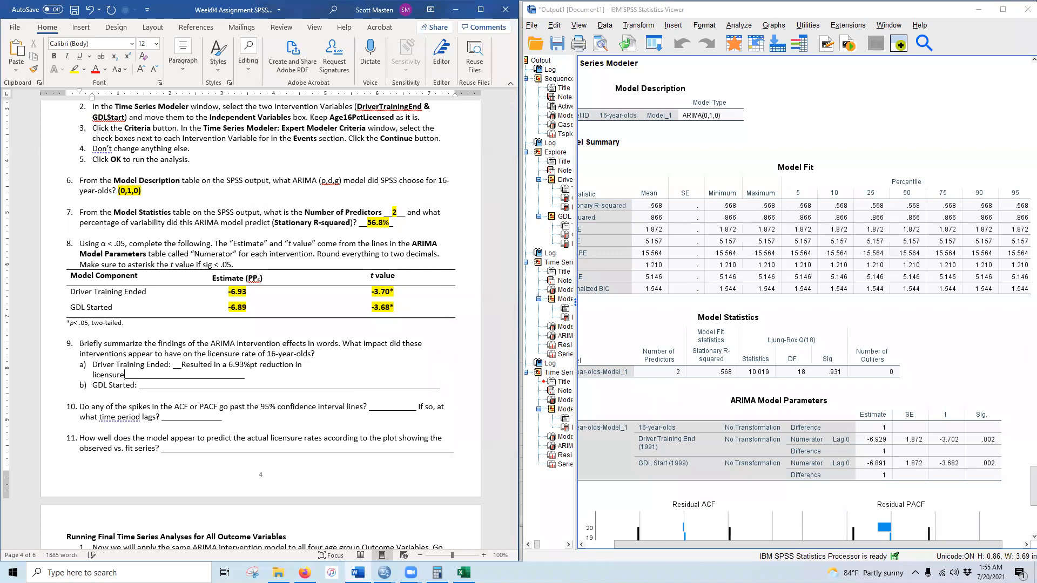
key("Delete")
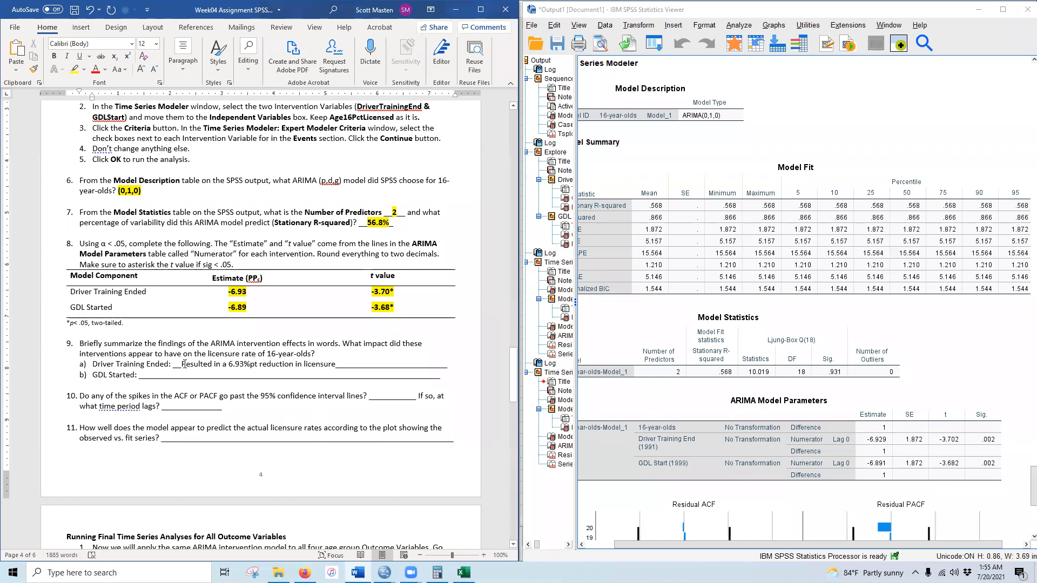
left_click_drag(183, 364, 335, 364)
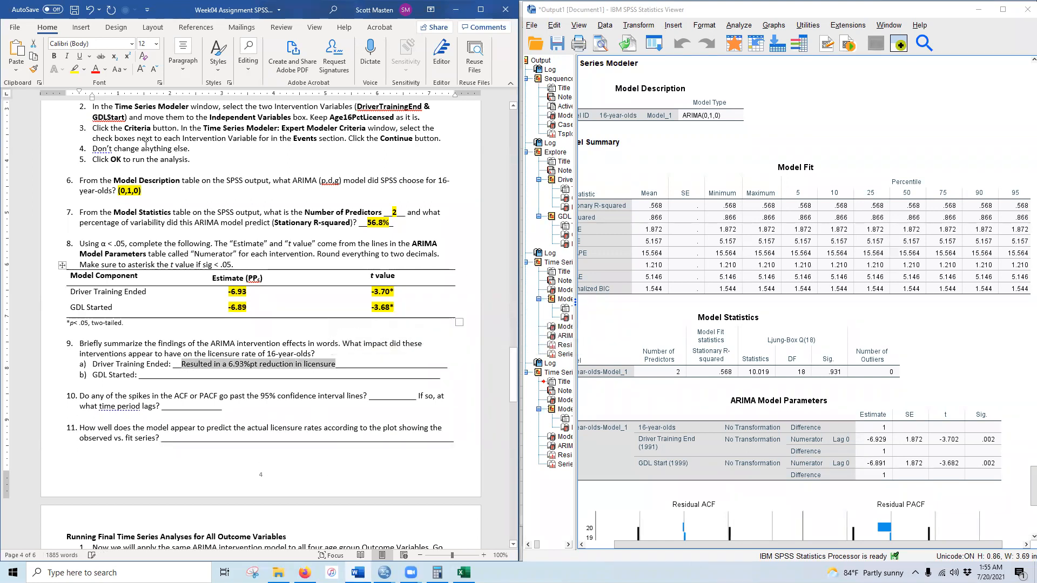
left_click(54, 56)
left_click(75, 70)
left_click(188, 385)
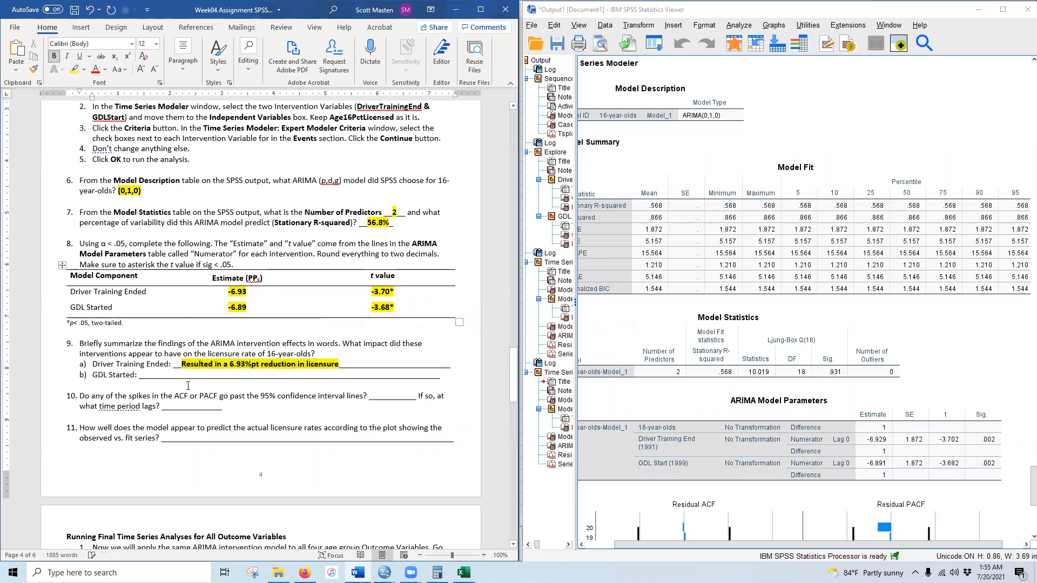
- Copy the 9a answer onto the GDL Started line and change 6.93 to 6.89
left_click_drag(183, 364, 336, 364)
key("ctrl+c")
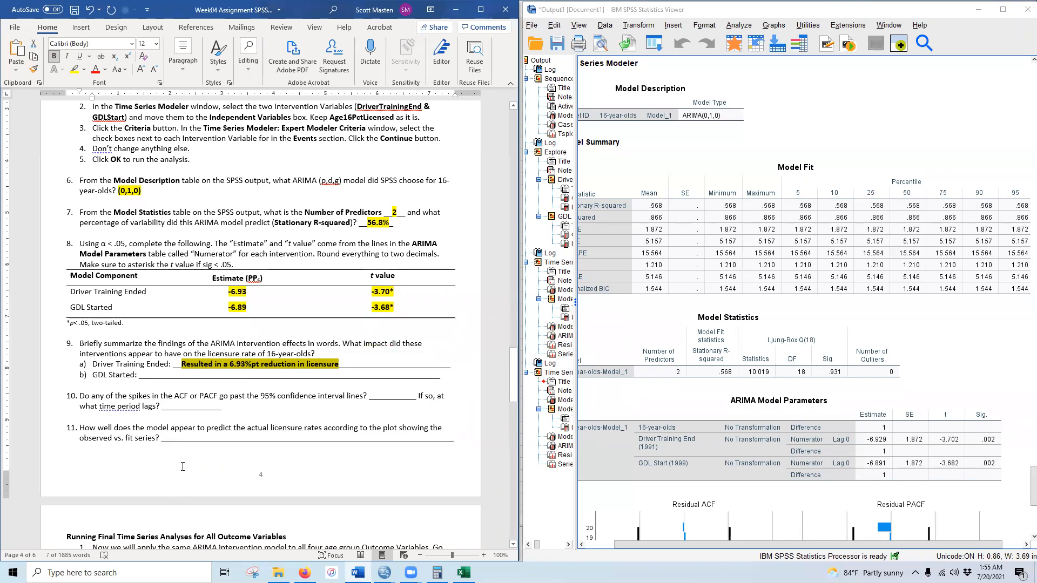
left_click_drag(182, 378, 339, 376)
key("ctrl+v")
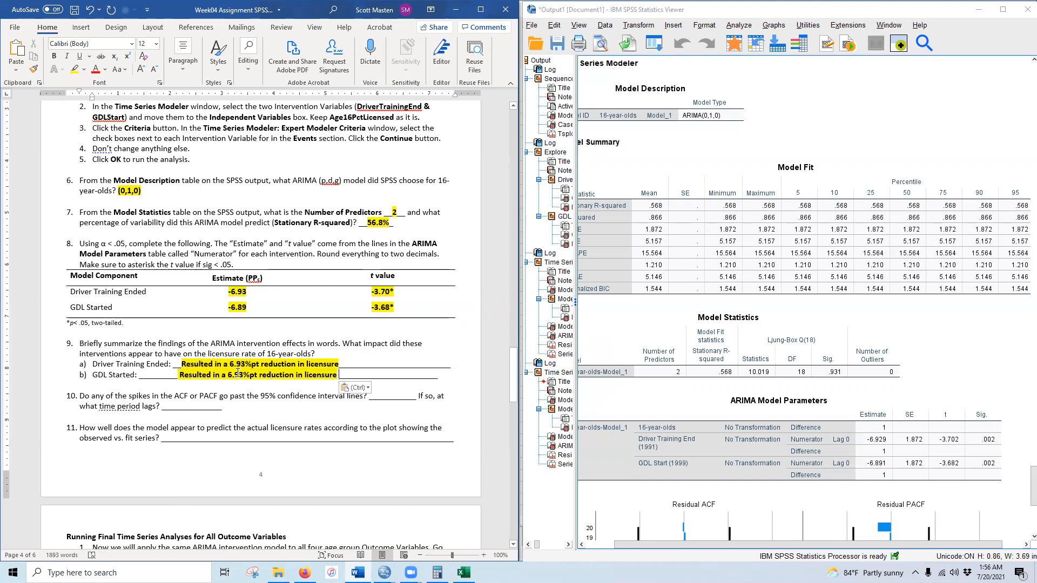
left_click_drag(242, 374, 244, 374)
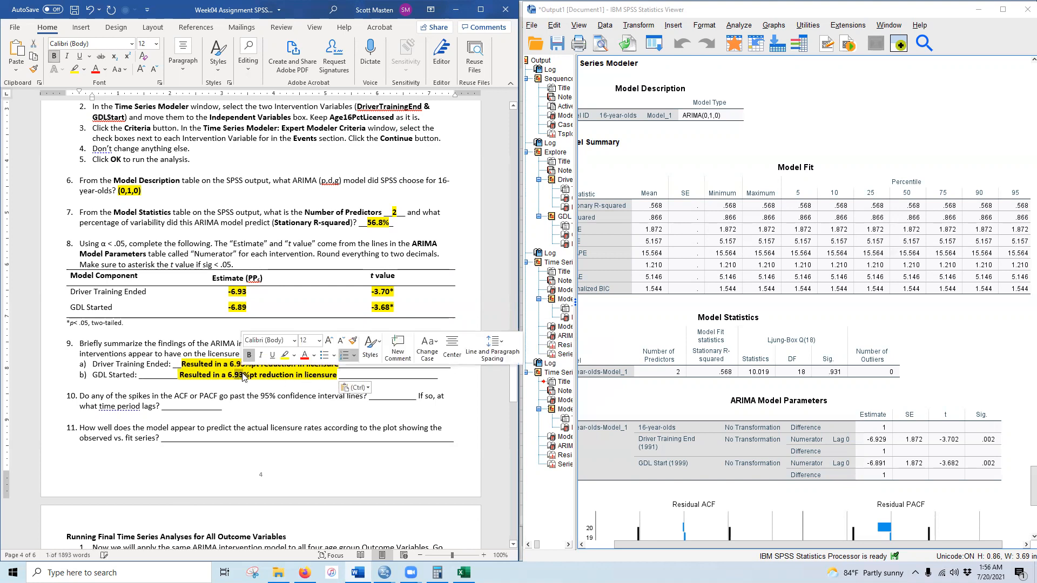
type("89")
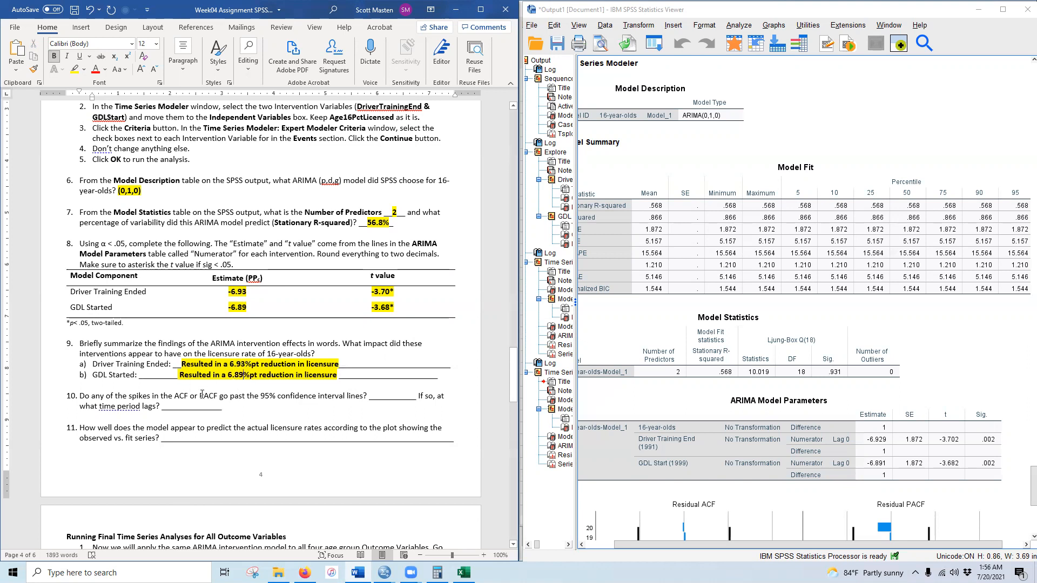
left_click(178, 373)
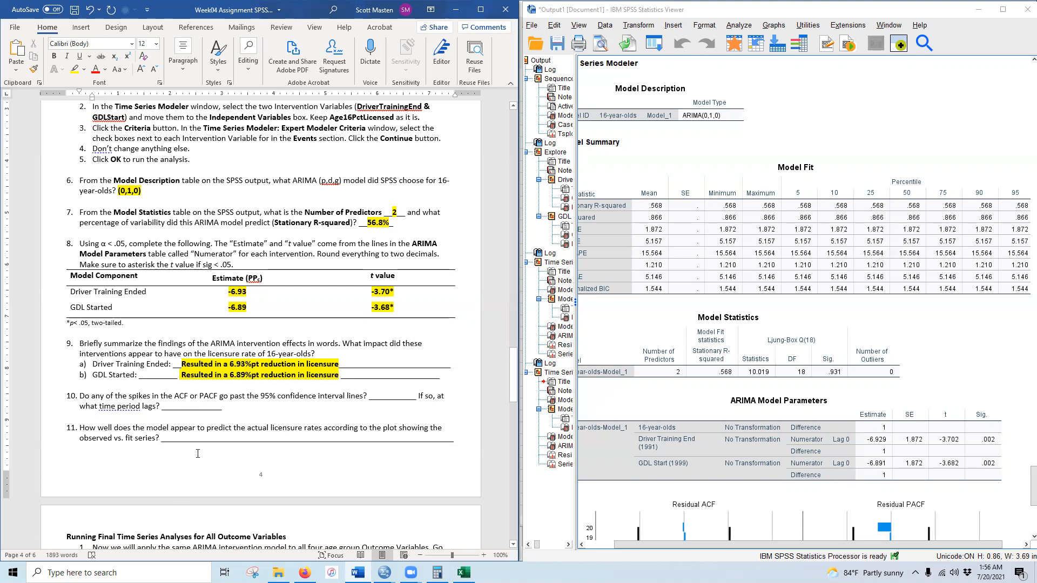
- Answer No for ACF/PACF spikes in question 10, bold with yellow highlight
scroll(132, 418, "down", 2)
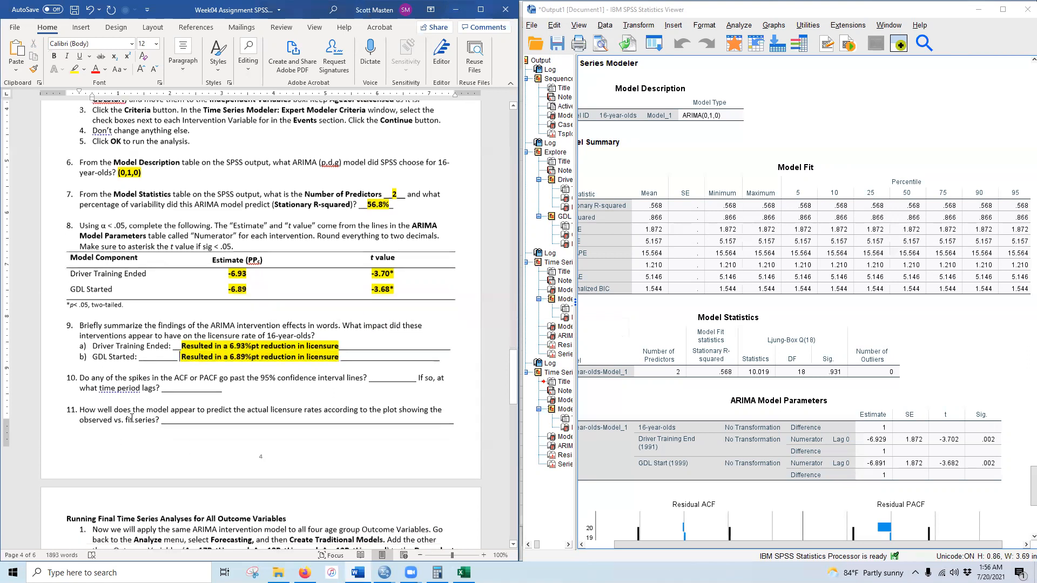
left_click(761, 352)
scroll(760, 351, "down", 5)
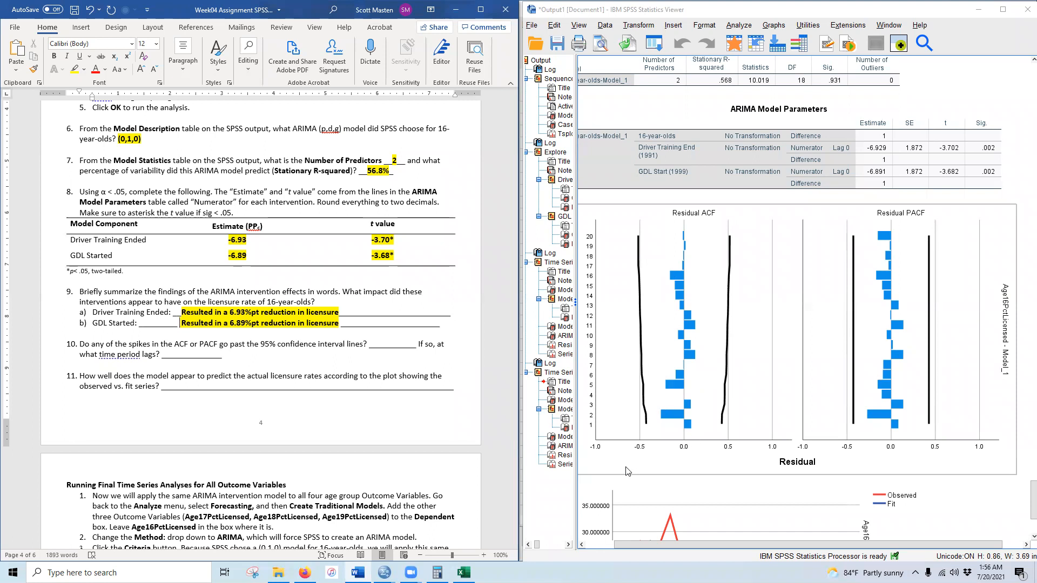
left_click_drag(380, 344, 396, 344)
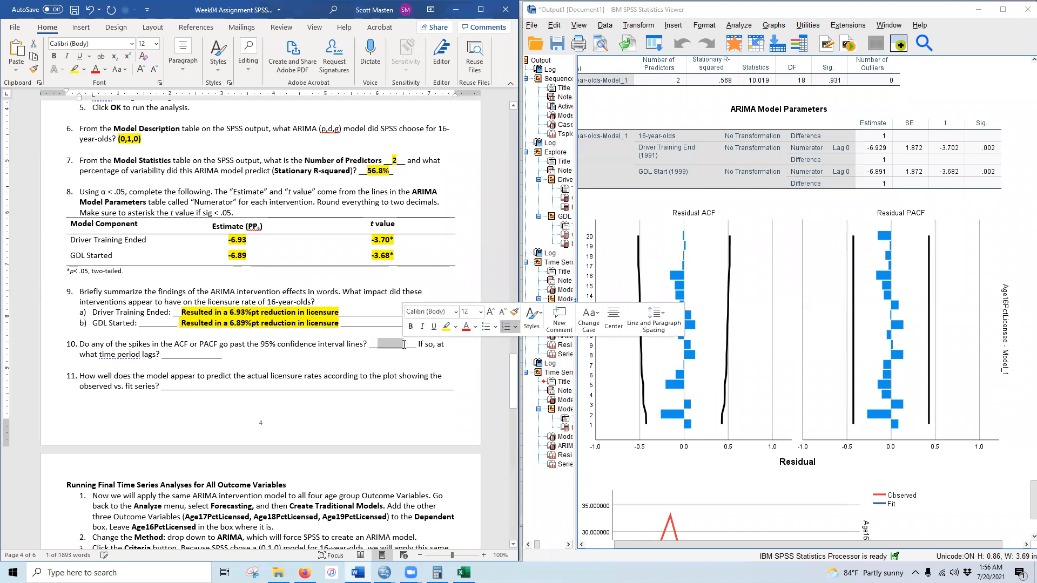
type("No")
left_click_drag(377, 344, 384, 343)
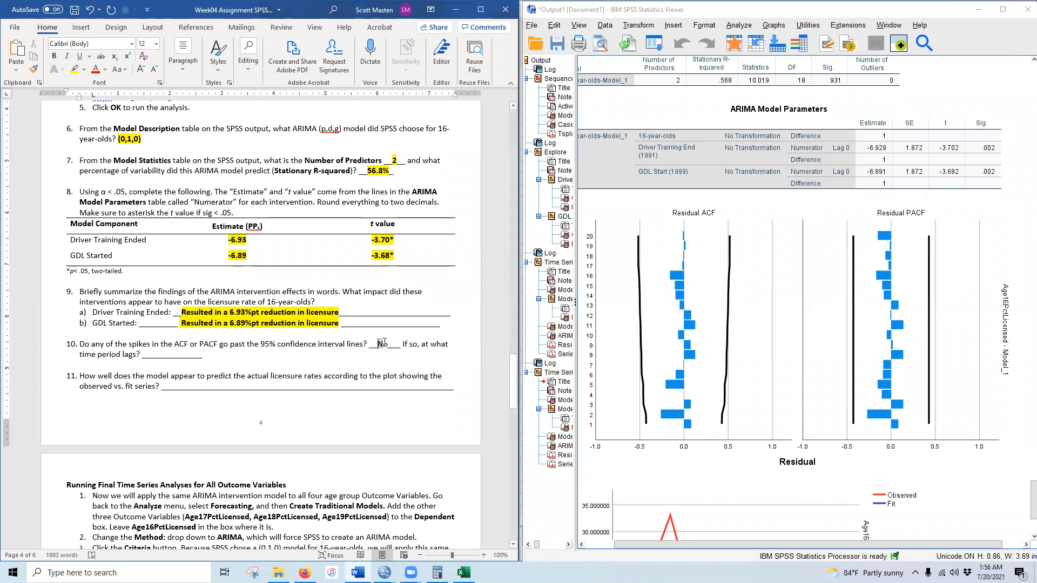
left_click(81, 27)
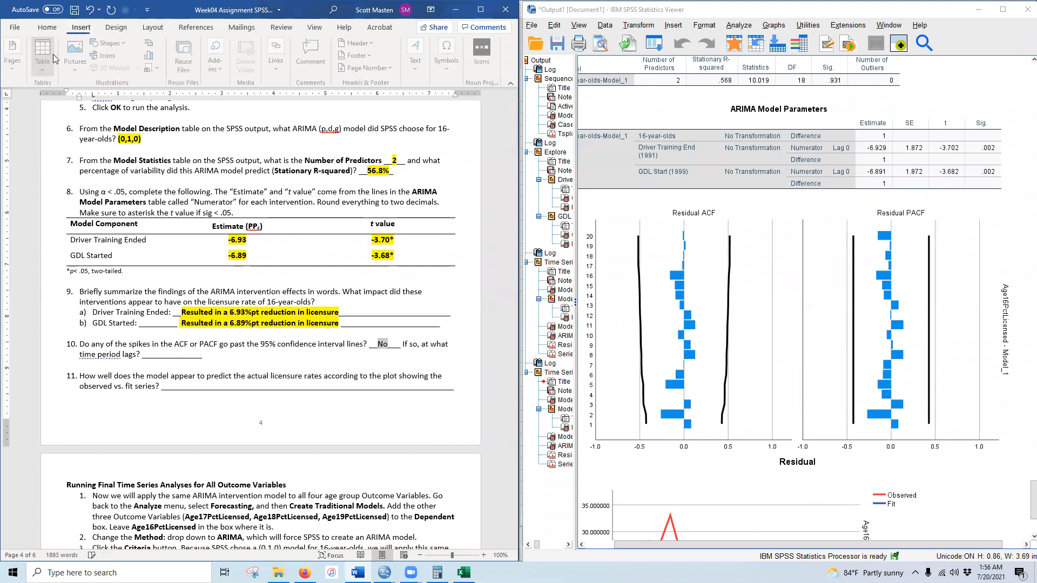
left_click(46, 54)
left_click(47, 27)
left_click(74, 69)
left_click(459, 343)
- Enter N/A for question 10's time period lags, bold with yellow highlight
left_click_drag(151, 355, 172, 357)
type("N/A")
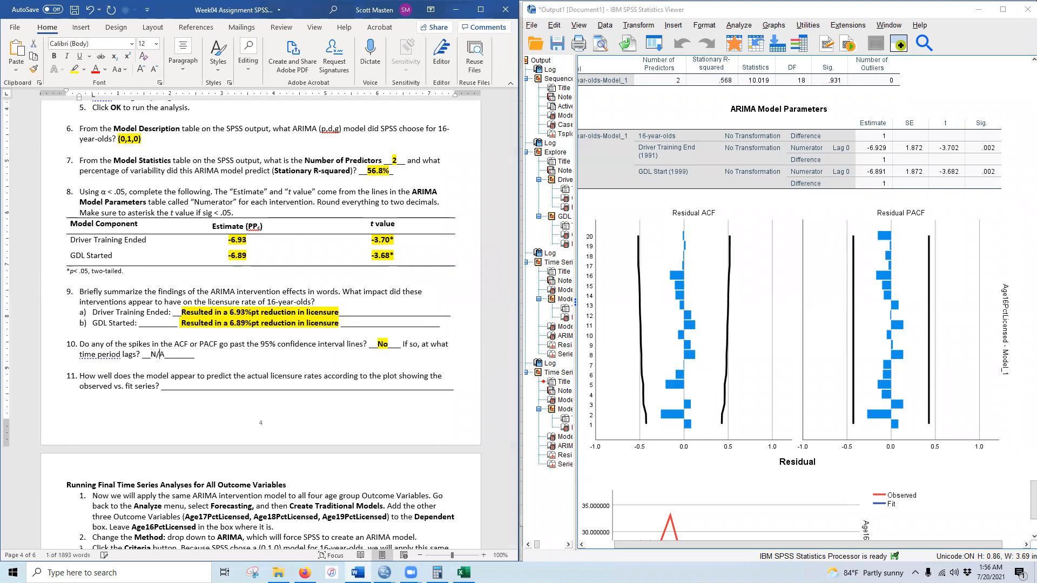
left_click_drag(151, 354, 166, 354)
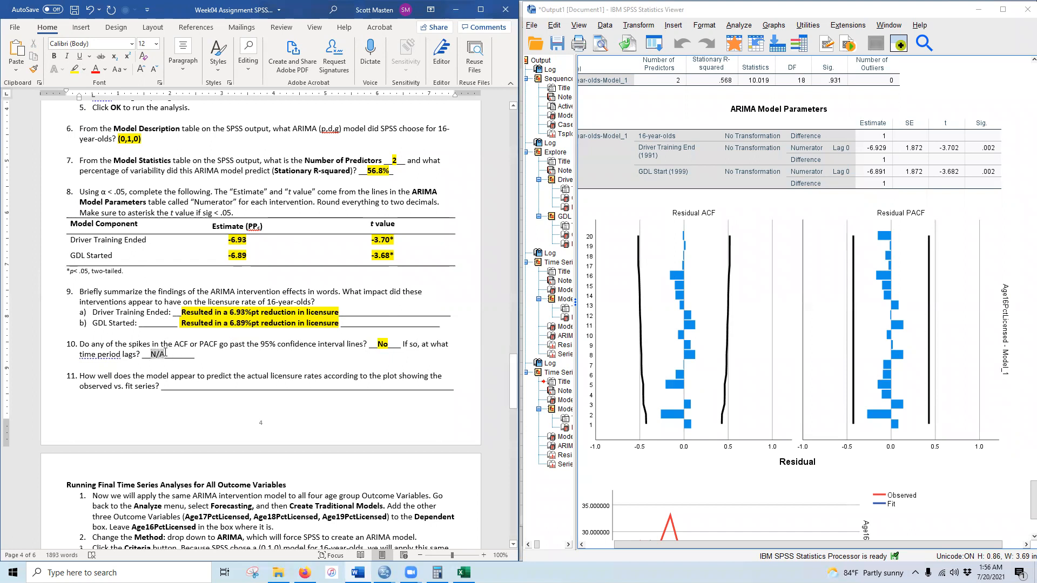
left_click(53, 56)
left_click(75, 70)
key("Right")
scroll(751, 349, "down", 5)
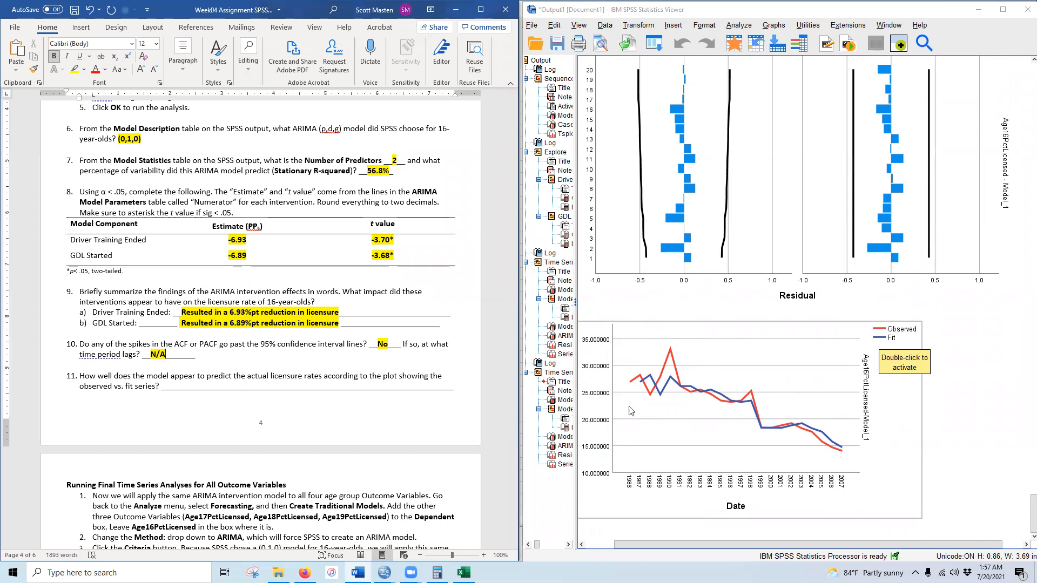
- Answer question 11 with 'Good except for the spikes before the law changes', bold and highlighted
left_click_drag(170, 385, 436, 388)
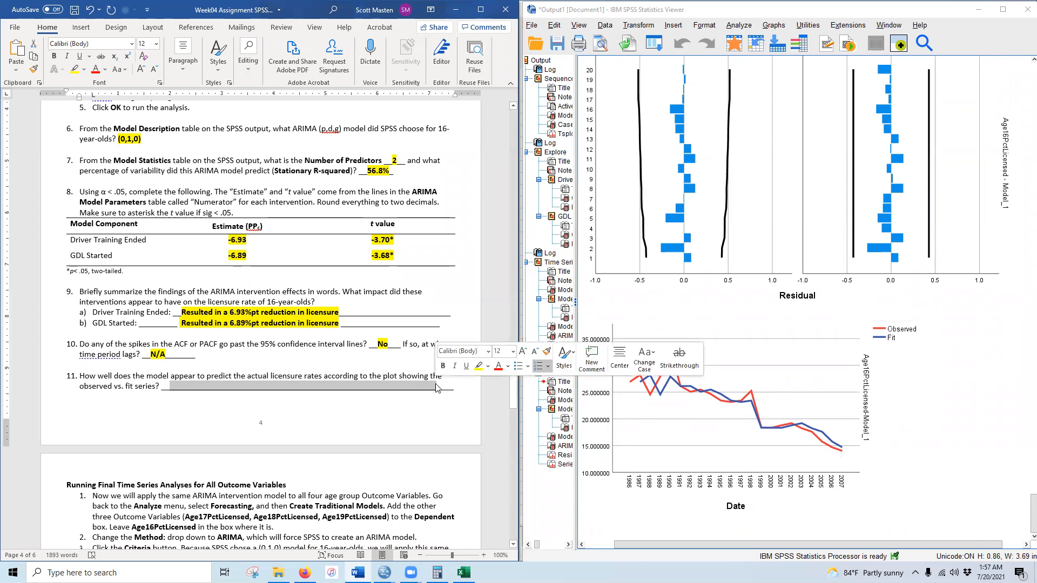
type("Good e")
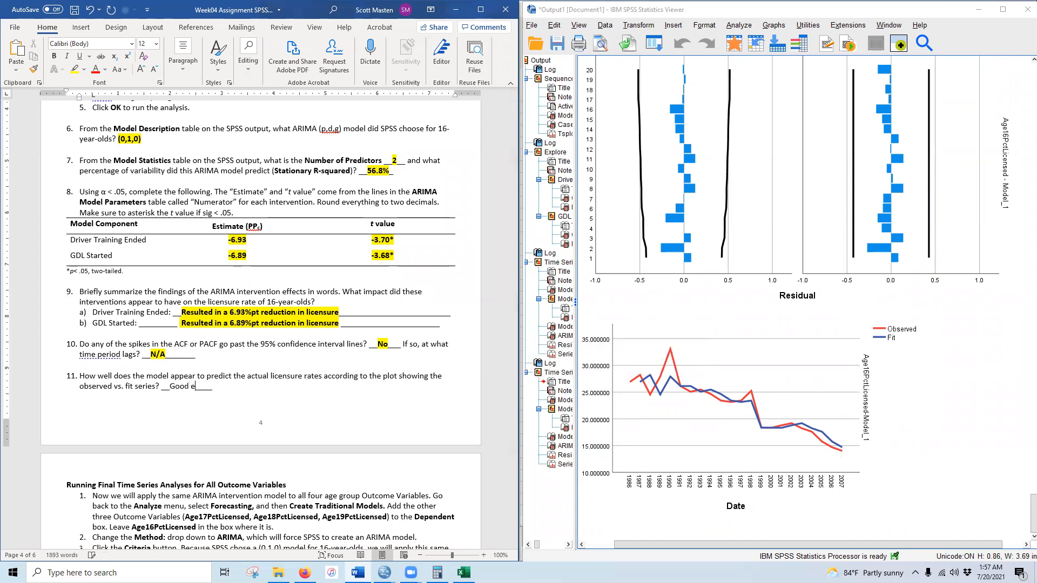
type("xcept for the spikes before the law changes")
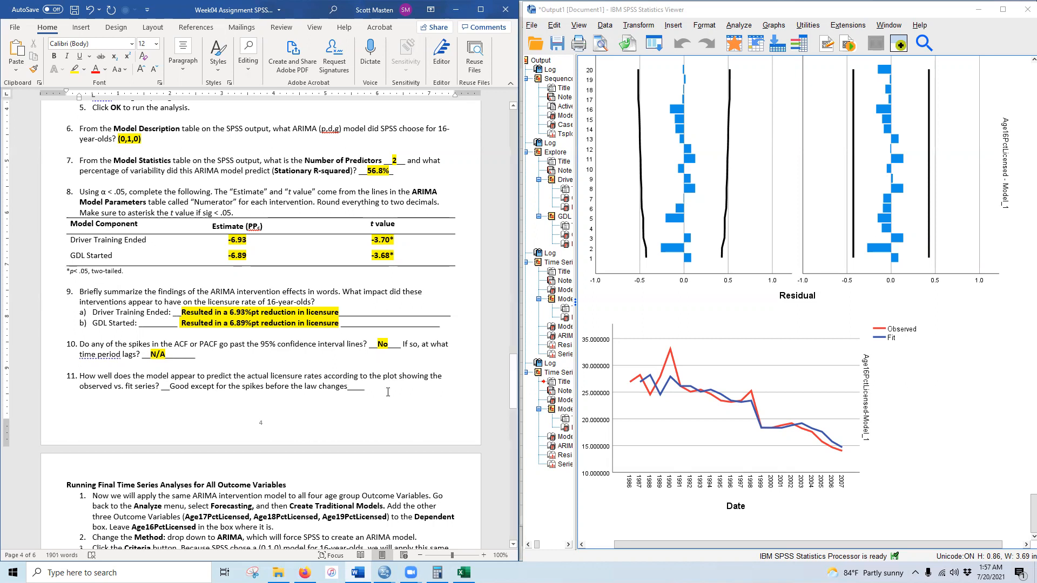
left_click_drag(170, 386, 349, 386)
left_click(54, 56)
left_click(75, 70)
left_click(668, 338)
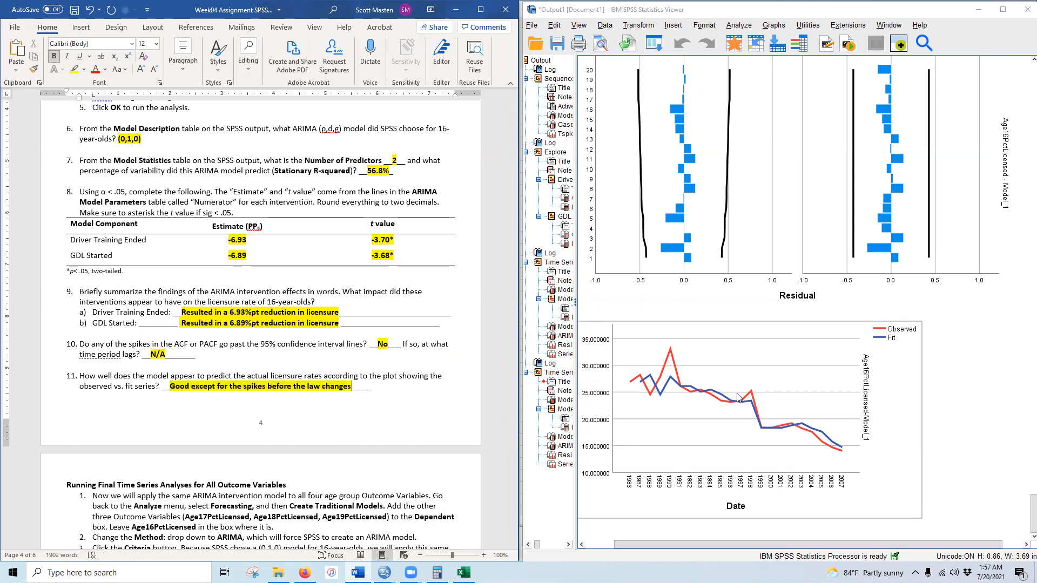
left_click(421, 448)
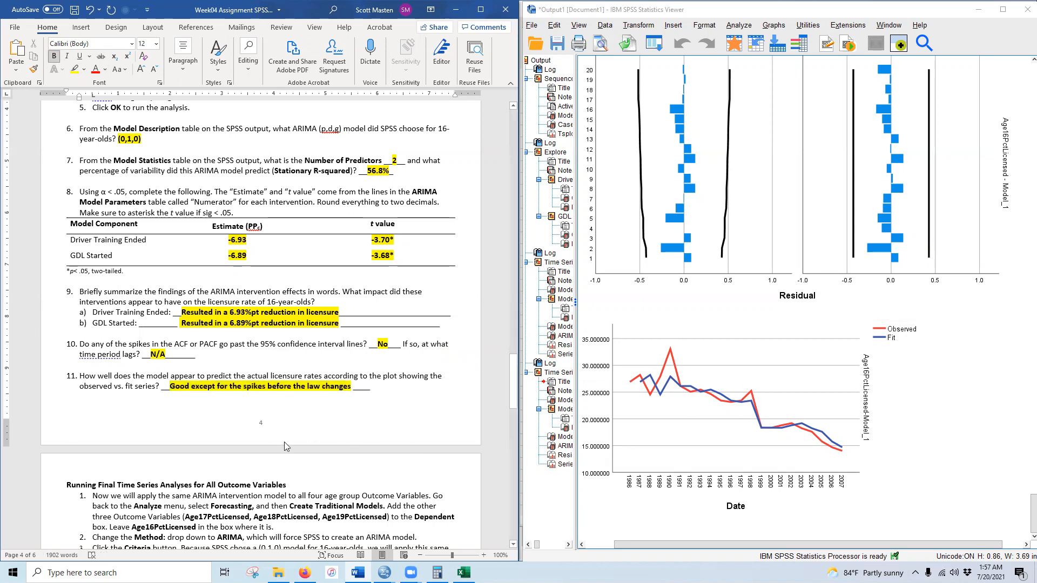
scroll(109, 409, "down", 3)
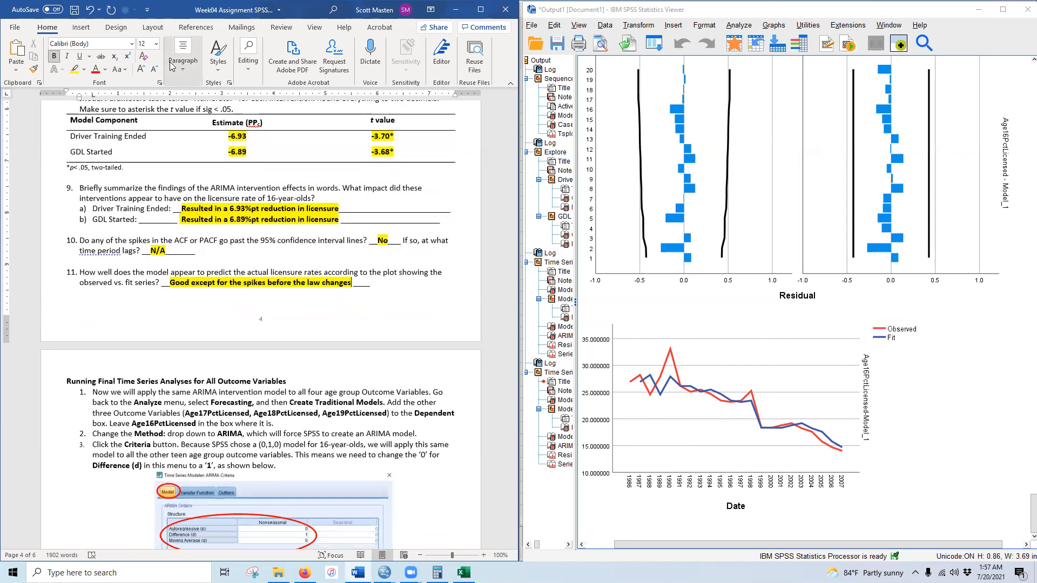
- Save the assignment and scroll to the Running Final Time Series Analyses instructions
left_click(75, 11)
scroll(344, 356, "down", 5)
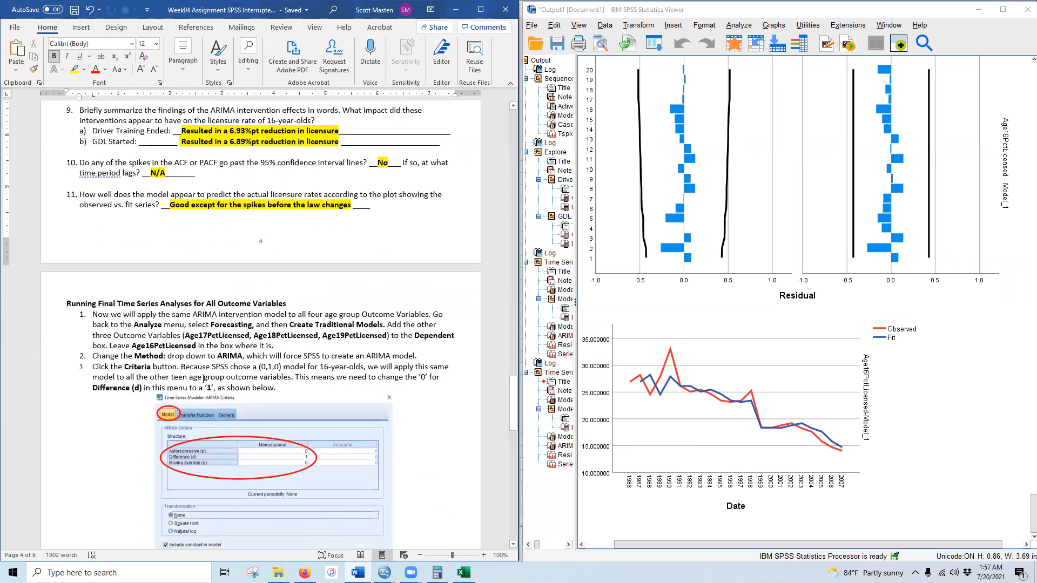
left_click(654, 359)
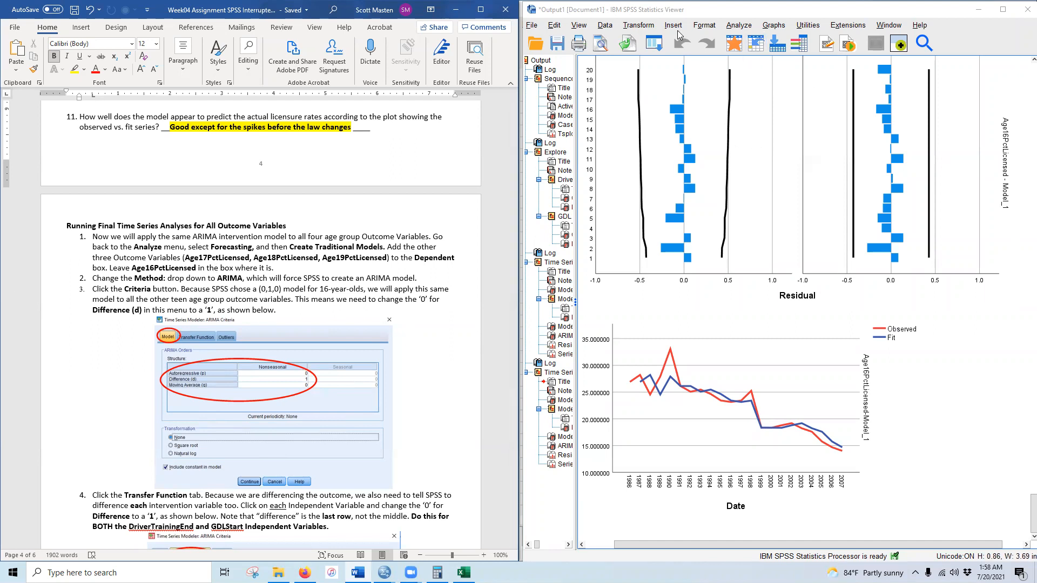
left_click(737, 26)
- Create a time series model with Age17–Age19PctLicensed as dependents, ARIMA method, and open its Criteria
mouse_move(767, 270)
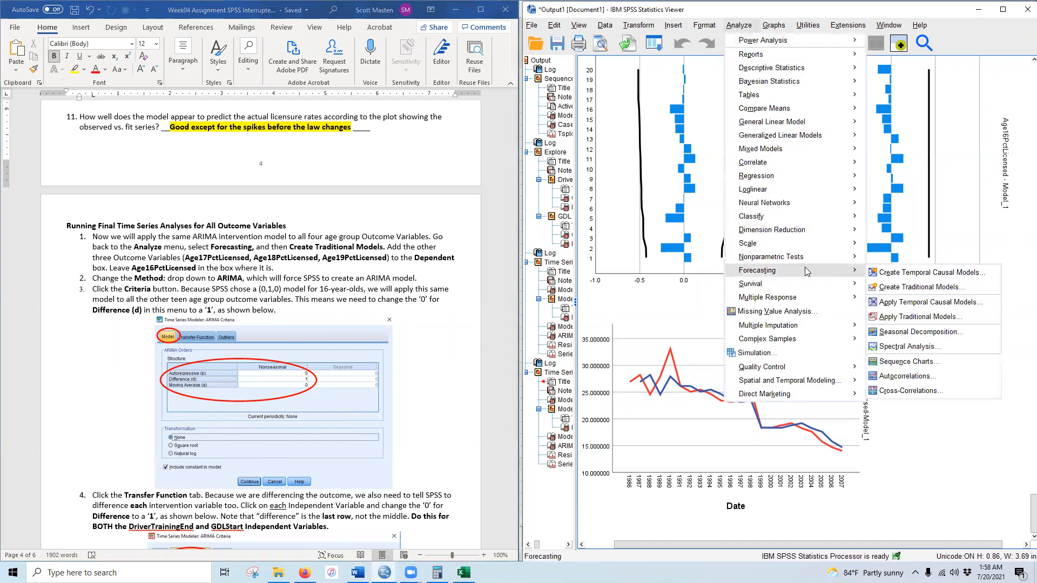
left_click(899, 286)
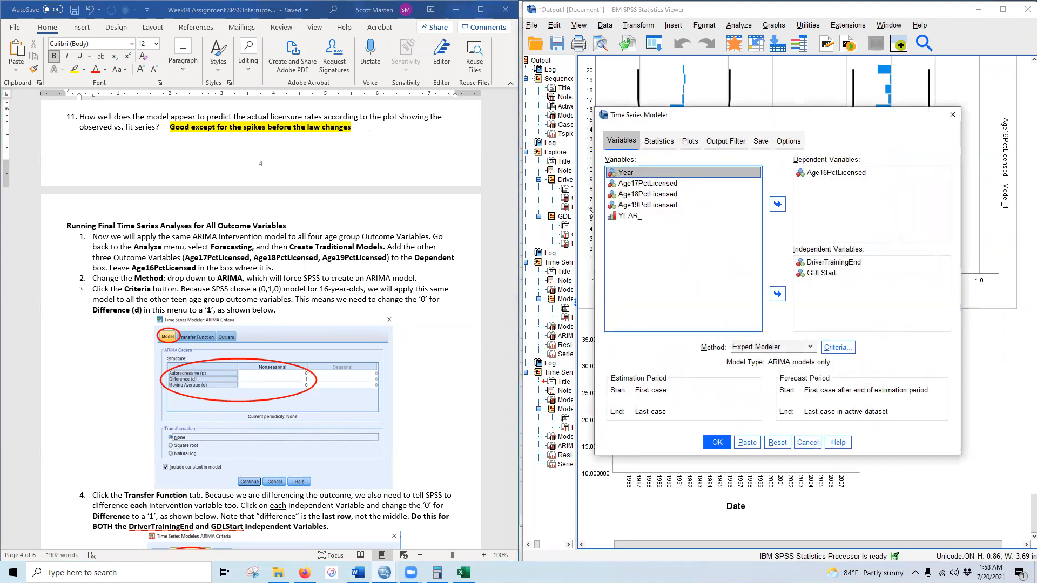
left_click(645, 184)
left_click(657, 205, "shift")
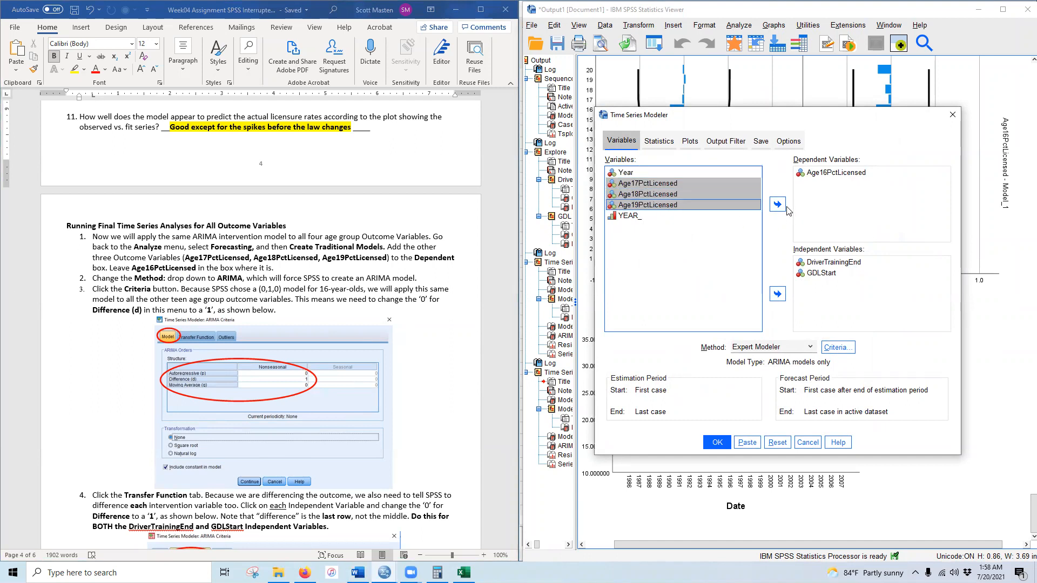
left_click(778, 204)
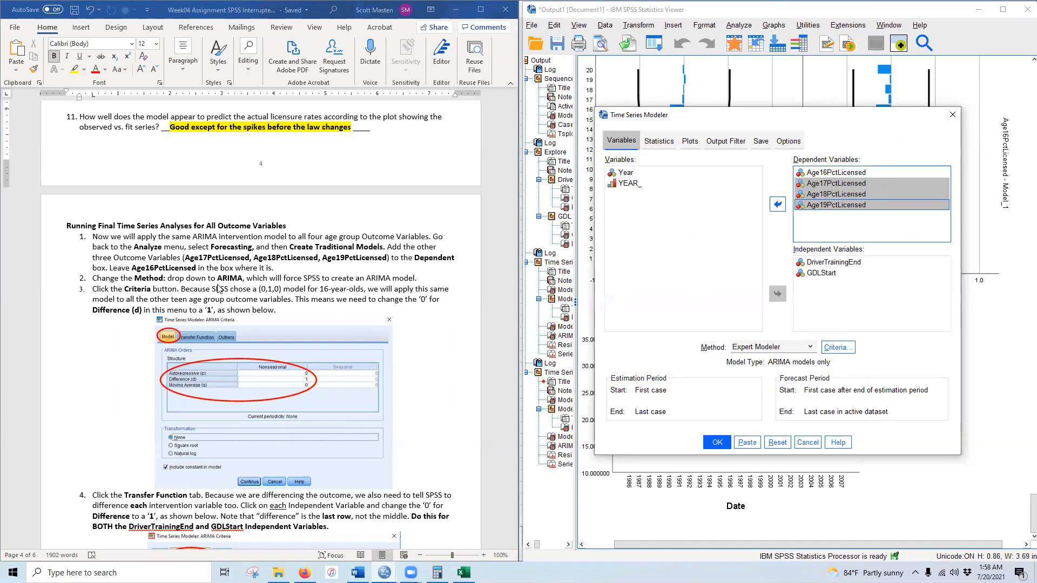
left_click(811, 348)
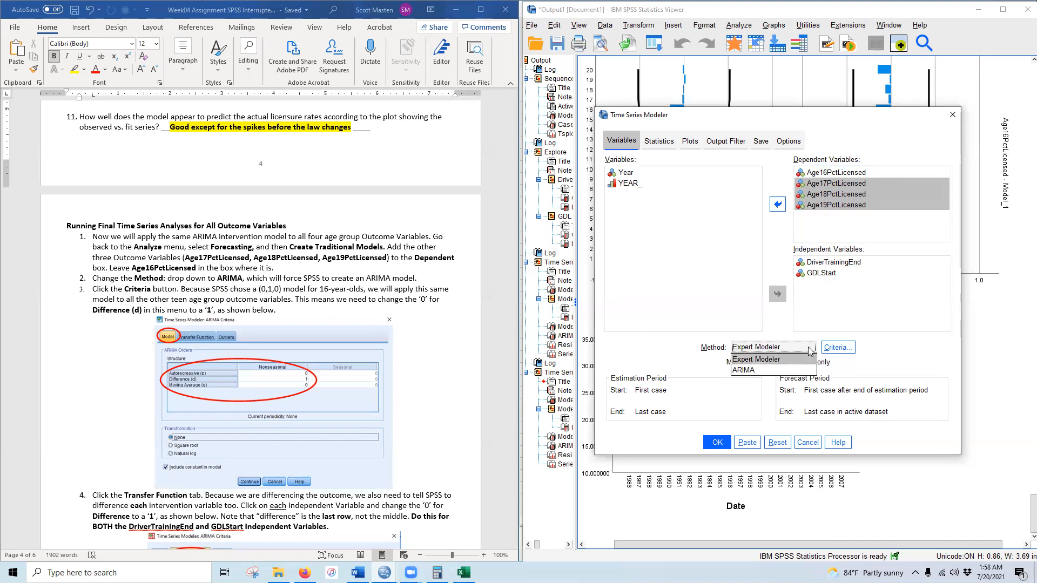
left_click(786, 370)
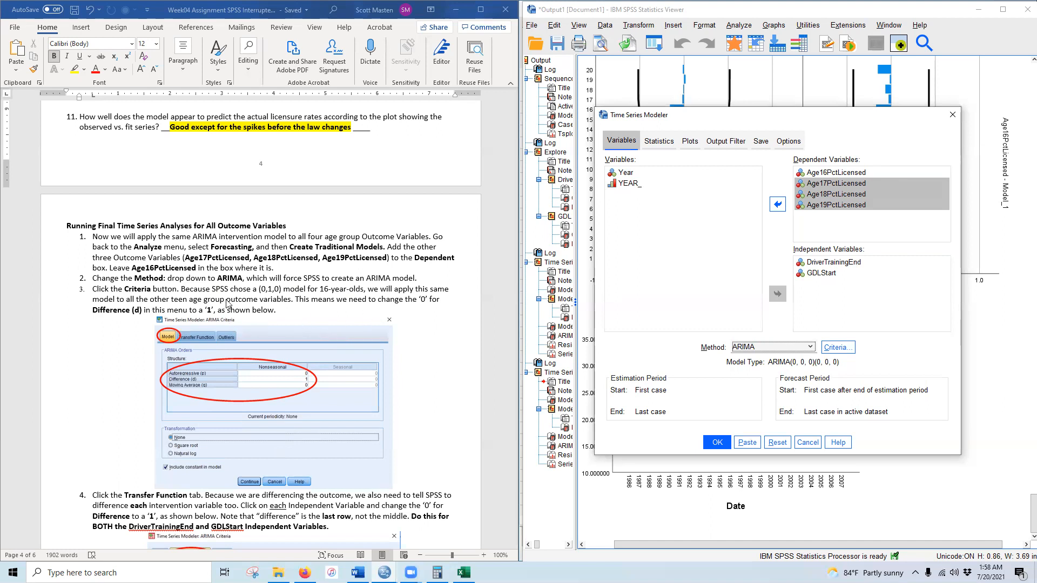
left_click(839, 347)
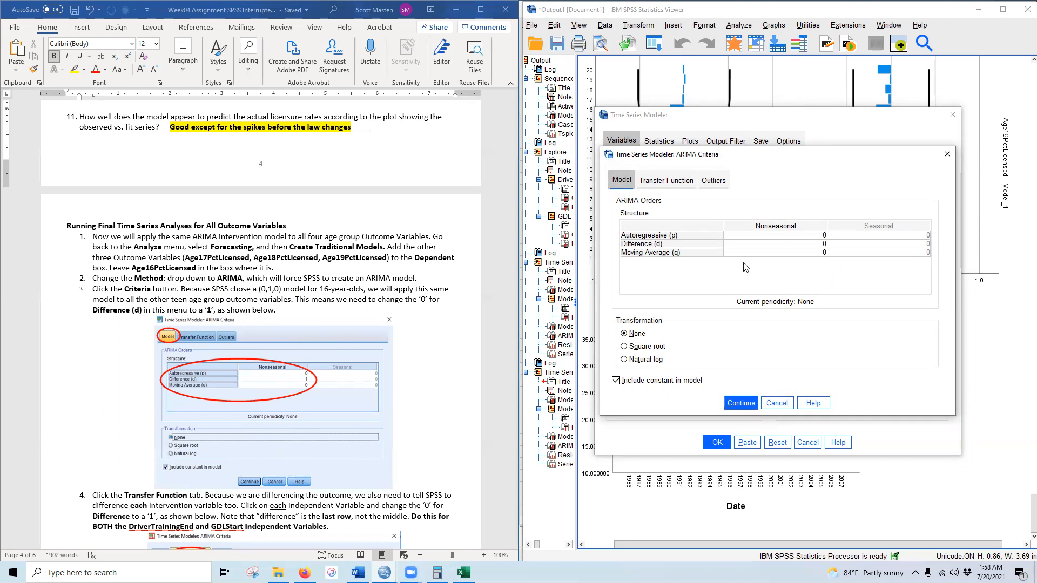
- Set the nonseasonal difference (d) to 1 and display the transfer function orders
left_click(824, 245)
type("1")
key("Down")
scroll(374, 438, "down", 4)
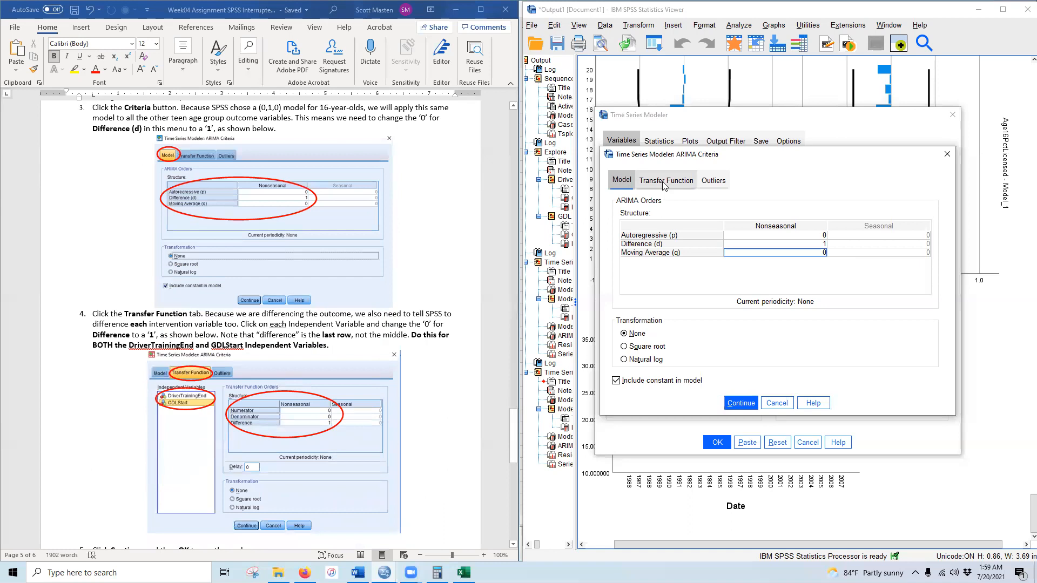
left_click(664, 183)
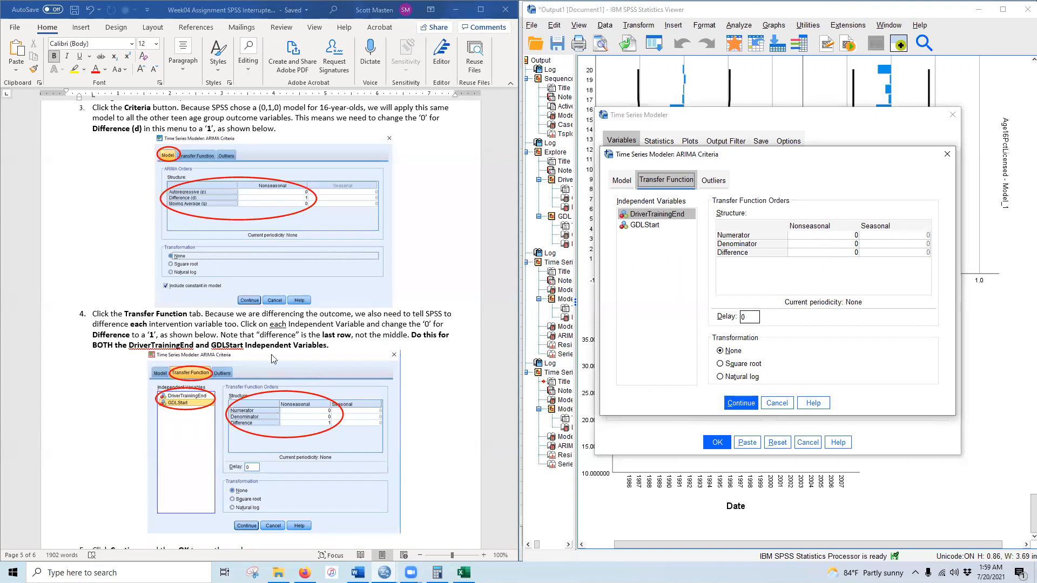
- Give both DriverTrainingEnd and GDLStart a transfer-function nonseasonal difference of 1
left_click(651, 216)
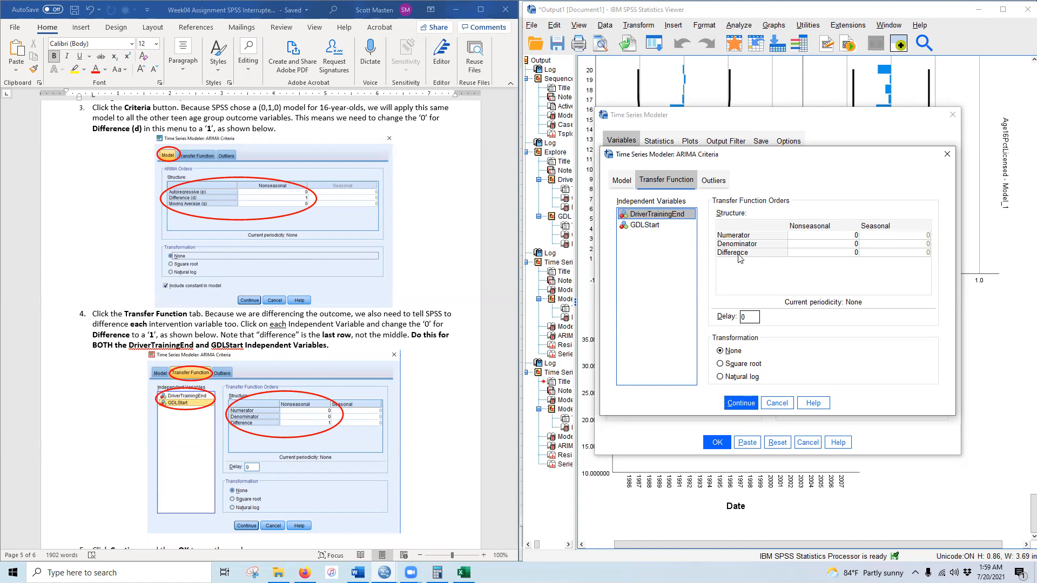
left_click(856, 254)
double_click(857, 253)
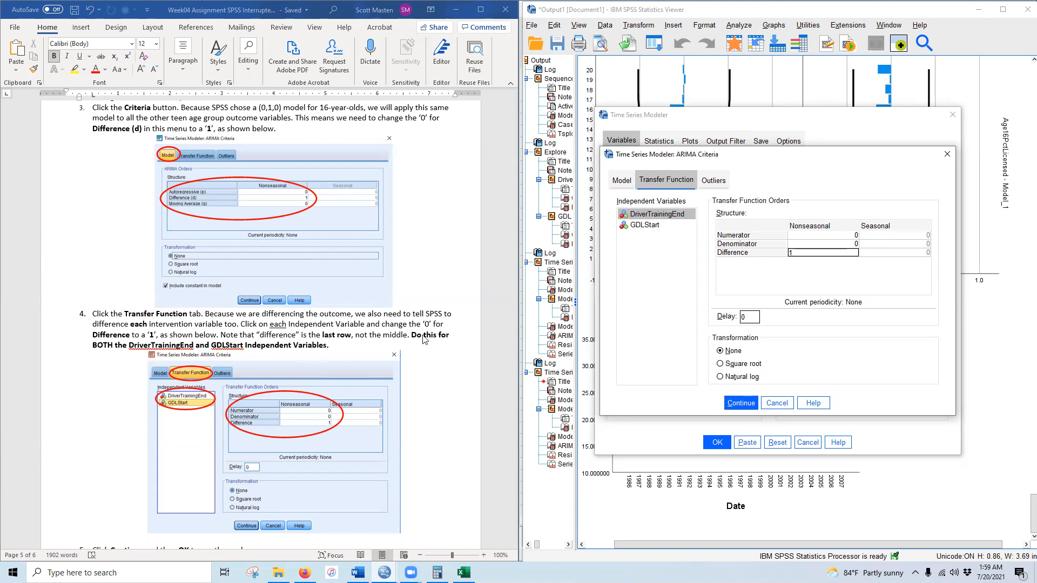
left_click(642, 227)
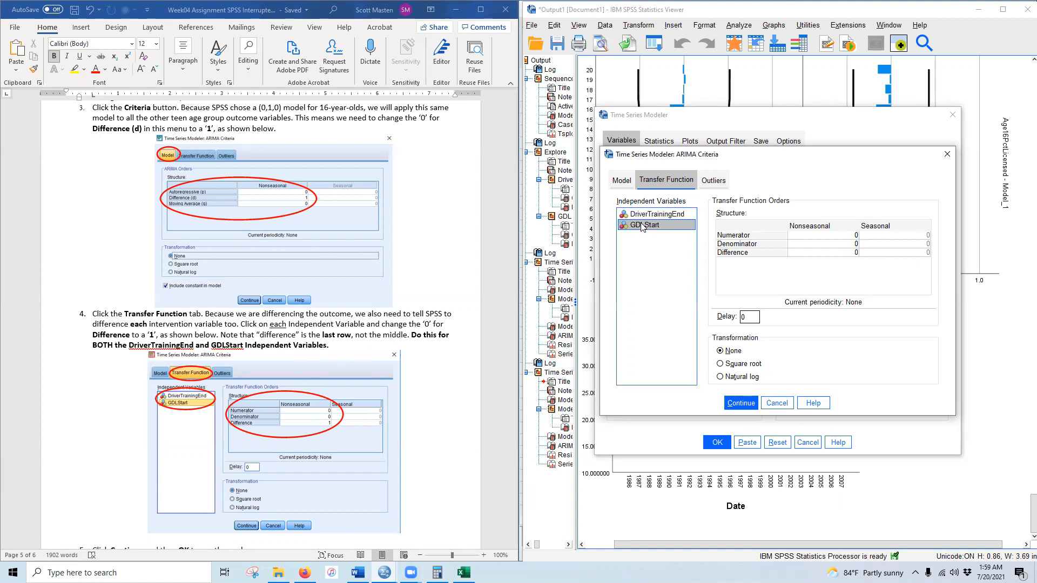
left_click(856, 254)
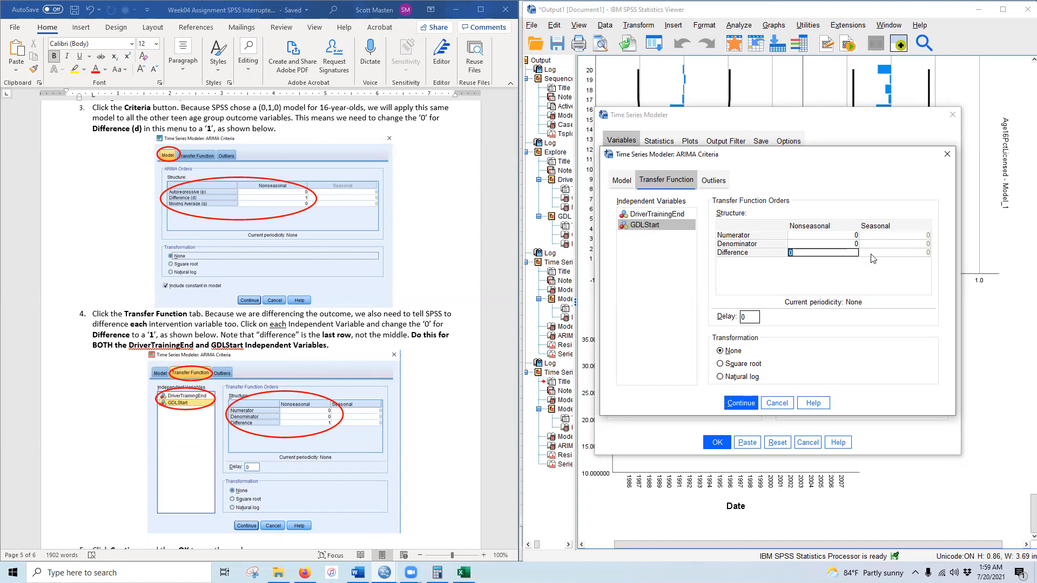
type("1")
- Verify that both intervention variables show difference 1, then accept the ARIMA criteria
left_click(639, 215)
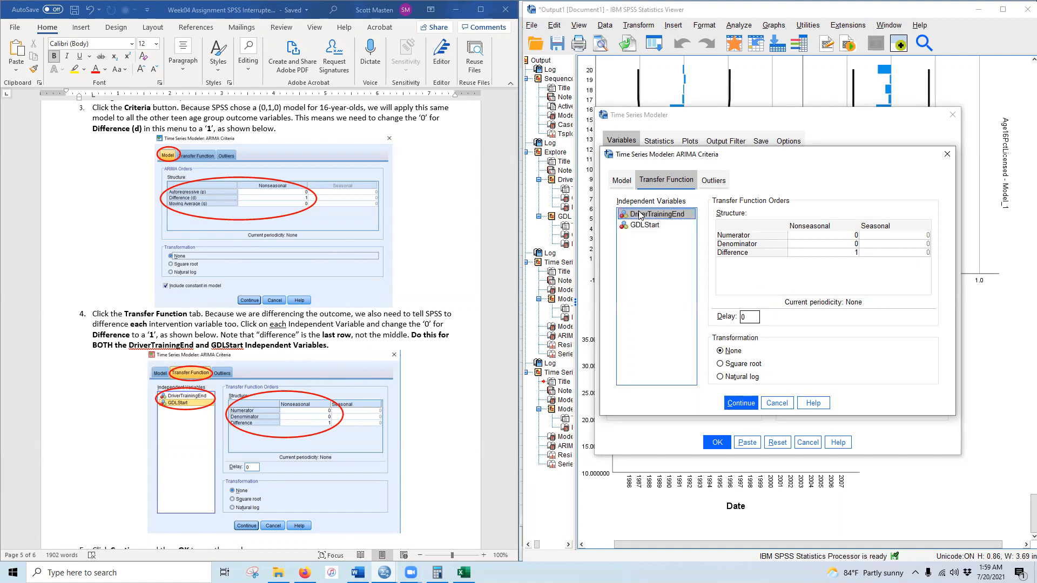
left_click(640, 227)
left_click(641, 215)
left_click(641, 226)
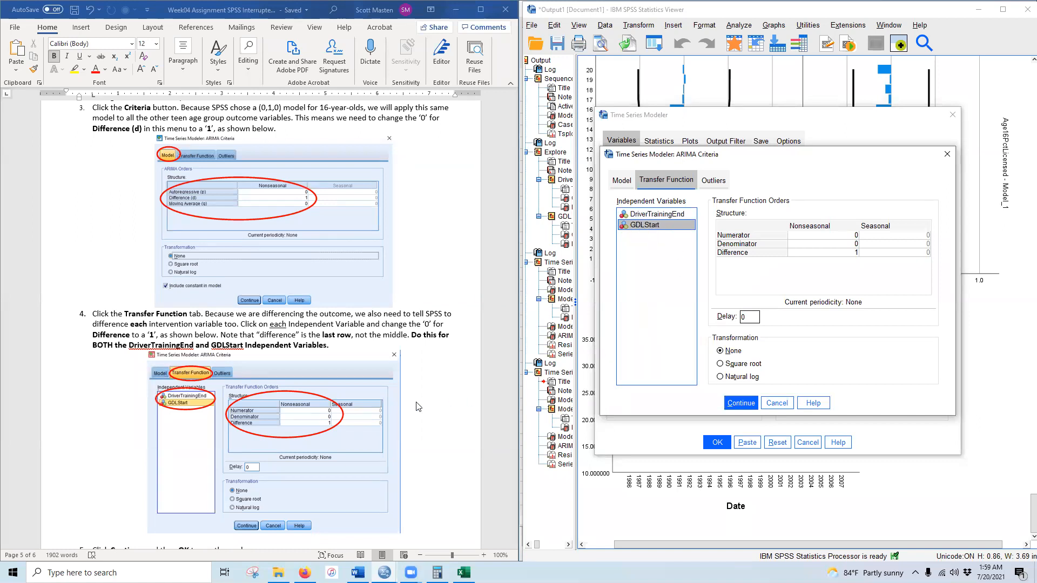
scroll(312, 417, "down", 1)
scroll(311, 416, "down", 5)
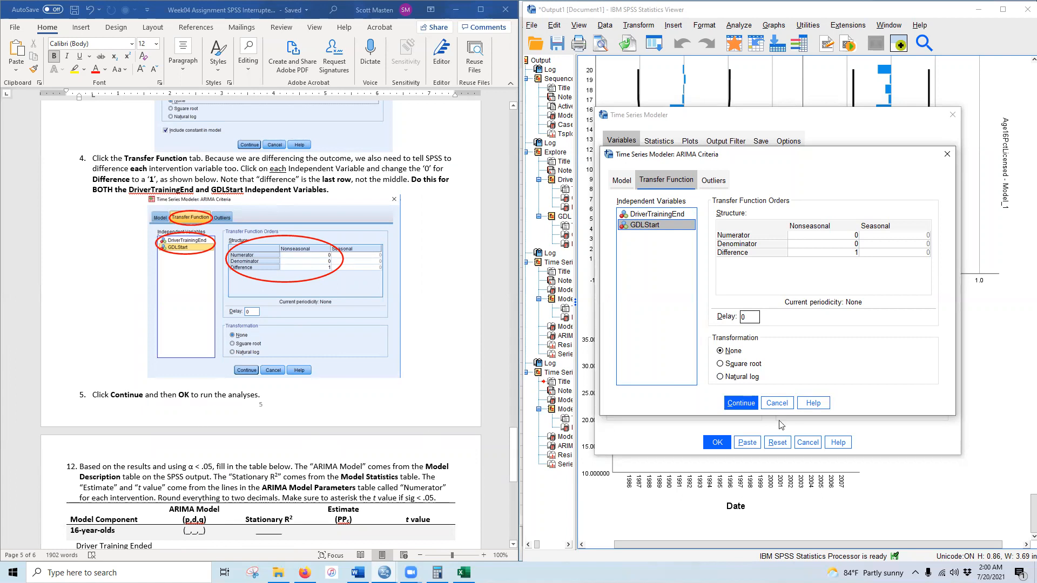
left_click(741, 403)
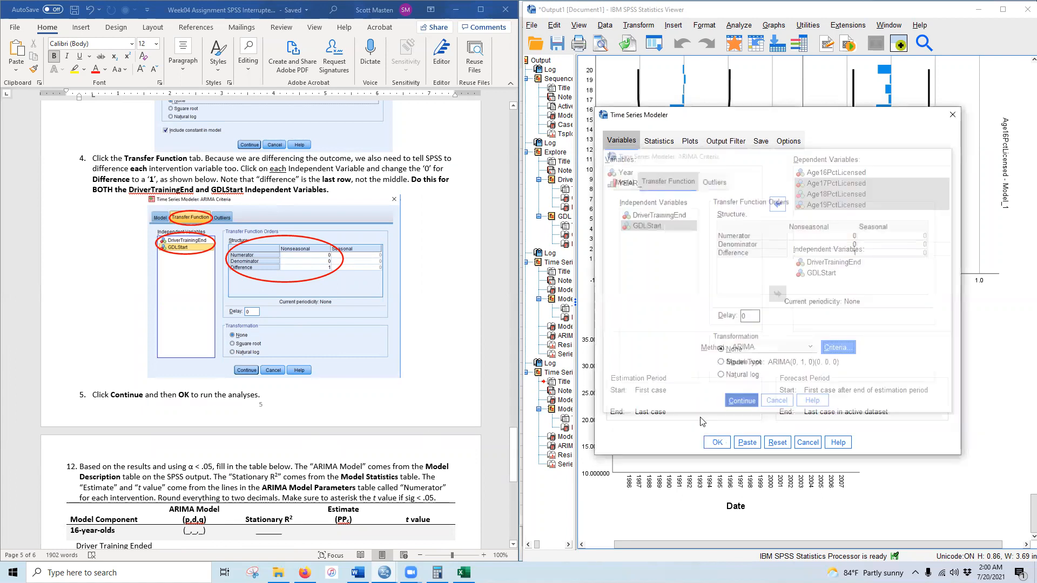
- Run the ARIMA(0,1,0) models and review stationary R² values .568, .331, .166 and .280
left_click(718, 442)
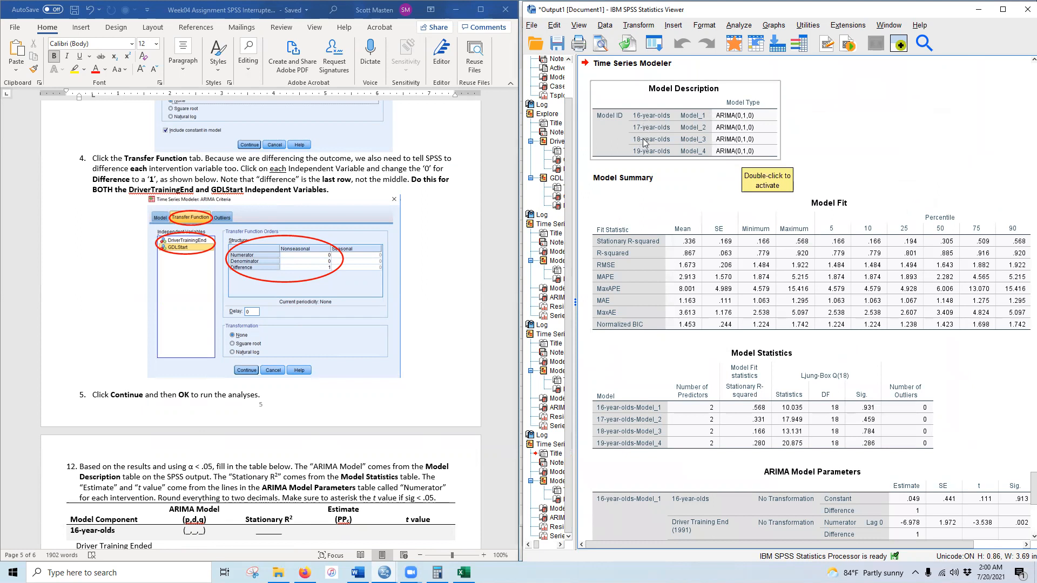
scroll(211, 405, "down", 6)
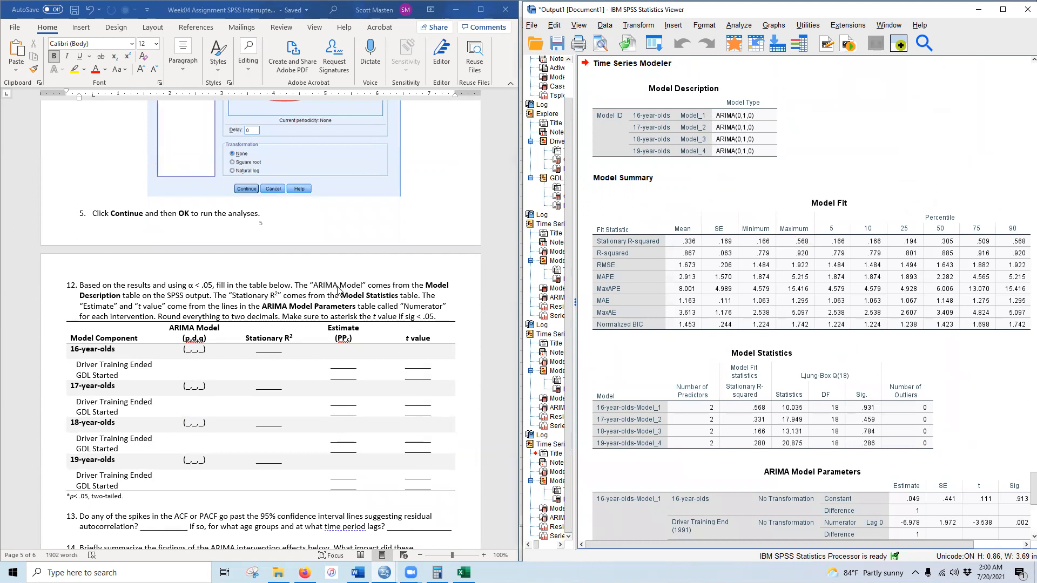
left_click(763, 444)
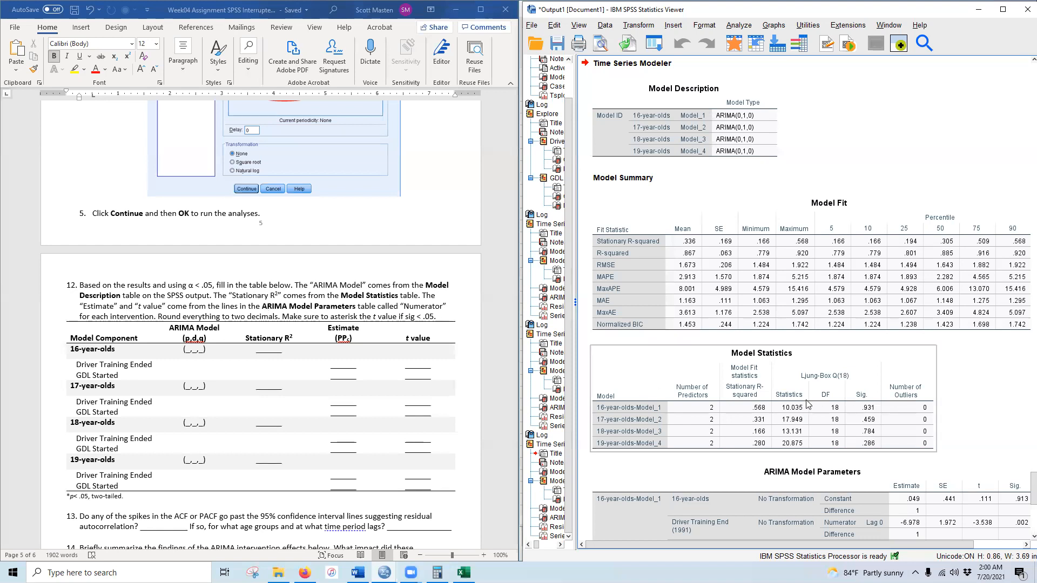
scroll(655, 391, "down", 3)
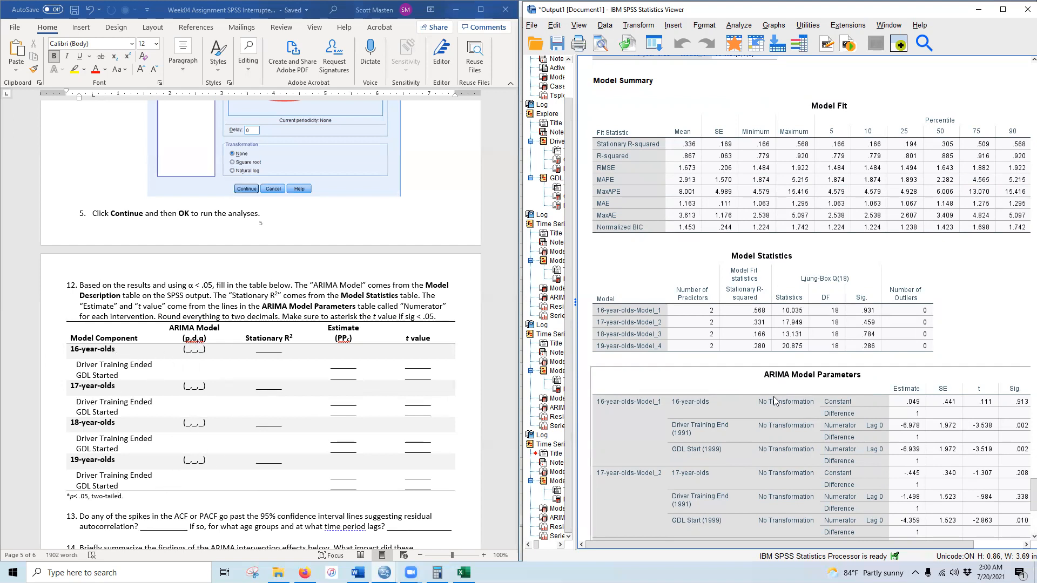
scroll(769, 407, "up", 3)
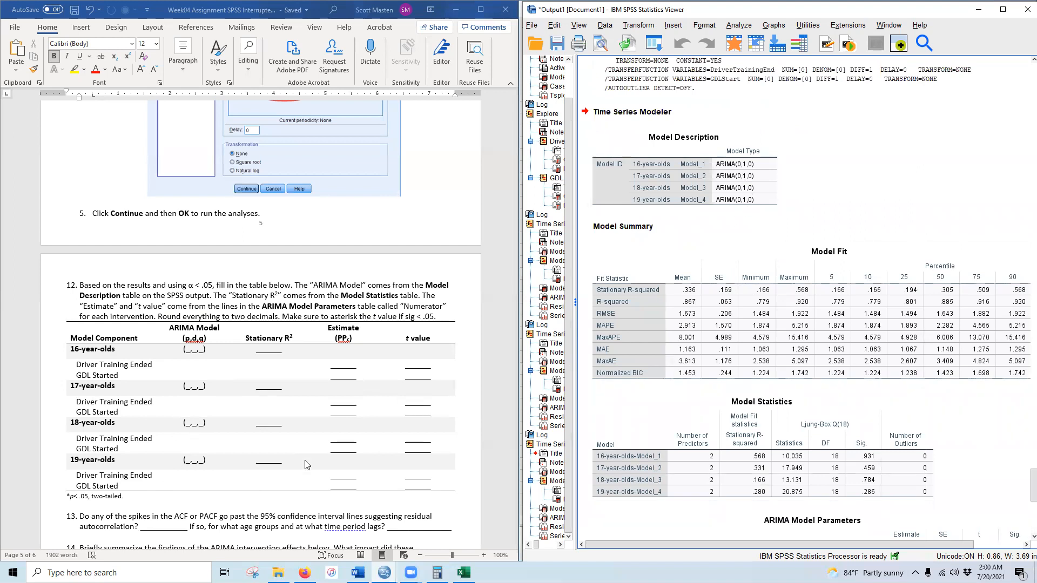
- Enter the ARIMA model order (0,1,0) for the 16-year-olds
left_click(189, 349)
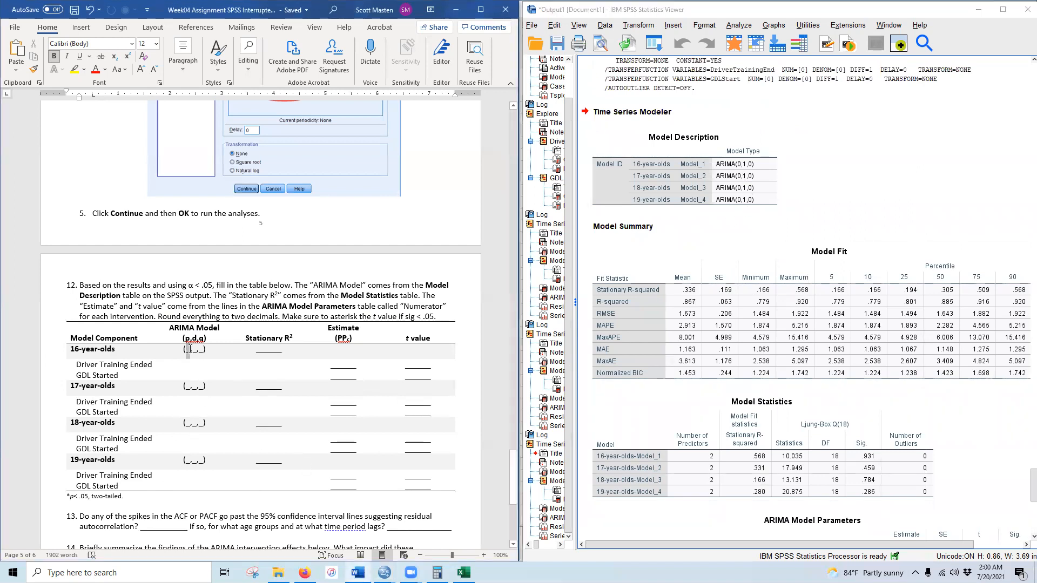
type("0")
double_click(193, 350)
type("1")
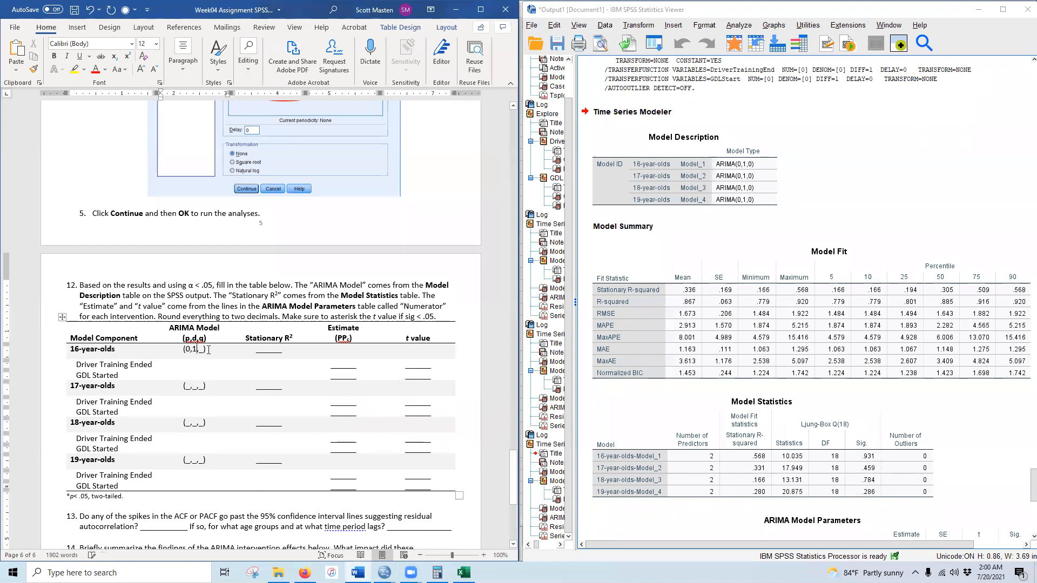
double_click(201, 350)
type("0")
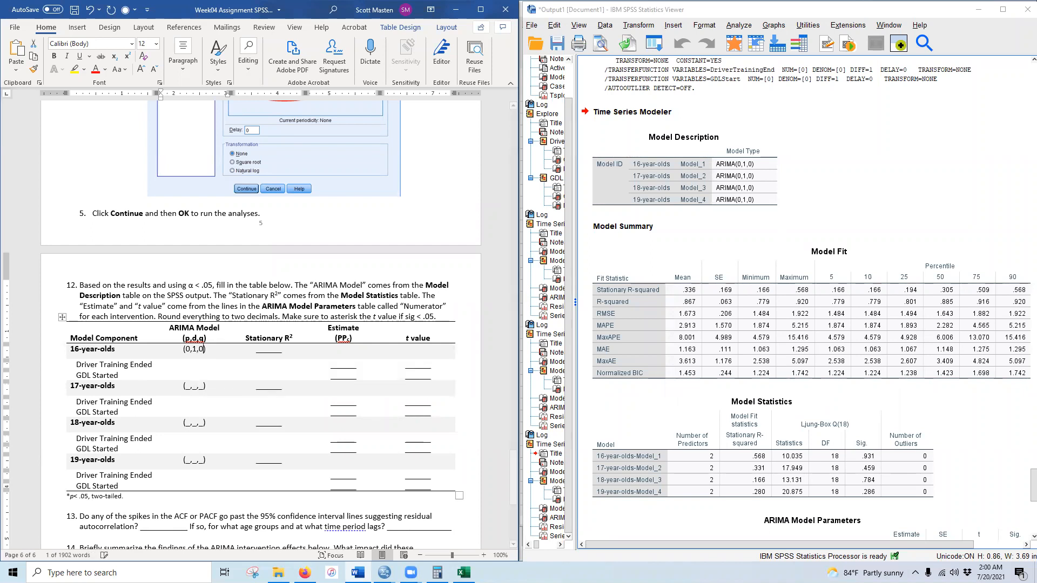
- Copy (0,1,0) into the 17-, 18- and 19-year-olds model order cells
left_click_drag(182, 349, 206, 350)
key("ctrl+c")
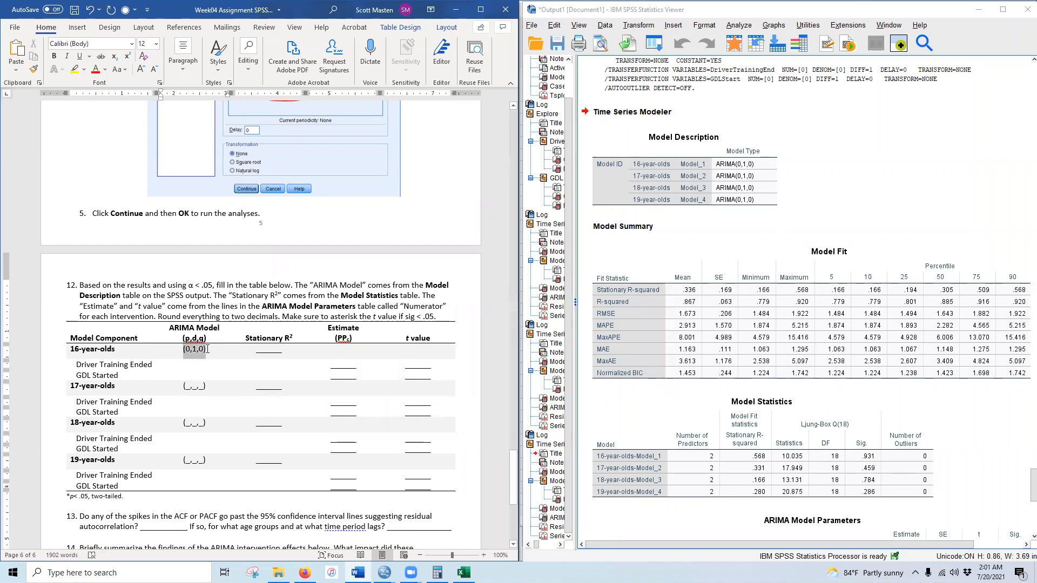
double_click(192, 386)
key("ctrl+v")
double_click(196, 422)
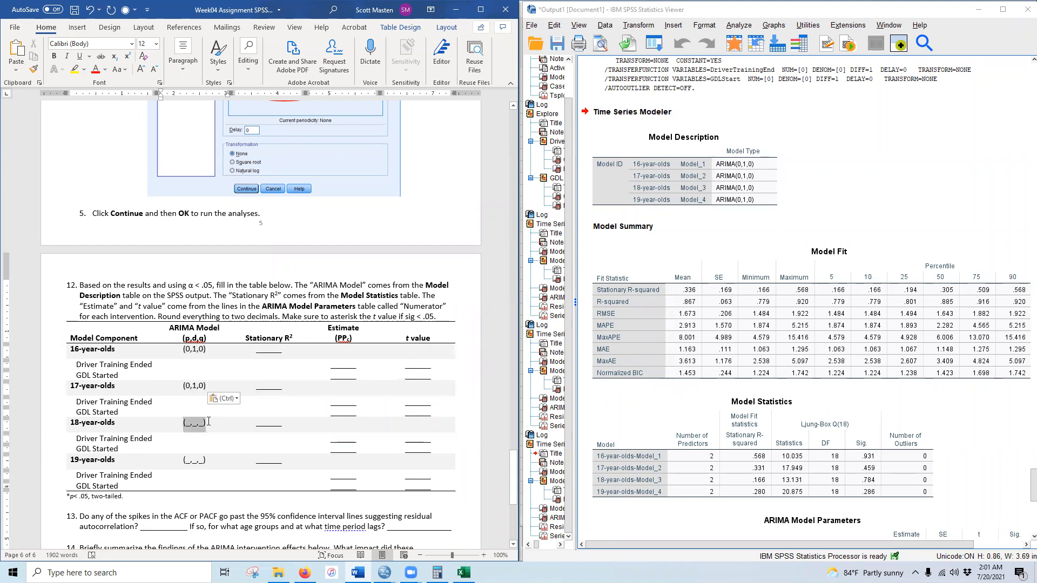
key("ctrl+v")
double_click(185, 460)
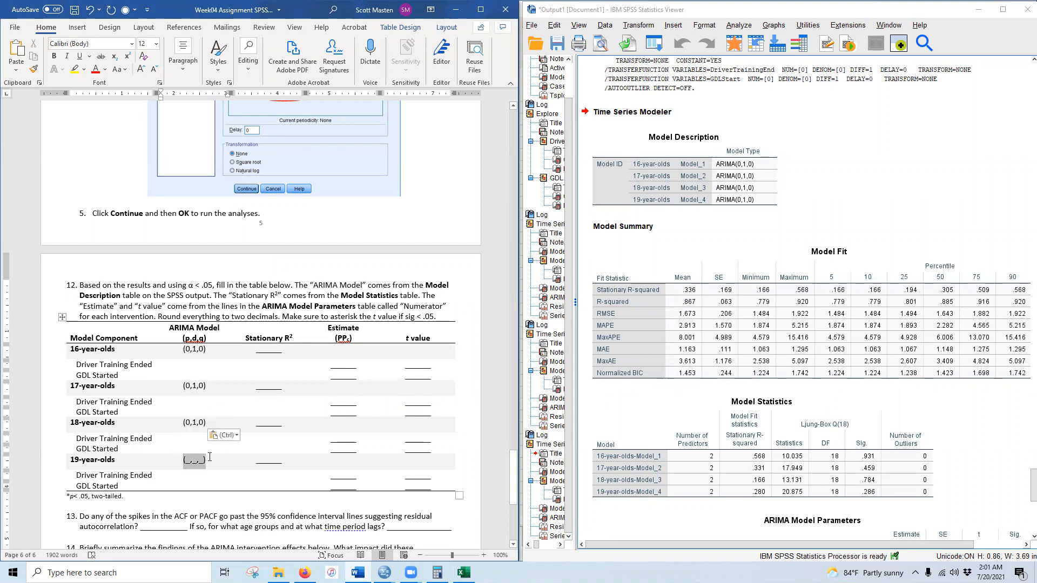
key("ctrl+v")
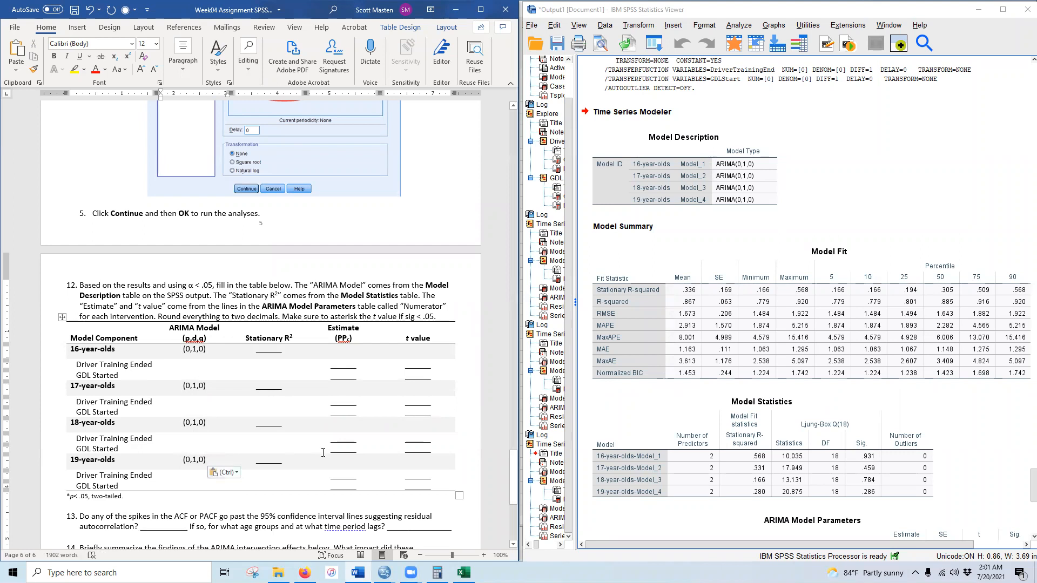
- Bring the Model Statistics table into view in the SPSS output
left_click(755, 420)
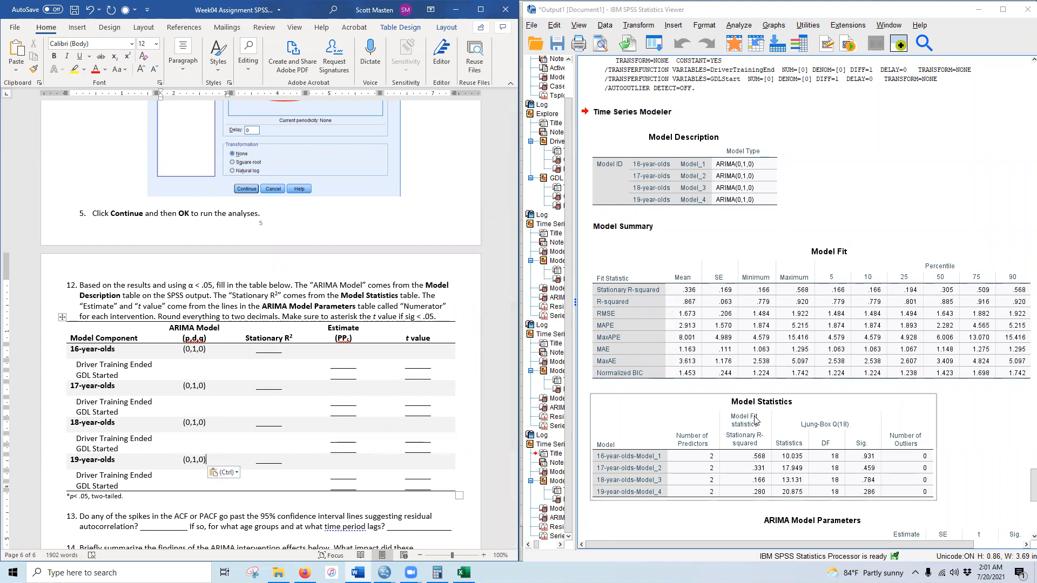
scroll(760, 436, "up", 4)
scroll(780, 440, "down", 4)
scroll(780, 441, "down", 1)
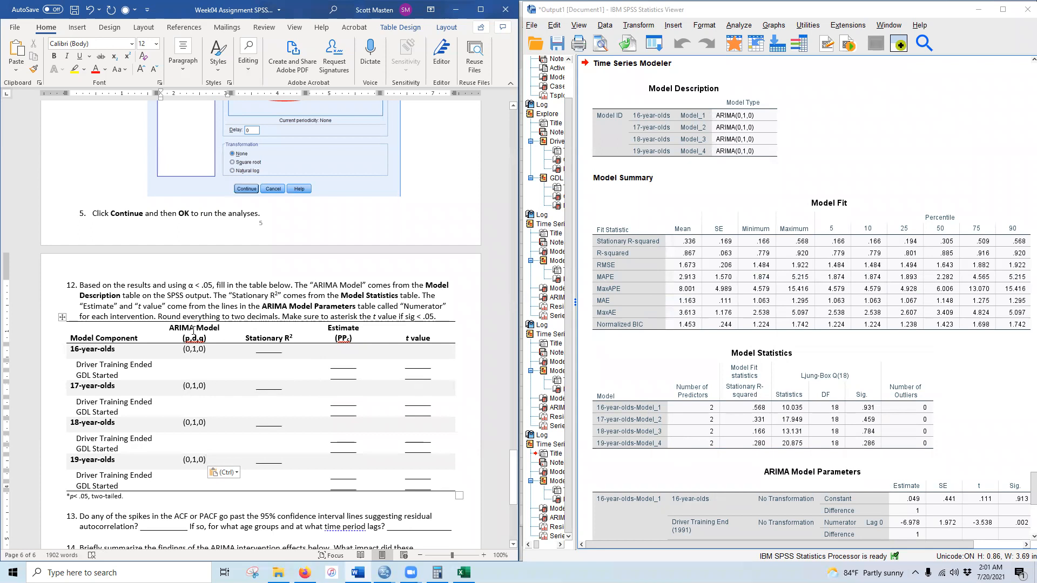
- Enter stationary R² values .57, .33, .17 and .28 for the 16- to 19-year-olds
left_click(762, 413)
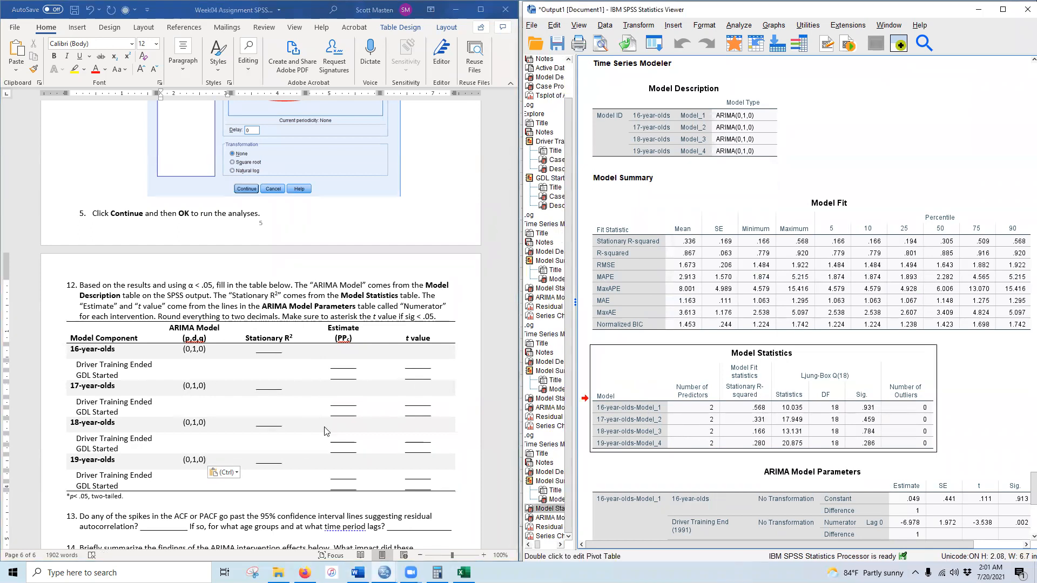
double_click(269, 355)
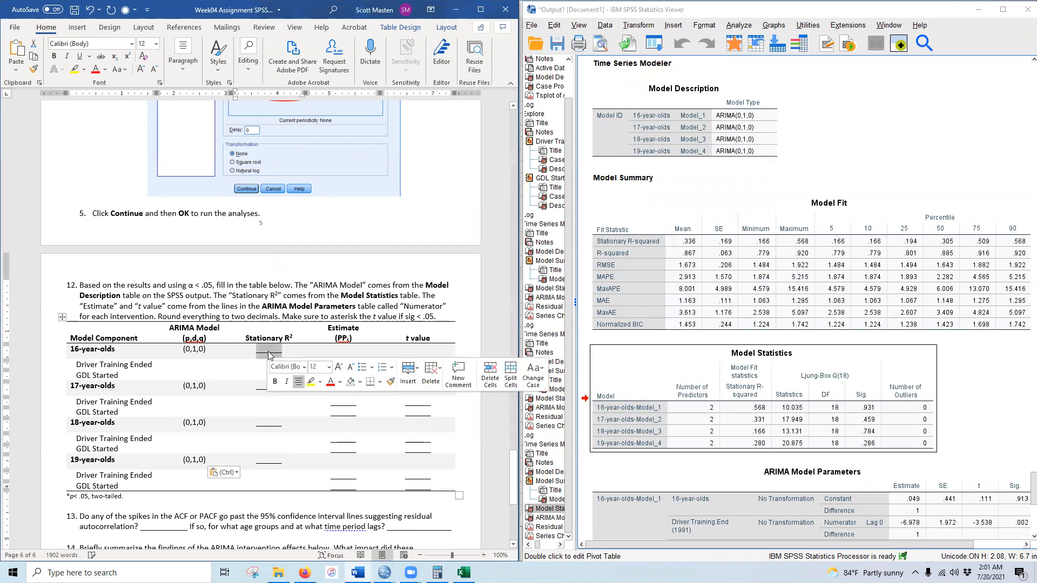
type(".57")
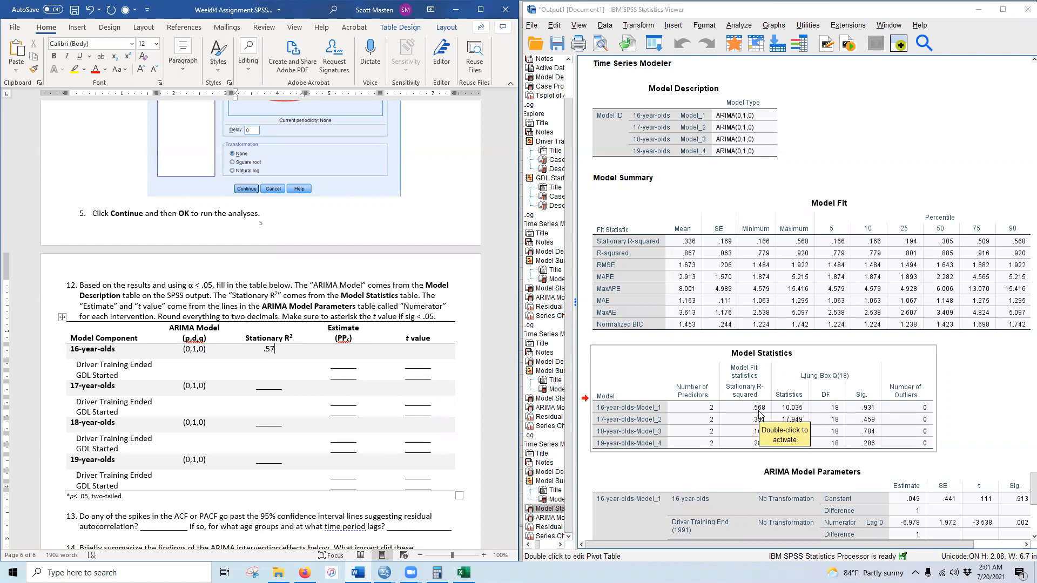
scroll(245, 417, "up", 15)
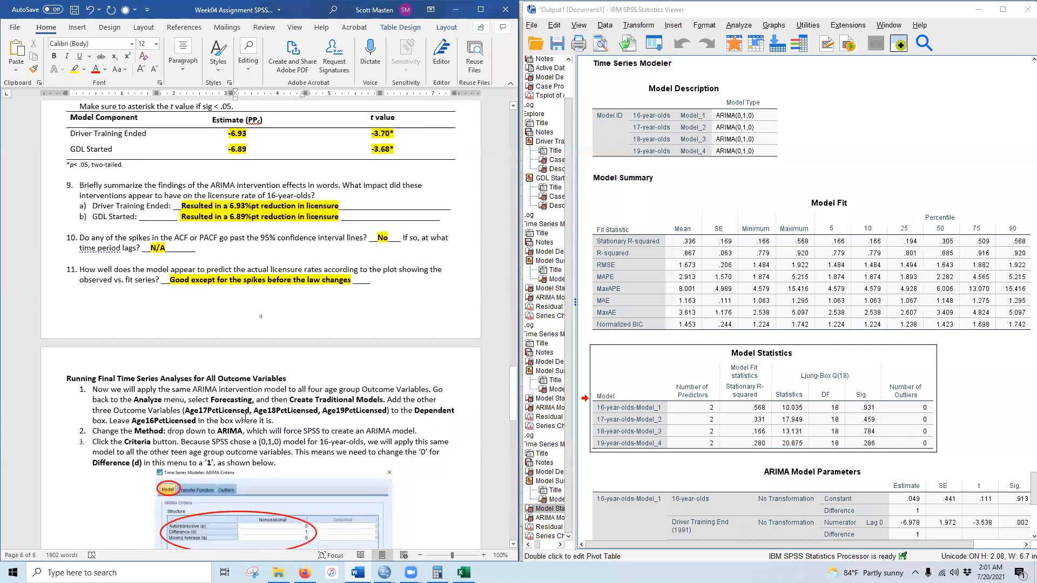
scroll(244, 417, "up", 6)
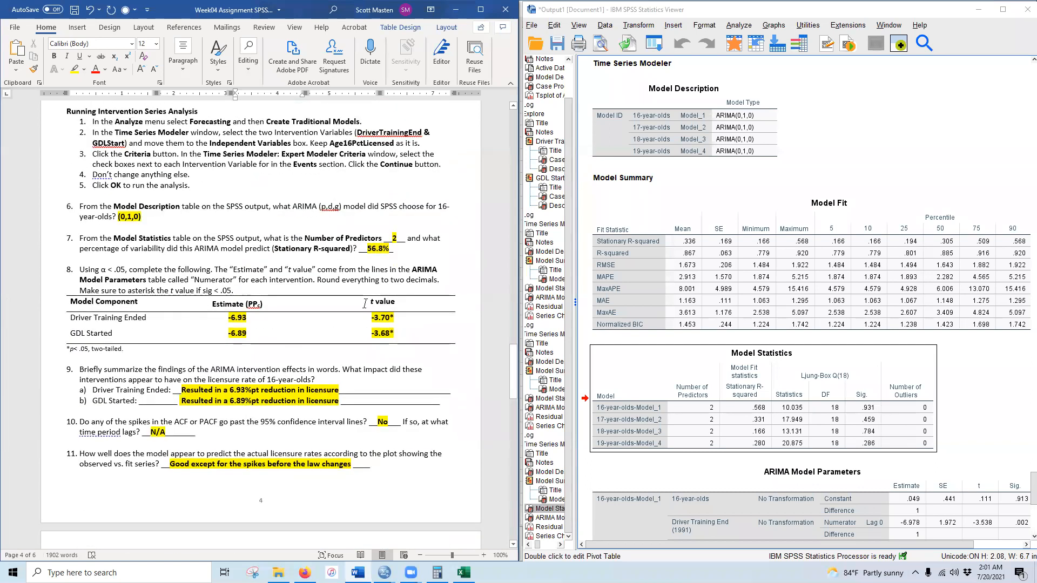
scroll(365, 303, "down", 15)
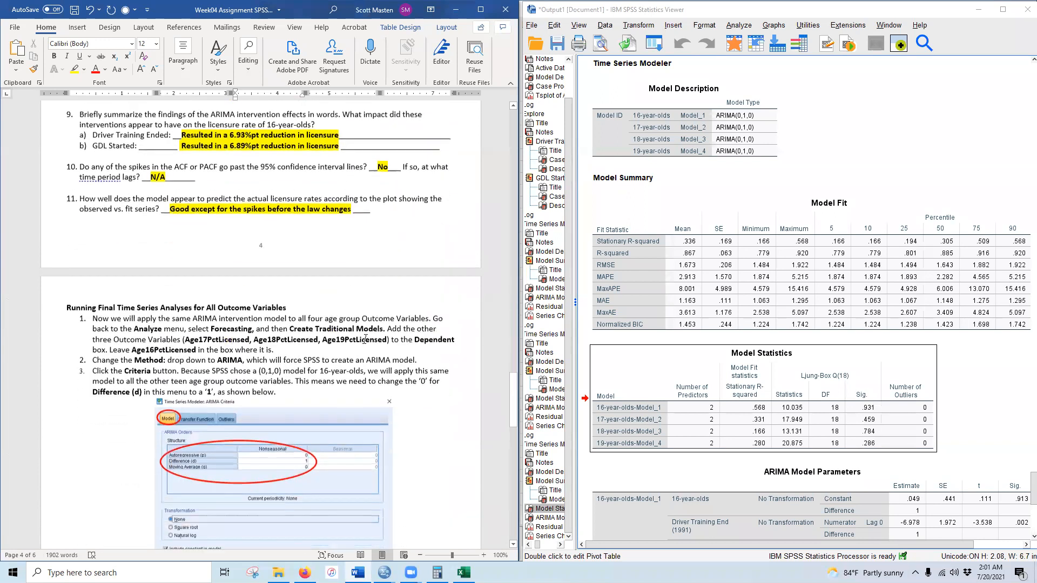
scroll(354, 331, "down", 9)
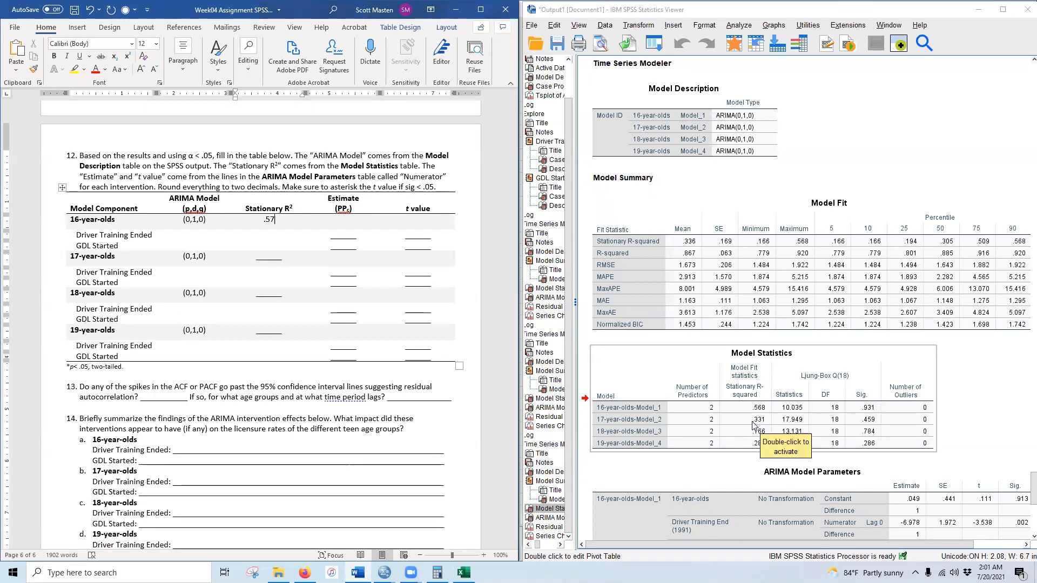
left_click(271, 254)
type(".33")
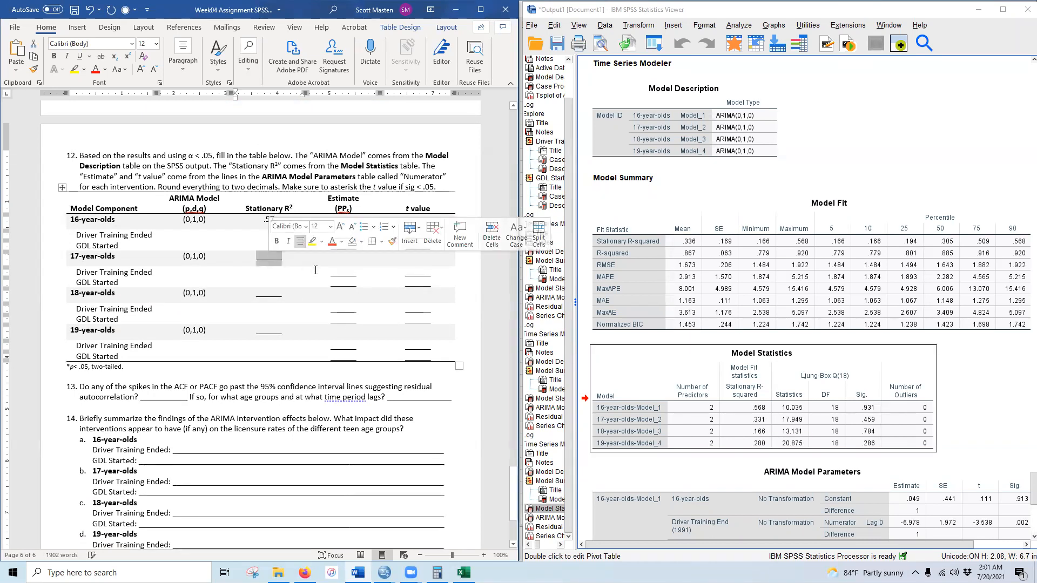
double_click(269, 294)
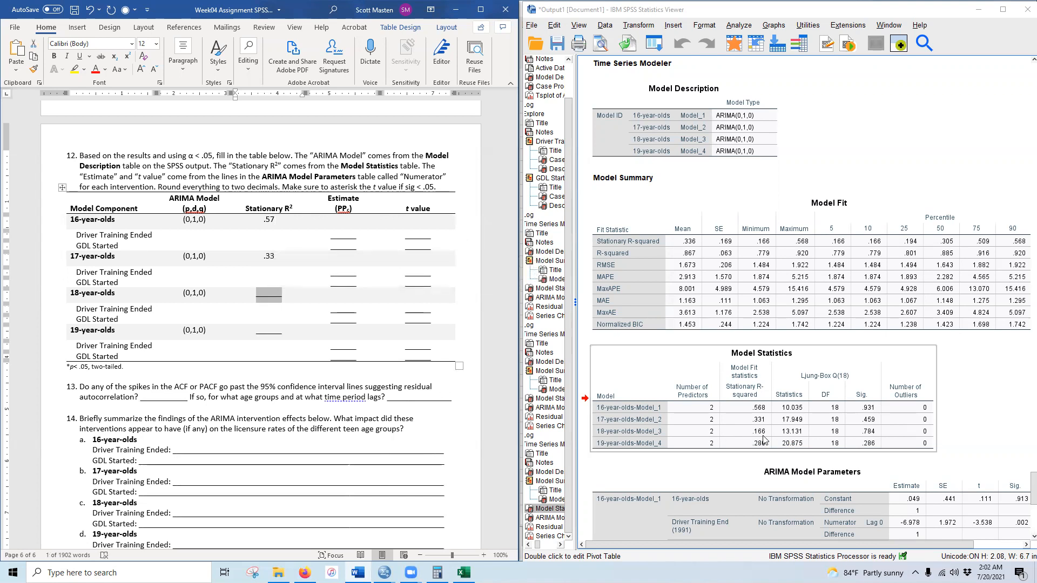
type(".17")
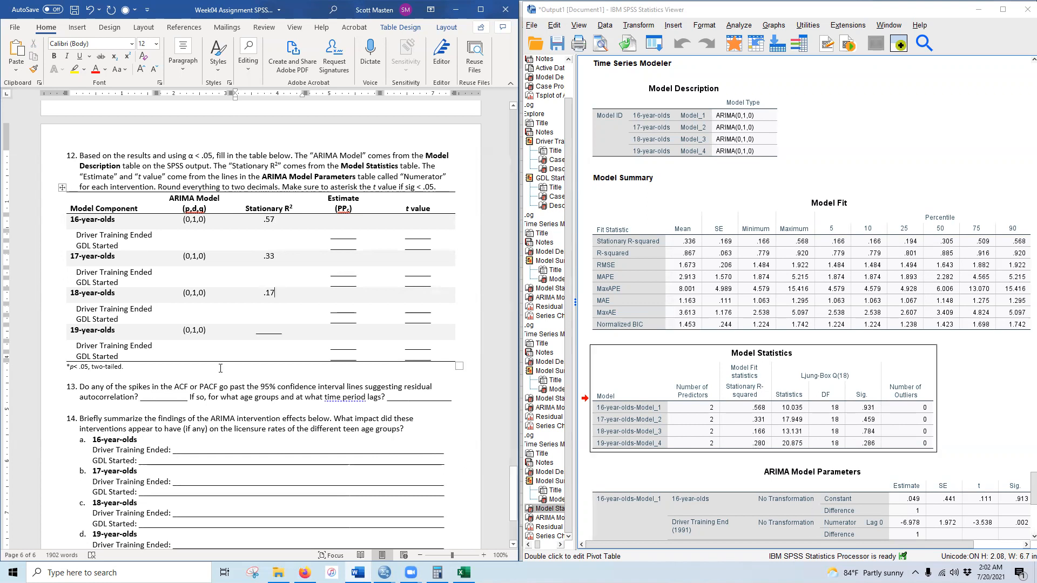
type(".28")
- Enter 16-year-olds estimates -6.98 and -6.94 with t values -3.54* and -3.52*
scroll(722, 400, "down", 5)
scroll(724, 379, "down", 2)
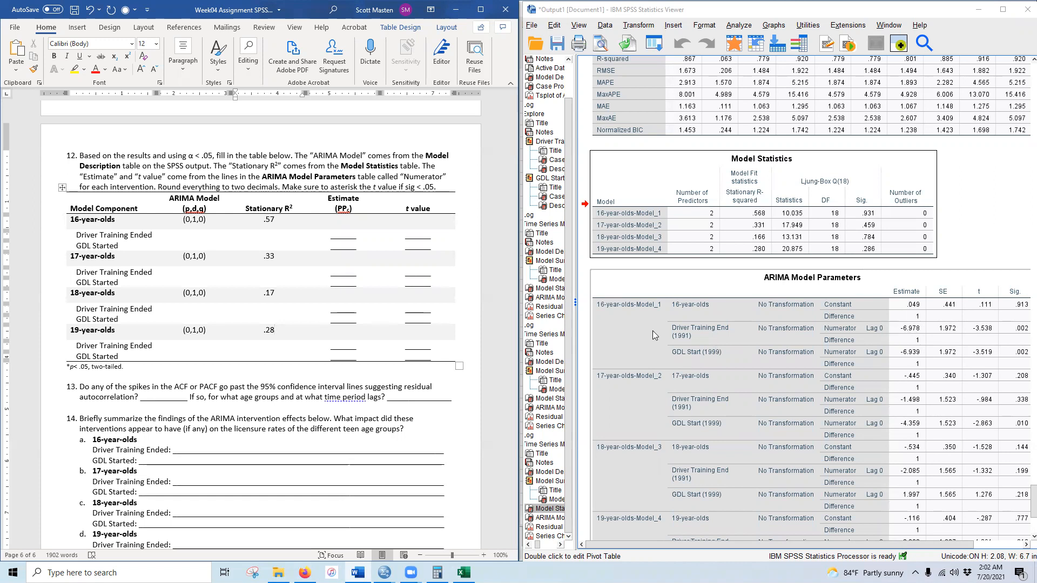
double_click(340, 235)
type("-6.98")
double_click(417, 237)
type("-3.54*")
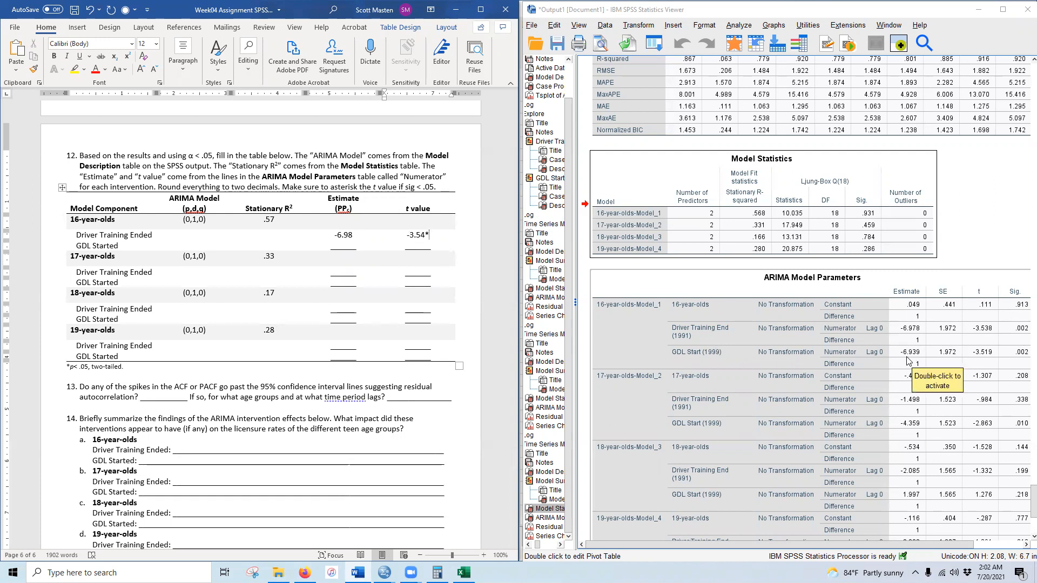
double_click(343, 245)
type("-6.94")
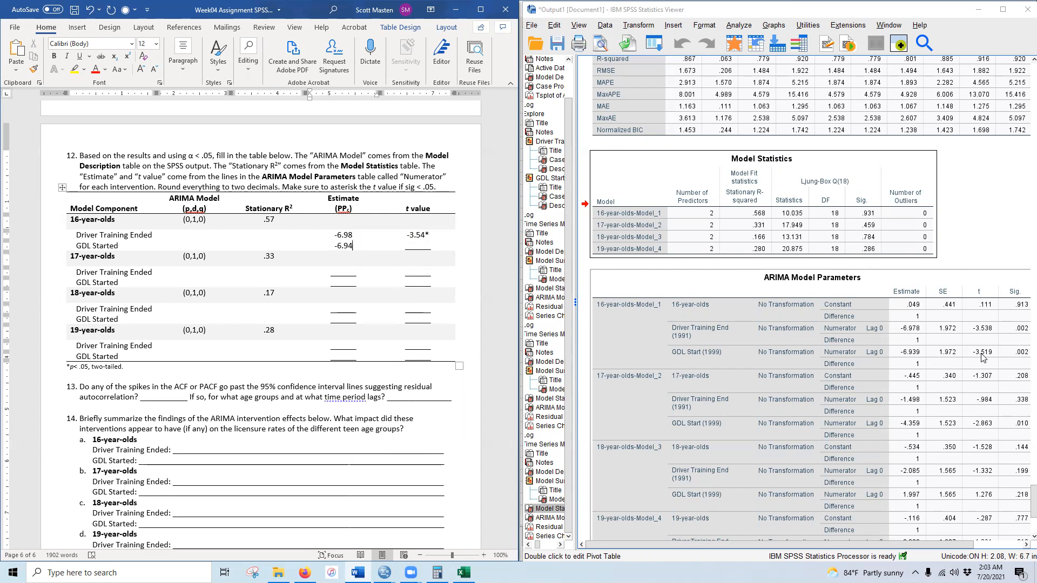
double_click(419, 248)
type("-3.52*")
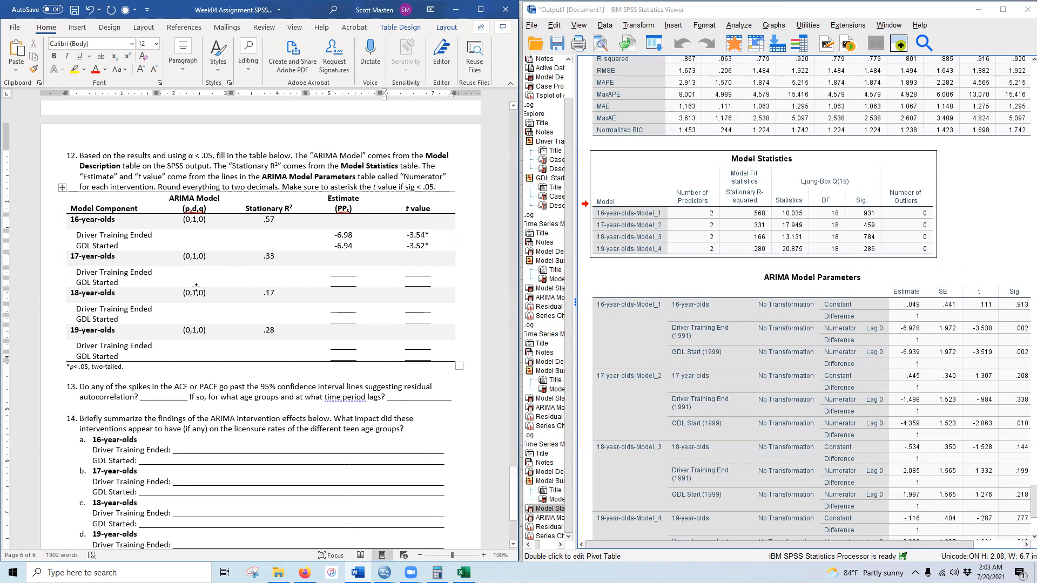
- Enter 17-year-olds estimates -1.50 and -4.36 with t values -0.98 and -2.86*
scroll(744, 400, "down", 3)
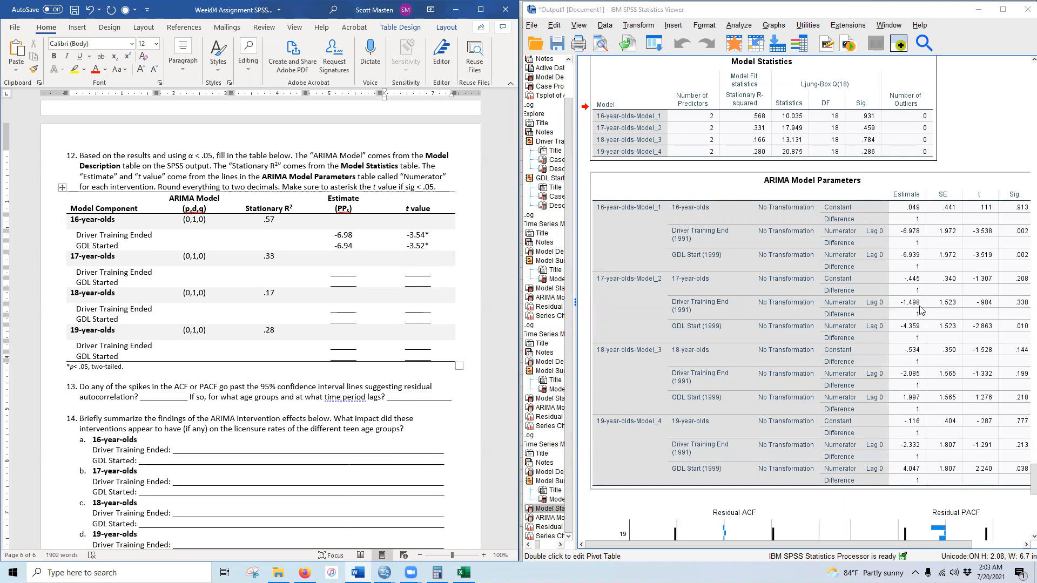
double_click(340, 273)
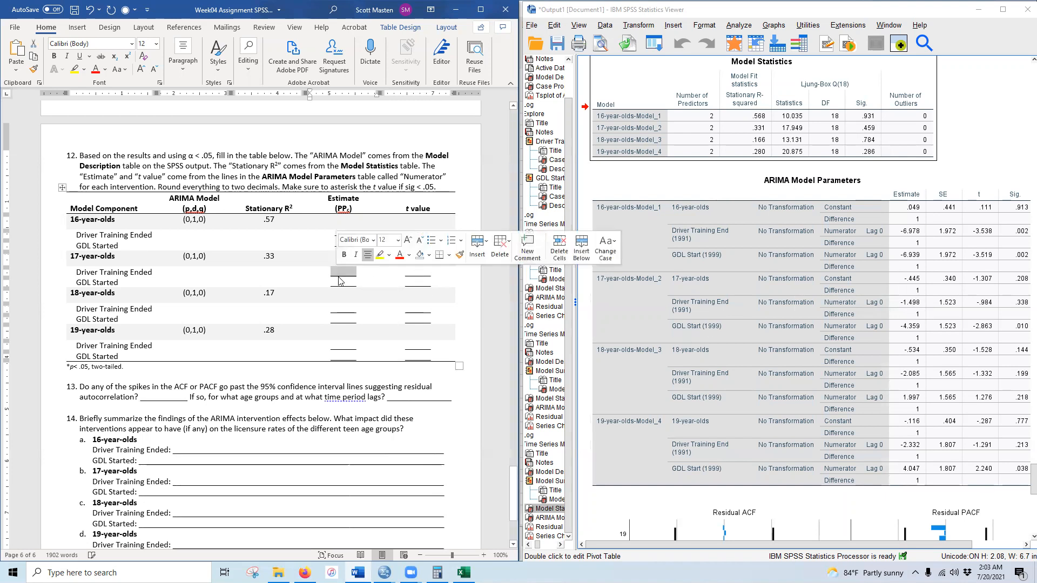
type("-1.50")
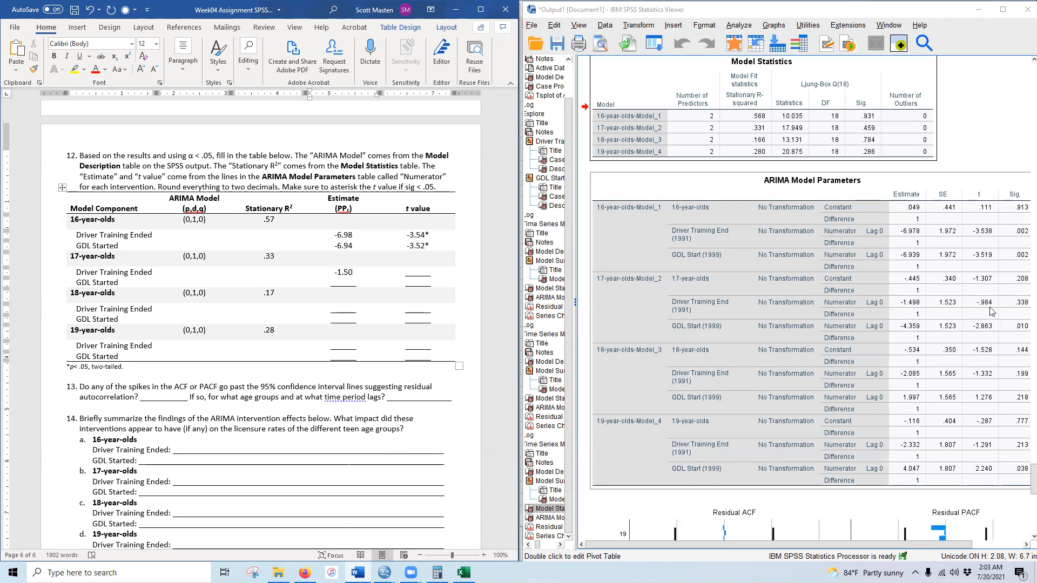
double_click(418, 277)
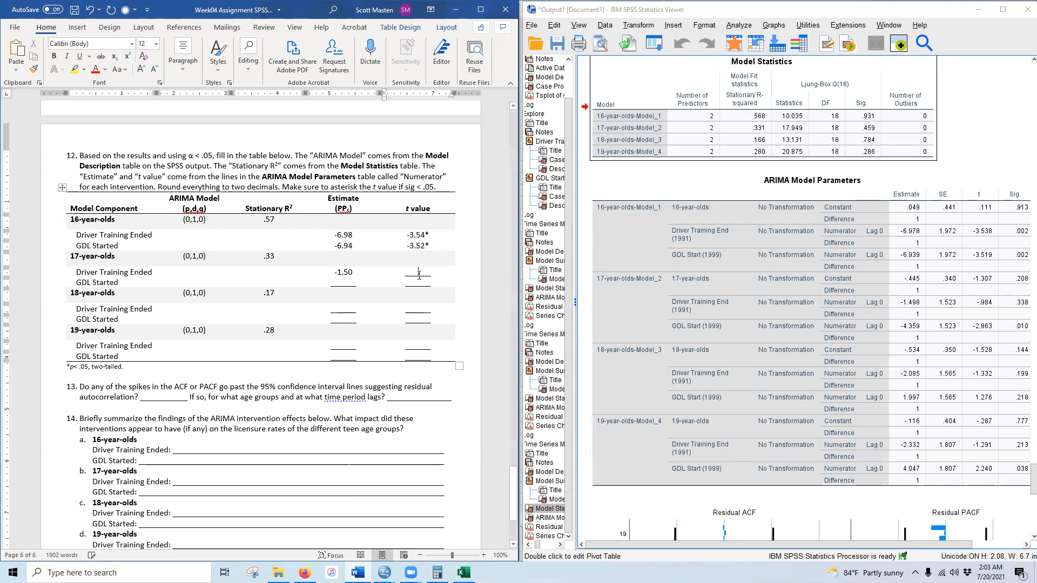
type("-0.98")
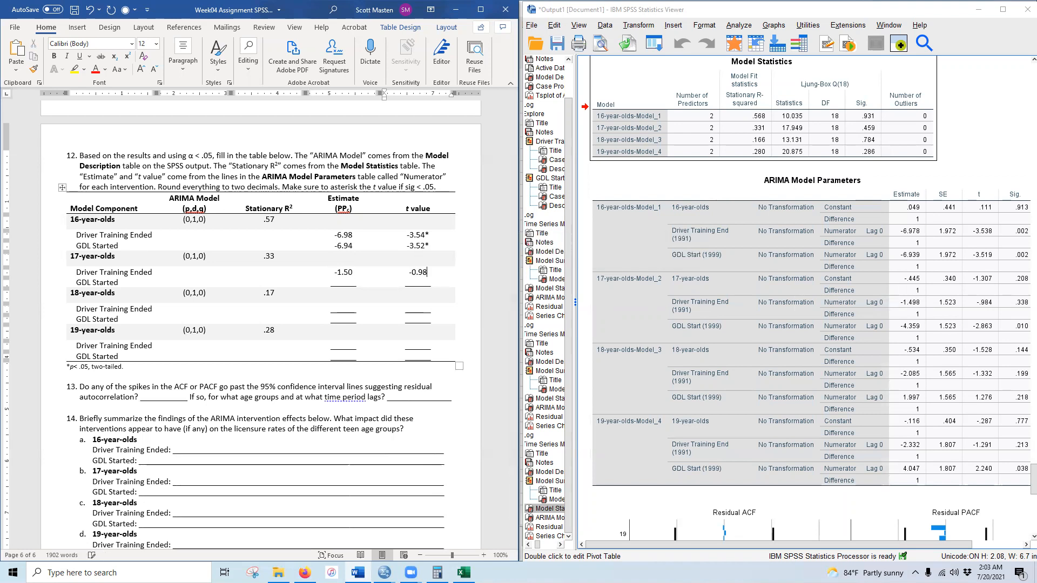
left_click(676, 274)
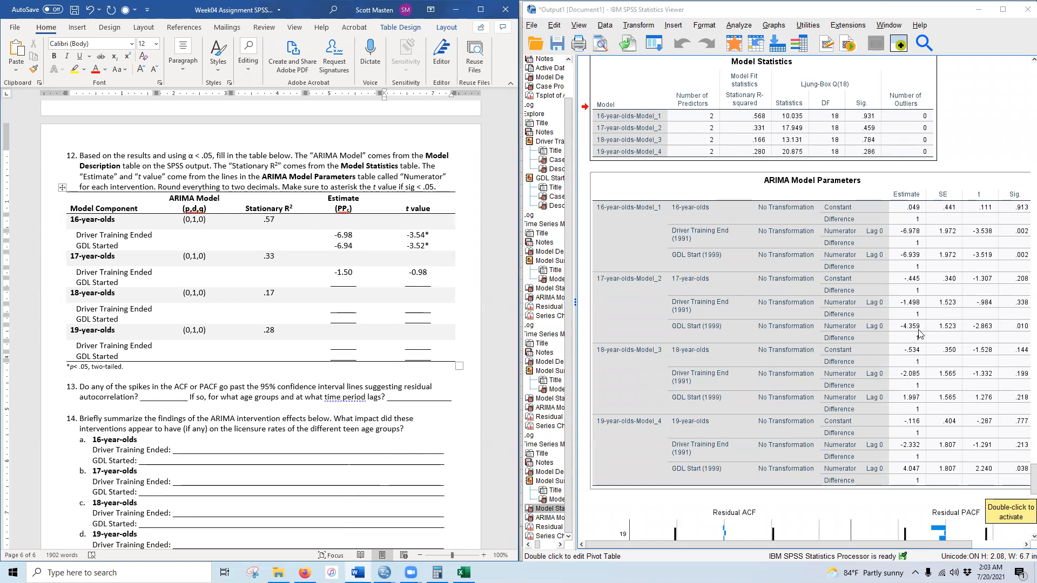
double_click(343, 285)
type("-4")
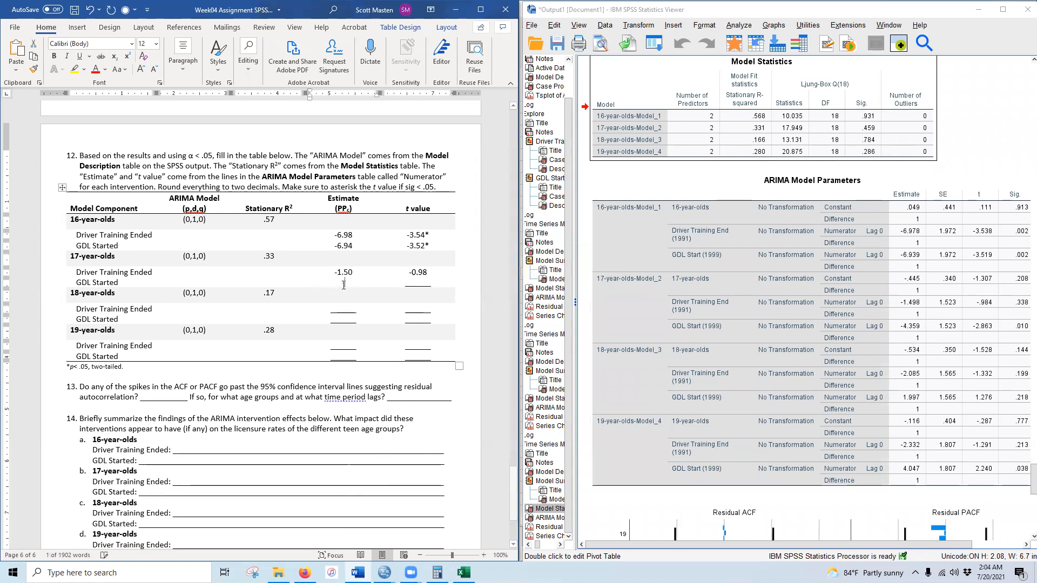
type(".36")
left_click(916, 323)
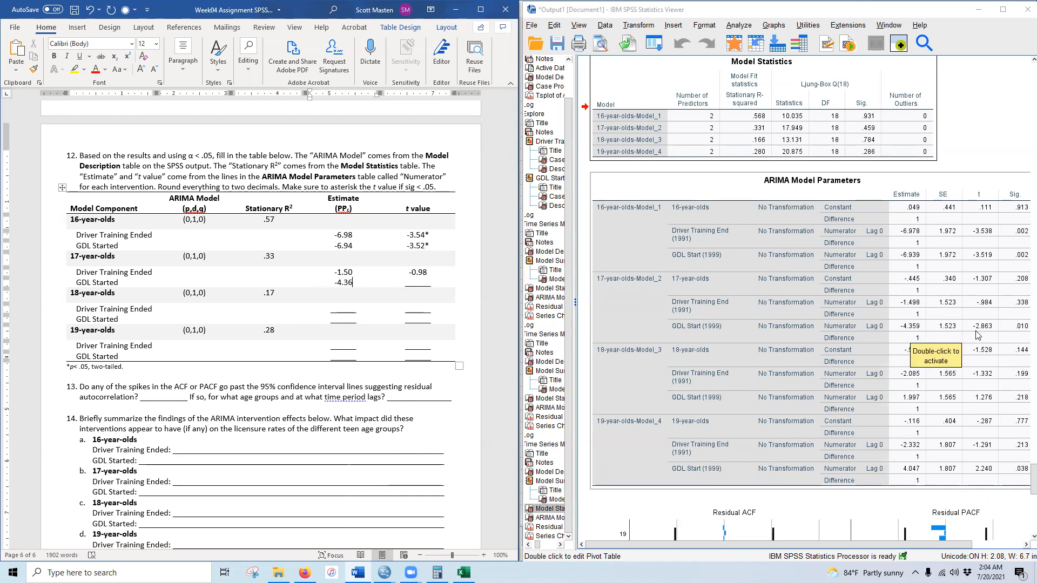
double_click(419, 285)
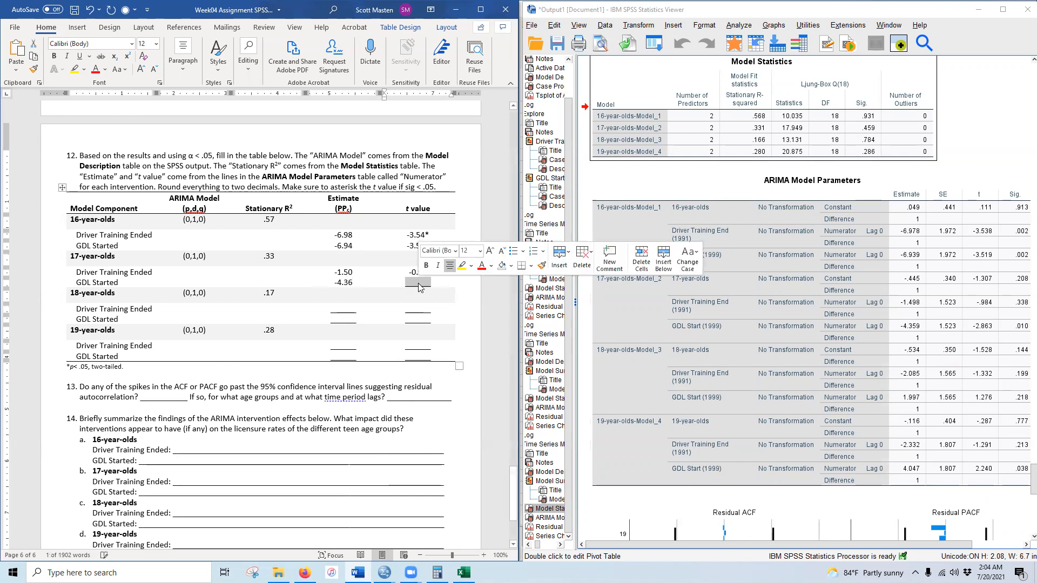
type("-2.86*")
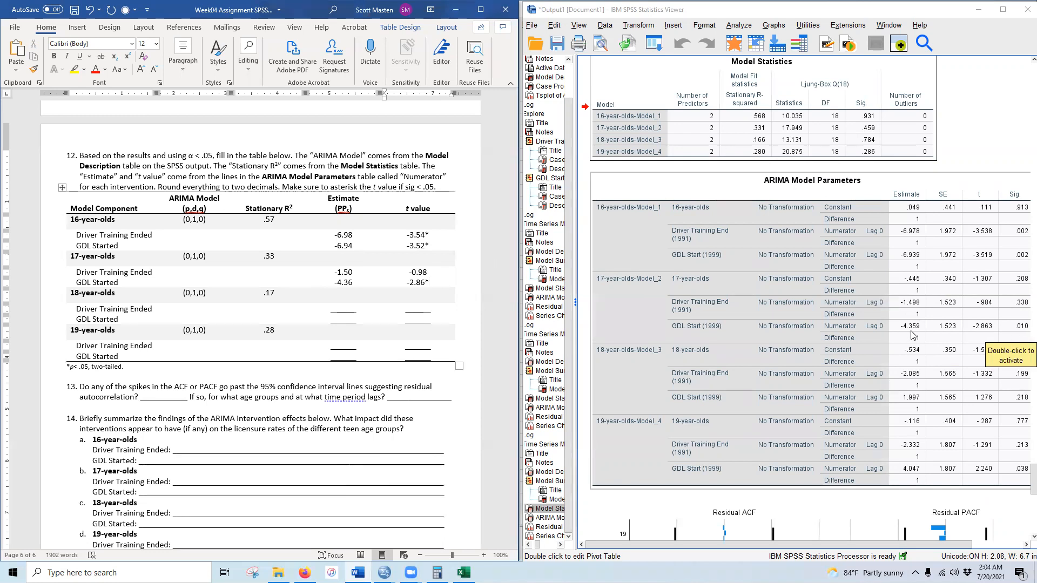
- Enter the 18-year-olds Driver Training Ended estimate -2.09 and t value -1.33
scroll(911, 335, "down", 3)
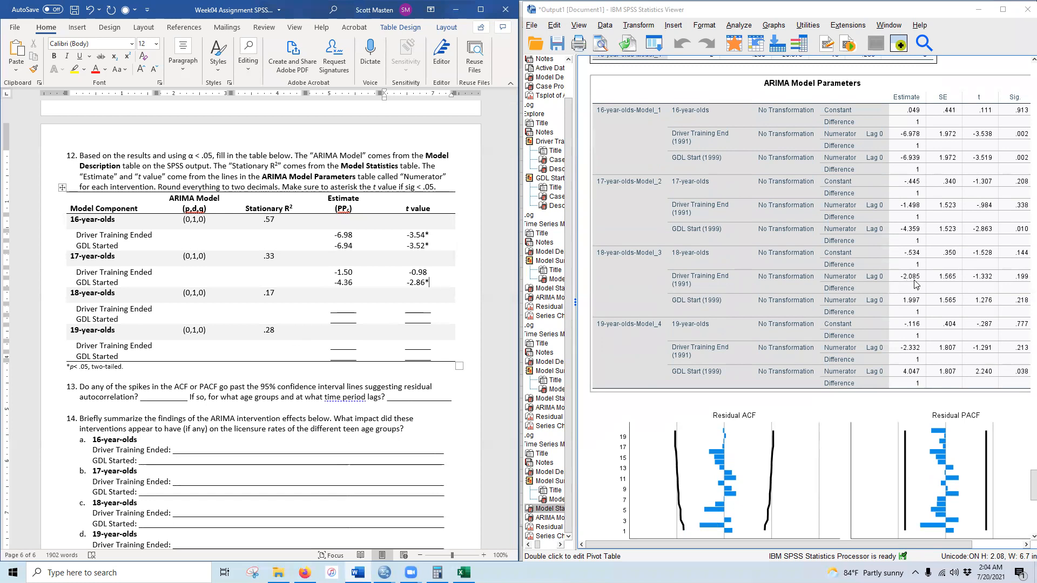
left_click(342, 305)
type("-2.0")
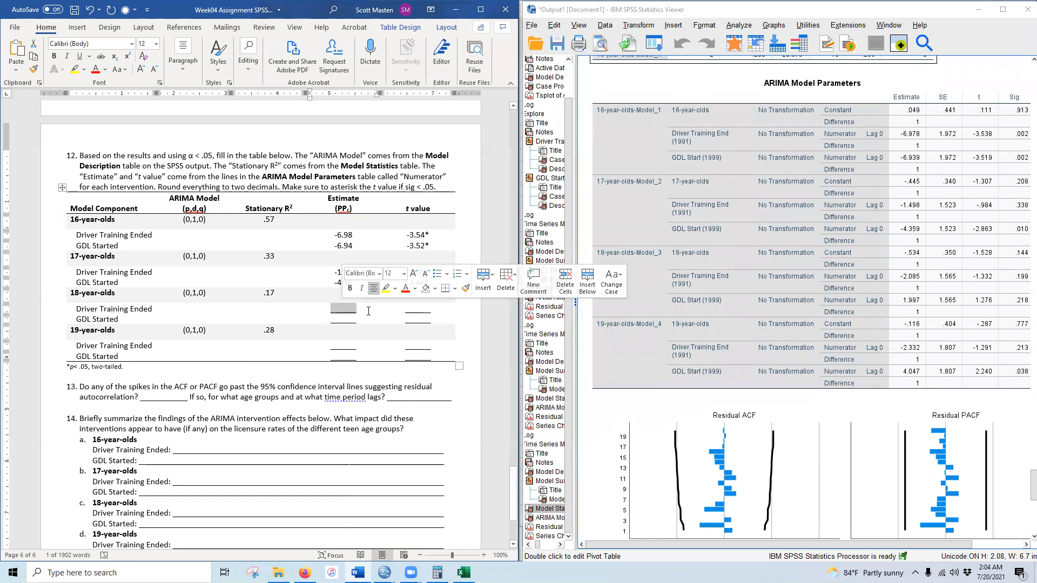
type("9")
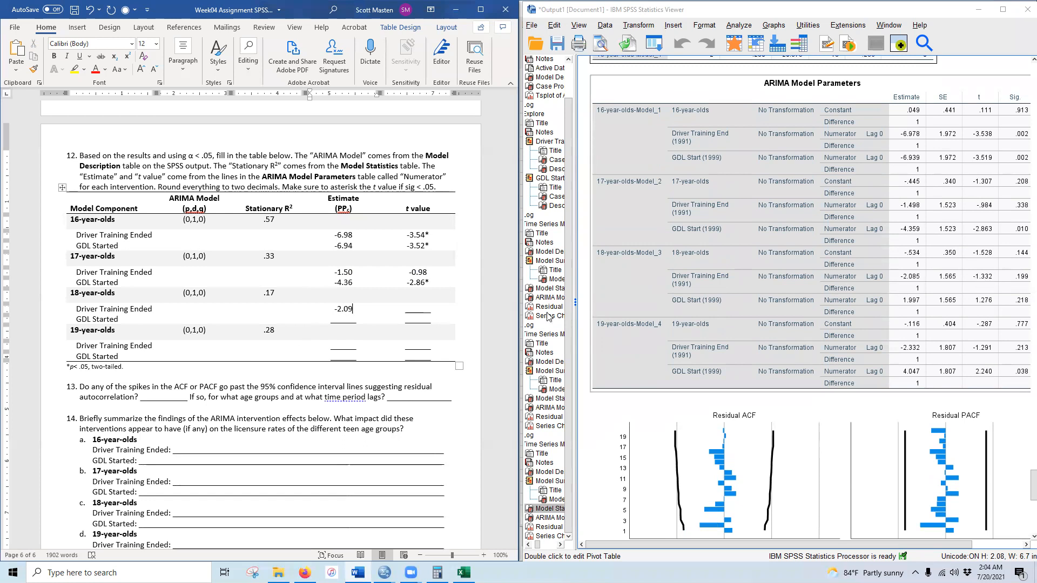
left_click(427, 311)
key("BackSpace")
key("BackSpace")
key("BackSpace")
key("BackSpace")
key("BackSpace")
key("BackSpace")
key("BackSpace")
type("-1.33")
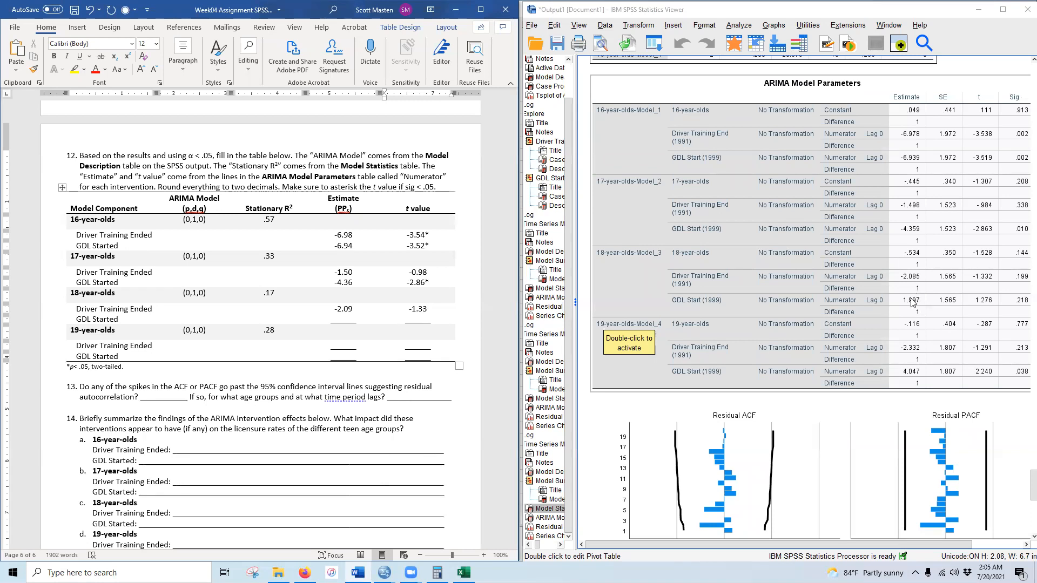
- Enter the 18-year-olds GDL Started estimate 2.00 and t value 1.28
left_click(345, 320)
double_click(344, 320)
left_click(887, 316)
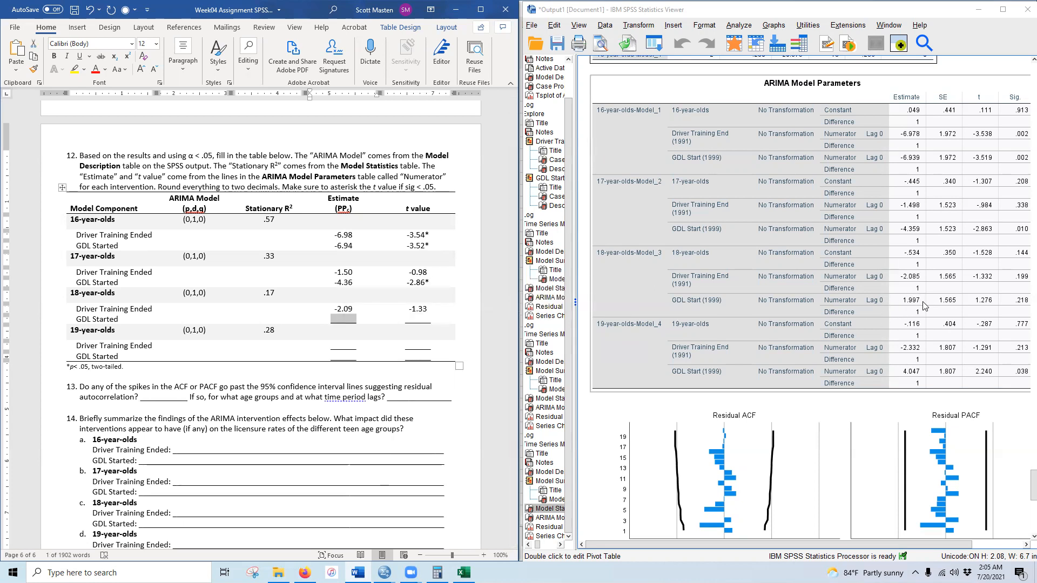
type("2.00")
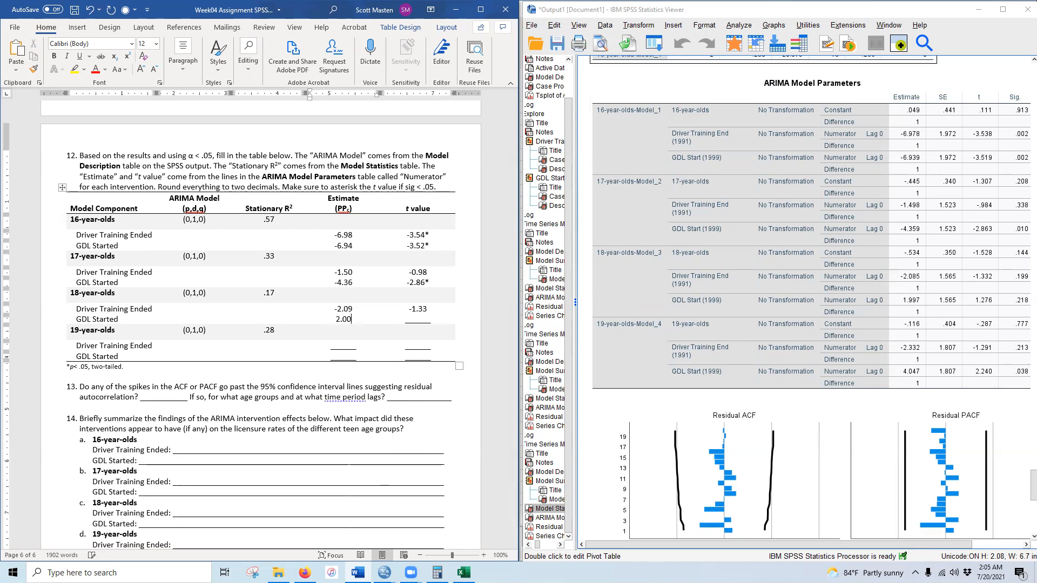
left_click(816, 333)
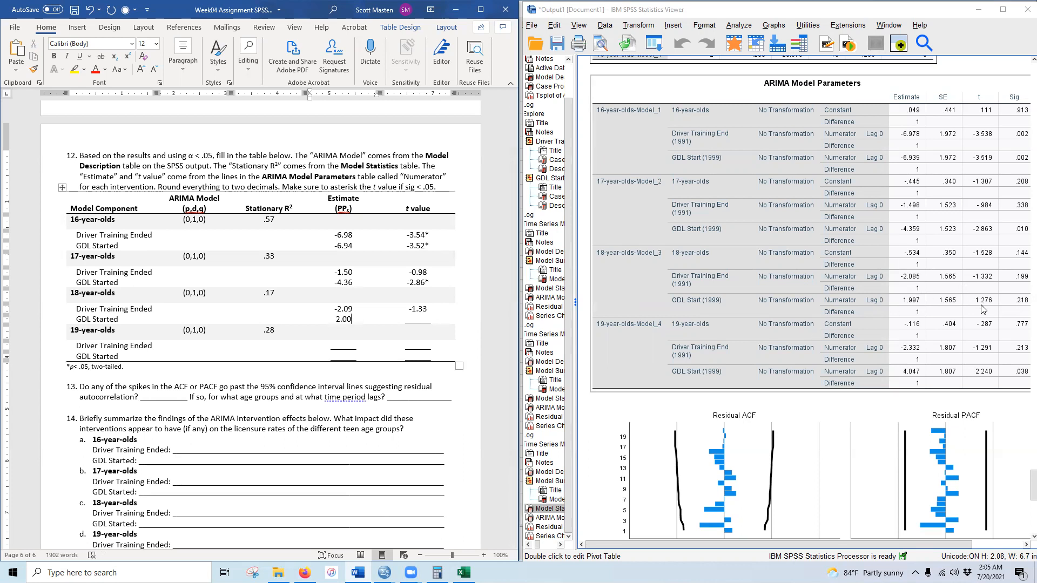
left_click(419, 322)
type("1.328")
key("BackSpace")
key("BackSpace")
key("BackSpace")
type("28")
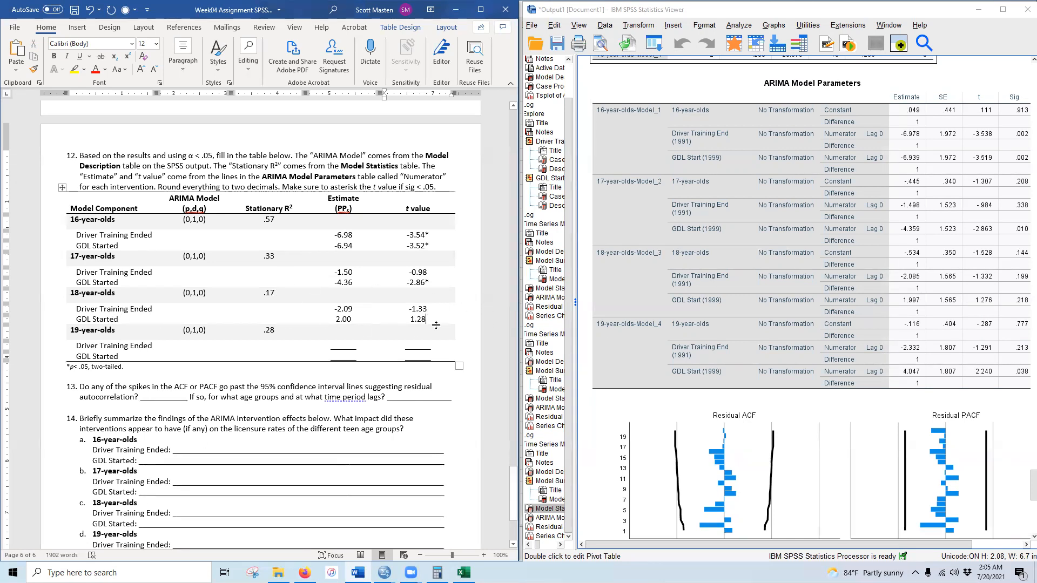
left_click(357, 319)
left_click(693, 374)
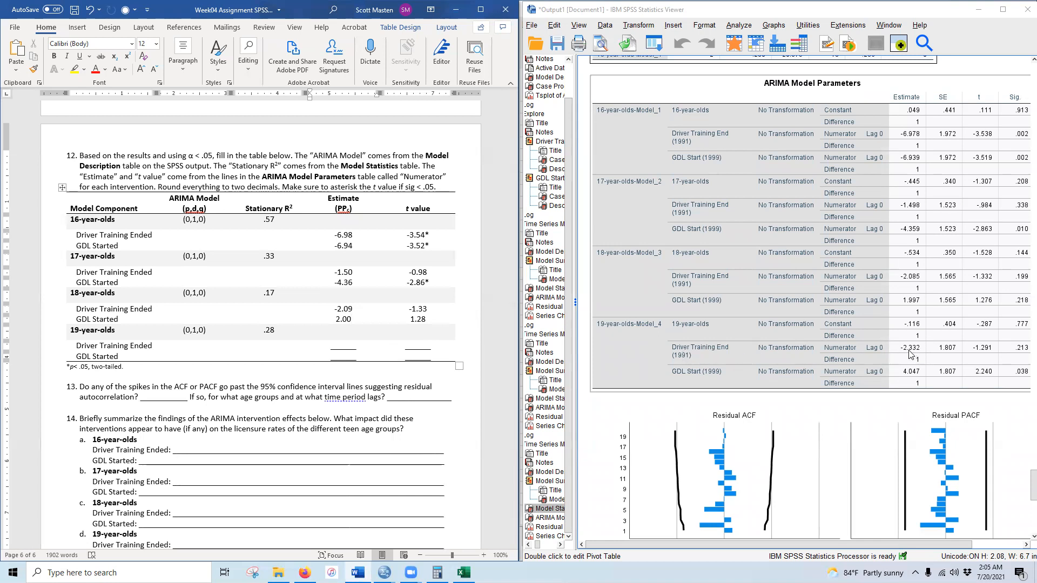
- Enter the 19-year-olds Driver Training Ended estimate -2.33 and t value -1.29
left_click(302, 352)
double_click(340, 345)
type("-2.33")
left_click(985, 351)
left_click(418, 348)
double_click(418, 346)
type("-1.29")
- Enter the 19-year-olds GDL Started estimate 4.05 and t value 2.24*
double_click(343, 357)
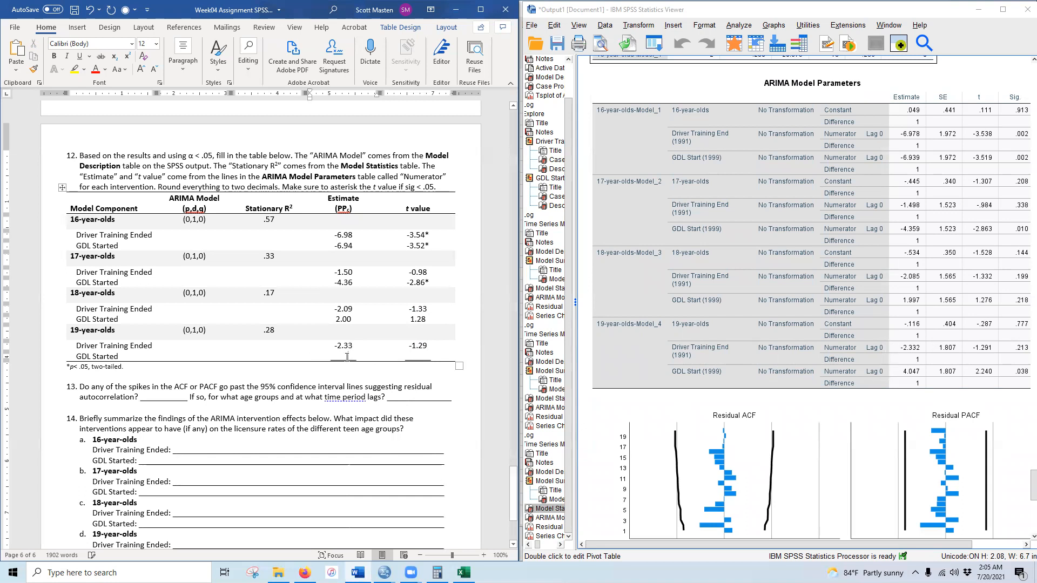
left_click(813, 384)
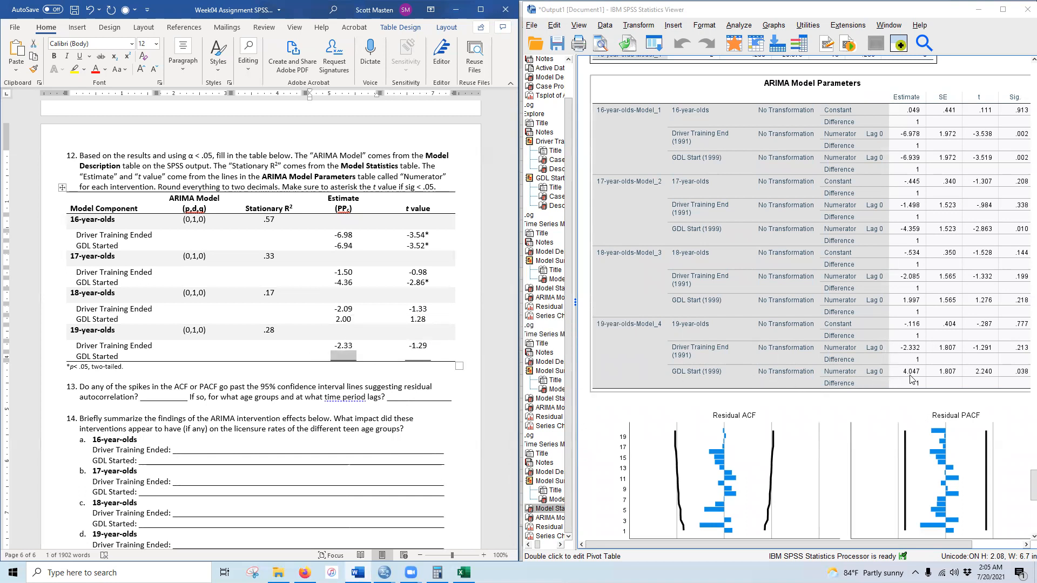
type("4.05")
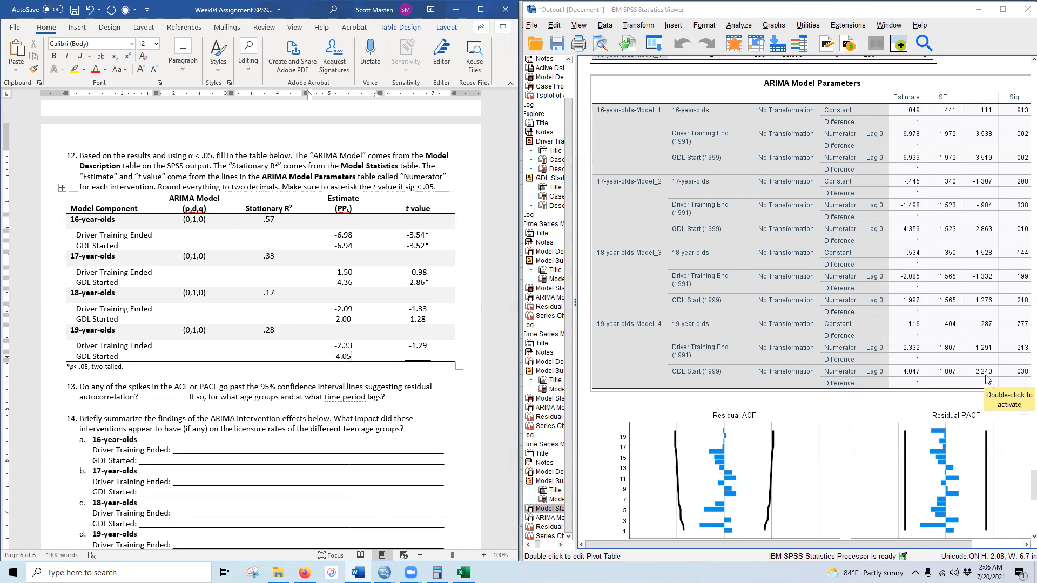
left_click(423, 361)
type("2")
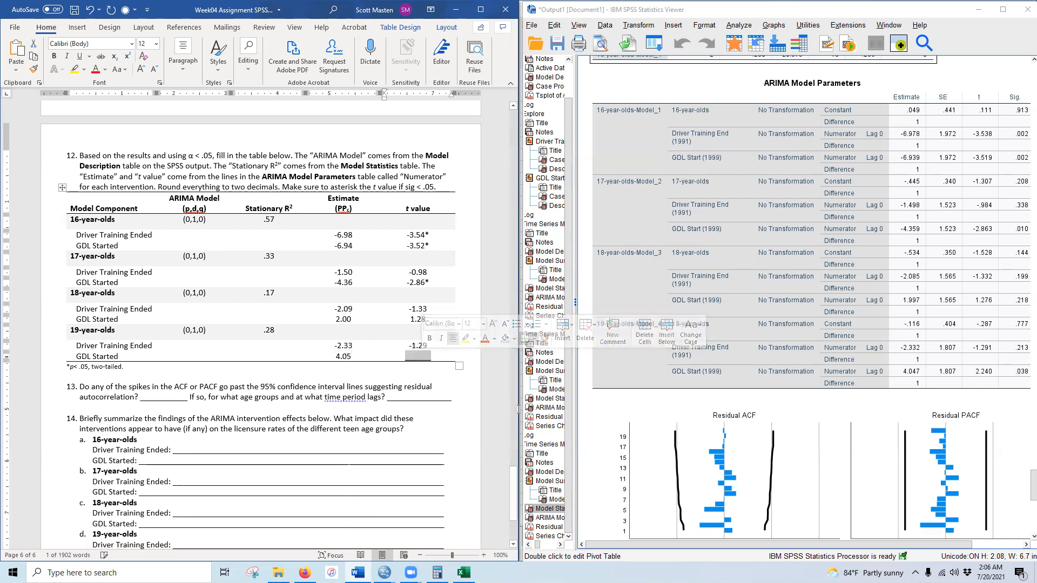
type(".24")
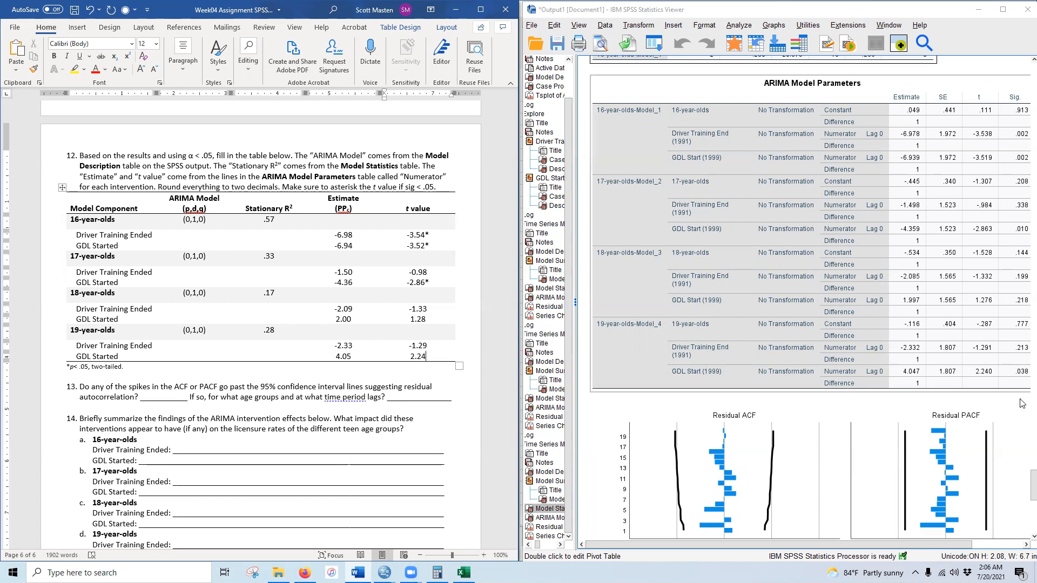
type("*")
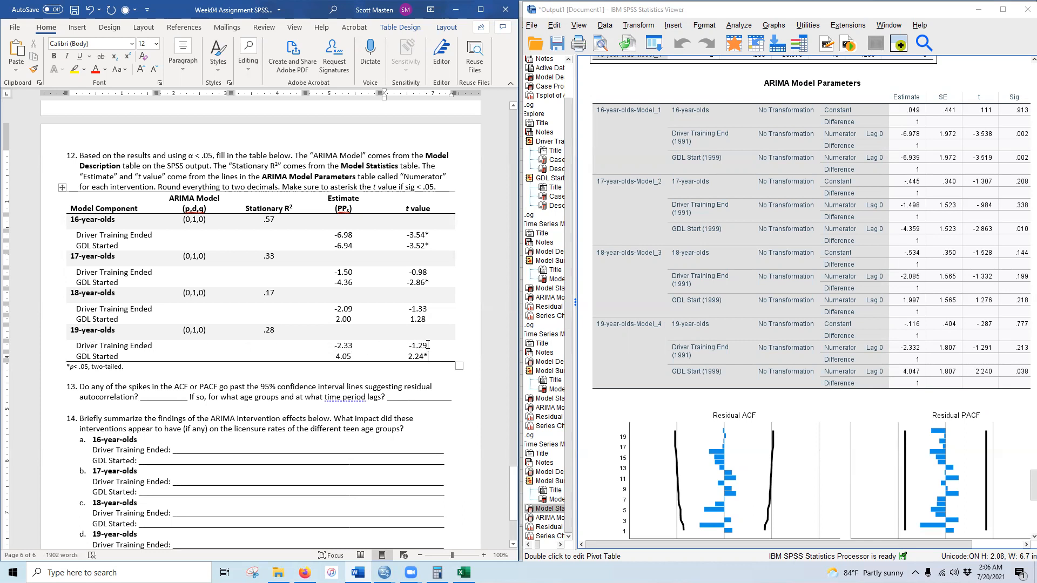
- Make all ARIMA table values bold with yellow highlight and save the document
left_click_drag(336, 357, 352, 357)
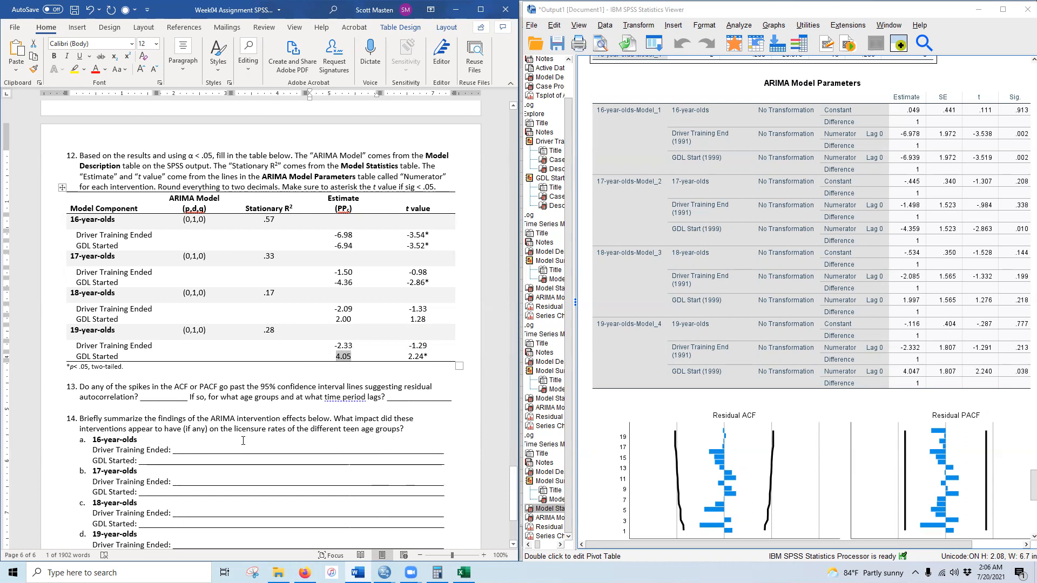
left_click_drag(182, 220, 435, 358)
left_click(54, 56)
left_click(75, 69)
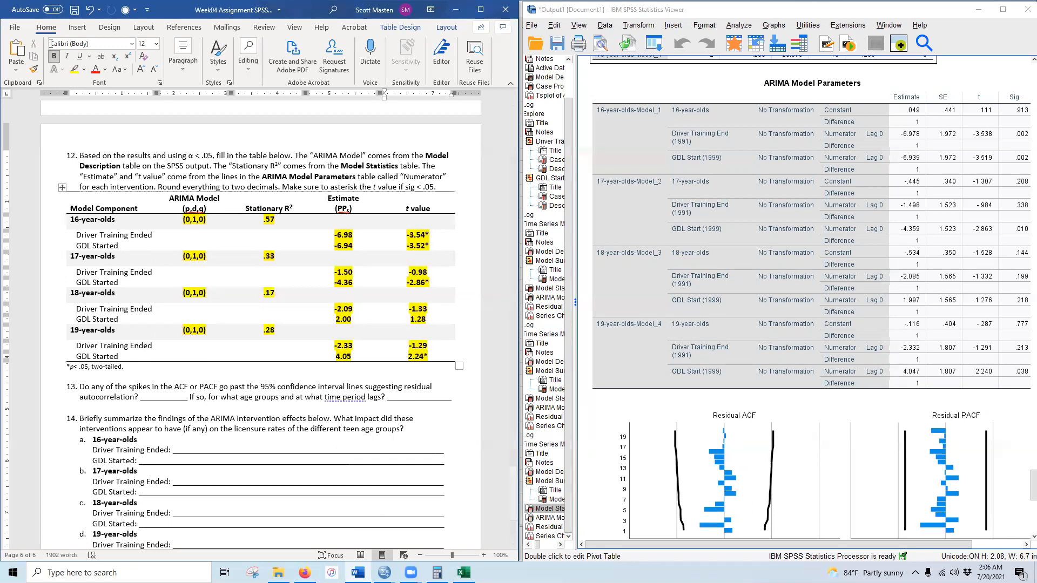
left_click(75, 10)
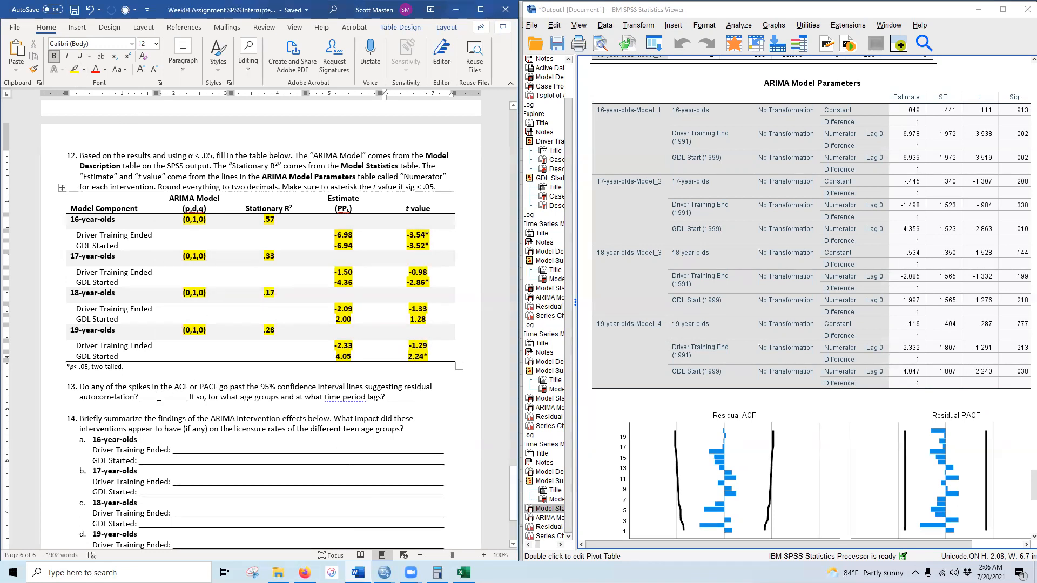
scroll(158, 397, "down", 3)
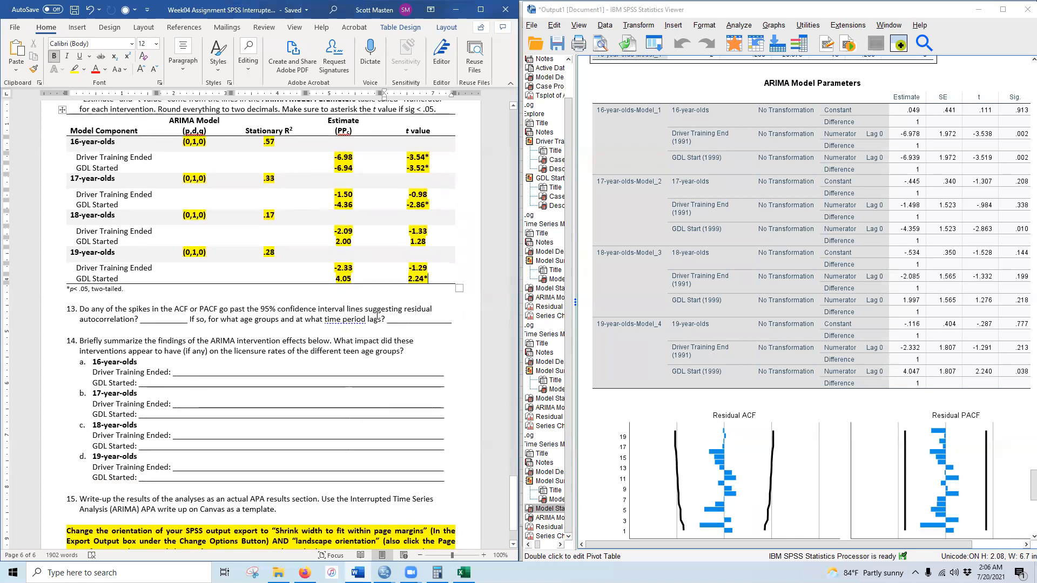
- Answer question 13's residual-spike blank with a bold, yellow-highlighted 'No'
scroll(785, 370, "down", 3)
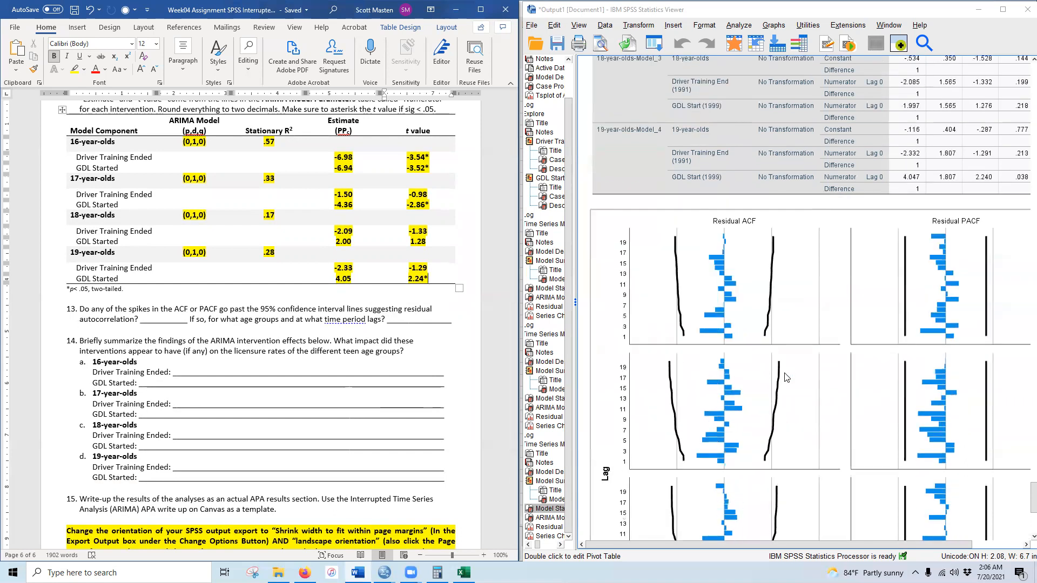
scroll(749, 357, "down", 2)
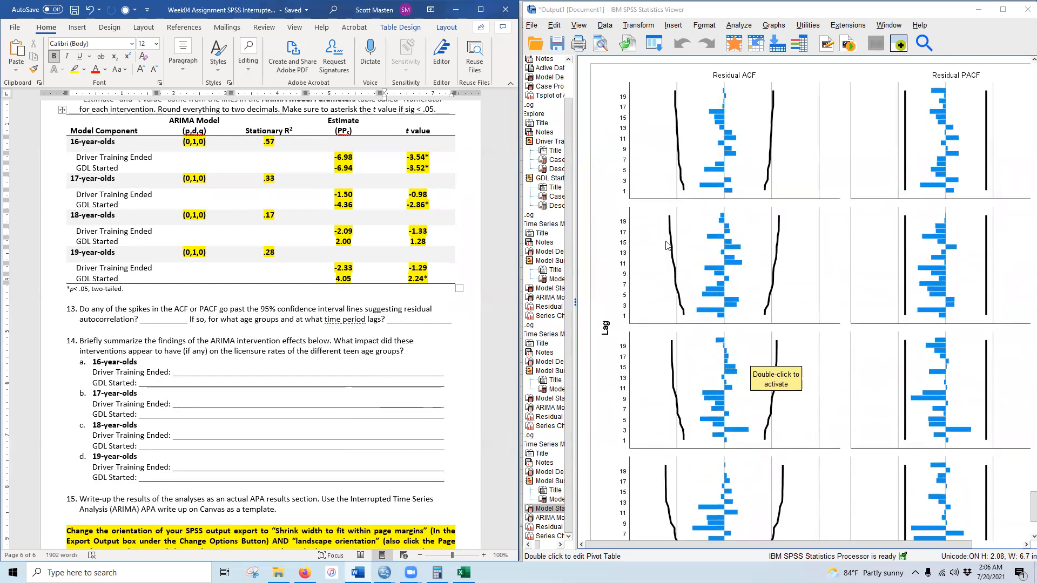
scroll(967, 435, "down", 2)
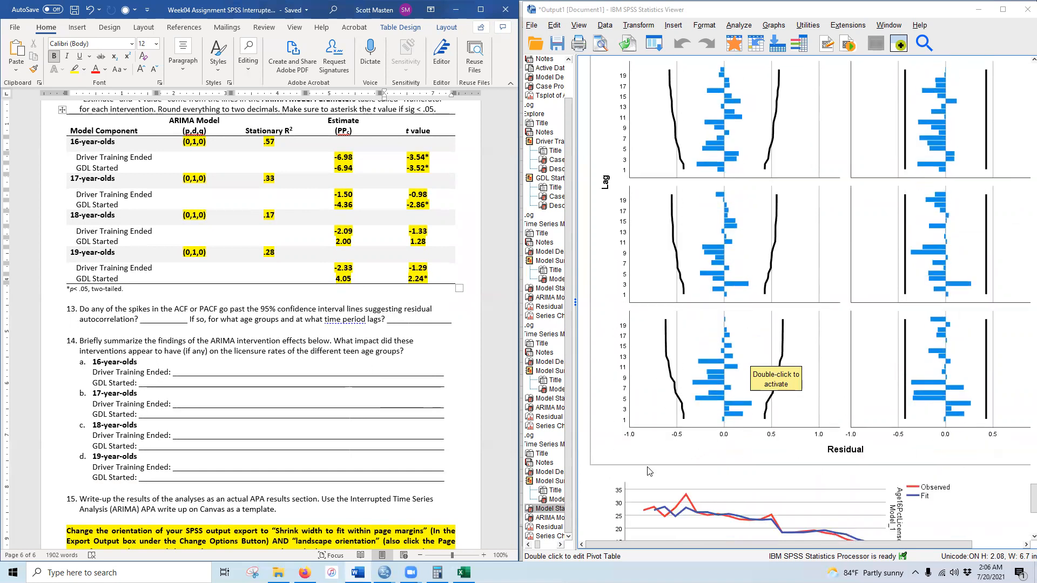
scroll(709, 210, "up", 2)
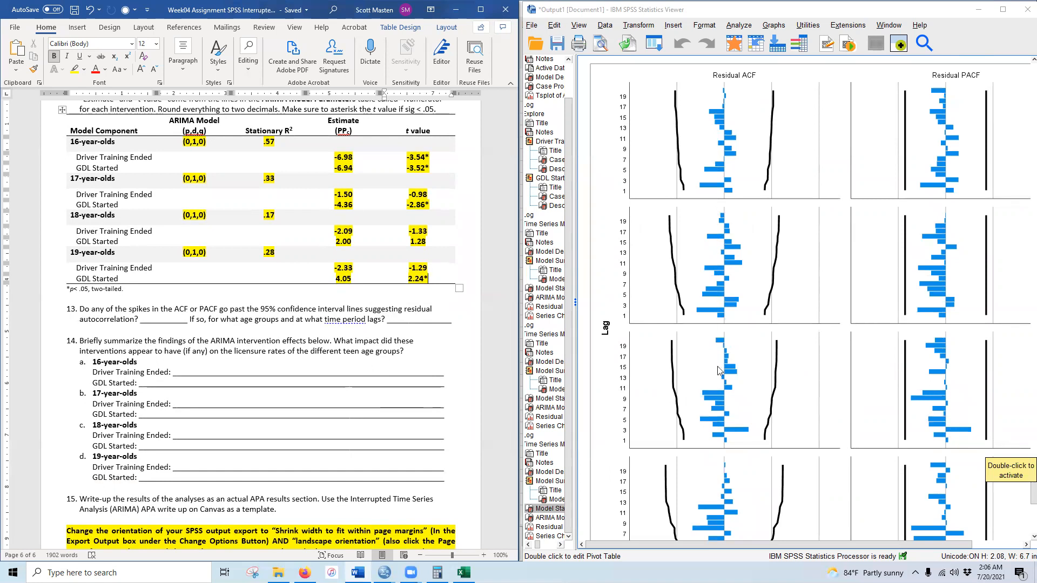
scroll(718, 373, "down", 2)
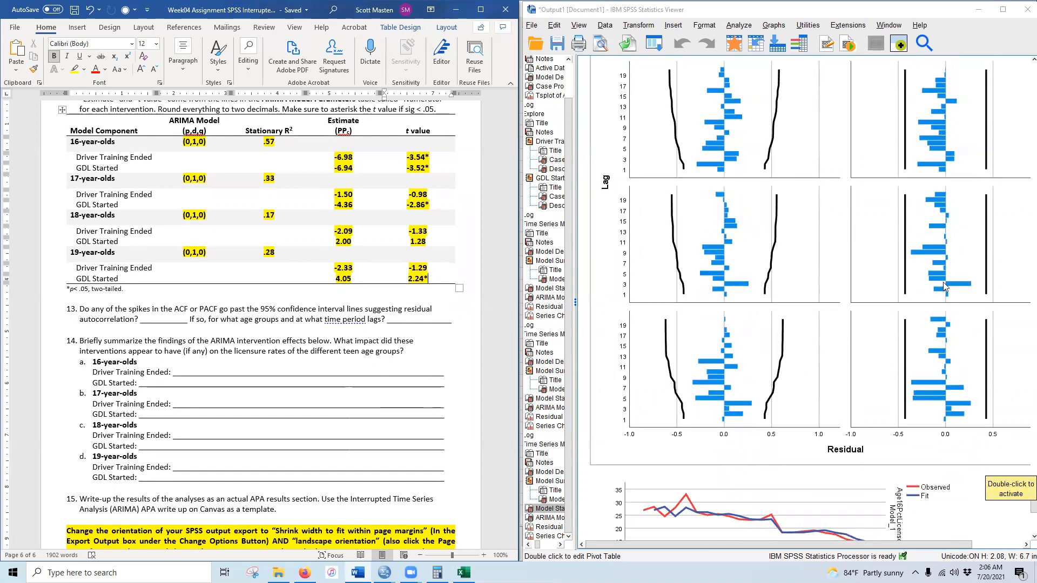
scroll(943, 282, "up", 2)
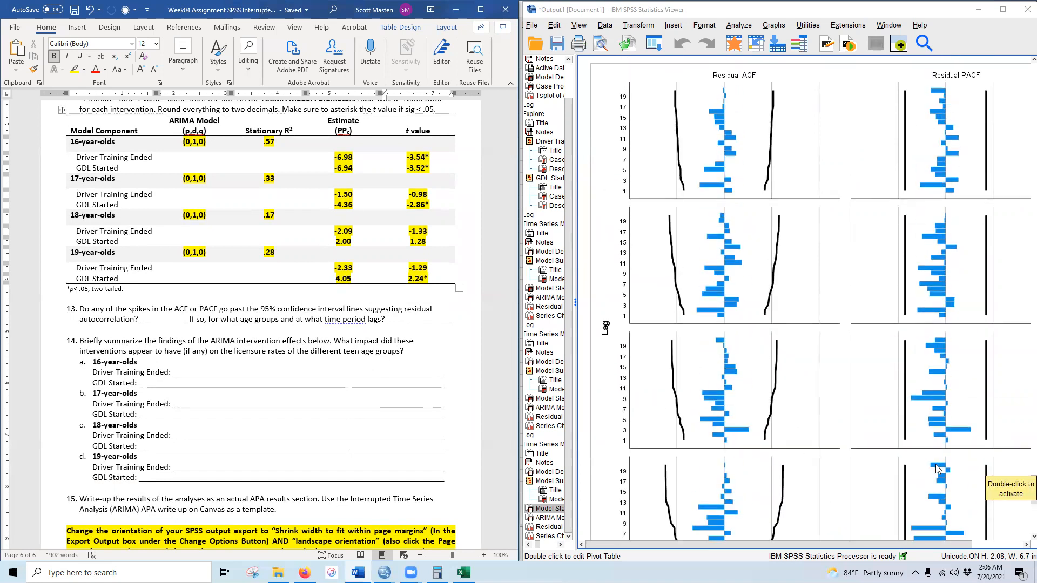
scroll(936, 469, "down", 2)
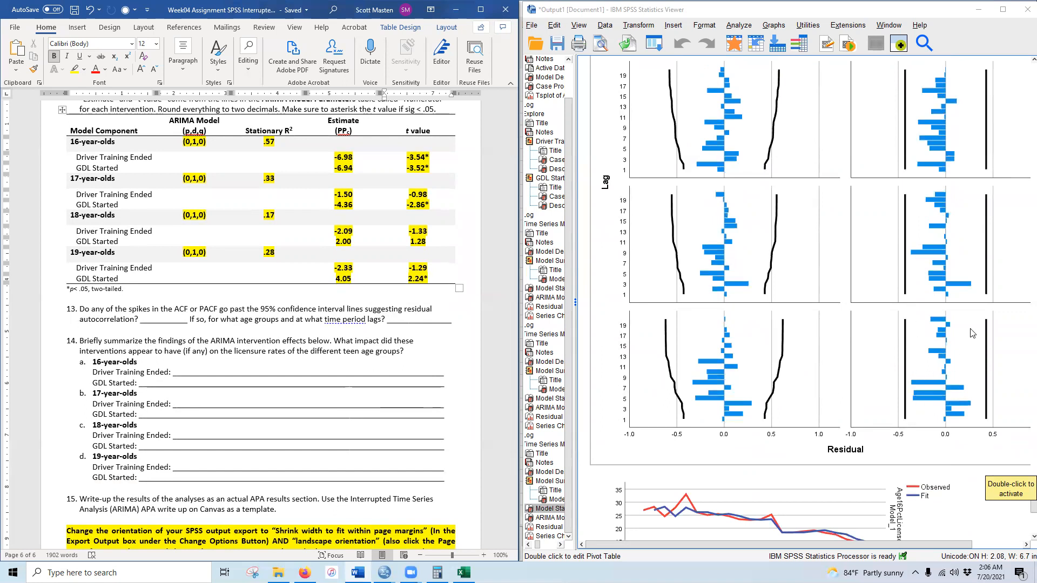
left_click_drag(150, 319, 173, 317)
type("No")
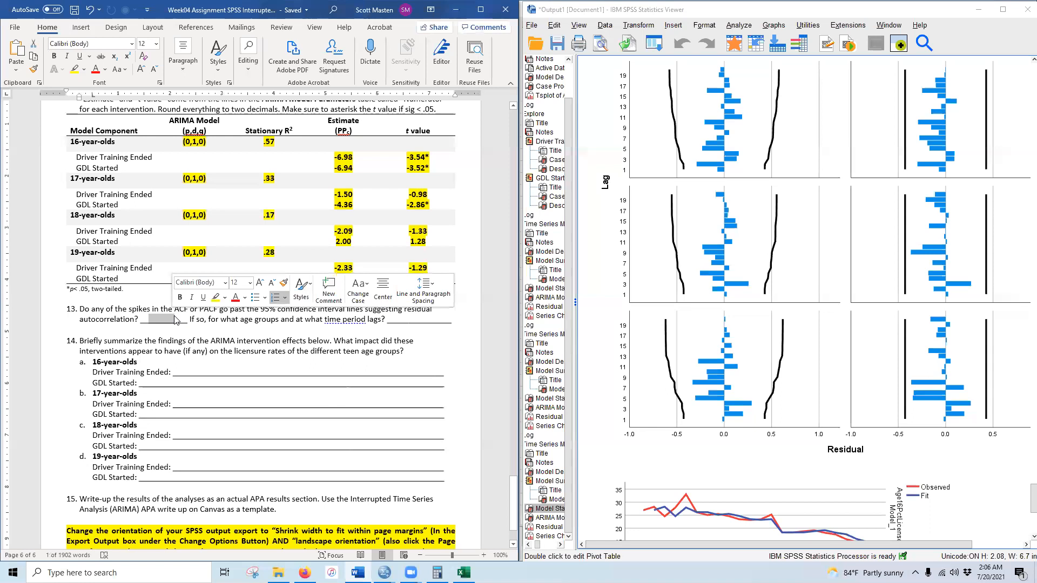
left_click_drag(148, 316, 156, 317)
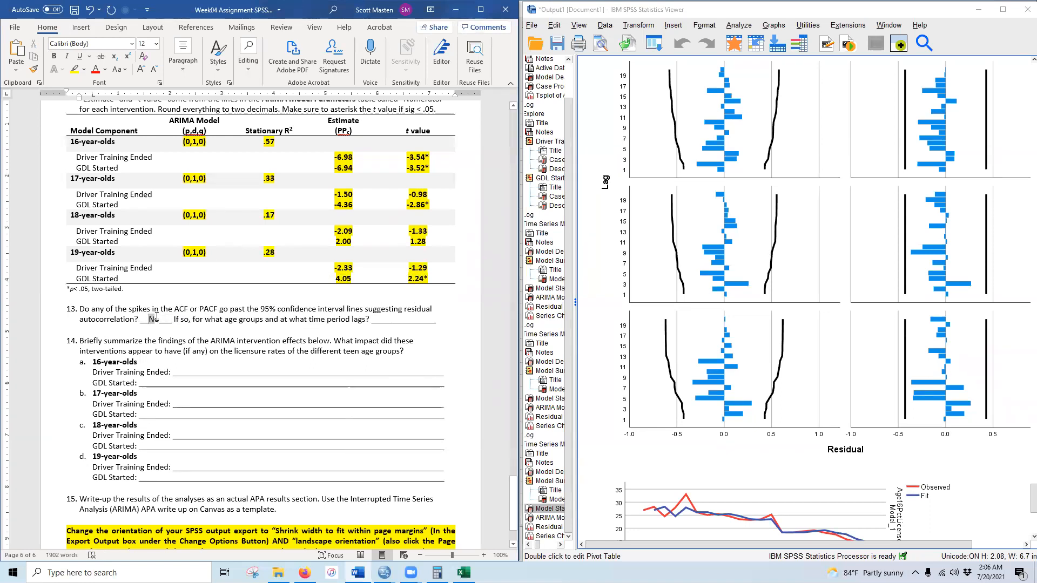
left_click(53, 57)
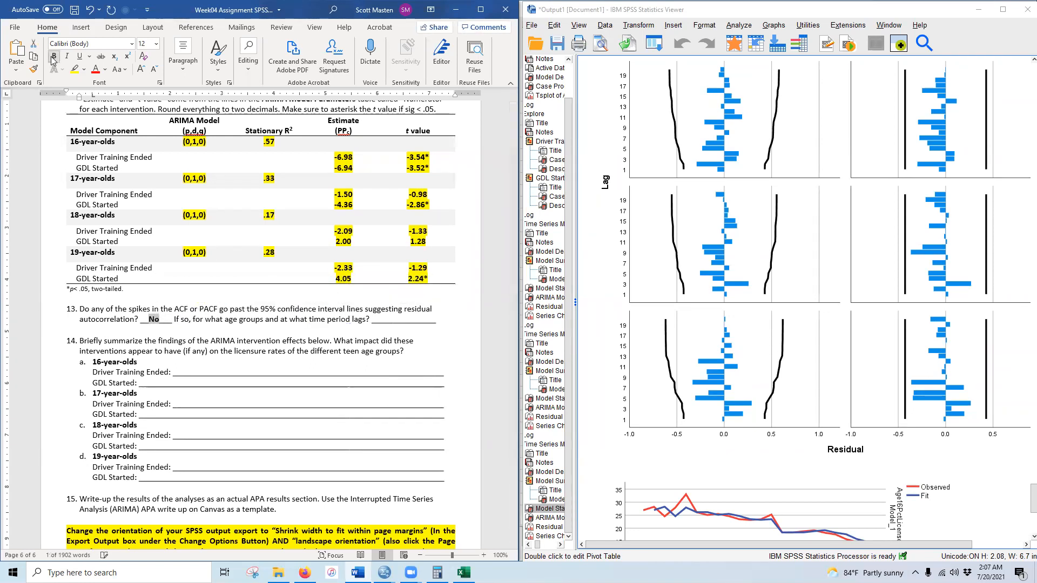
left_click(75, 69)
- Enter 'N/A' in the time-period lags blank, formatted bold with yellow highlight
left_click(392, 322)
type("N/A")
left_click_drag(389, 320, 401, 320)
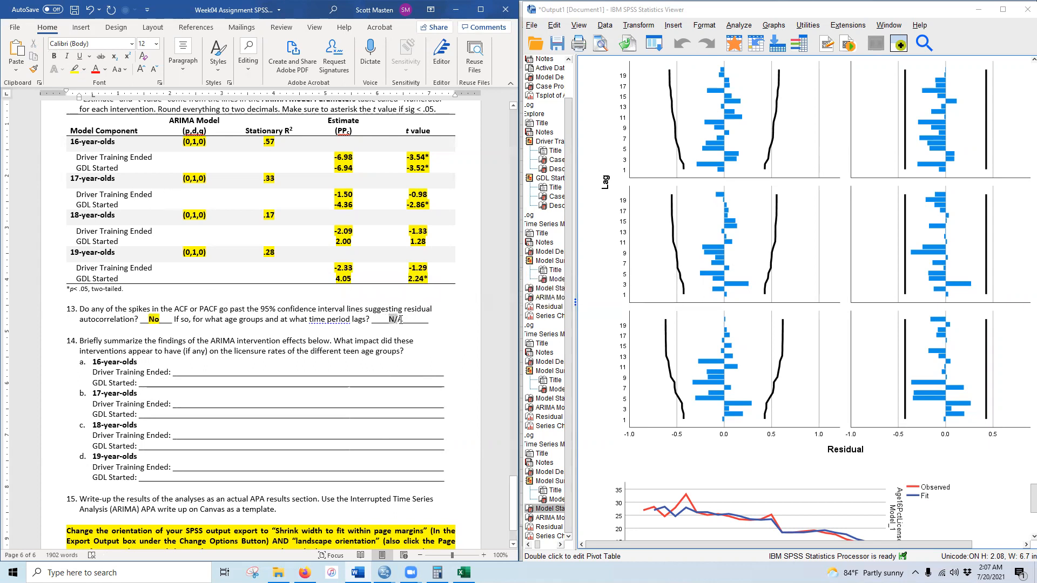
left_click(54, 56)
left_click(75, 70)
left_click(176, 326)
scroll(148, 373, "down", 2)
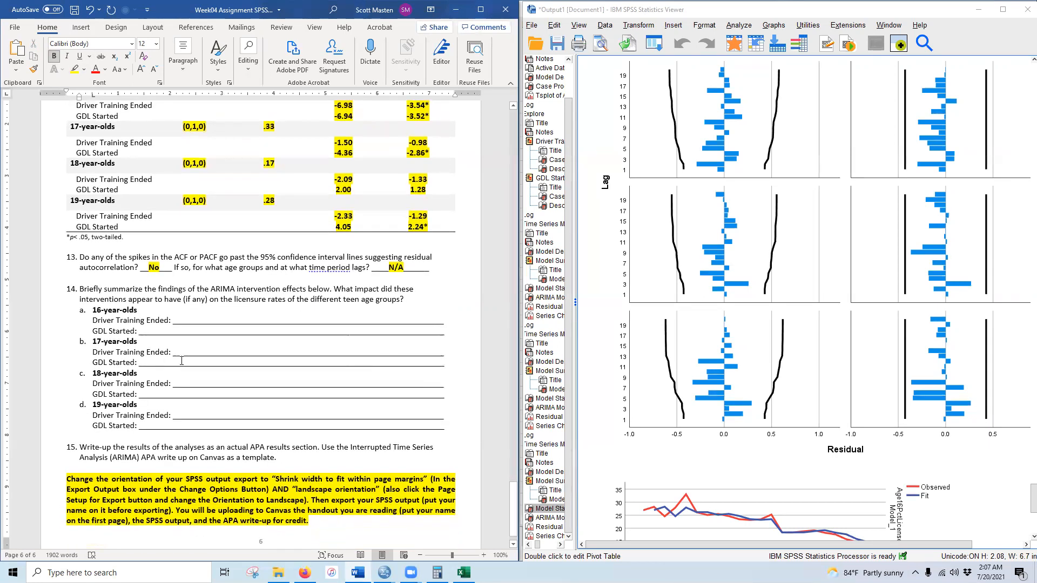
scroll(187, 351, "up", 20)
- Paste question 9's reduction-in-licensure sentence into 14a's 16-year-olds Driver Training Ended blank
scroll(187, 349, "up", 20)
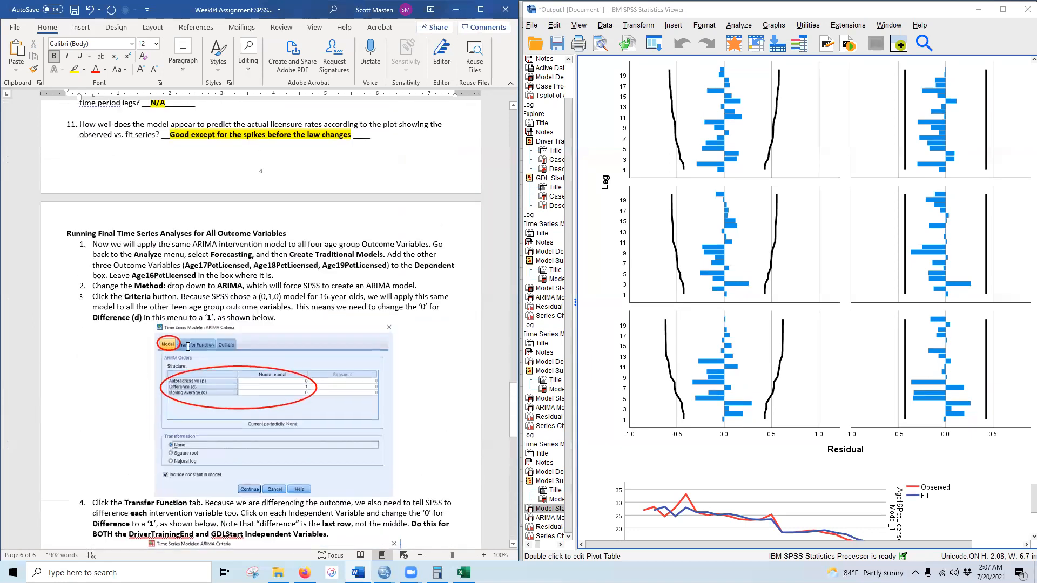
left_click_drag(183, 259, 339, 261)
key("ctrl+c")
scroll(204, 354, "down", 20)
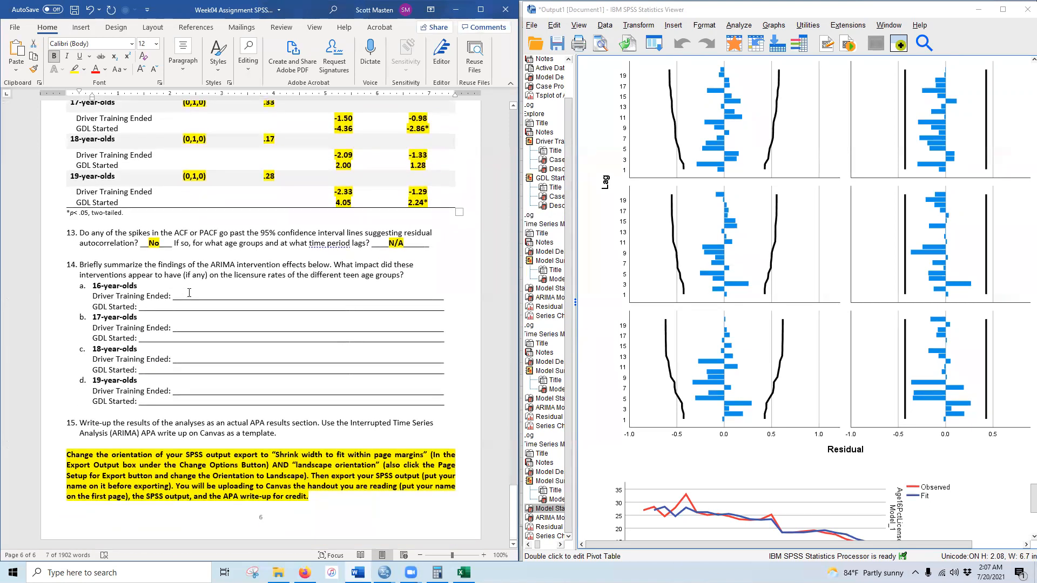
left_click(205, 295)
scroll(204, 295, "up", 3)
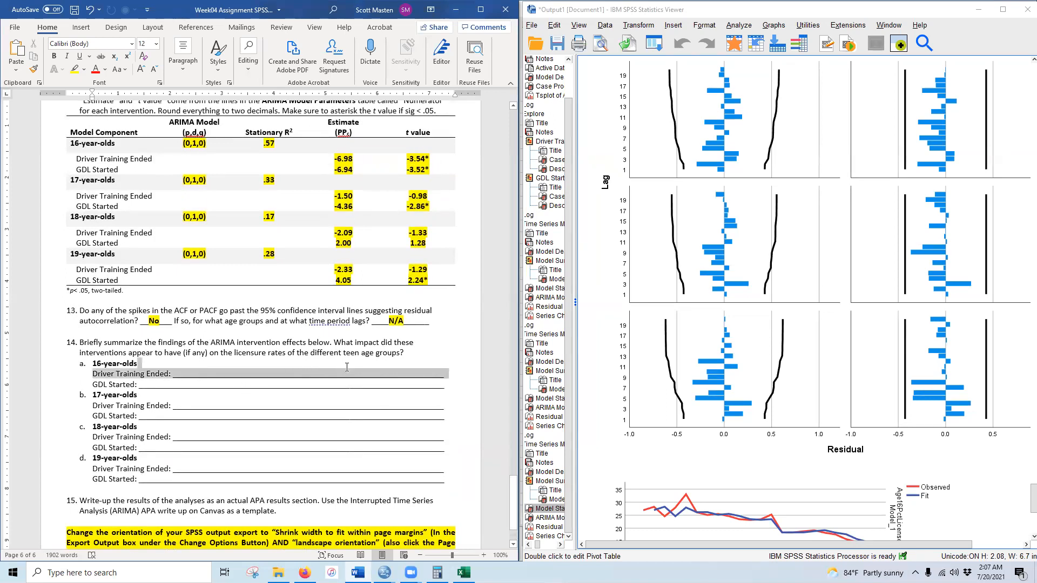
left_click(254, 365)
left_click_drag(197, 374, 383, 374)
key("ctrl+v")
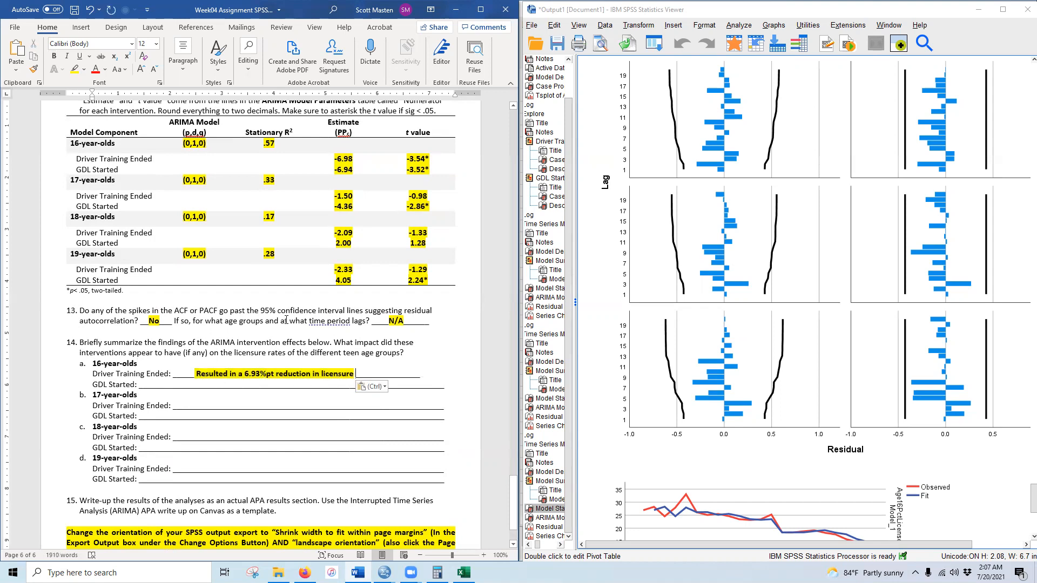
left_click(260, 371)
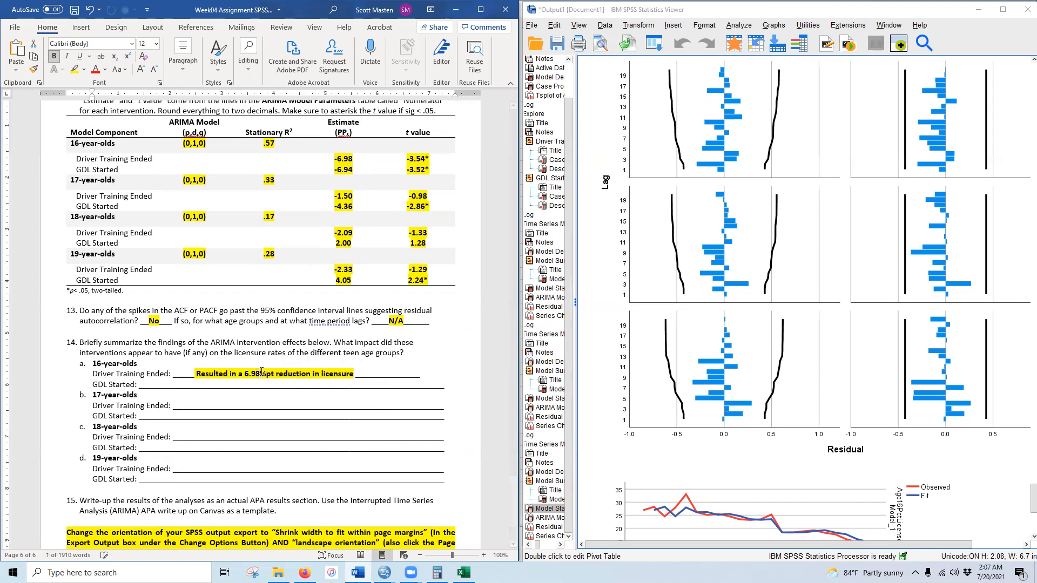
scroll(829, 408, "up", 5)
scroll(830, 407, "up", 15)
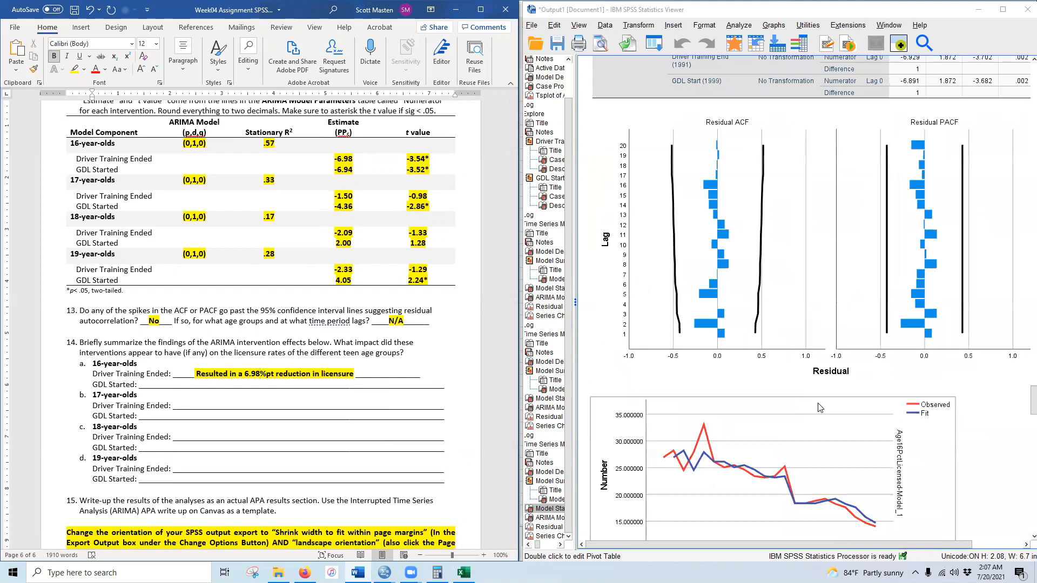
scroll(807, 408, "up", 15)
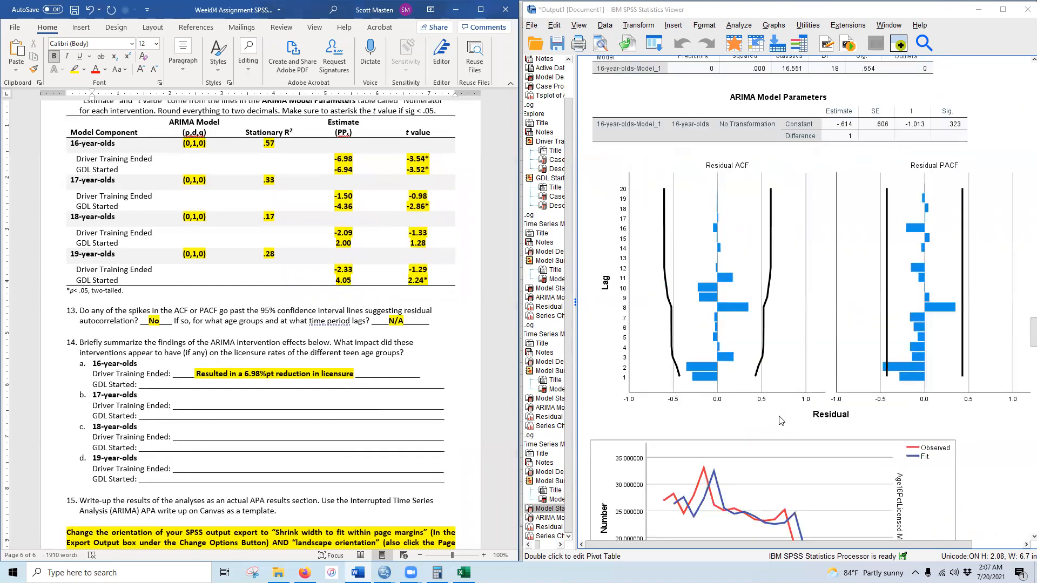
scroll(723, 457, "down", 4)
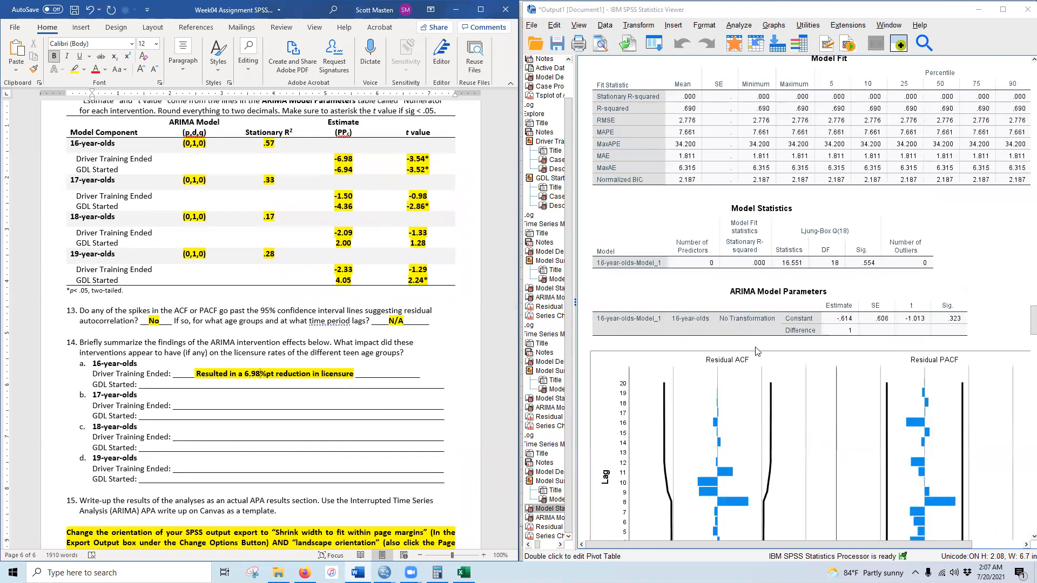
scroll(755, 375, "down", 10)
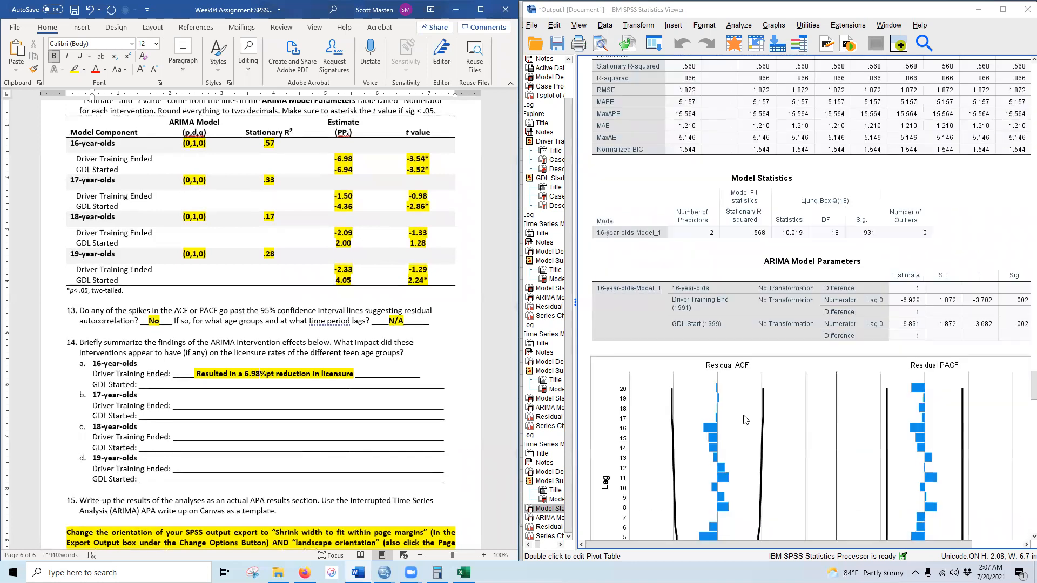
scroll(919, 388, "up", 1)
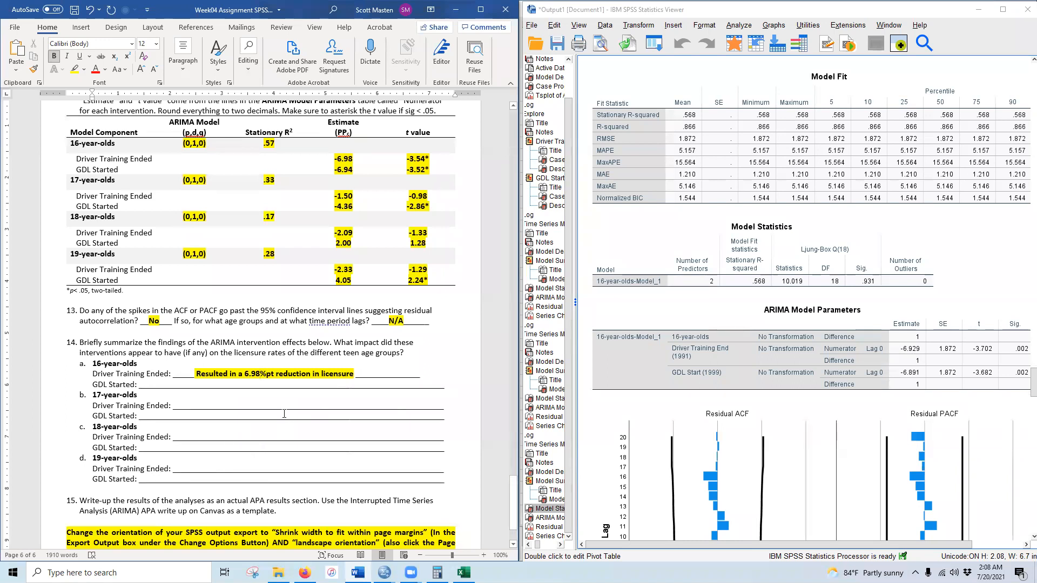
scroll(805, 359, "up", 3)
scroll(786, 368, "down", 3)
left_click(912, 357)
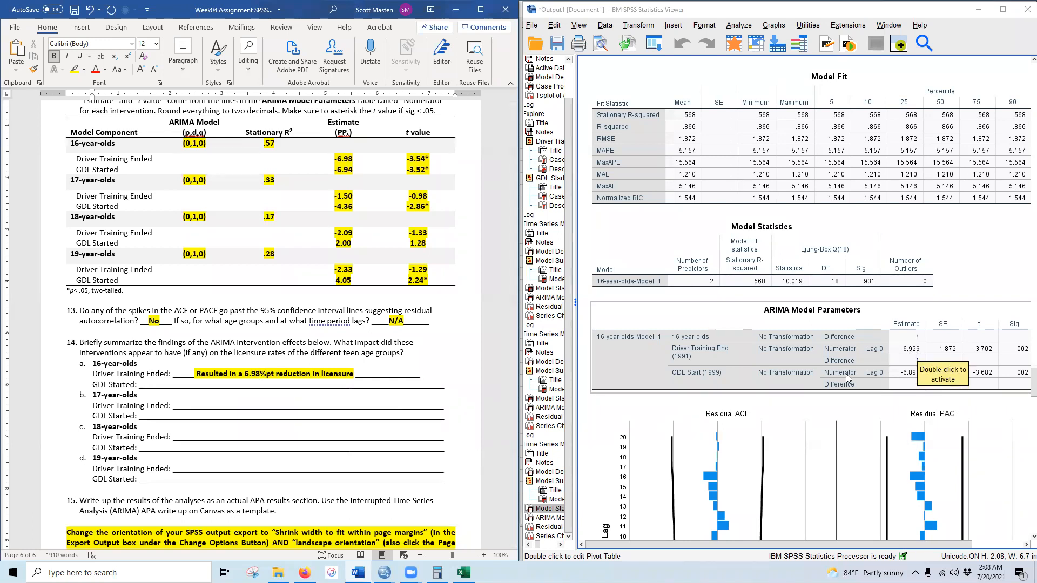
scroll(801, 438, "down", 20)
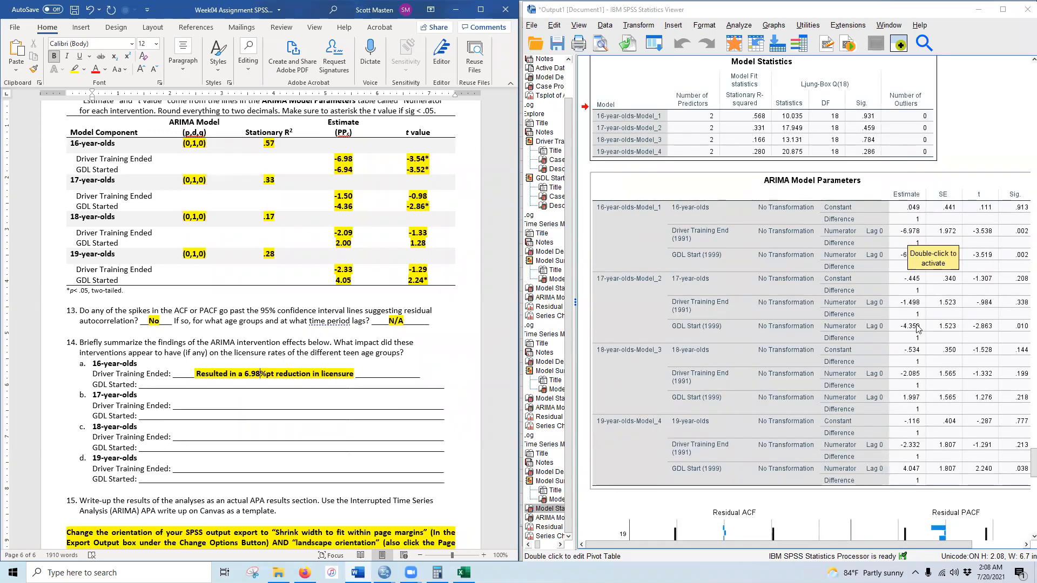
scroll(862, 363, "up", 3)
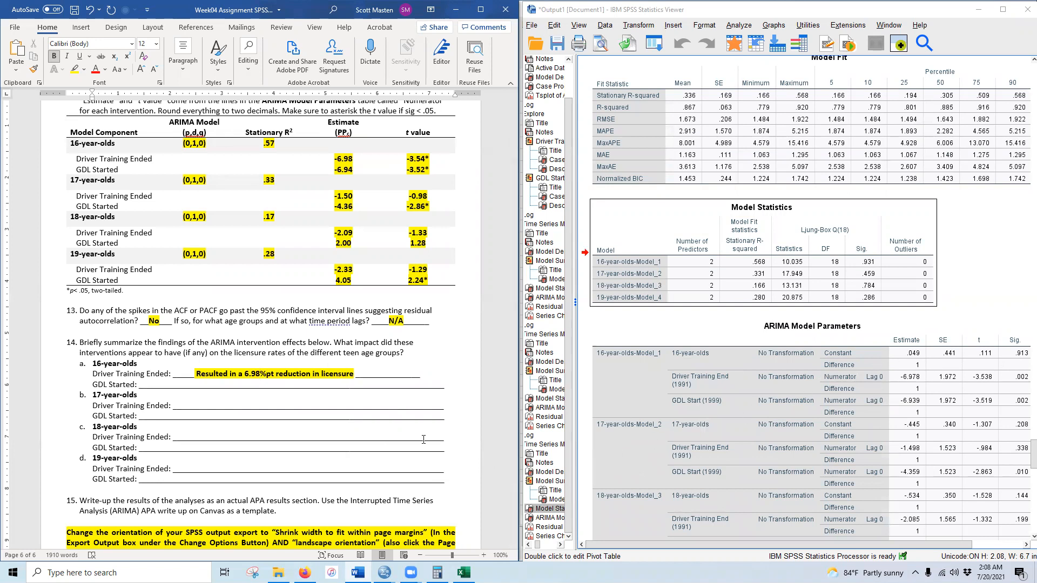
scroll(423, 439, "up", 20)
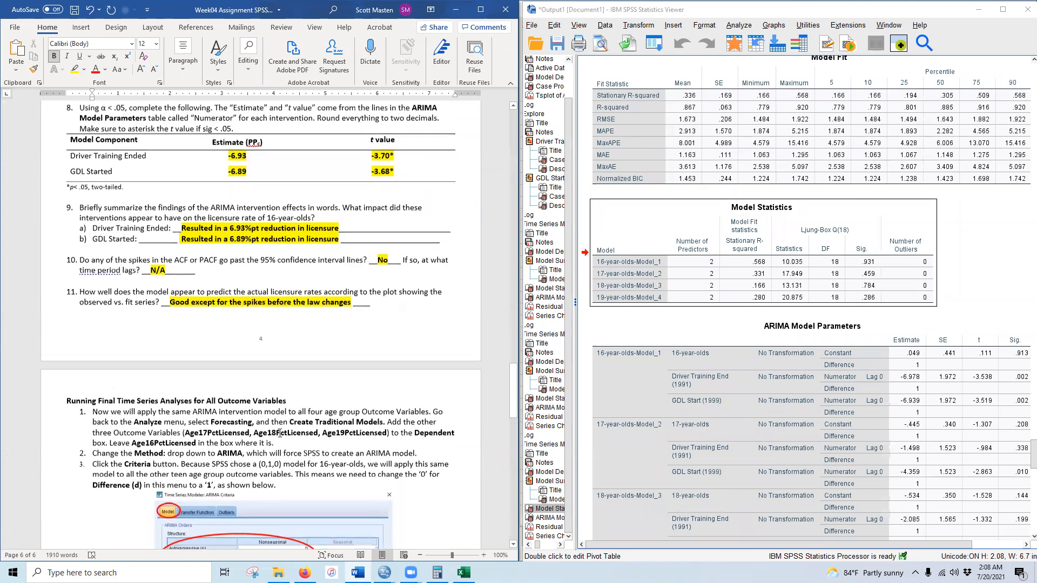
scroll(279, 433, "up", 1)
scroll(278, 427, "down", 20)
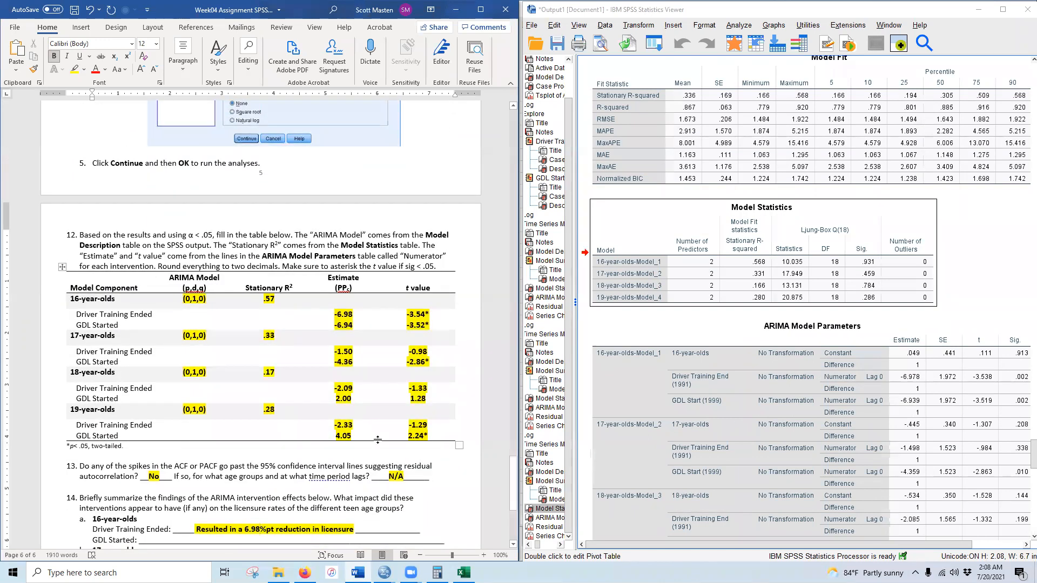
scroll(230, 376, "down", 6)
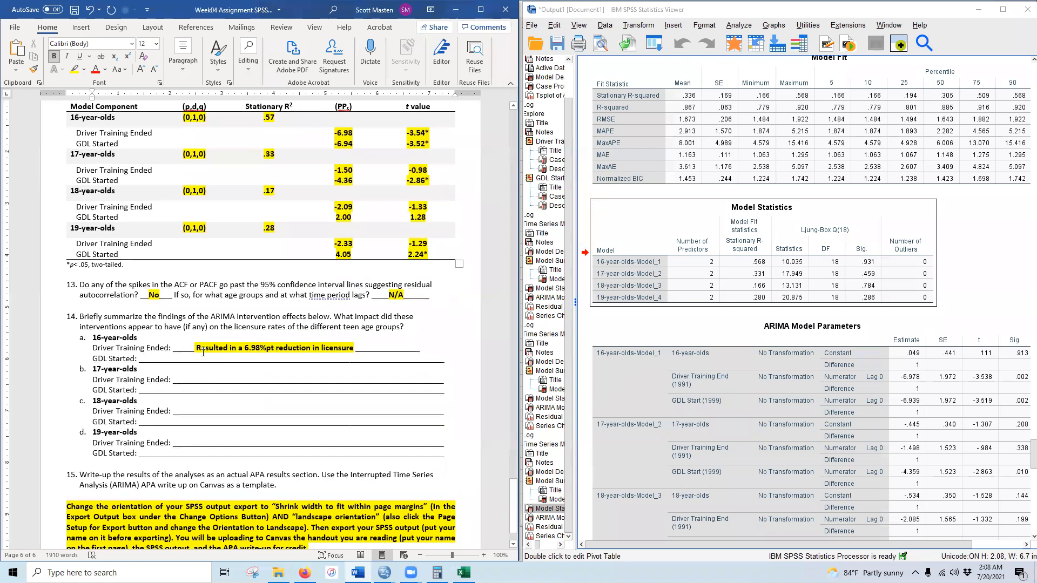
- Copy the 16-year-olds Driver Training answer onto the blank GDL Started line
left_click_drag(197, 347, 354, 348)
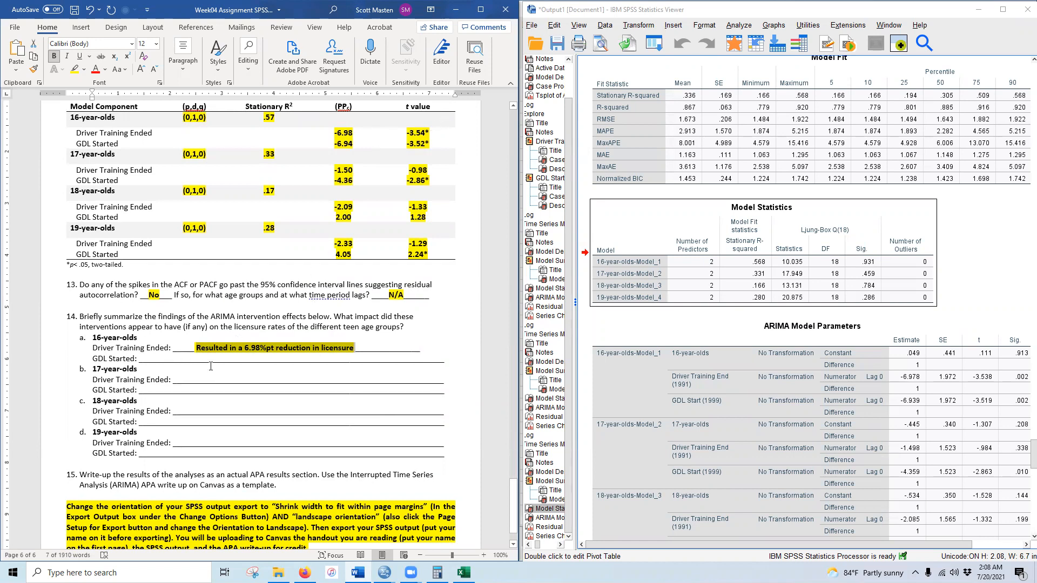
left_click_drag(203, 361, 316, 366)
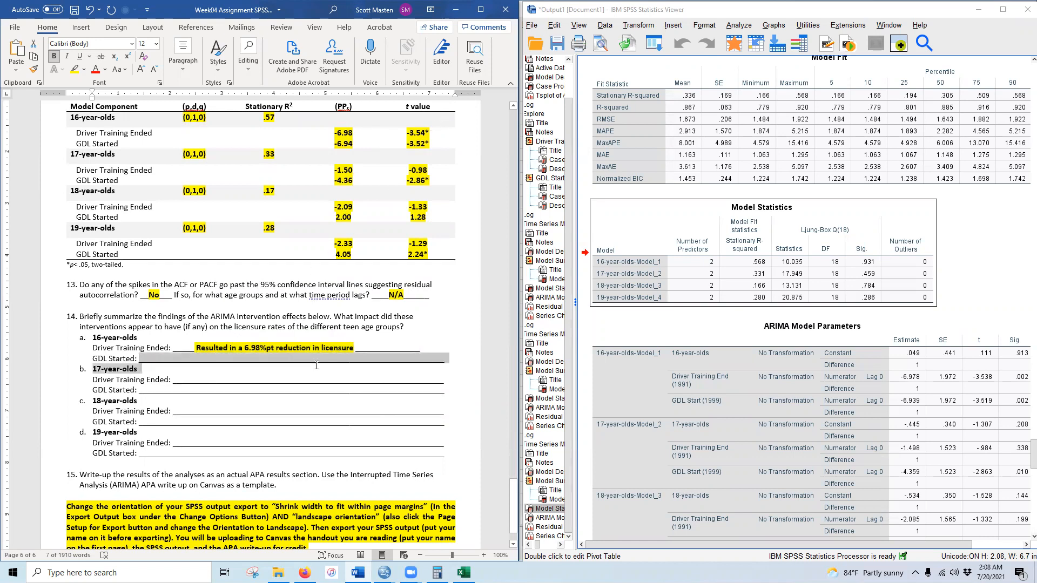
left_click(269, 362)
left_click_drag(199, 357, 363, 361)
type("Resulted in a 6.93%pt reduction in licensure")
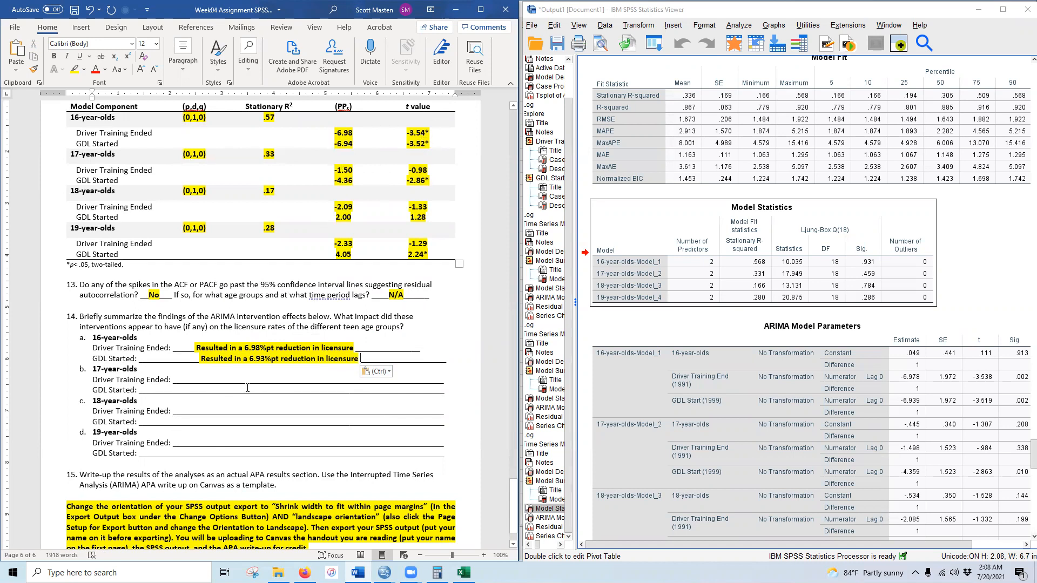
- Change the GDL Started percentage to 6.94 and delete the extra leading space
left_click(262, 357)
key("Delete")
type("4")
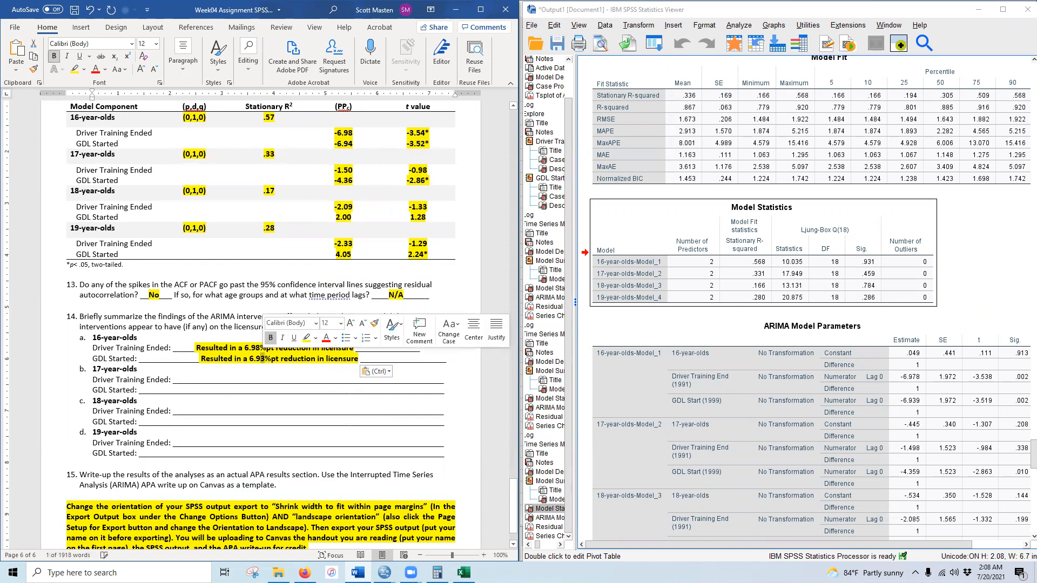
left_click(195, 359)
key("Delete")
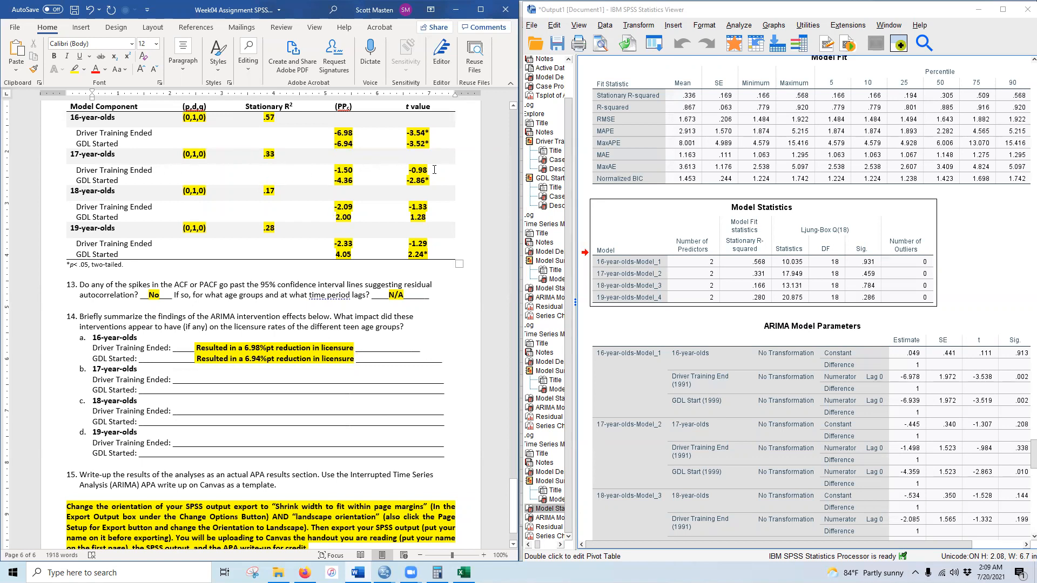
left_click_drag(203, 379, 355, 376)
left_click(211, 379)
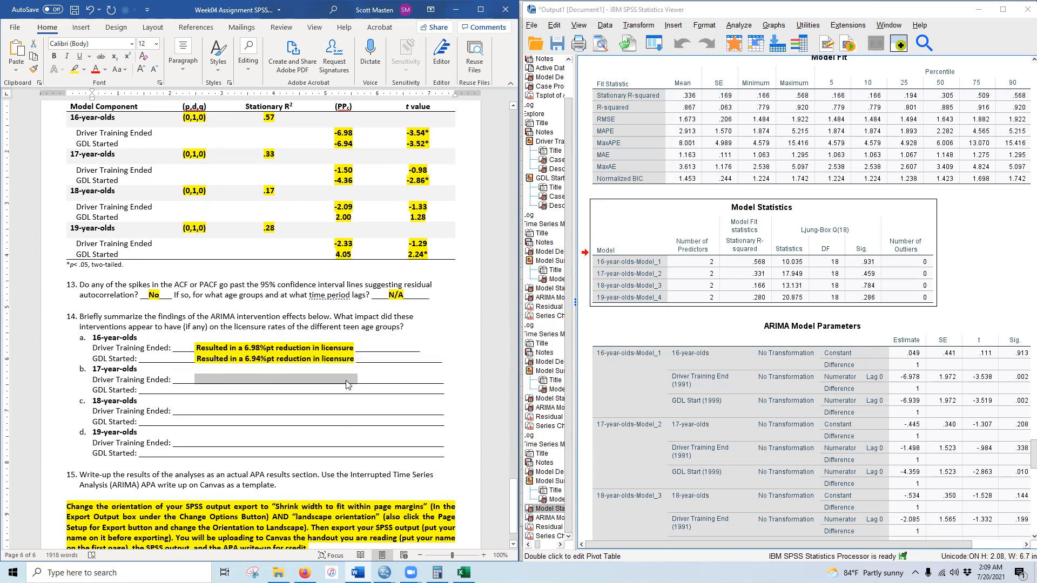
- Make the 17-year-olds Driver Training line read 'Resulted in no significant change in licensure'
type("Resulted in a 6.93%pt reduction in licensure")
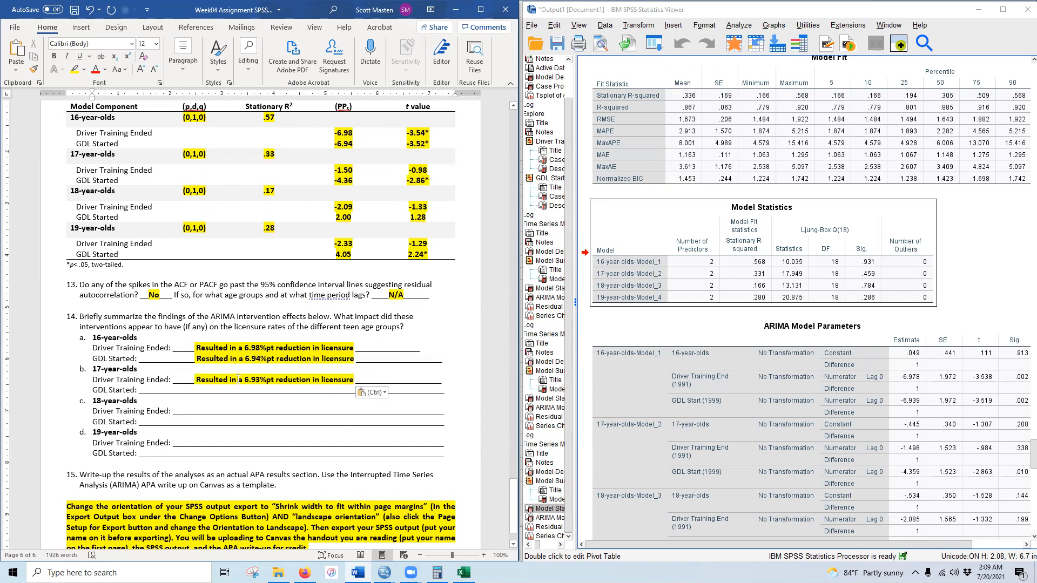
left_click_drag(239, 379, 275, 379)
key("BackSpace")
type("no significant ")
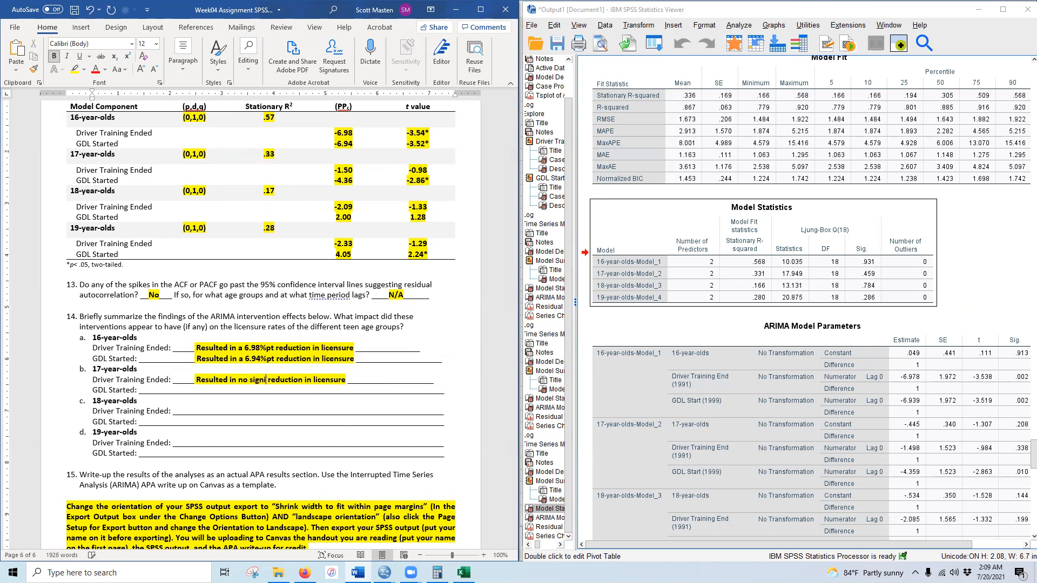
type("change")
key("Delete")
key("Delete")
key("Delete")
key("Delete")
key("Delete")
key("Delete")
key("Delete")
key("Delete")
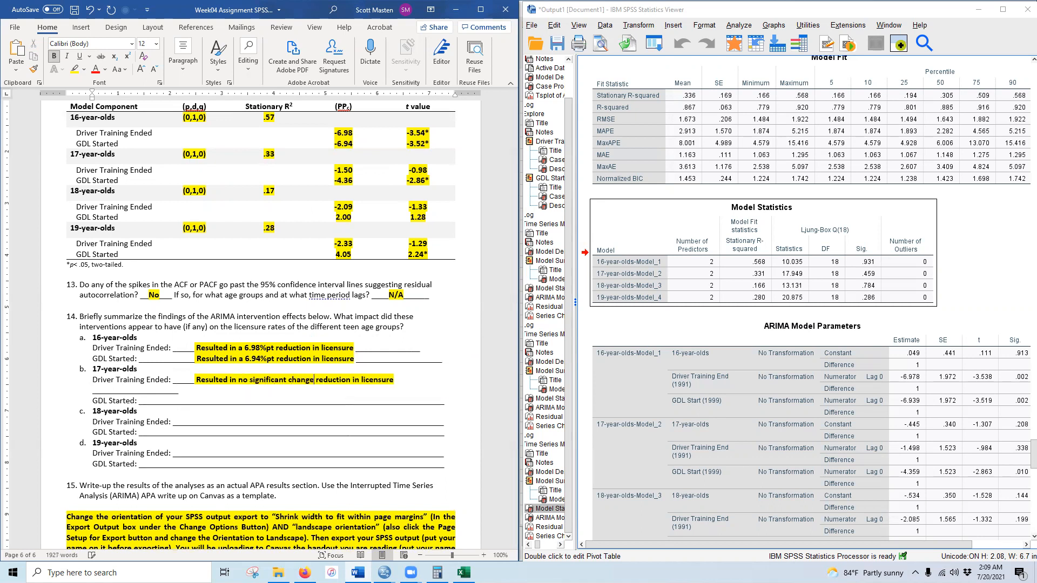
key("Delete")
key("Delete")
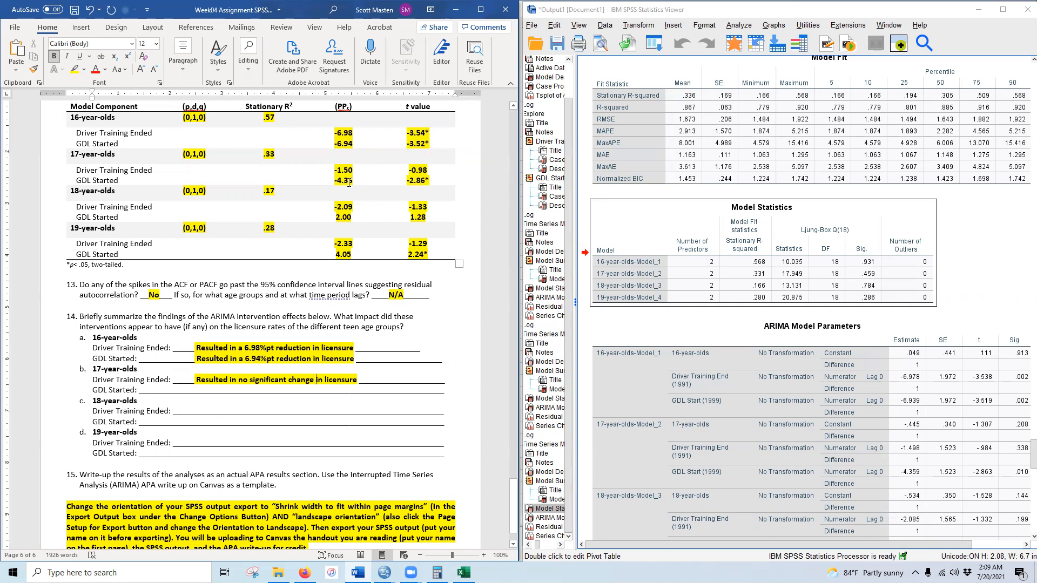
- Fill the 17-year-olds GDL Started line with a 4.36%pt reduction, matching the table estimate
left_click_drag(196, 393, 359, 390)
type("Resulted in a 6.93%pt reduction in licensure")
key("BackSpace")
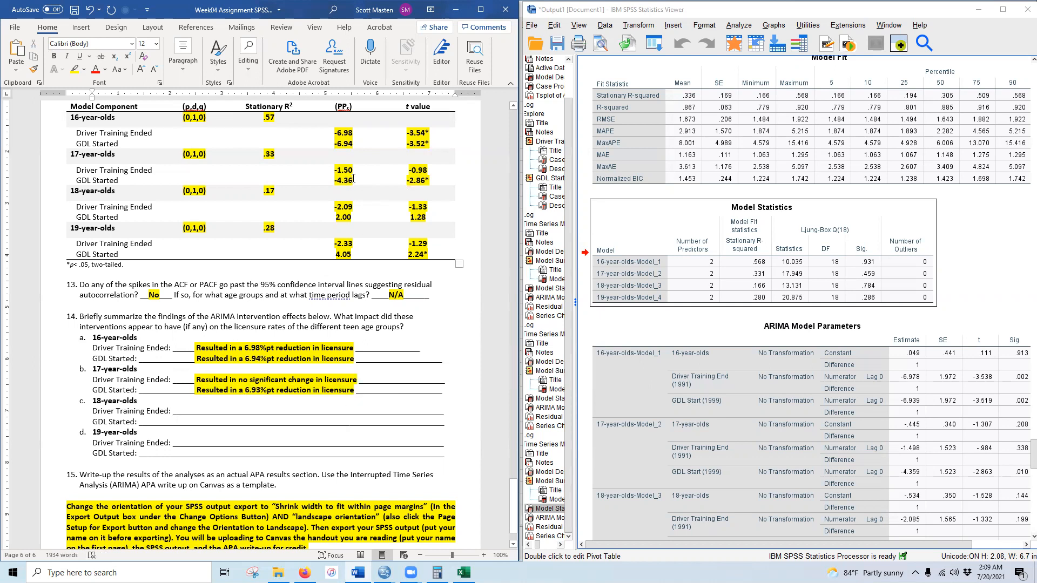
left_click_drag(245, 391, 262, 390)
type("4.36")
left_click_drag(353, 179, 333, 180)
left_click_drag(426, 180, 404, 180)
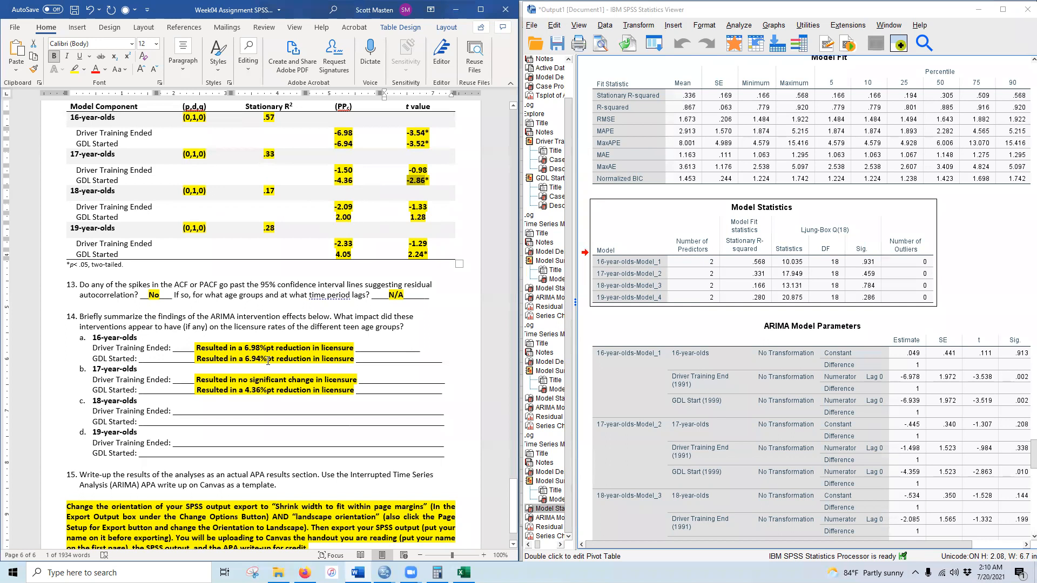
- Copy 'Resulted in no significant change in licensure' onto both 18-year-olds Driver Training and GDL lines
left_click_drag(197, 381, 341, 385)
key("ctrl+c")
left_click_drag(199, 410, 354, 410)
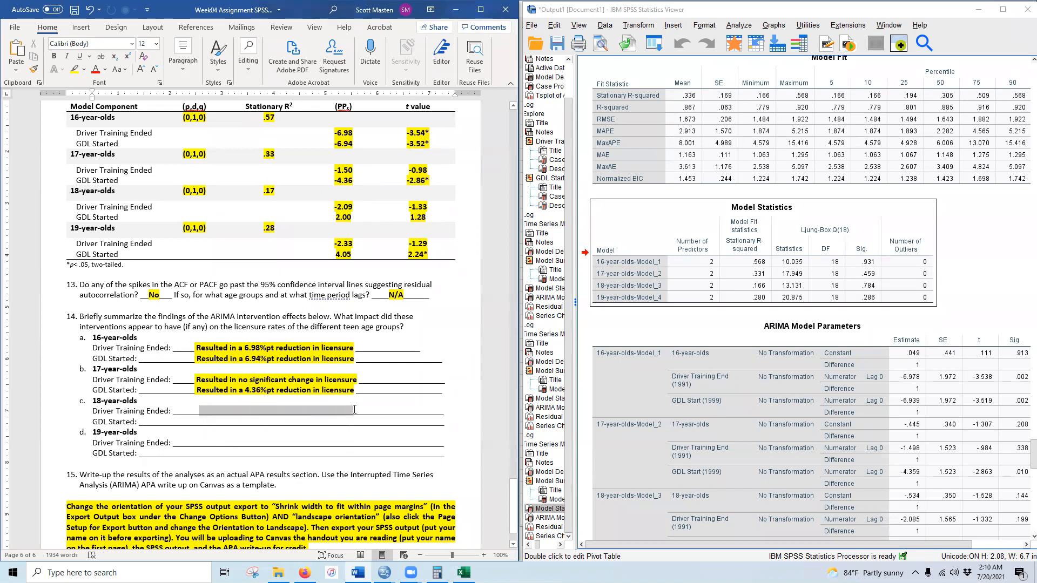
key("ctrl+v")
left_click_drag(199, 424, 365, 422)
key("ctrl+v")
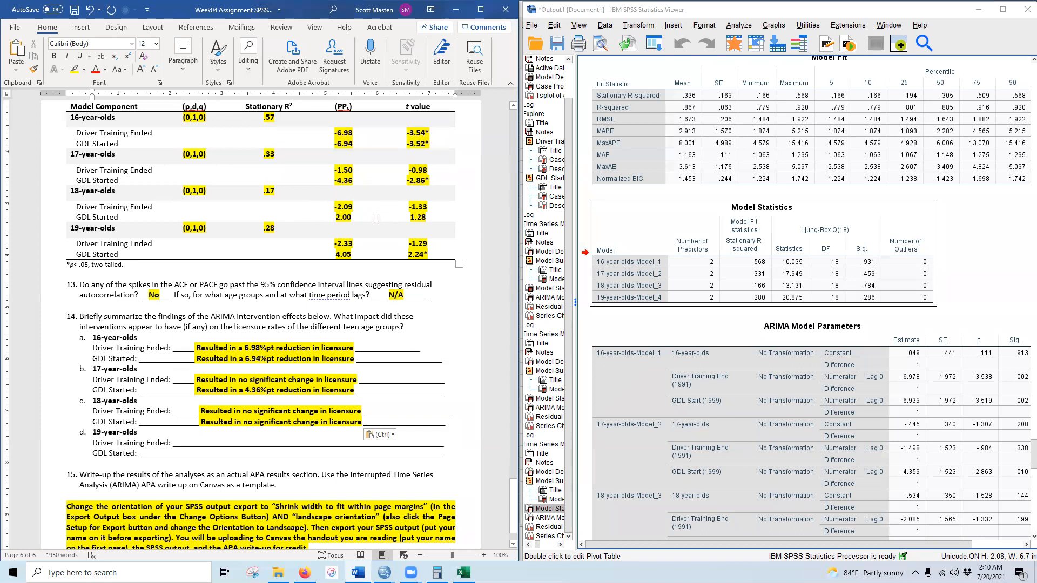
scroll(205, 355, "down", 2)
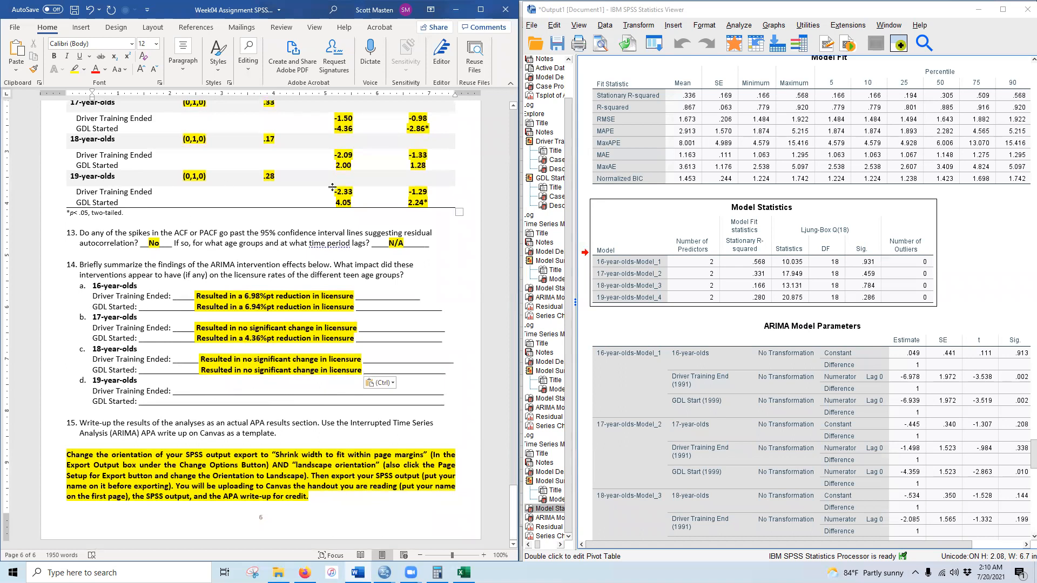
- Record no significant change on the 19-year-olds Driver Training Ended line
left_click_drag(334, 192, 430, 190)
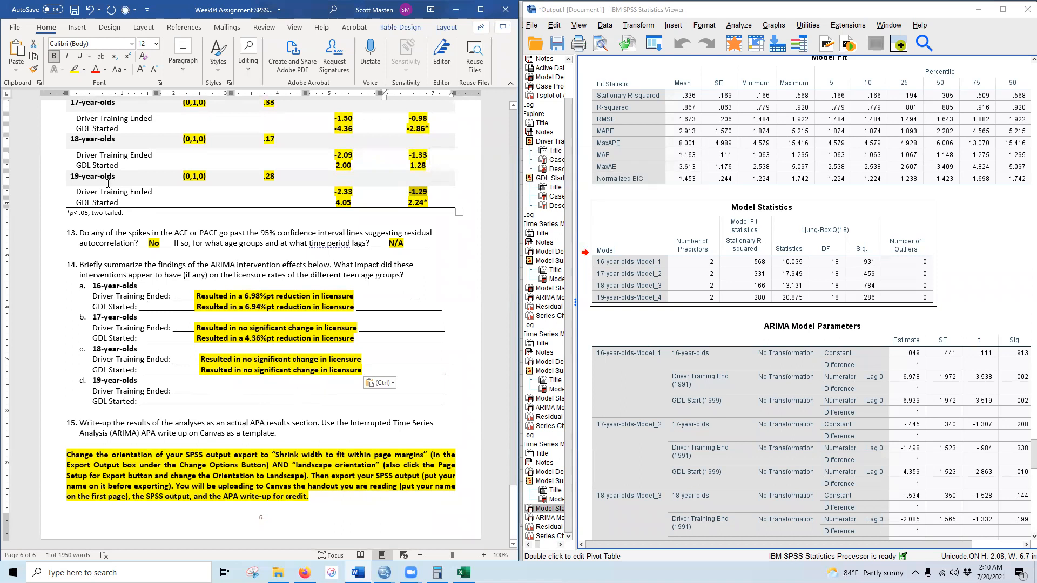
left_click_drag(201, 391, 362, 391)
key("ctrl+v")
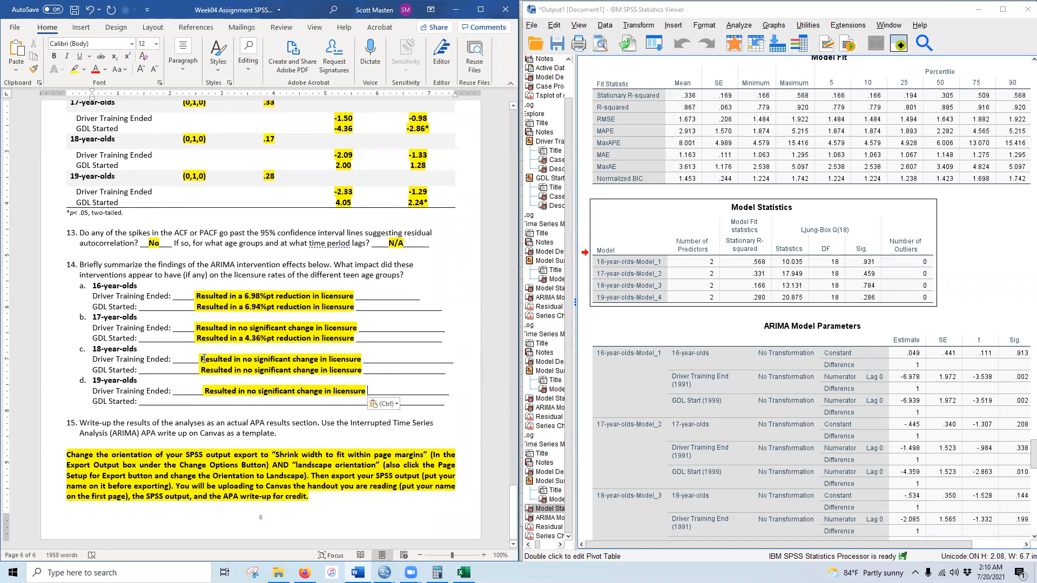
- Fill the 19-year-olds GDL Started line with 'Resulted in a 4.05%pt increase in licensure'
left_click(199, 340)
left_click_drag(199, 339, 331, 338)
key("ctrl+c")
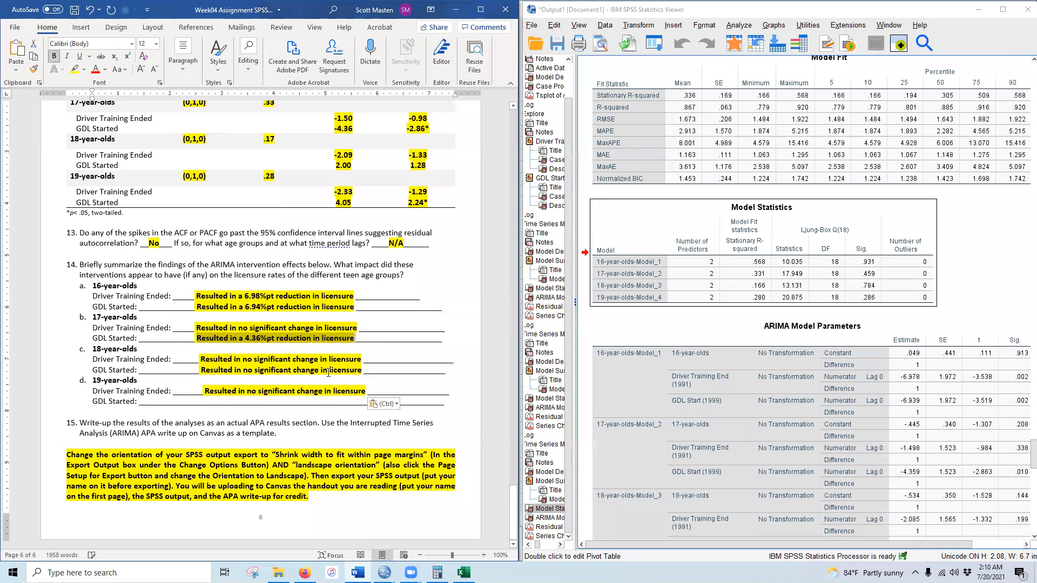
left_click_drag(211, 400, 365, 401)
key("ctrl+v")
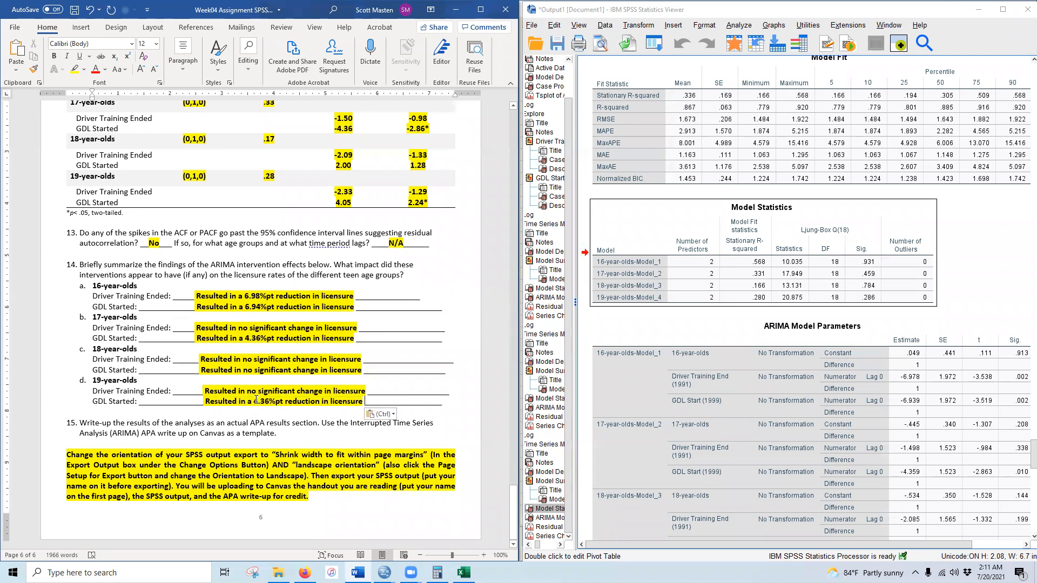
type("4.05")
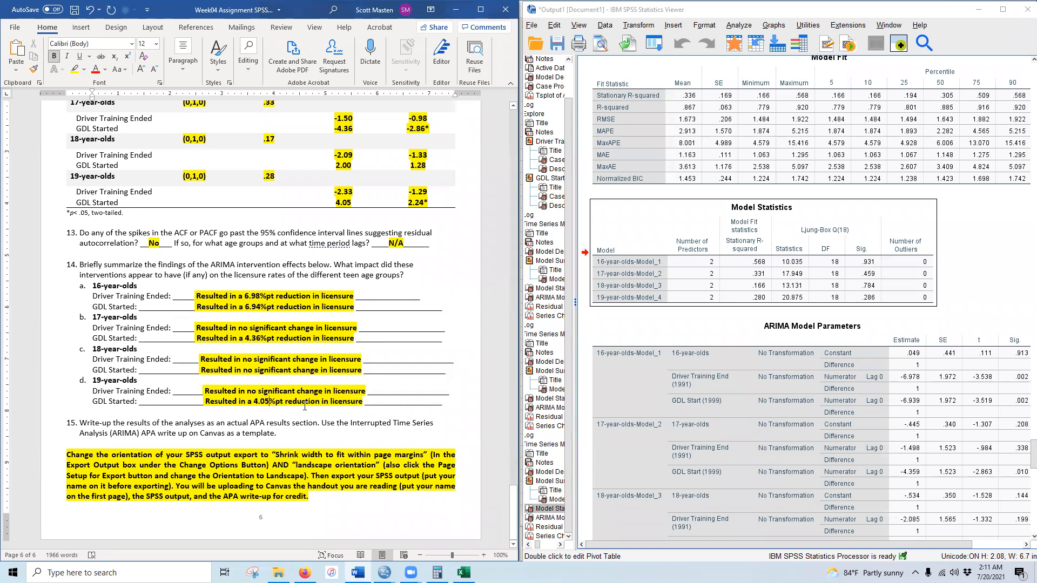
double_click(311, 404)
type("increase")
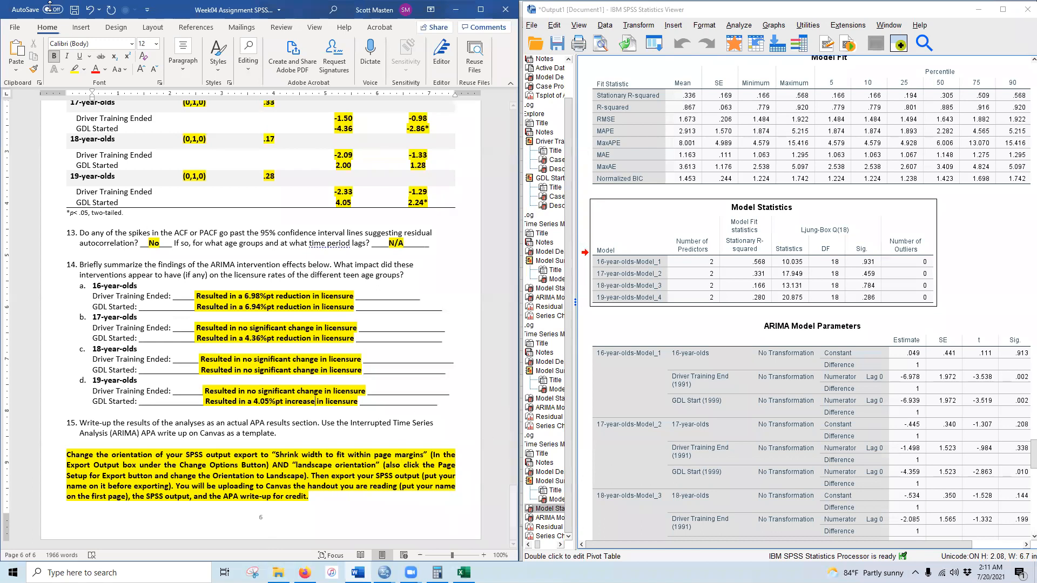
- Save the completed assignment document and scroll back through it to review
left_click(74, 10)
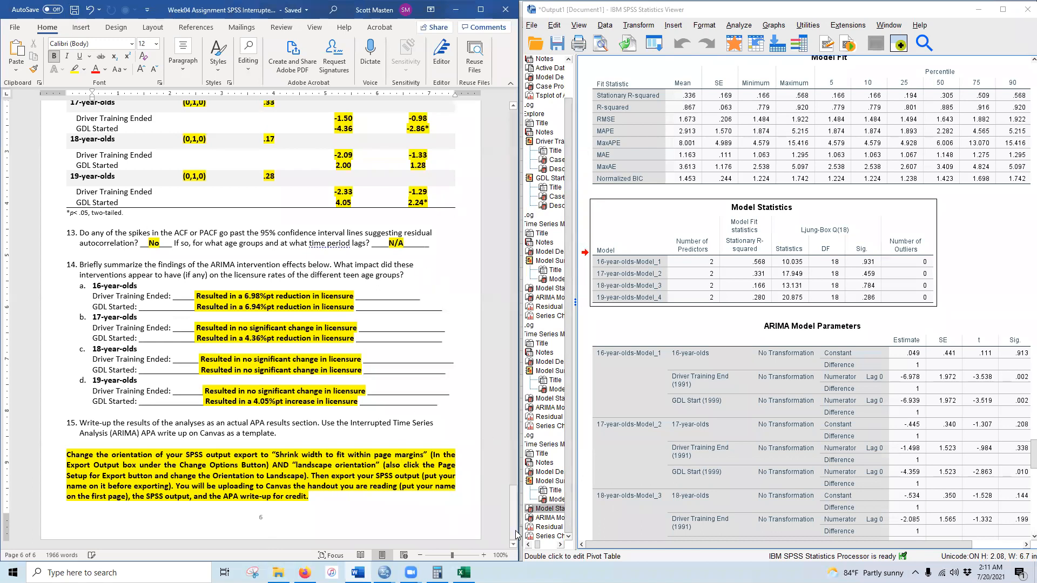
left_click_drag(520, 523, 513, 116)
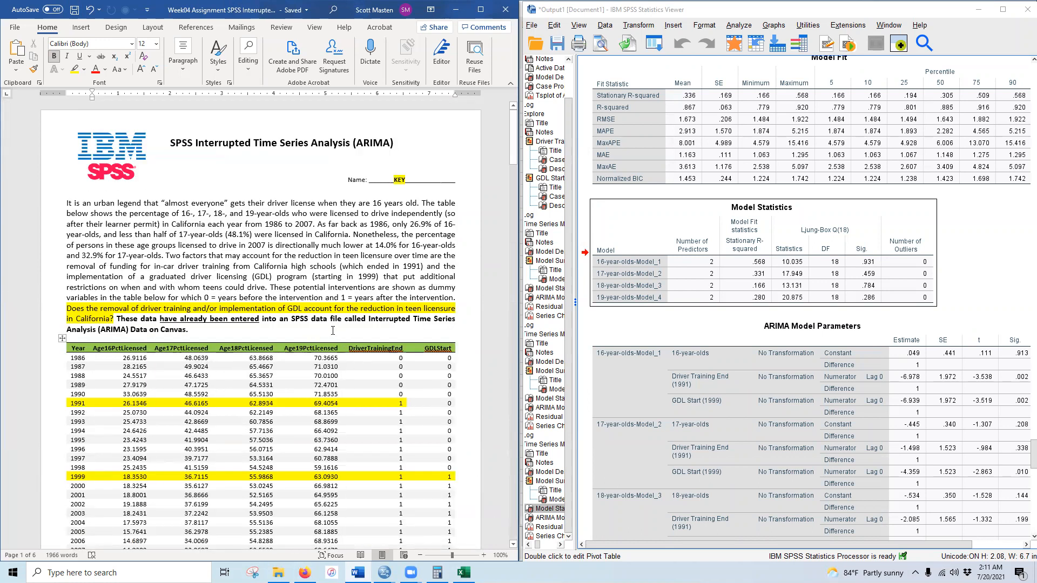
scroll(333, 331, "down", 12)
scroll(377, 420, "up", 13)
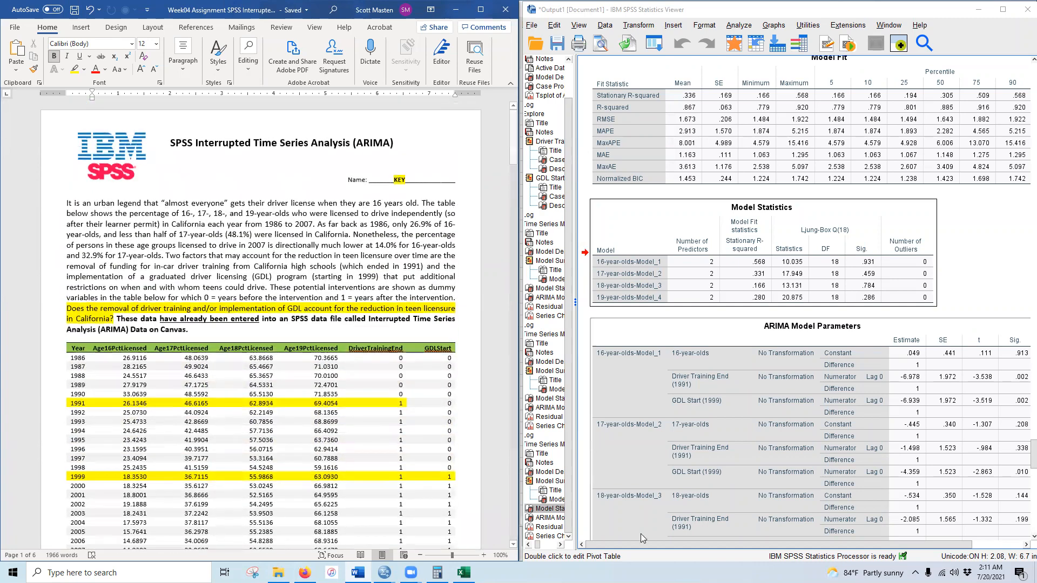